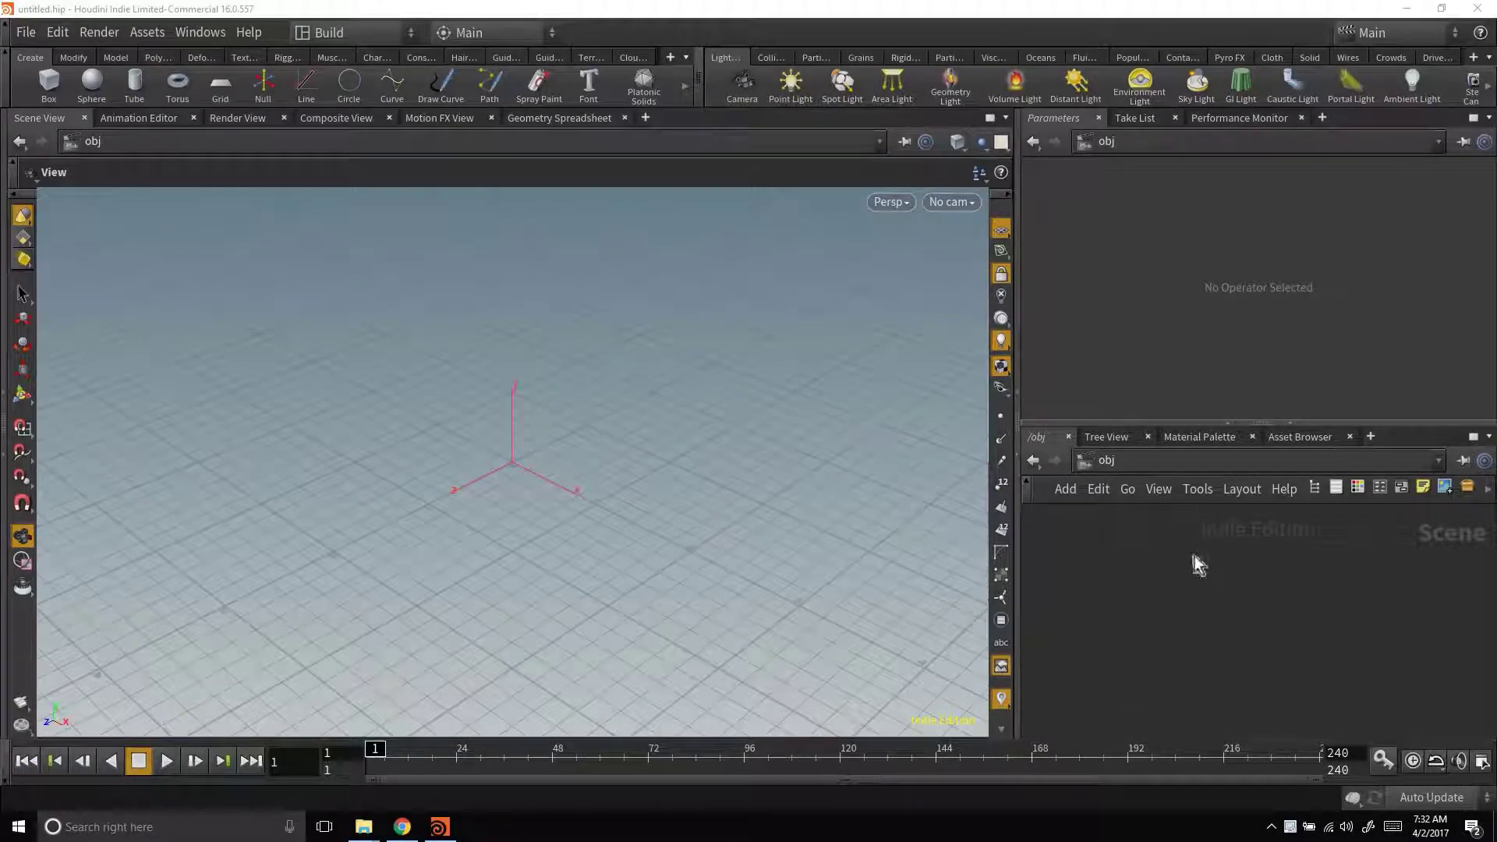
Step: Create a Geometry object in the scene network and go inside its node network
{"action": "key", "text": "Tab"}
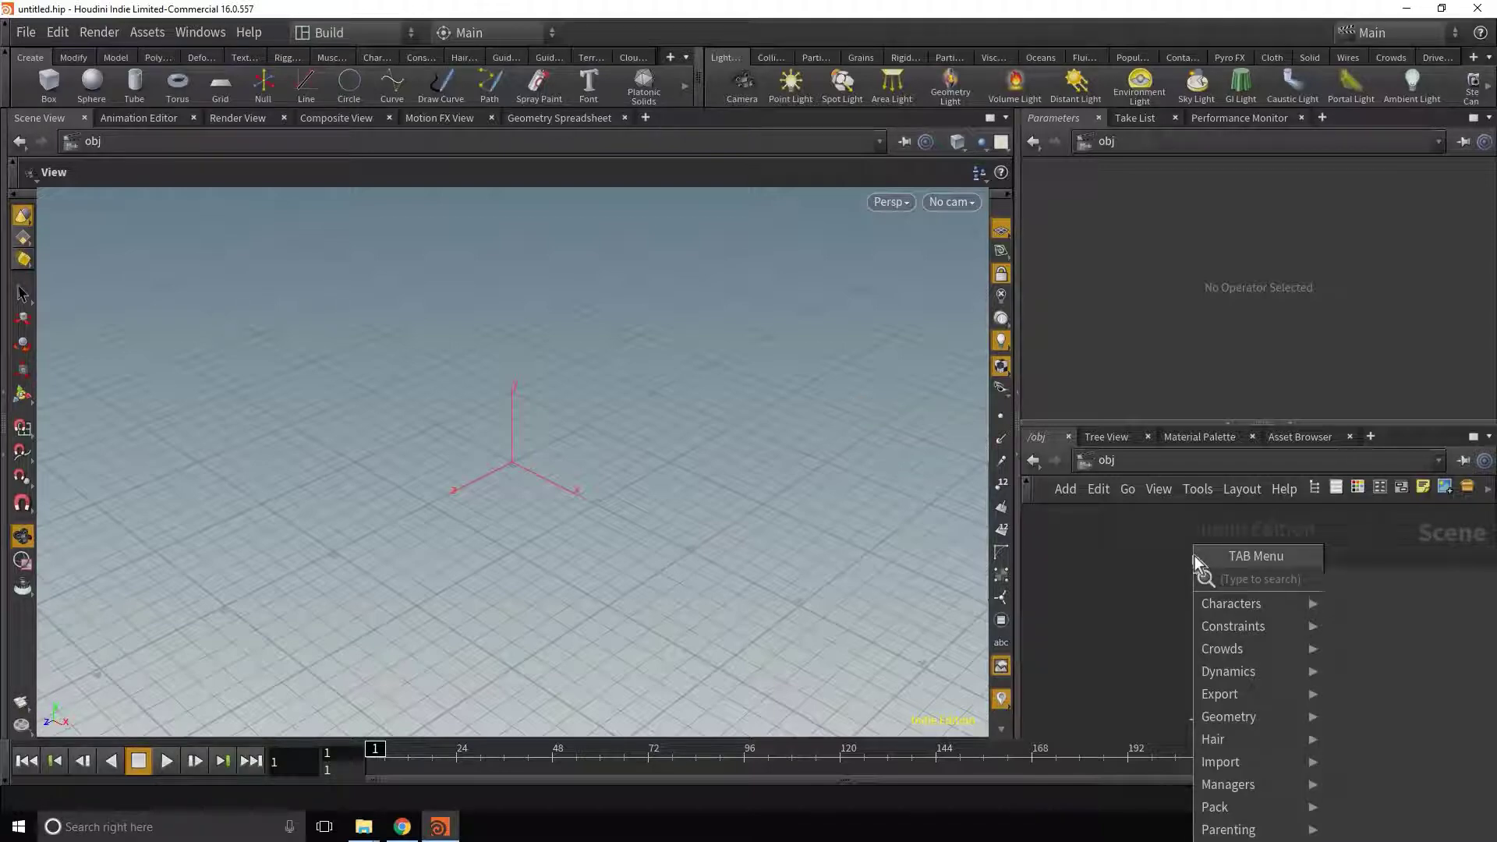
{"action": "type", "text": "g"}
{"action": "key", "text": "Return"}
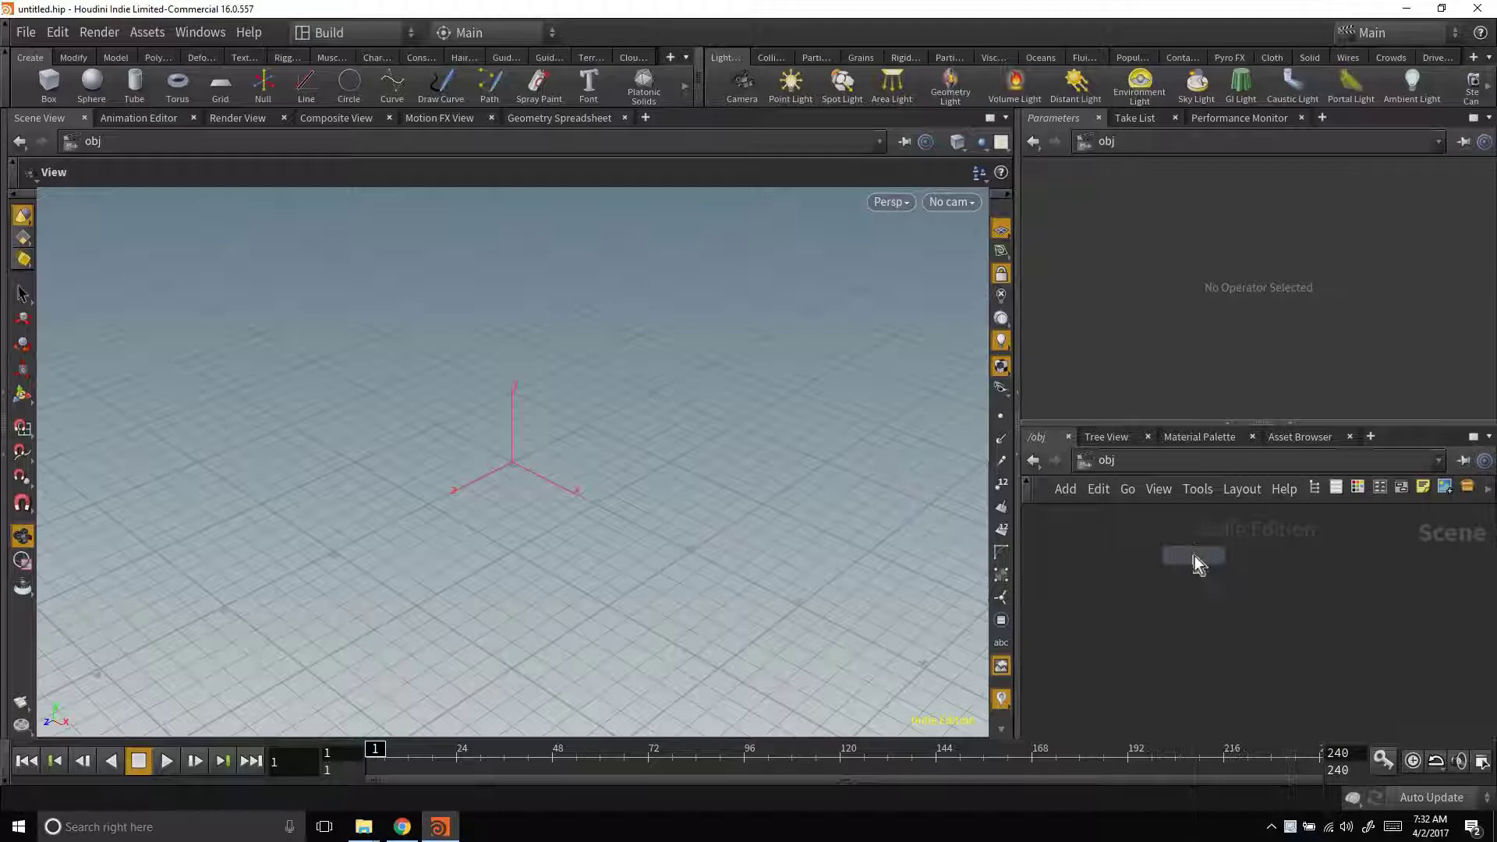
{"action": "left_click", "coordinate": [1195, 555]}
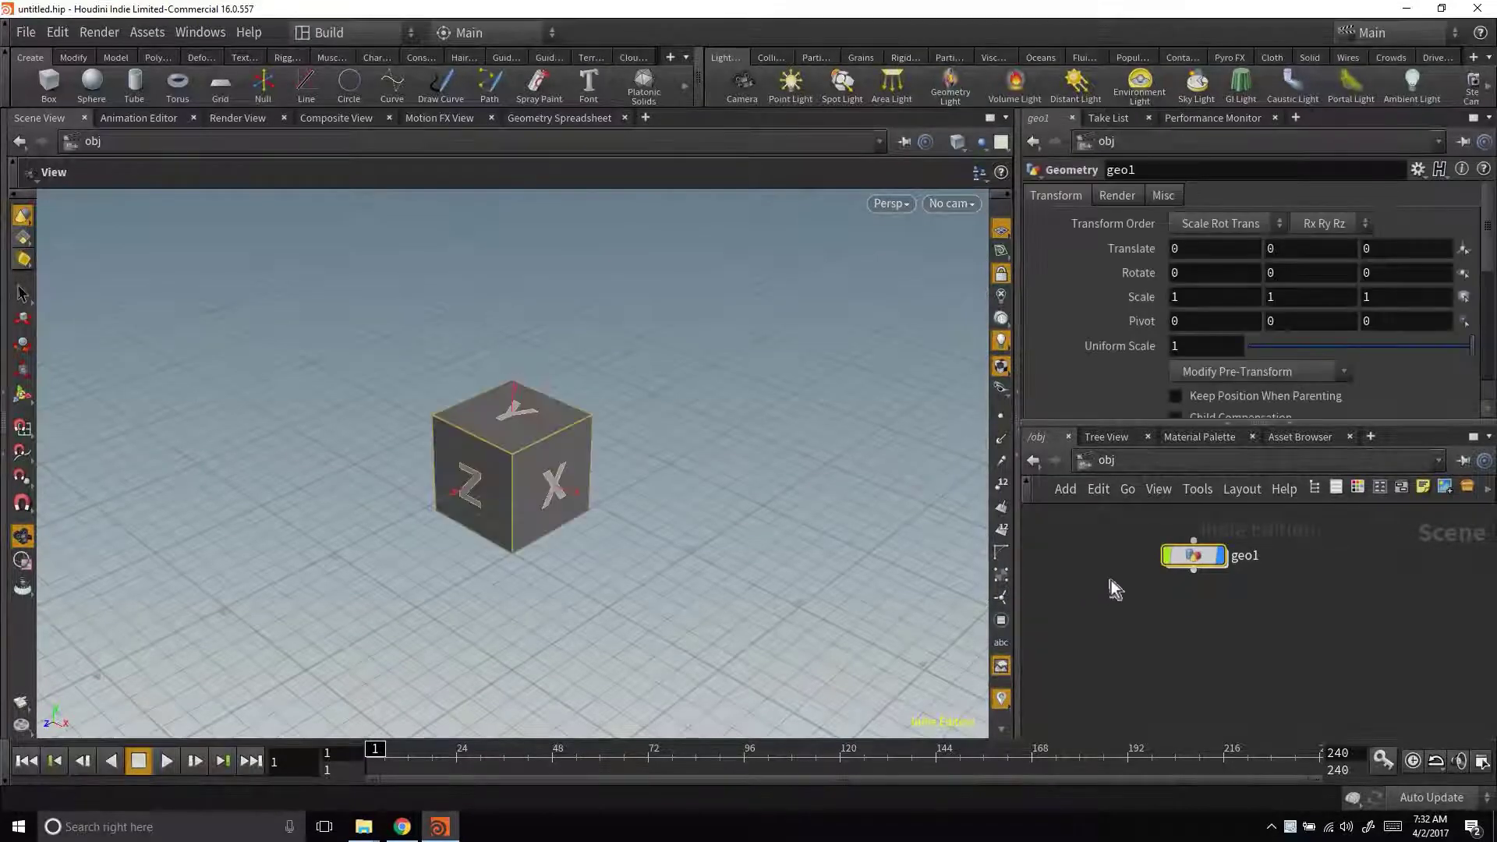
{"action": "double_click", "coordinate": [1195, 555]}
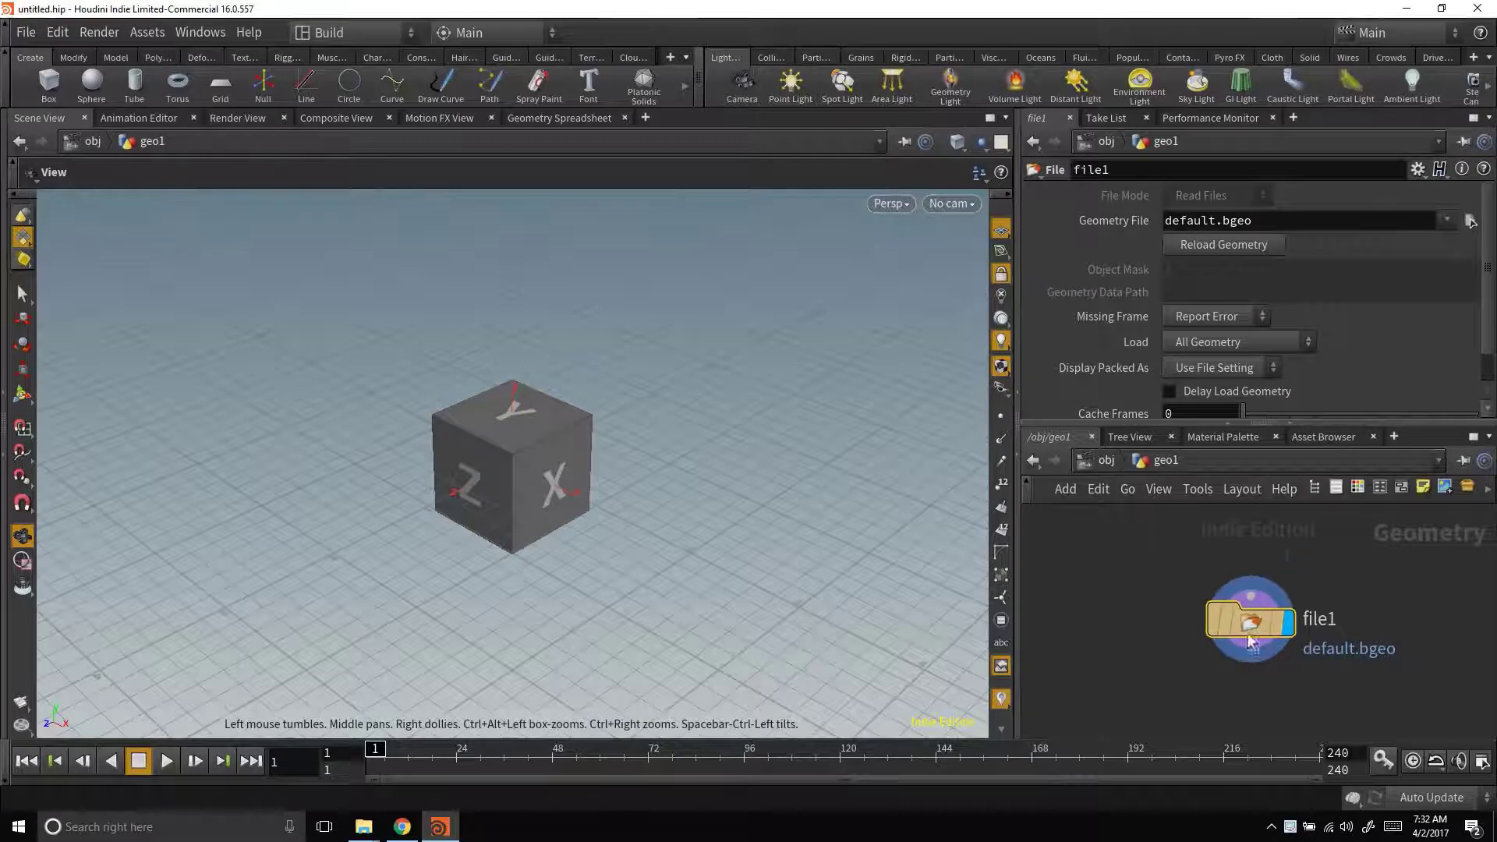
Step: Delete the default file node from the geometry network
{"action": "left_click_drag", "start_coordinate": [1265, 679], "coordinate": [1025, 465]}
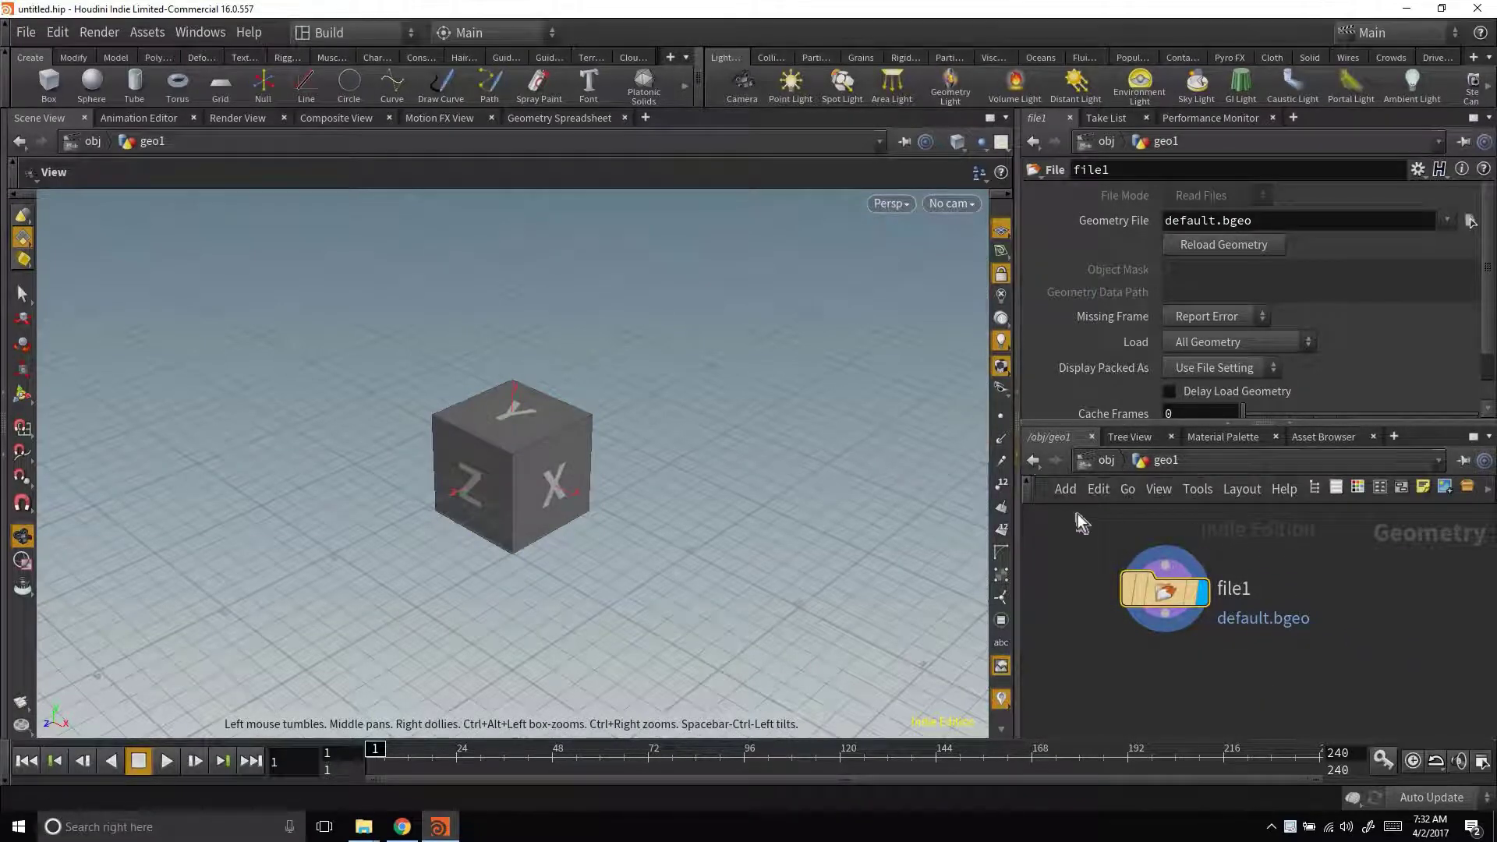
{"action": "left_click_drag", "start_coordinate": [1076, 513], "coordinate": [1256, 686]}
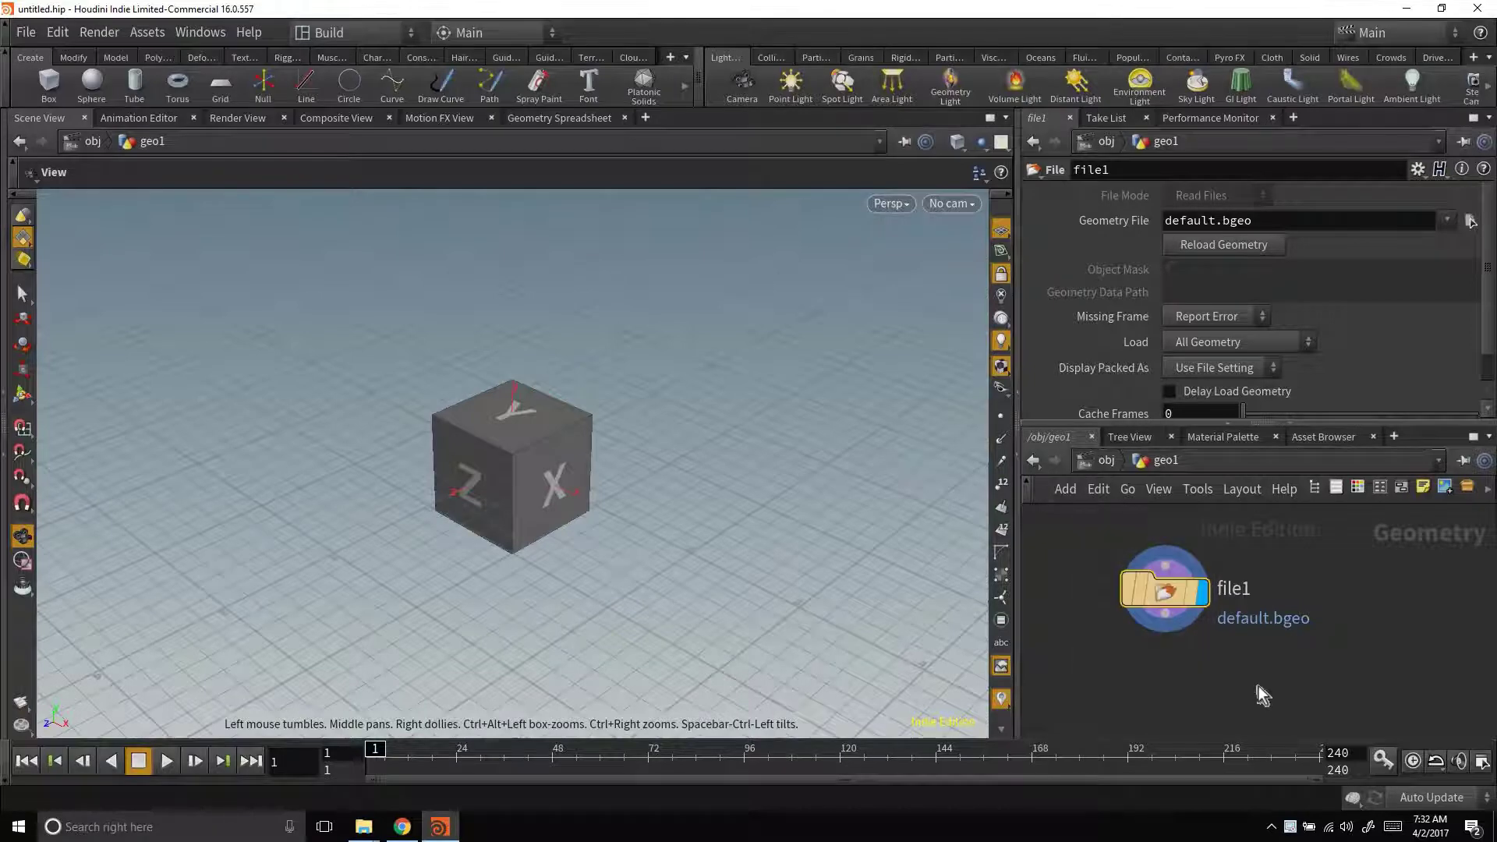
{"action": "key", "text": "Delete"}
Step: Add a Test Geometry: Rubber Toy node to the empty geometry network
{"action": "key", "text": "Tab"}
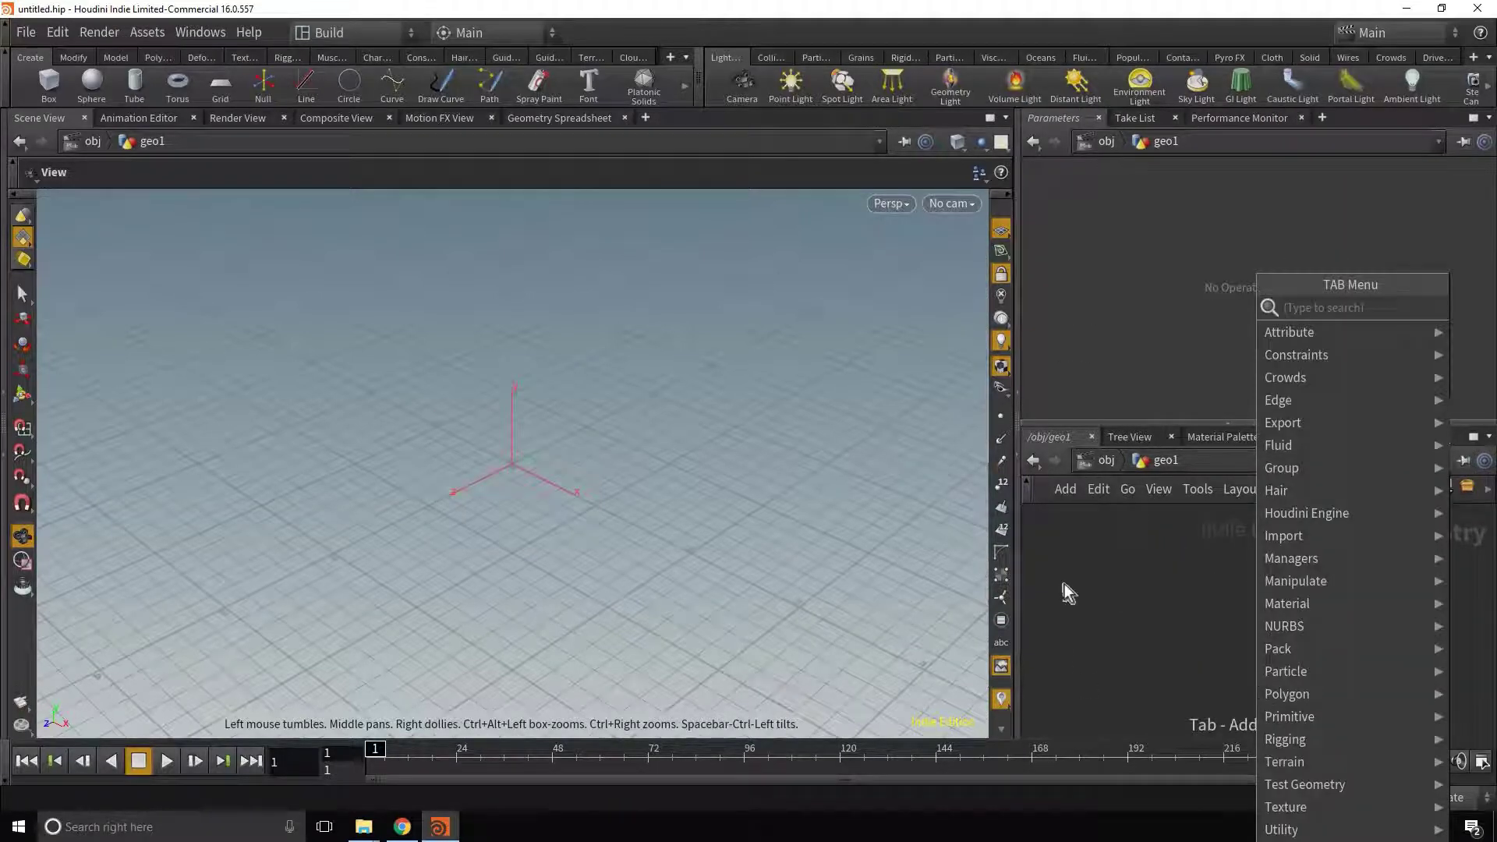
{"action": "key", "text": "Tab"}
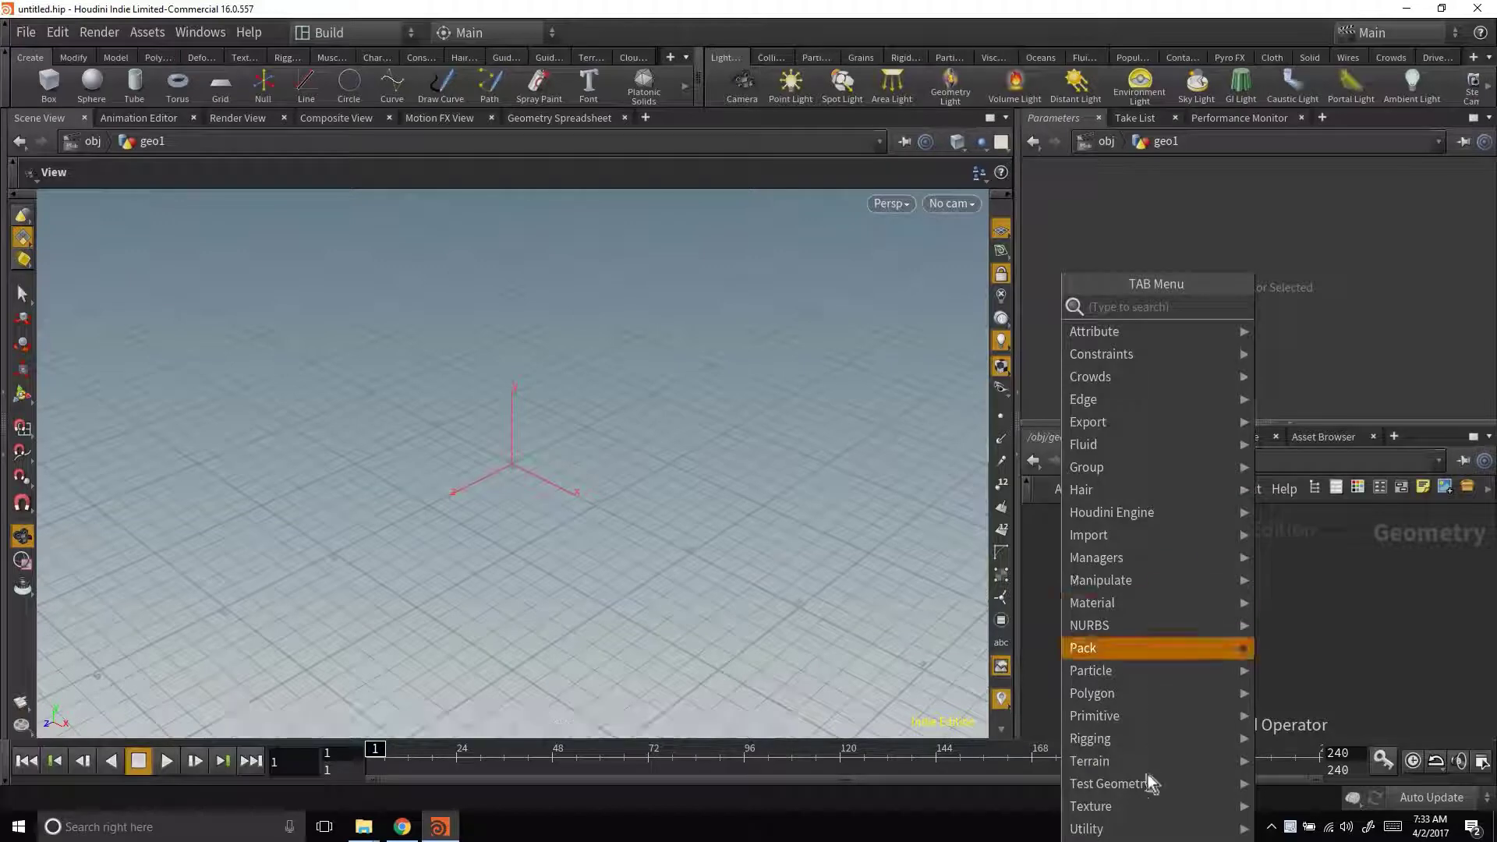
{"action": "mouse_move", "coordinate": [1150, 789]}
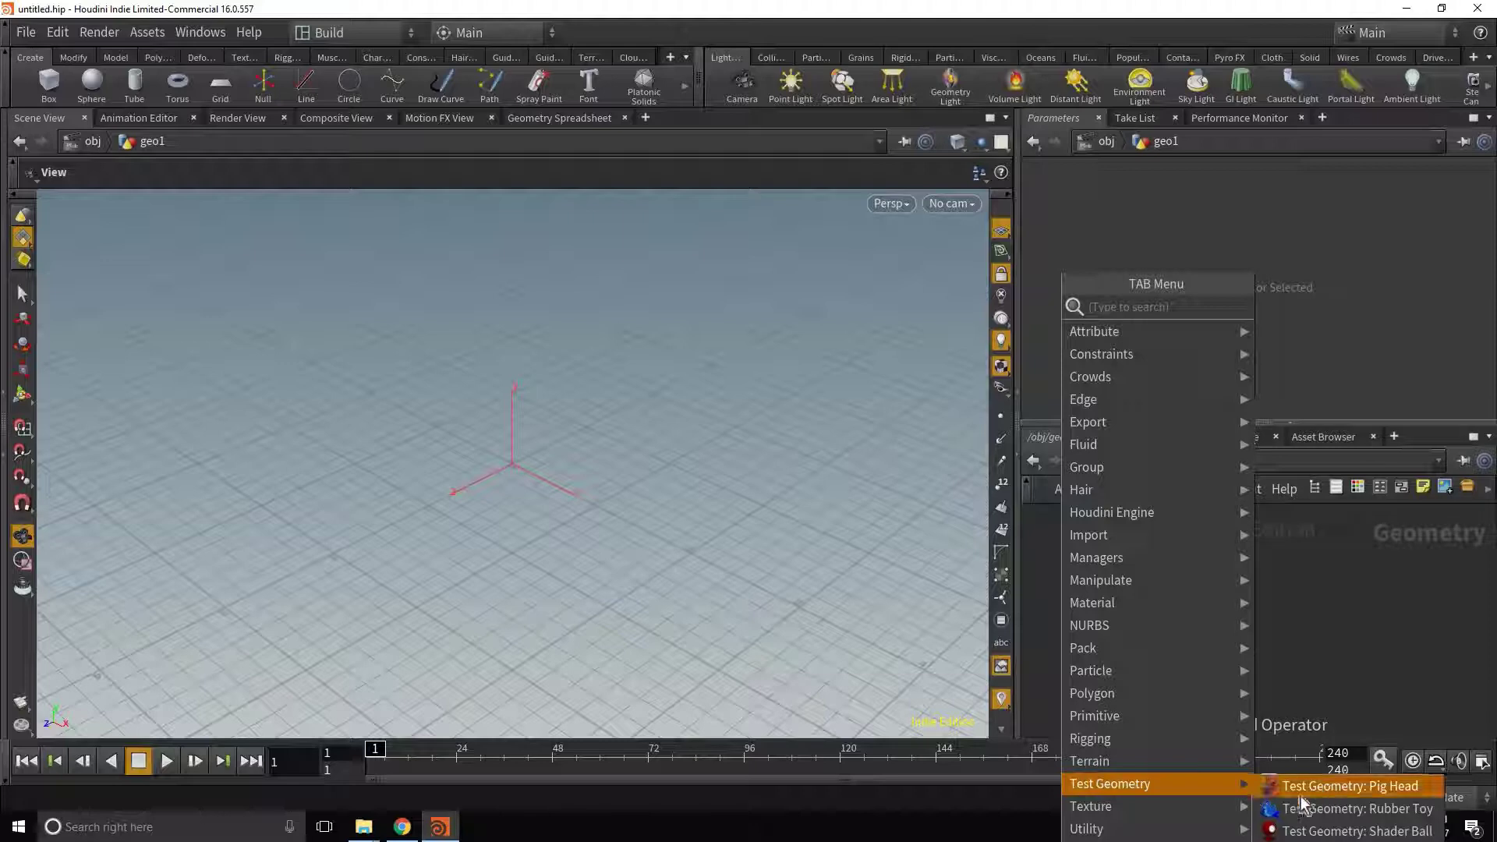
{"action": "mouse_move", "coordinate": [1110, 521]}
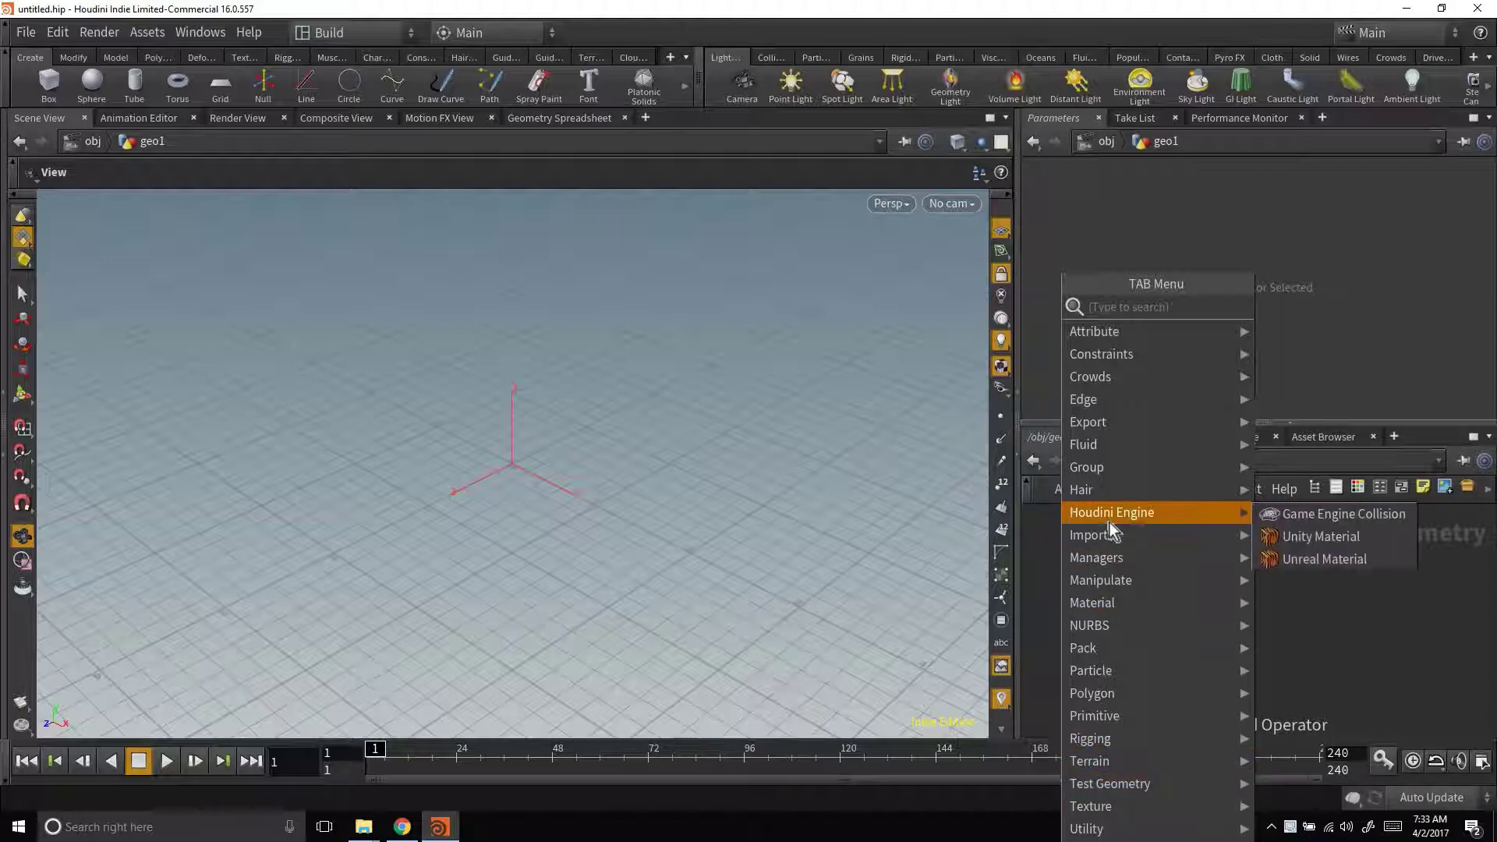
{"action": "type", "text": "geom"}
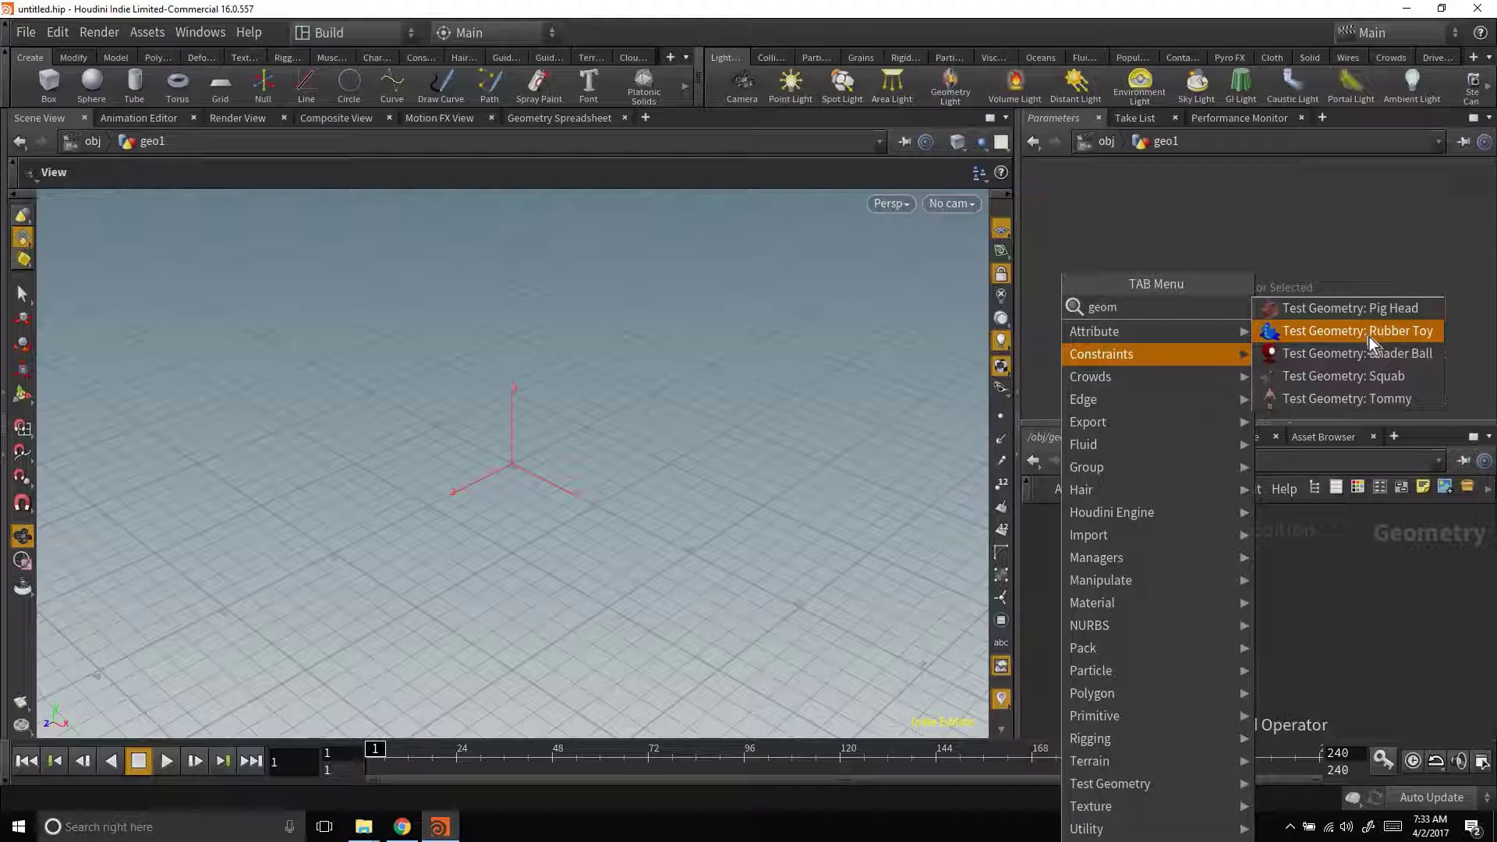
{"action": "left_click", "coordinate": [1368, 335]}
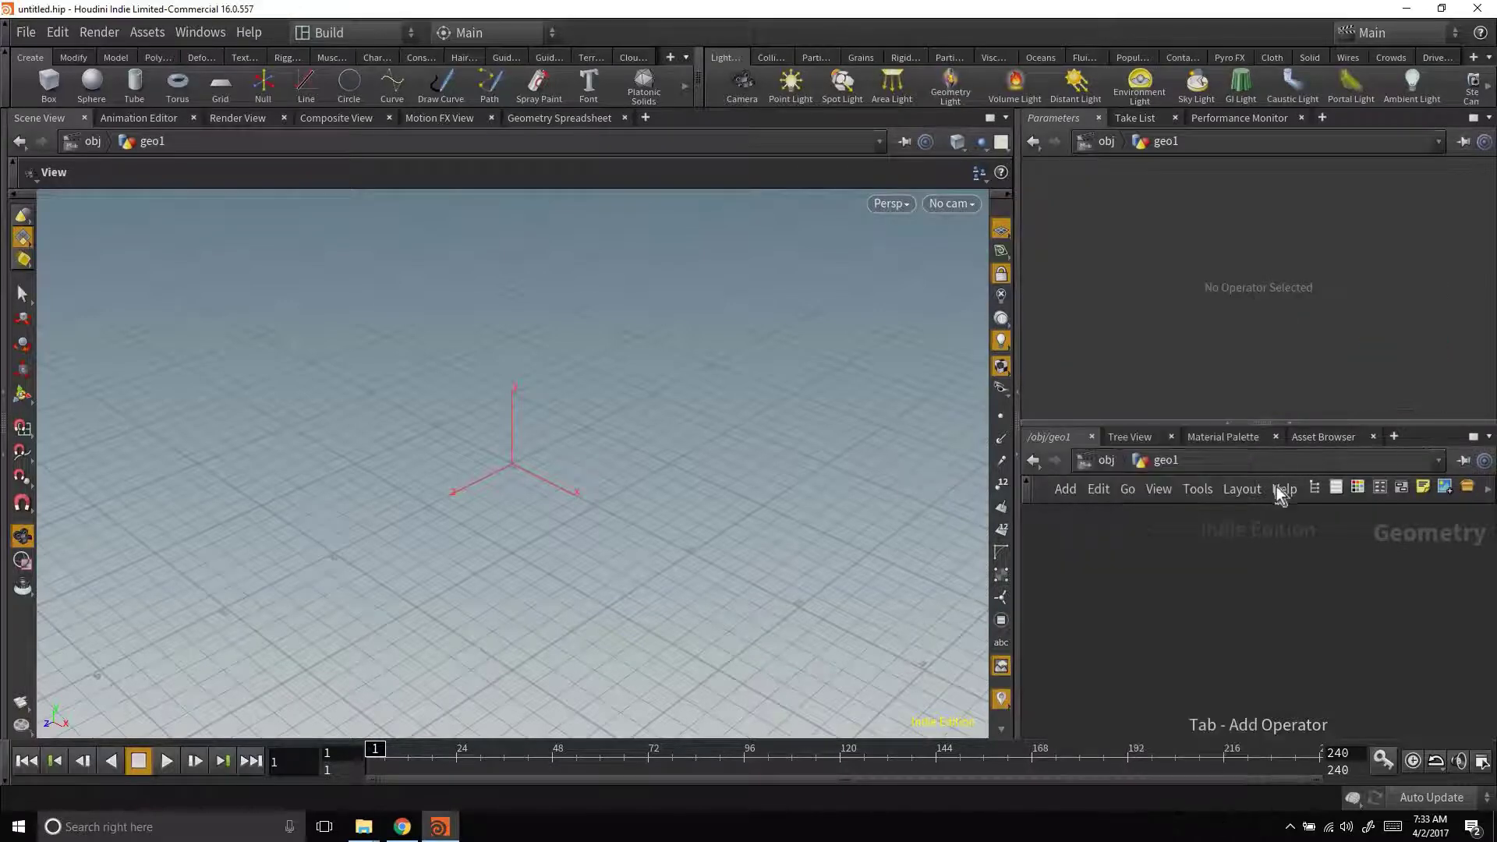
{"action": "left_click", "coordinate": [1175, 597]}
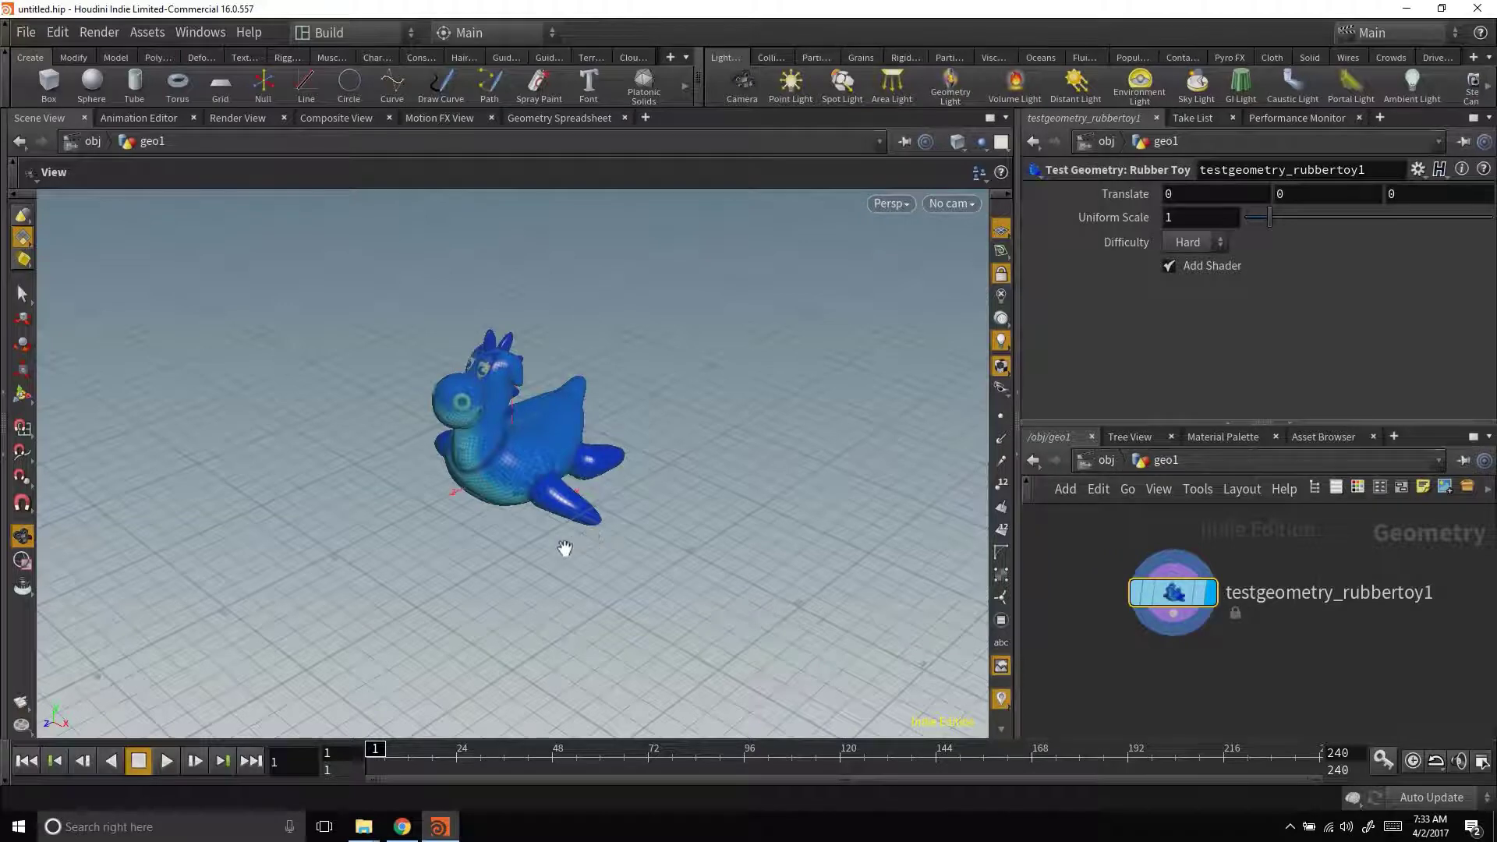
Step: Split the scene view into the Two Views Stacked layout
{"action": "left_click_drag", "start_coordinate": [732, 538], "coordinate": [708, 431]}
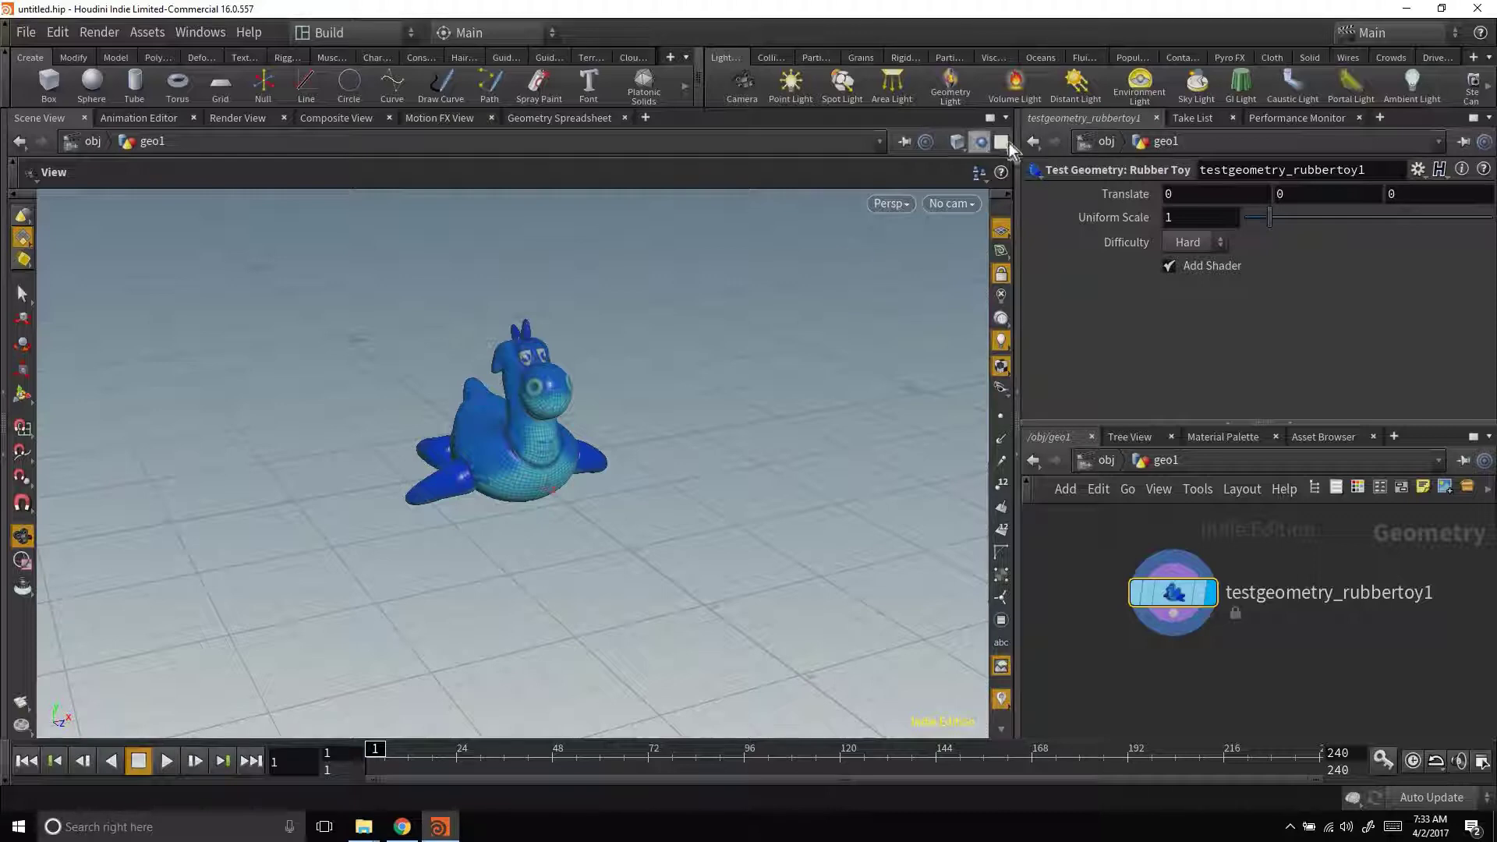
{"action": "left_click", "coordinate": [1001, 172]}
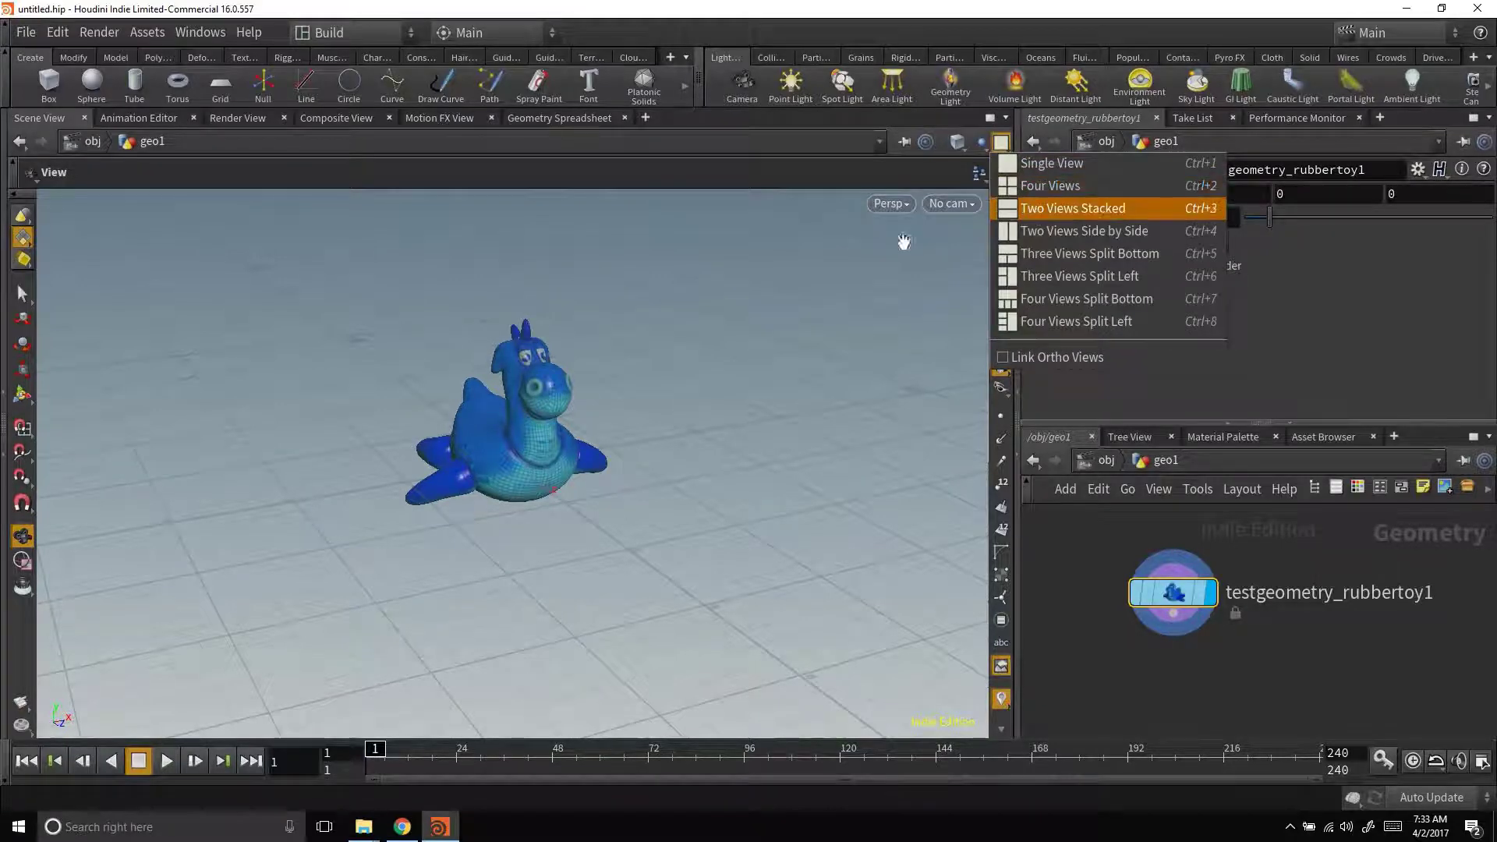
{"action": "left_click", "coordinate": [1052, 207]}
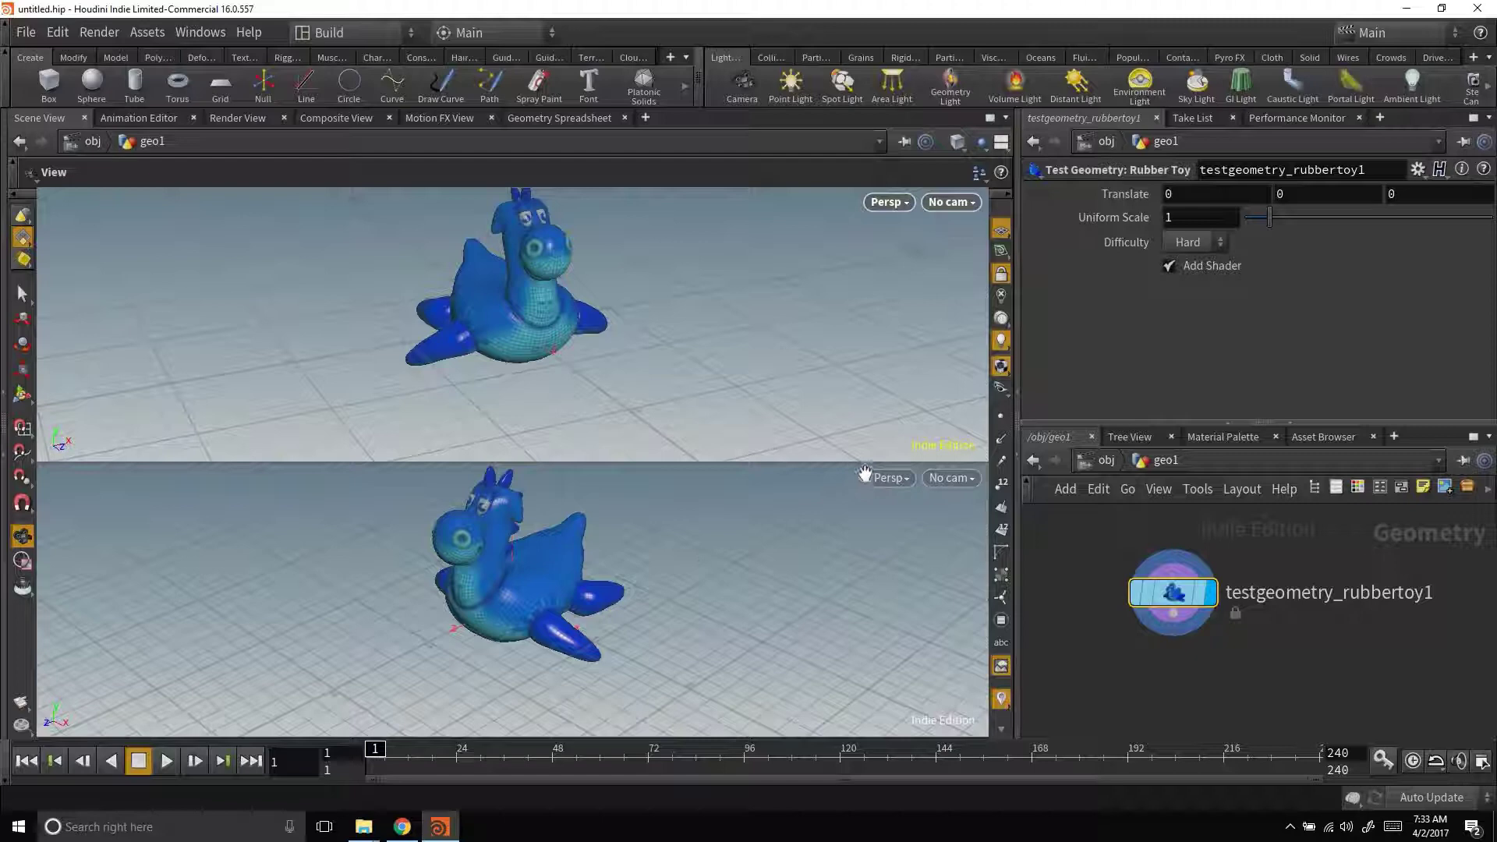
{"action": "left_click", "coordinate": [888, 478]}
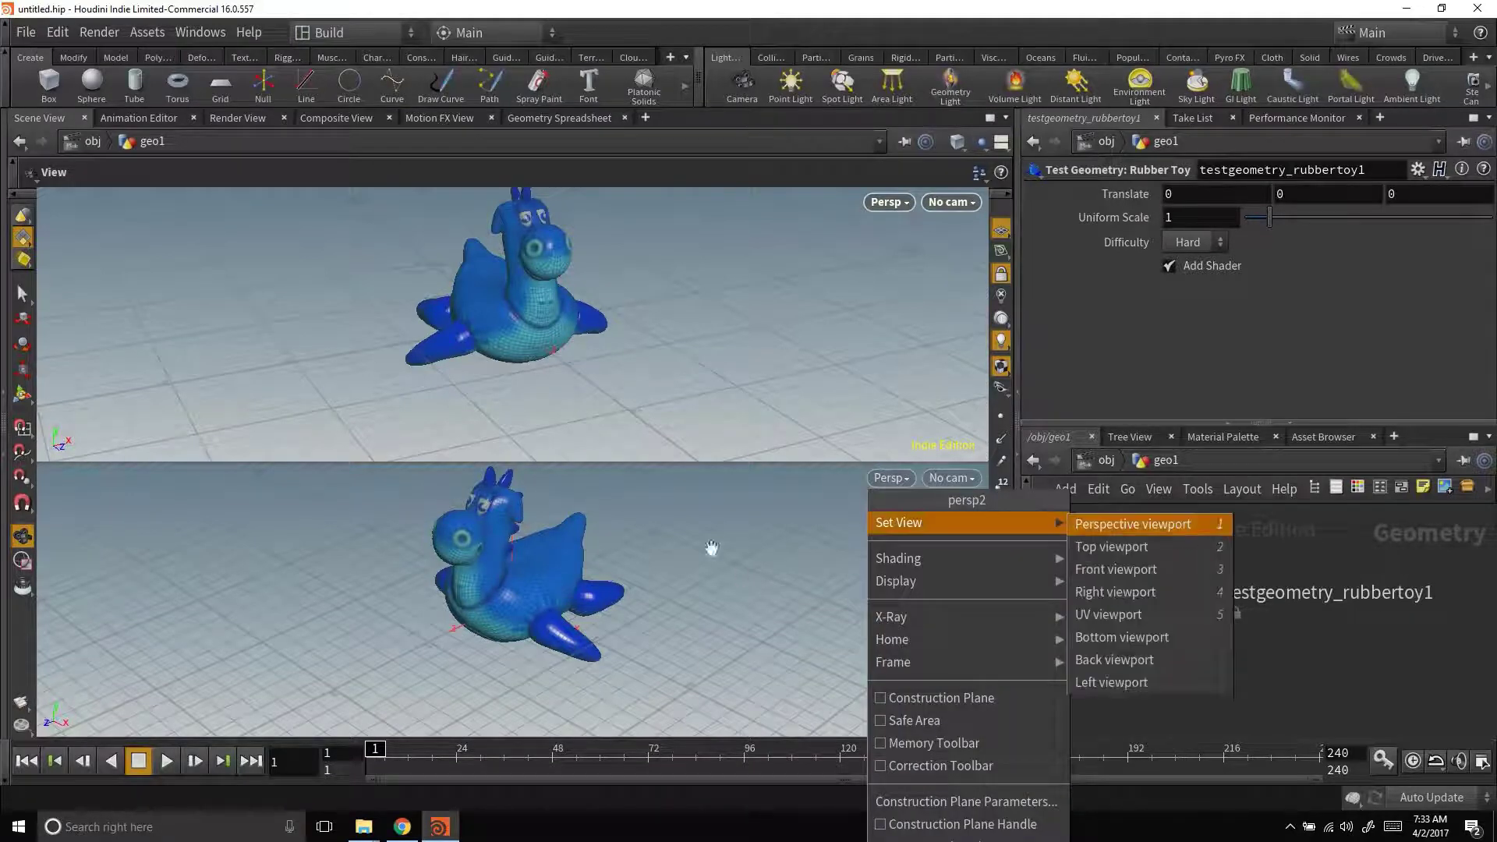
{"action": "left_click", "coordinate": [650, 639]}
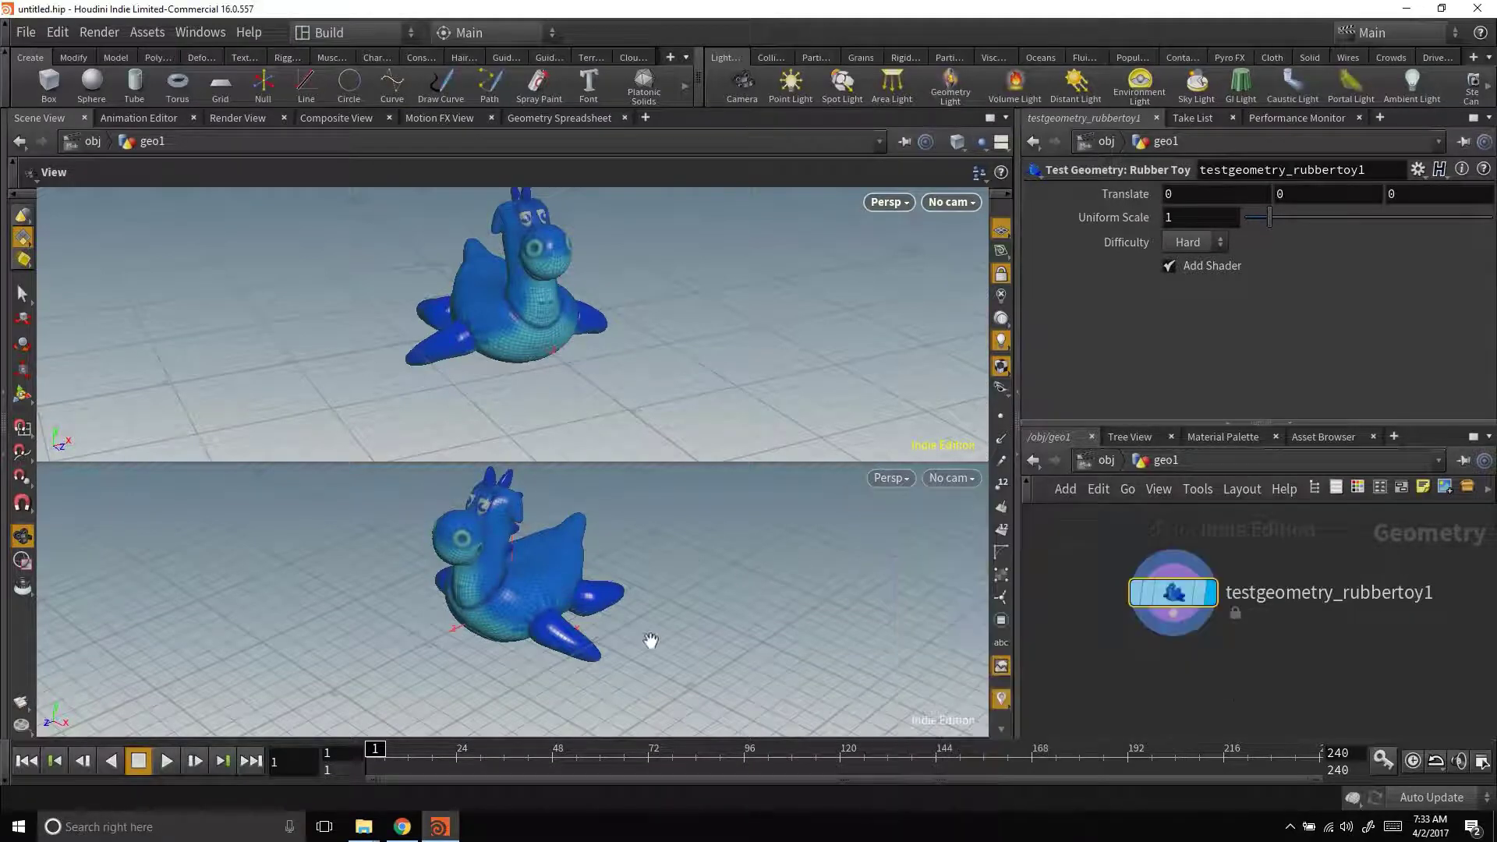
{"action": "left_click", "coordinate": [890, 478]}
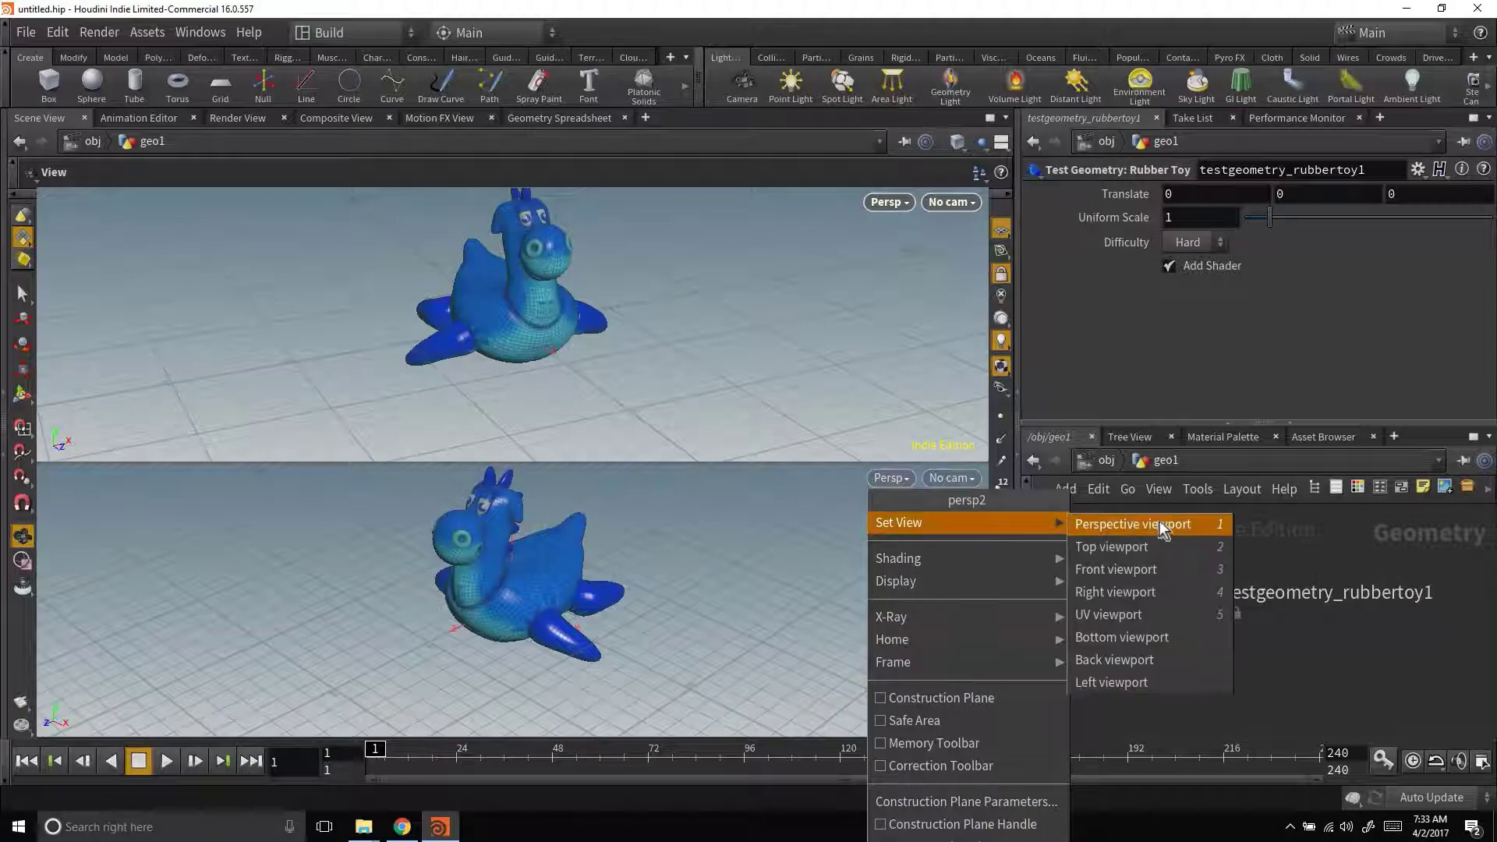
{"action": "left_click", "coordinate": [628, 621]}
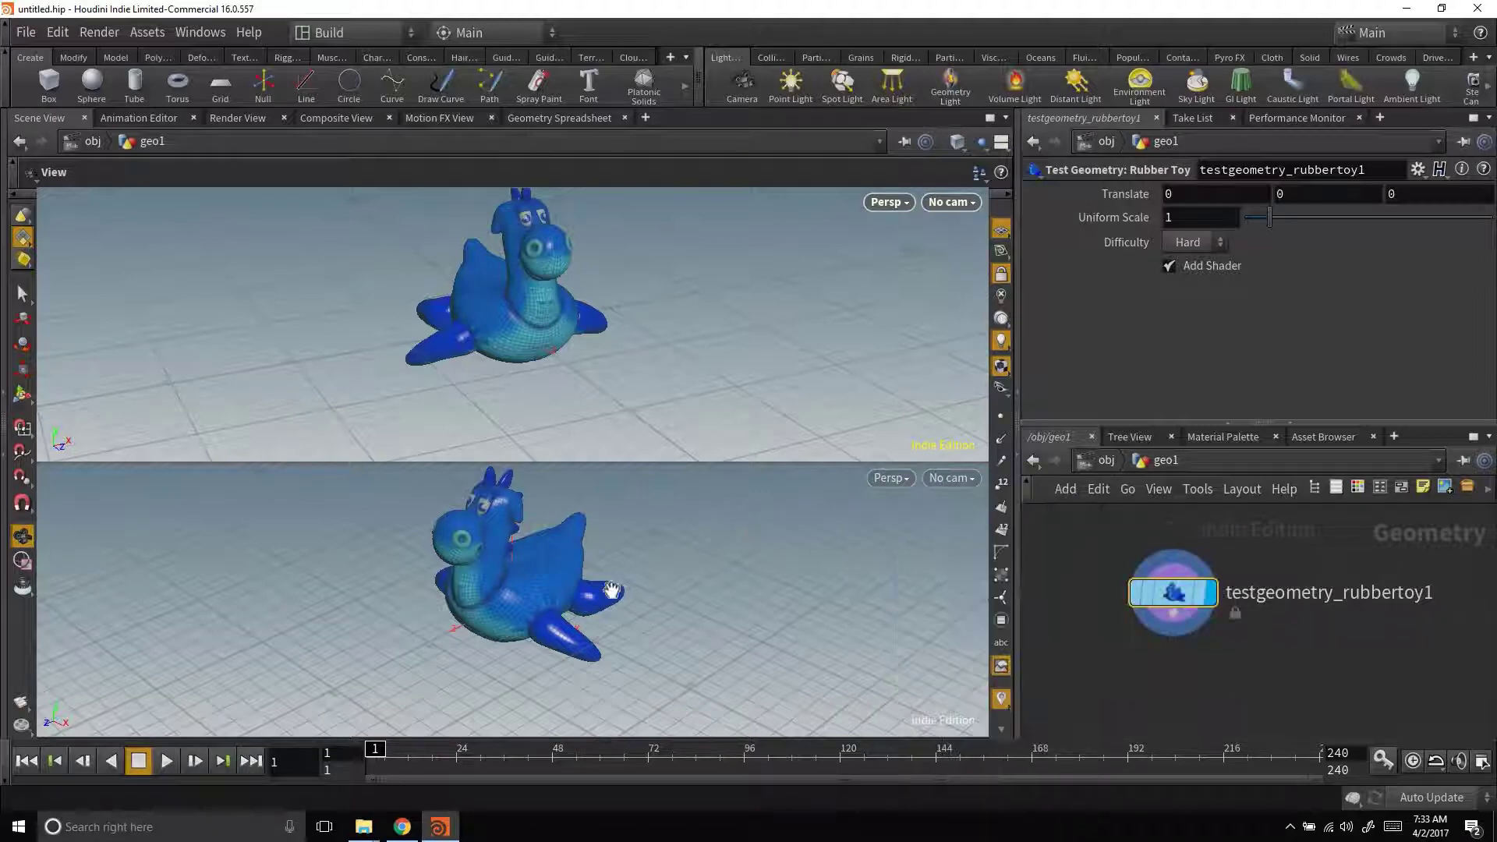
Step: Face the rubber toy from the front in the lower viewport and create a new camera from that view
{"action": "left_click_drag", "start_coordinate": [655, 587], "coordinate": [818, 525]}
{"action": "left_click_drag", "start_coordinate": [507, 612], "coordinate": [632, 554]}
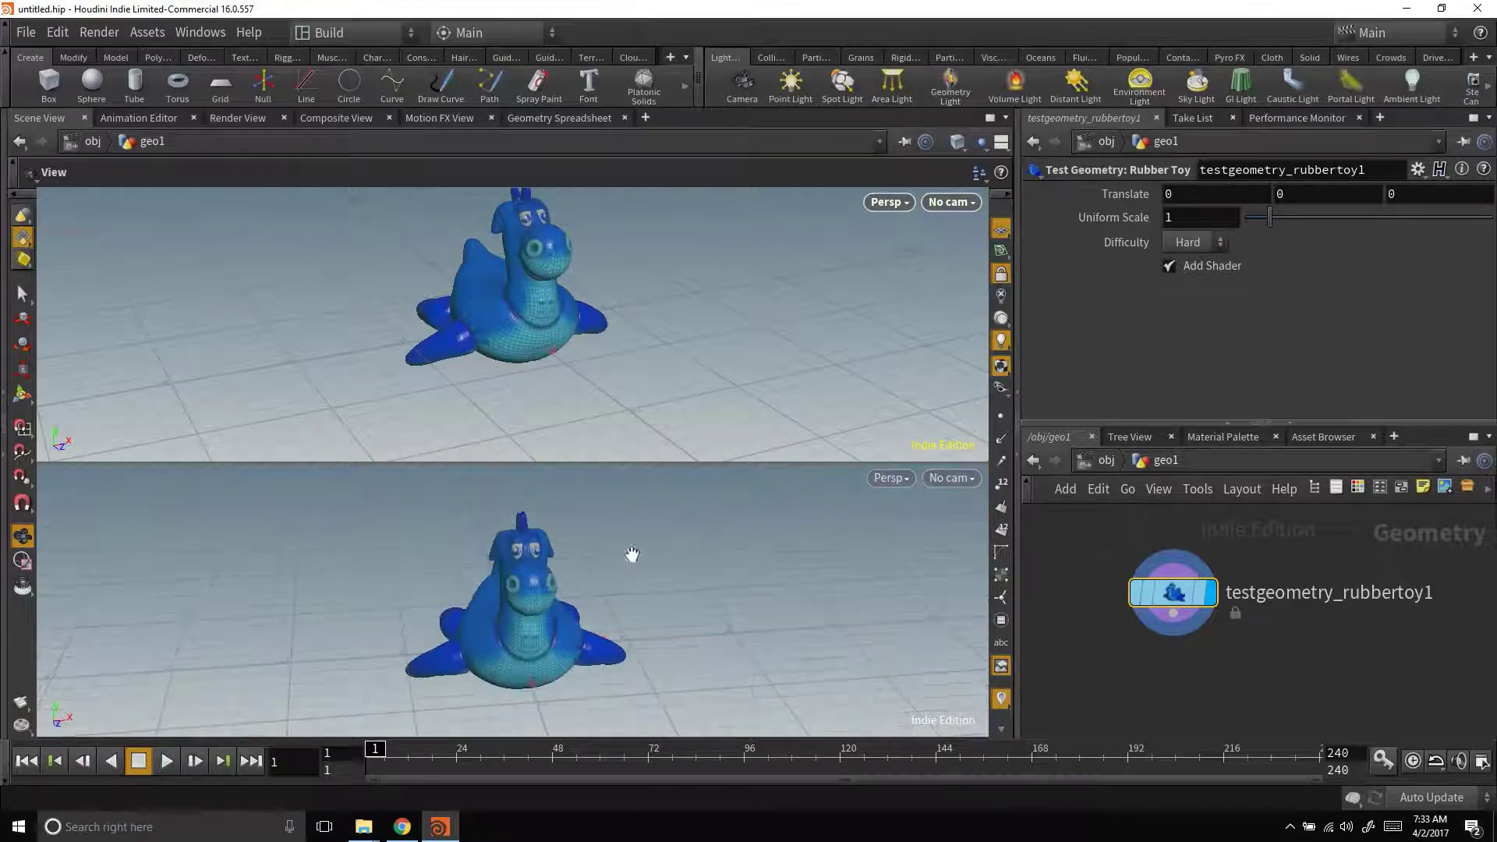
{"action": "left_click", "coordinate": [953, 479]}
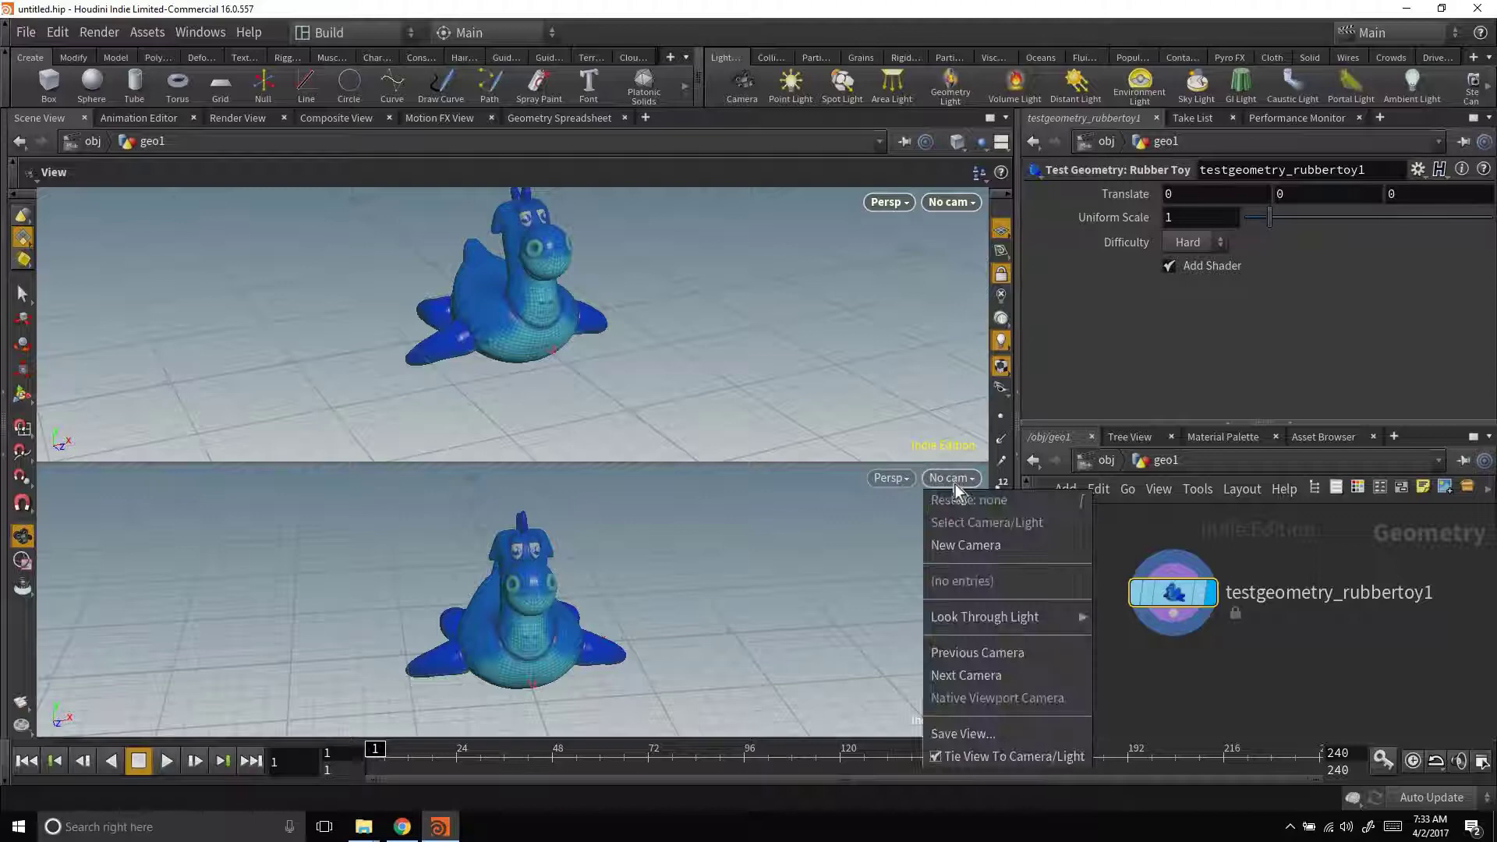
{"action": "left_click", "coordinate": [958, 545]}
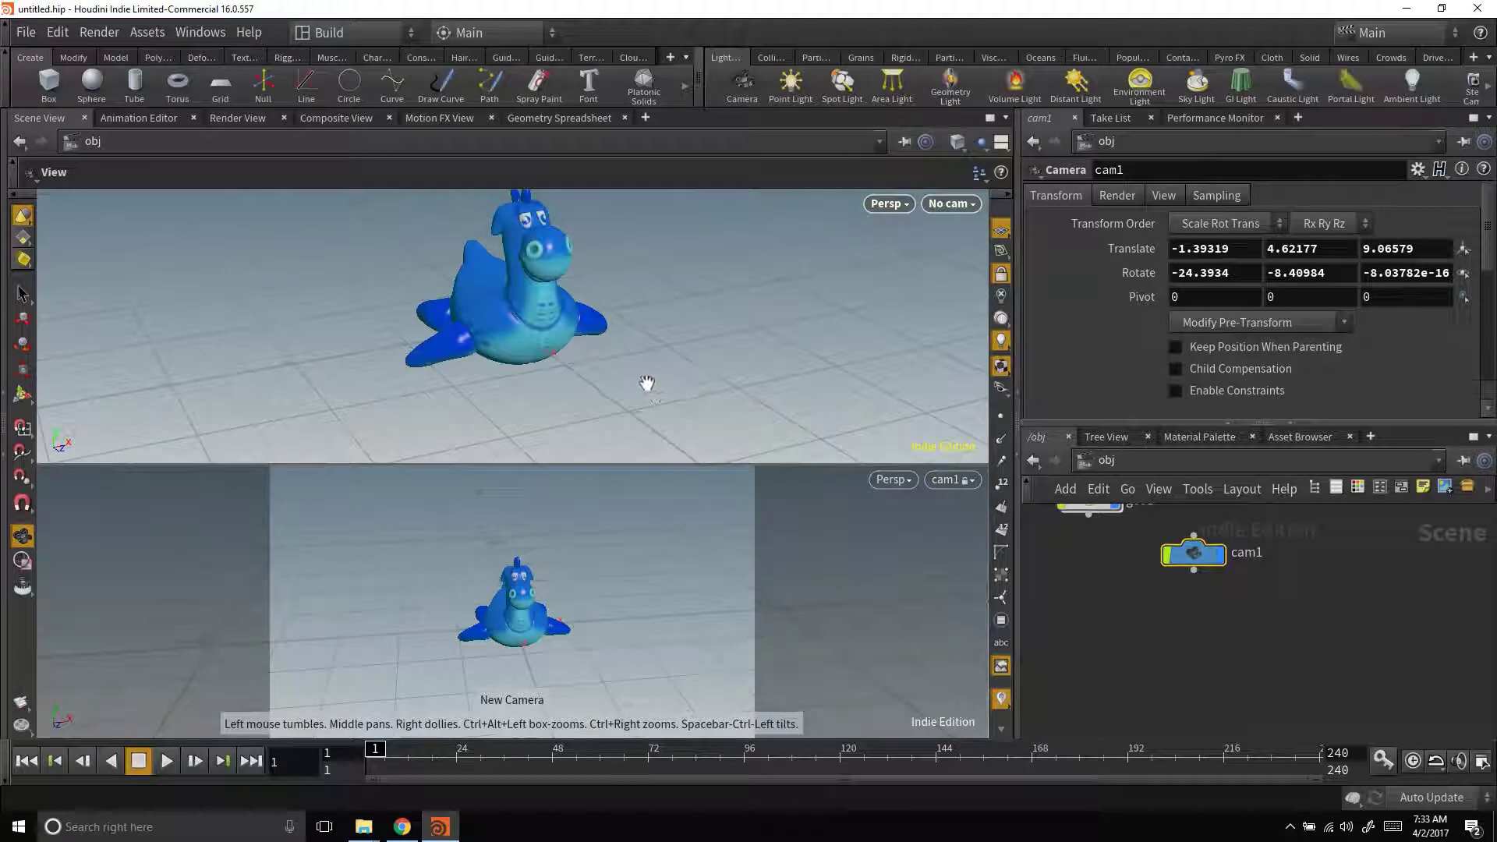
Step: Dolly the new camera closer to the toy through the lower viewport, to about -1.157, 3.889, 7.466
{"action": "scroll", "coordinate": [644, 382], "scroll_direction": "down", "scroll_amount": 10}
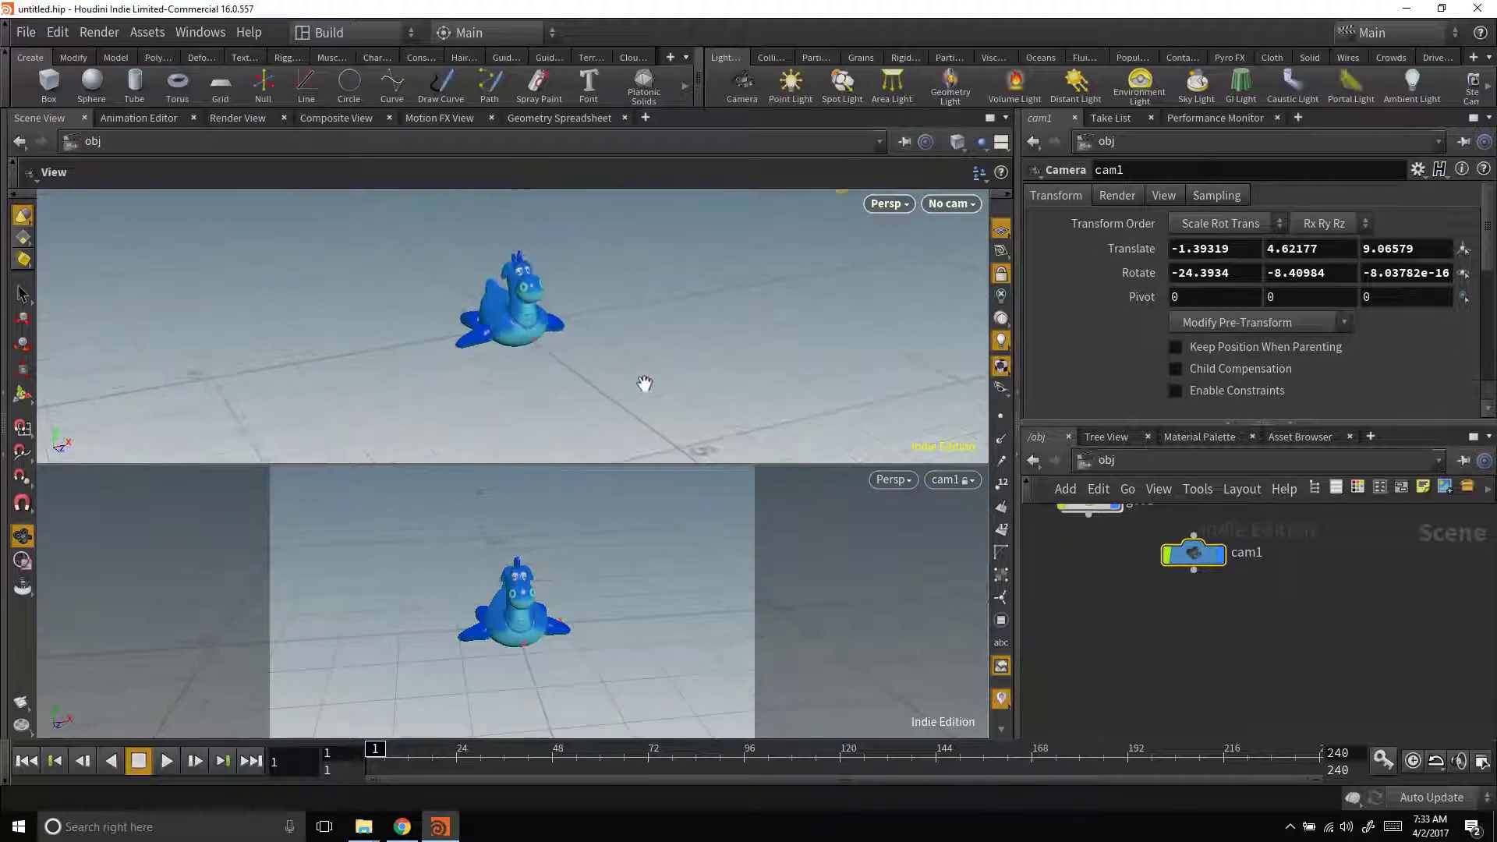
{"action": "left_click_drag", "start_coordinate": [692, 304], "coordinate": [590, 322]}
{"action": "middle_click_drag", "start_coordinate": [590, 321], "coordinate": [587, 323]}
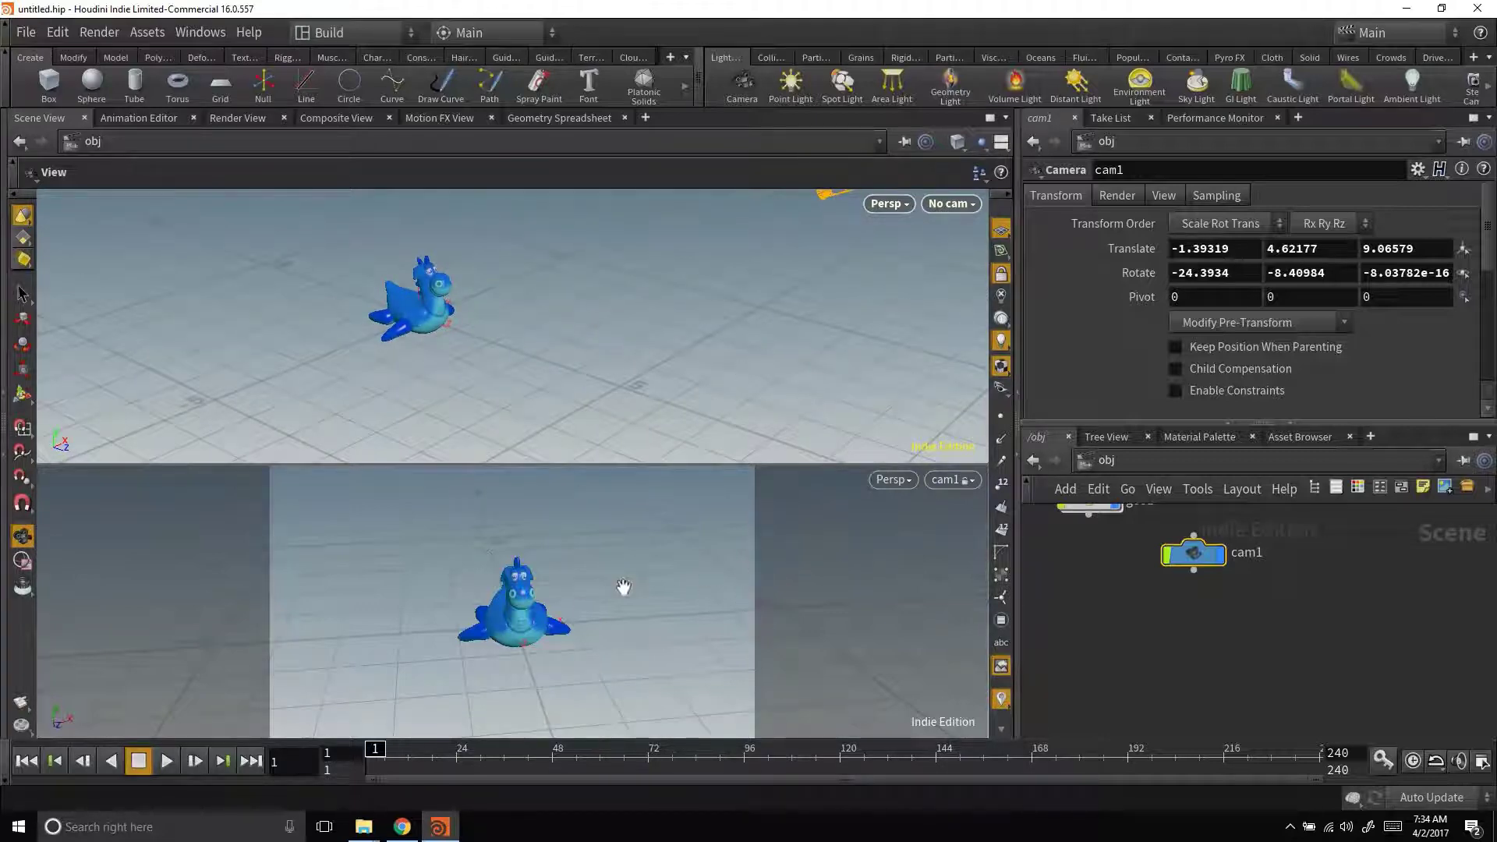
{"action": "scroll", "coordinate": [616, 588], "scroll_direction": "down", "scroll_amount": 3}
{"action": "scroll", "coordinate": [616, 591], "scroll_direction": "up", "scroll_amount": 5}
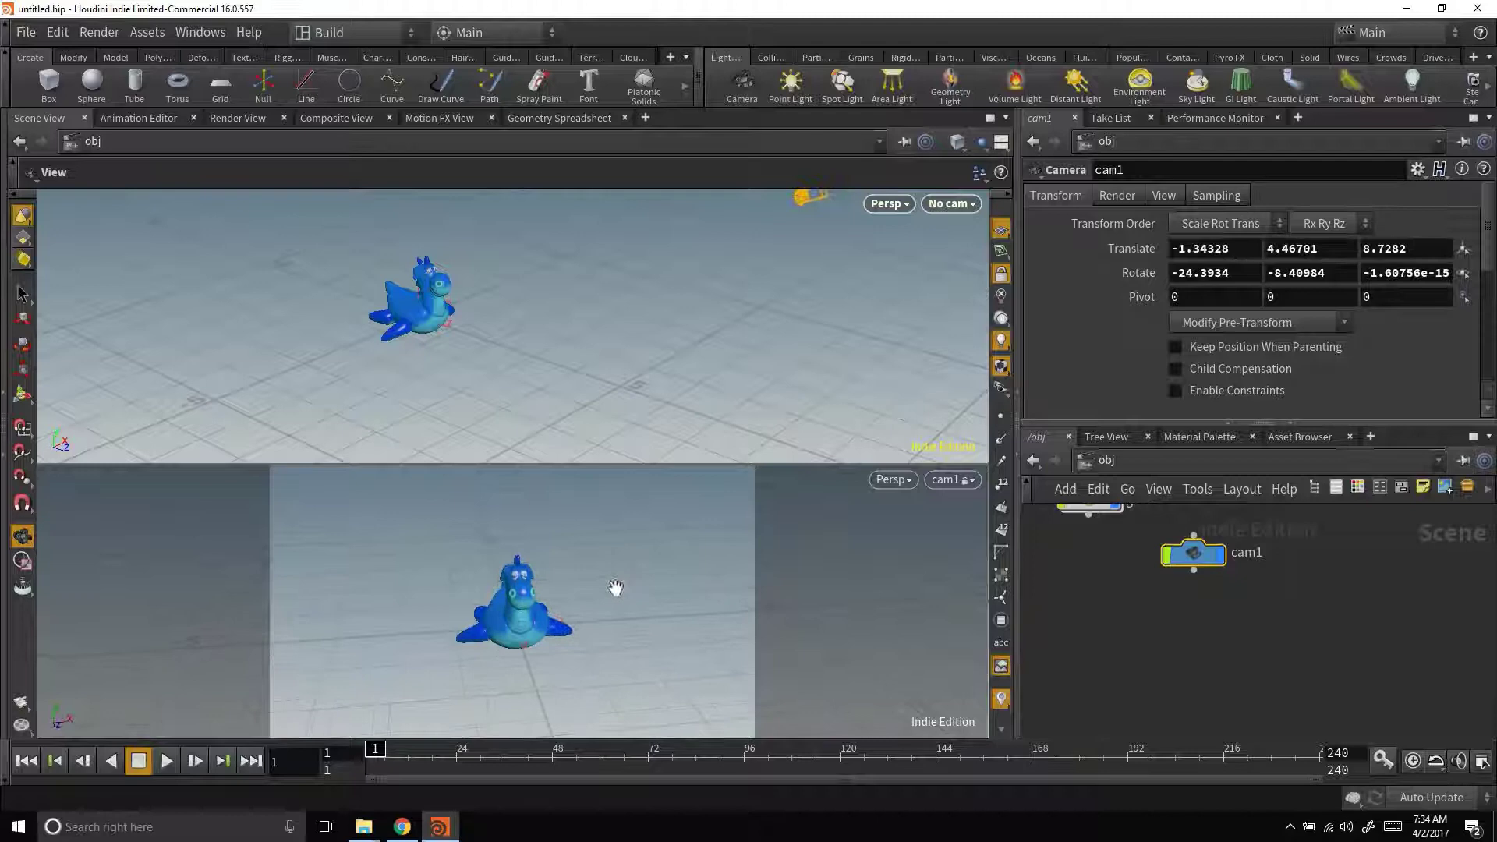
Step: Unlock the lower viewport from the camera, move its view freely, and make it look through cam1 again
{"action": "left_click", "coordinate": [1001, 274]}
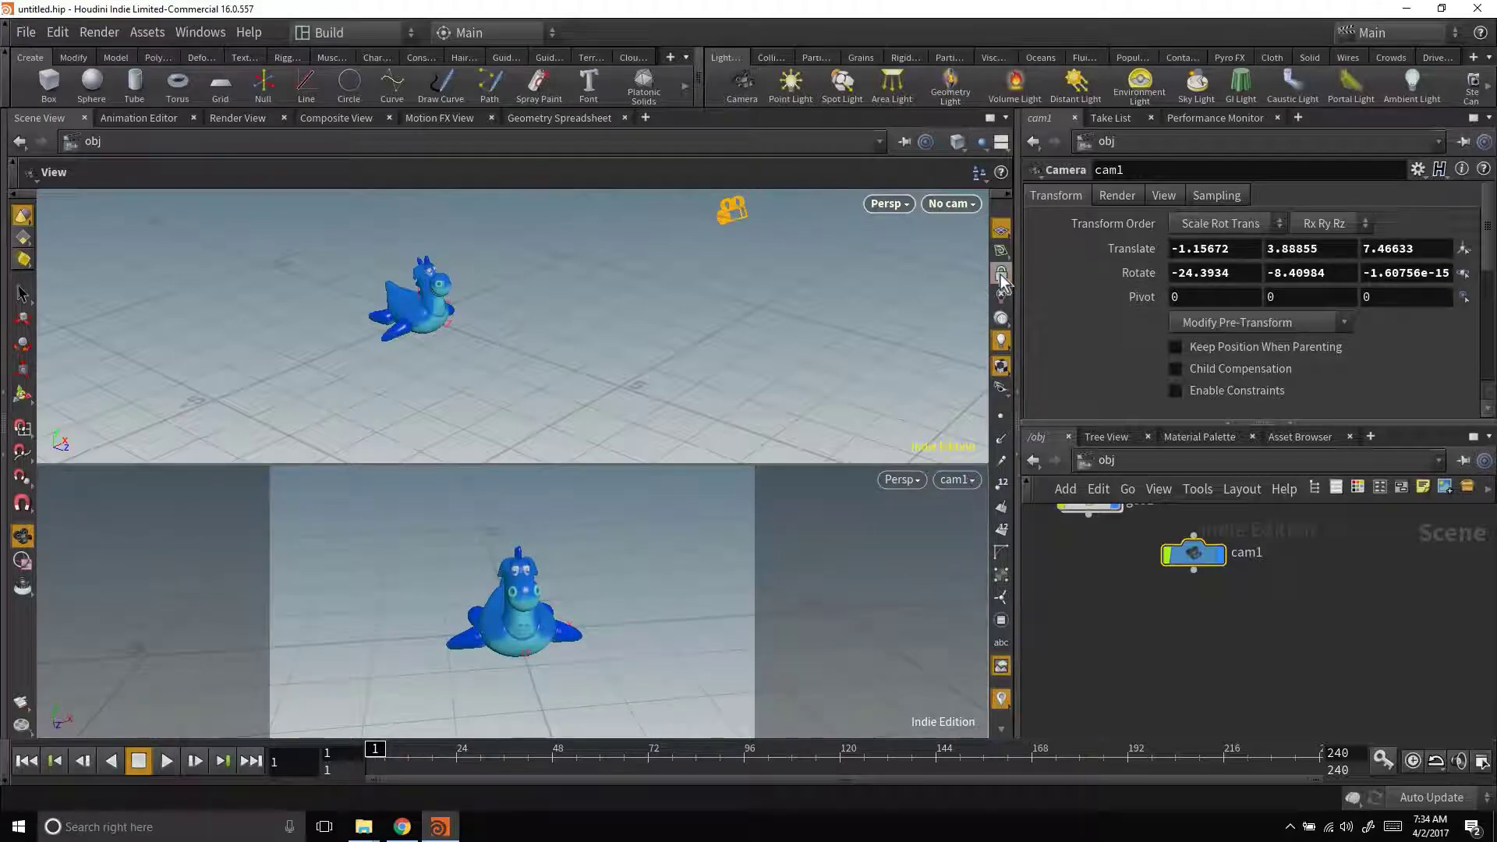
{"action": "left_click", "coordinate": [1001, 275]}
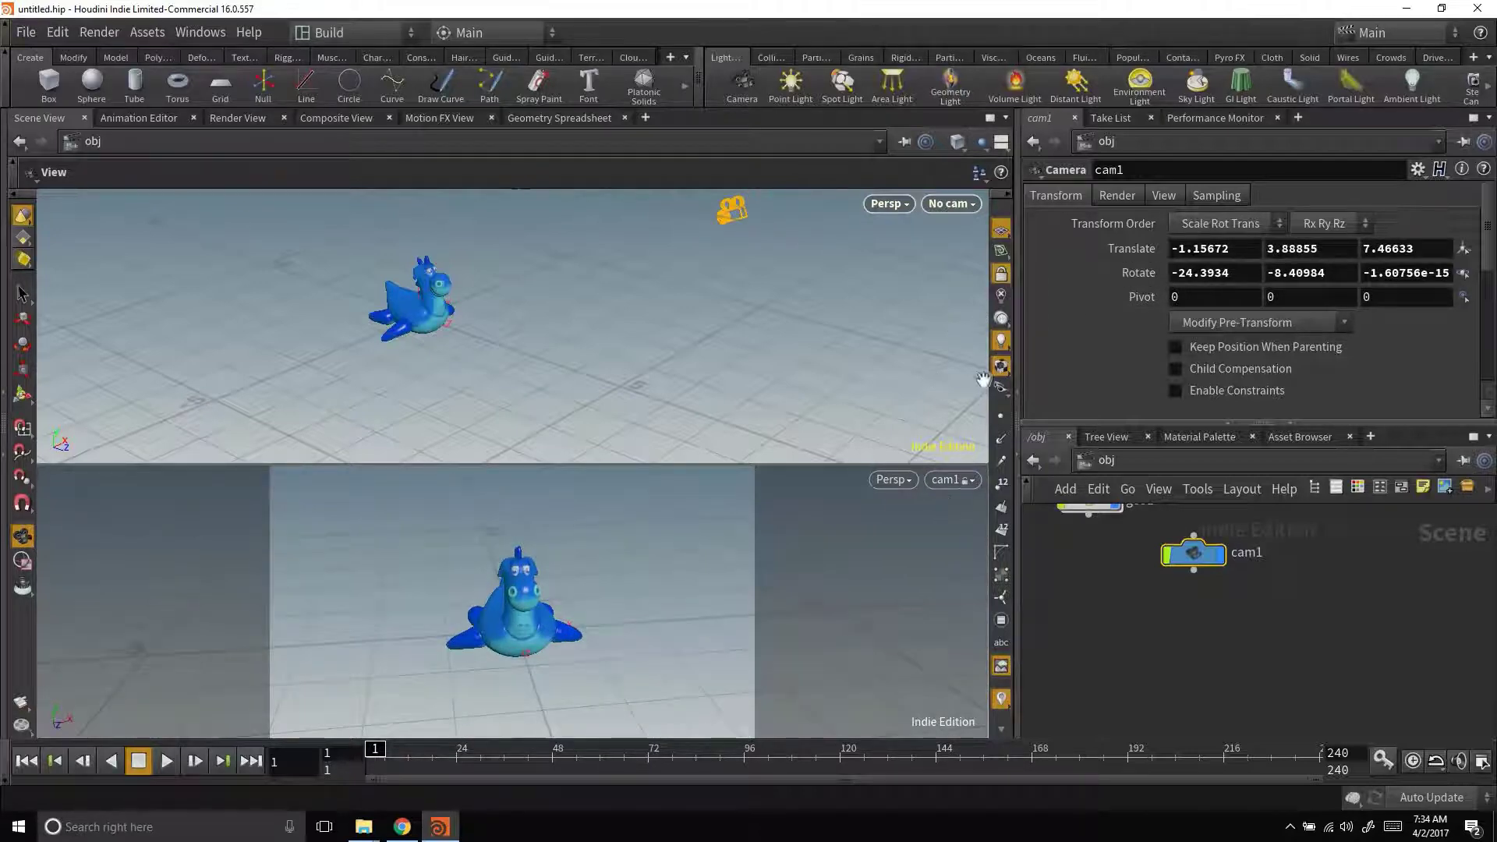
{"action": "left_click", "coordinate": [1002, 274]}
{"action": "scroll", "coordinate": [588, 611], "scroll_direction": "up", "scroll_amount": 3}
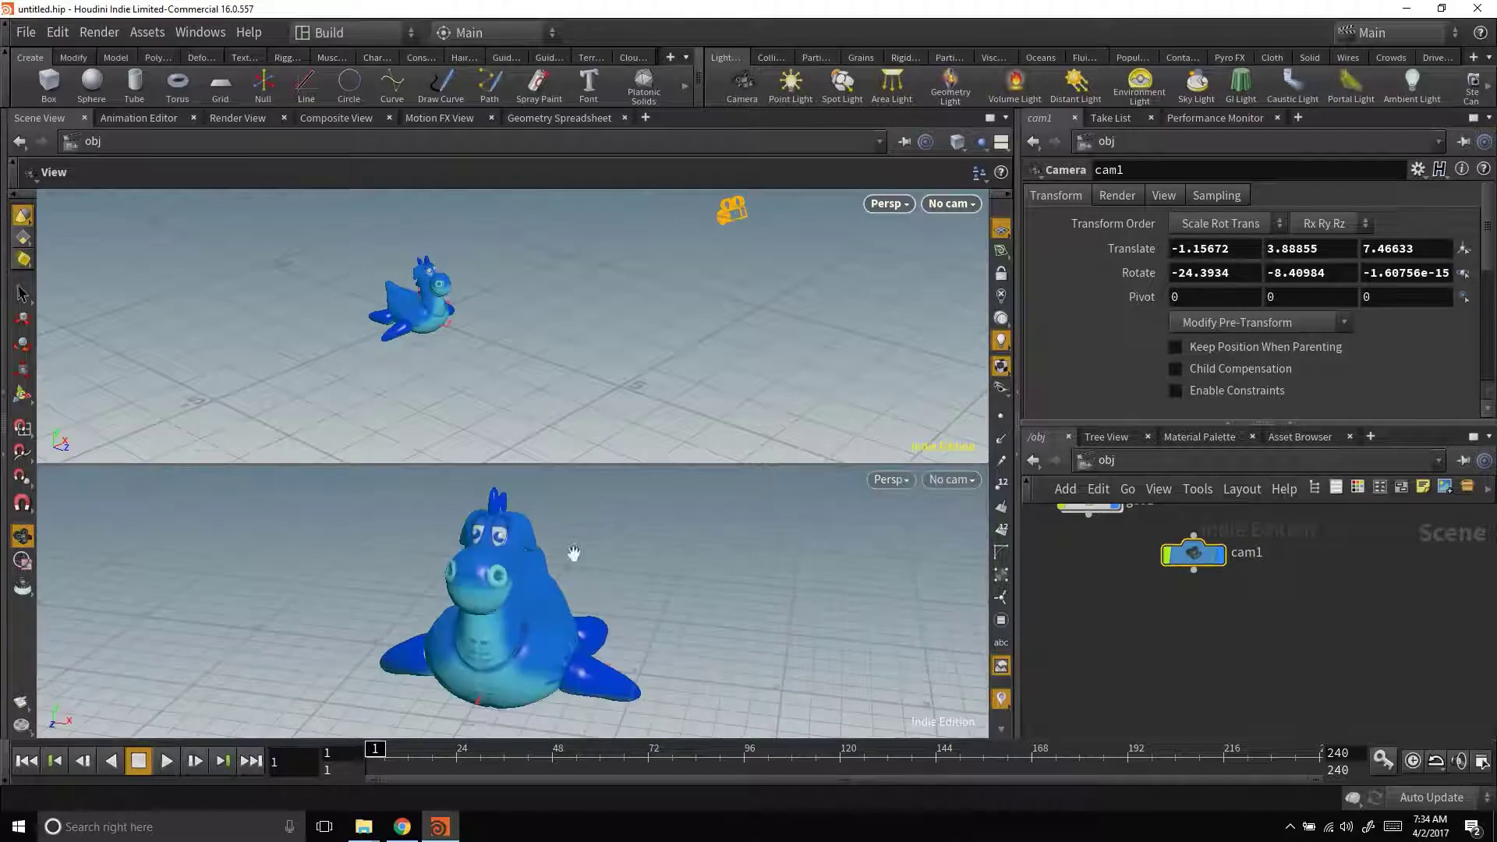
{"action": "left_click", "coordinate": [967, 481]}
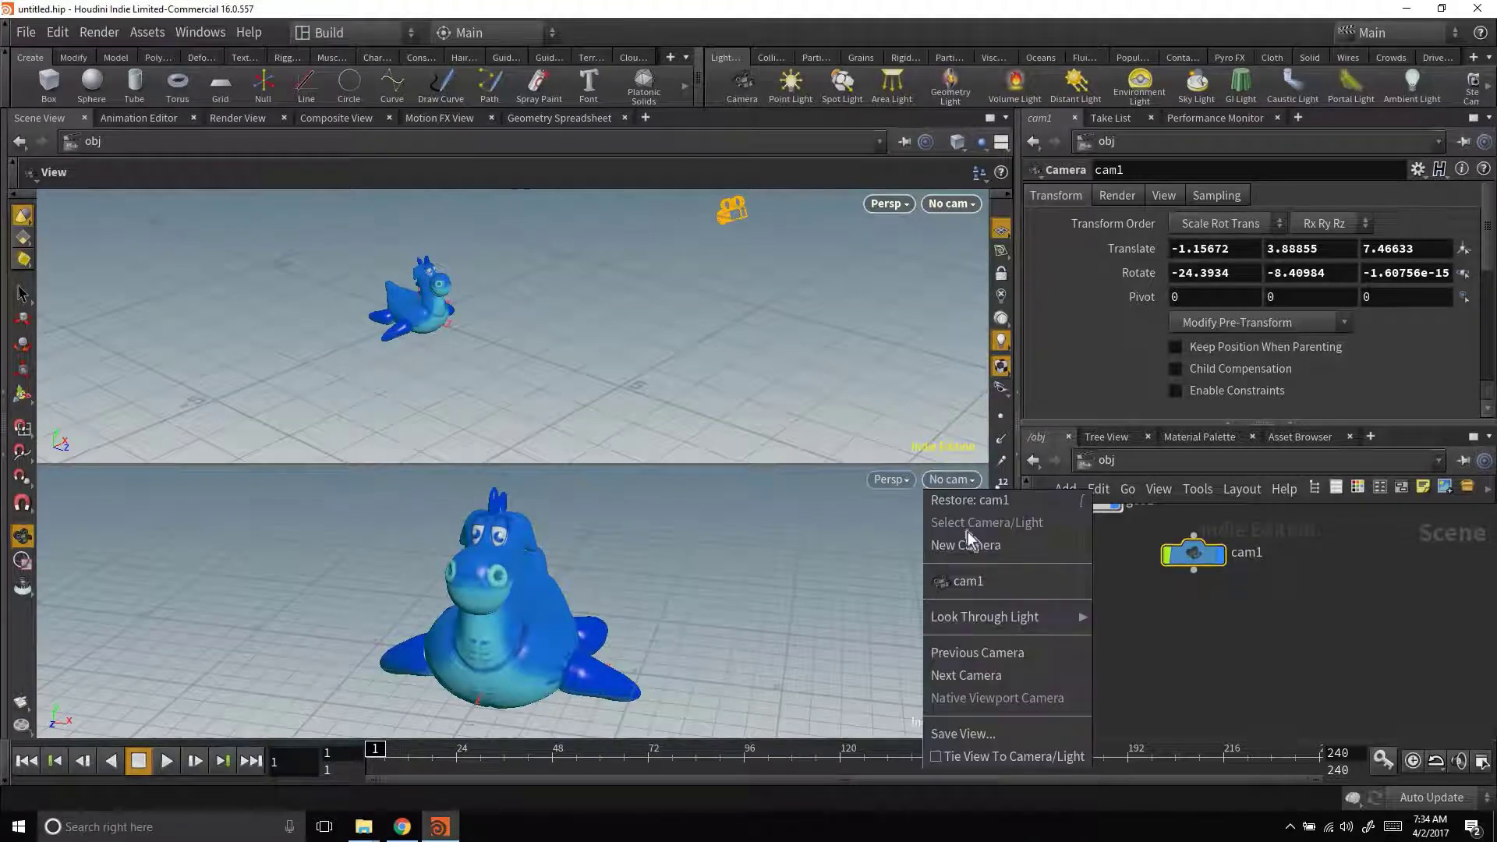
{"action": "left_click", "coordinate": [968, 582]}
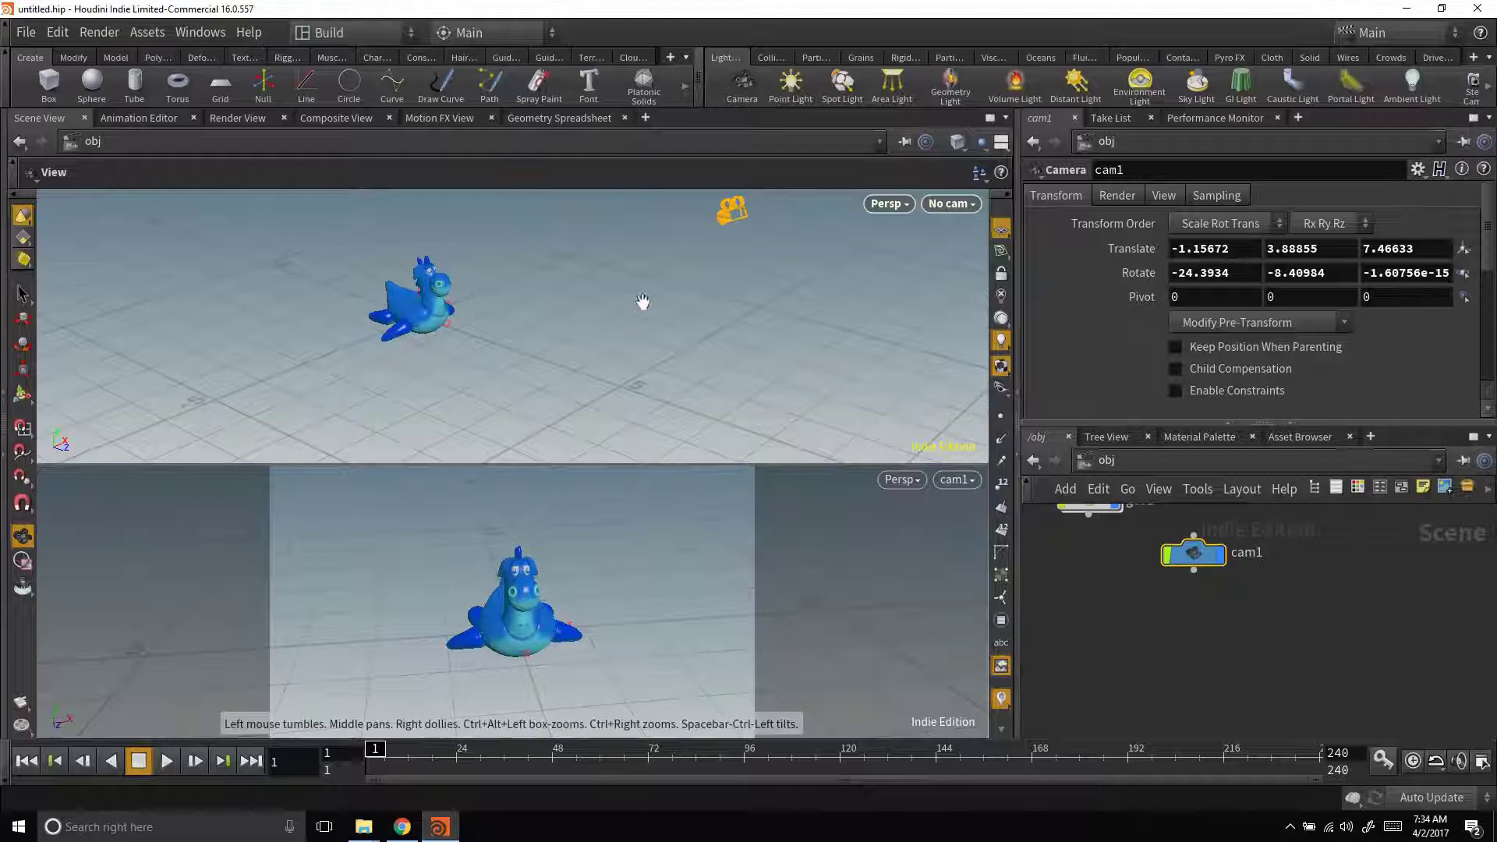
Step: Show the transform handle of the selected camera in the viewports
{"action": "left_click_drag", "start_coordinate": [727, 253], "coordinate": [762, 271]}
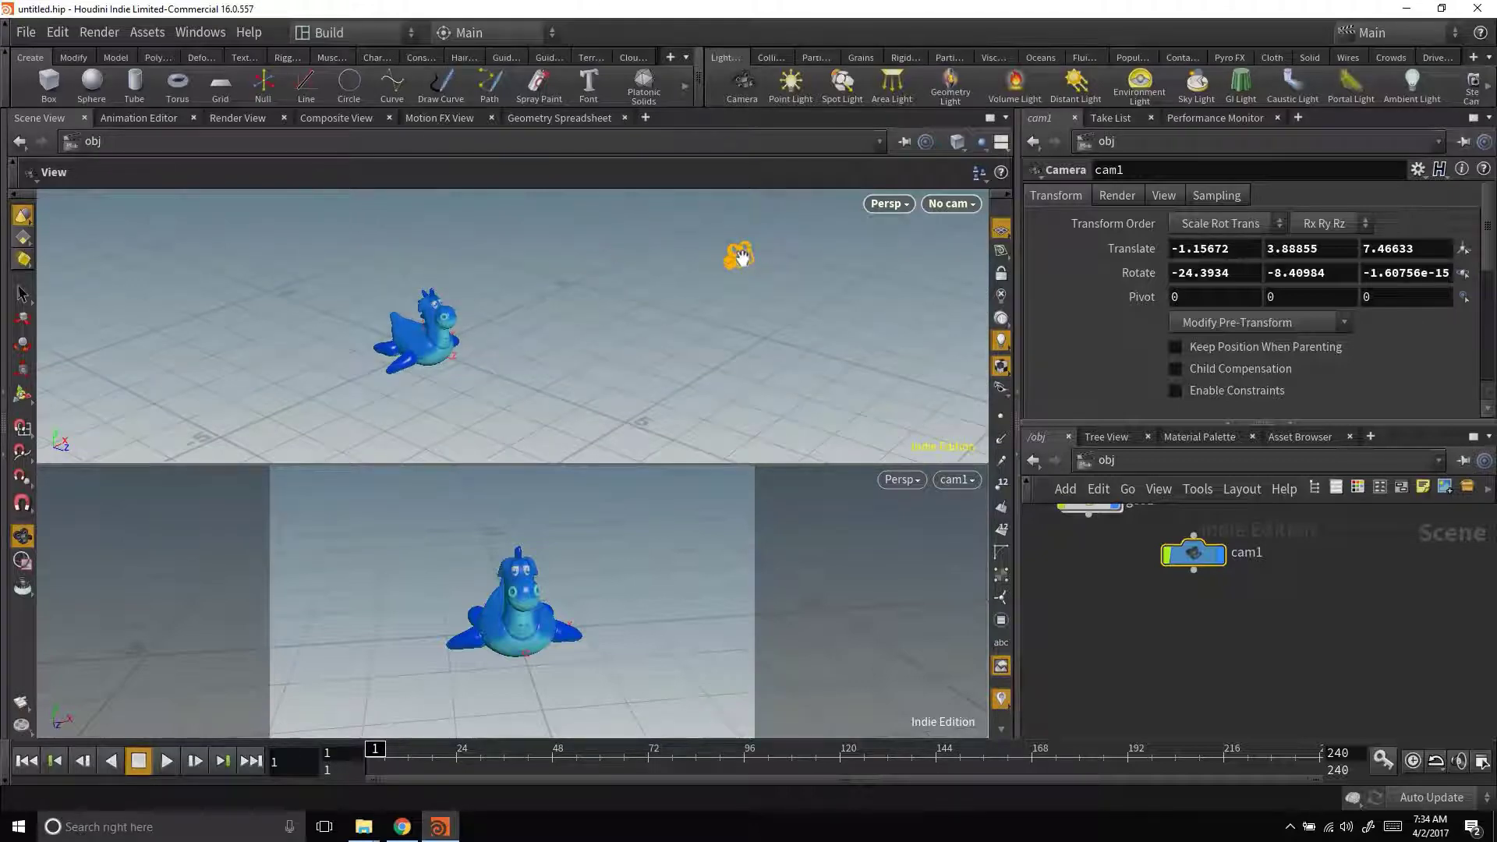
{"action": "right_click", "coordinate": [740, 252]}
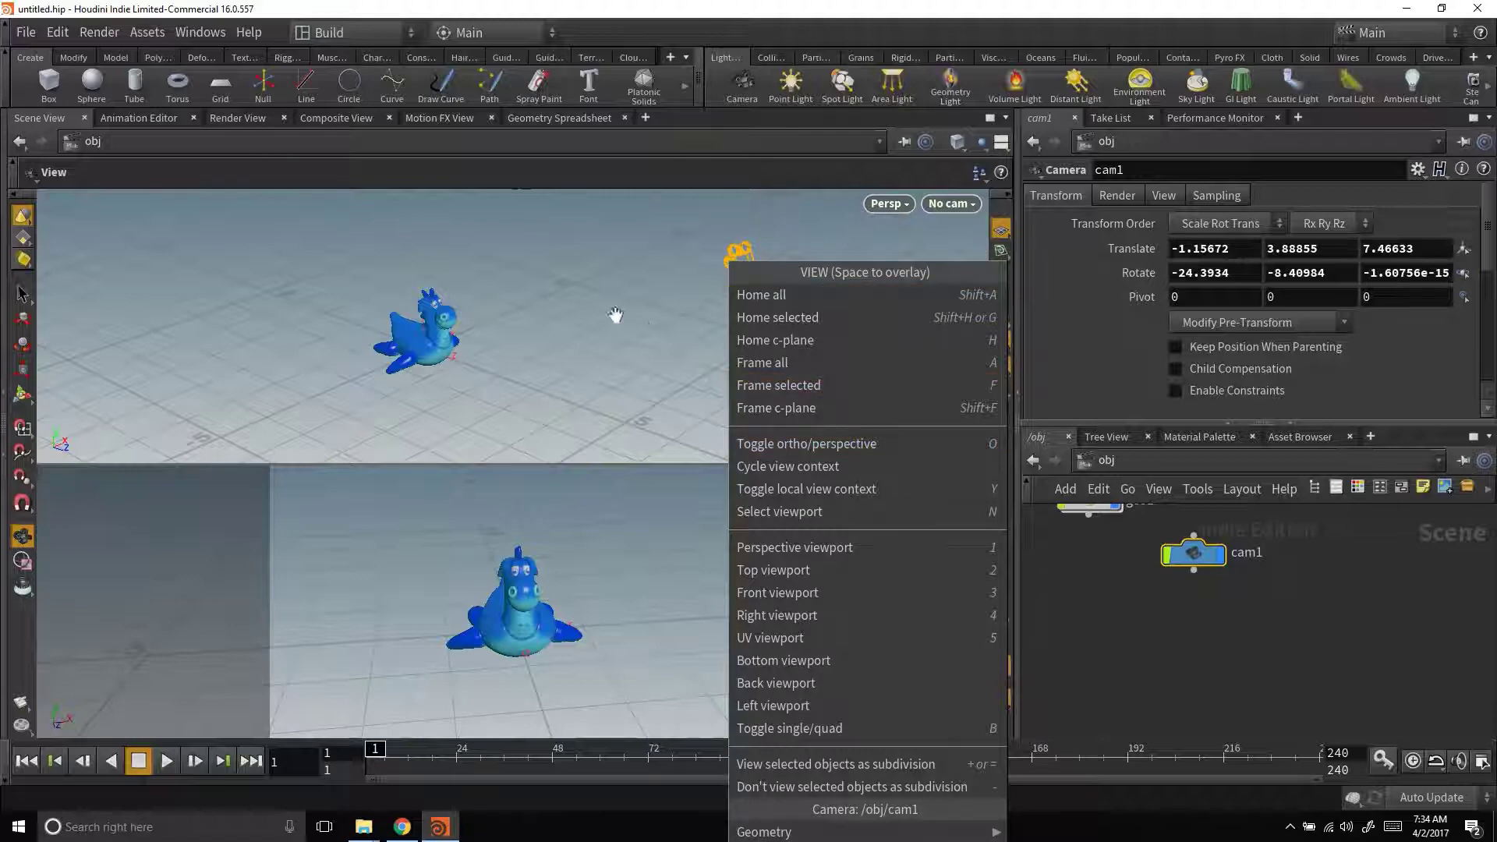
{"action": "left_click", "coordinate": [370, 296]}
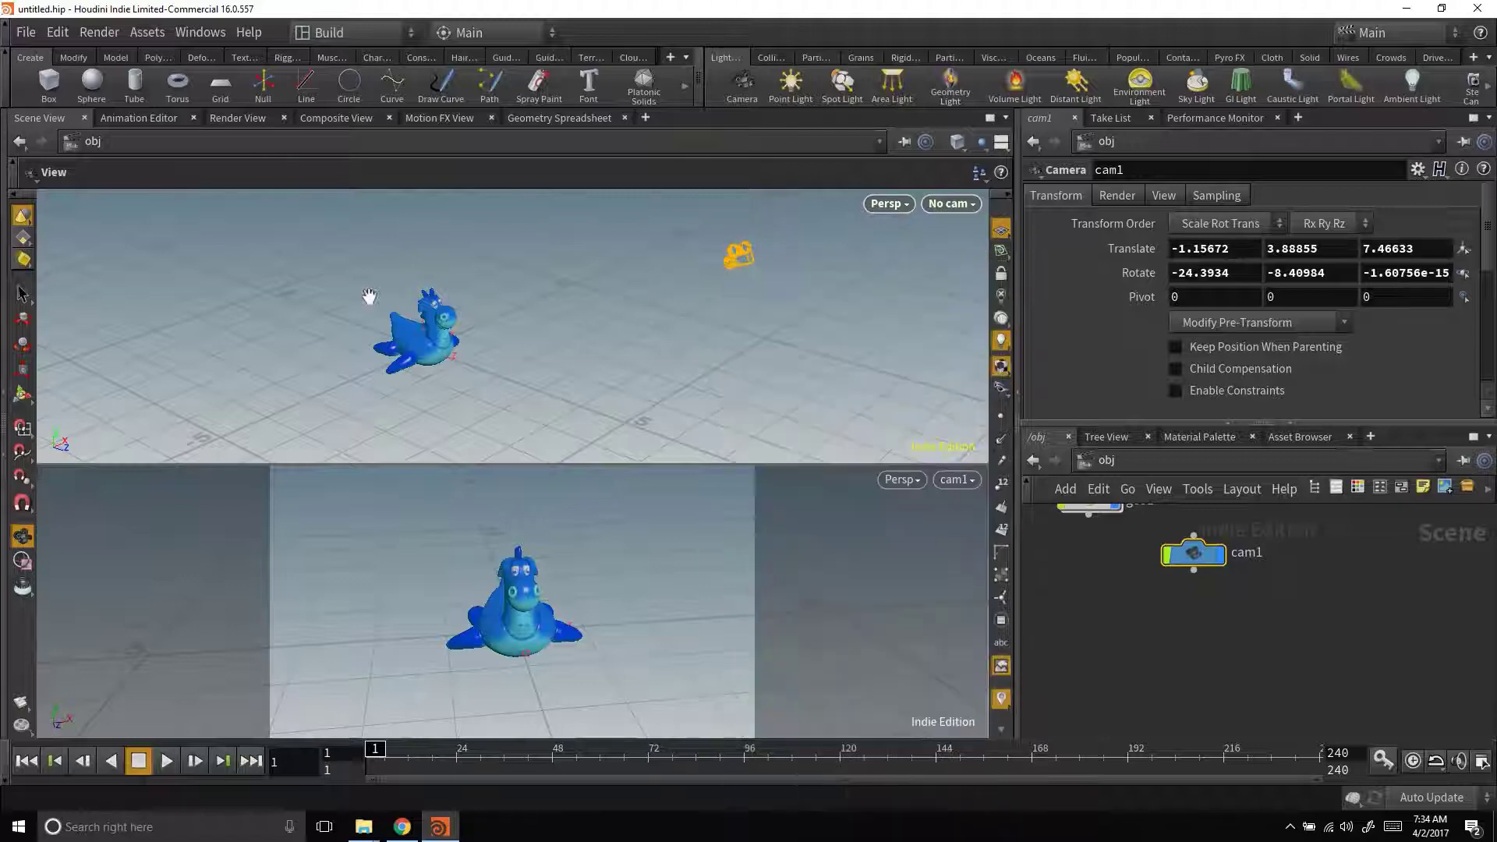
{"action": "left_click", "coordinate": [21, 397]}
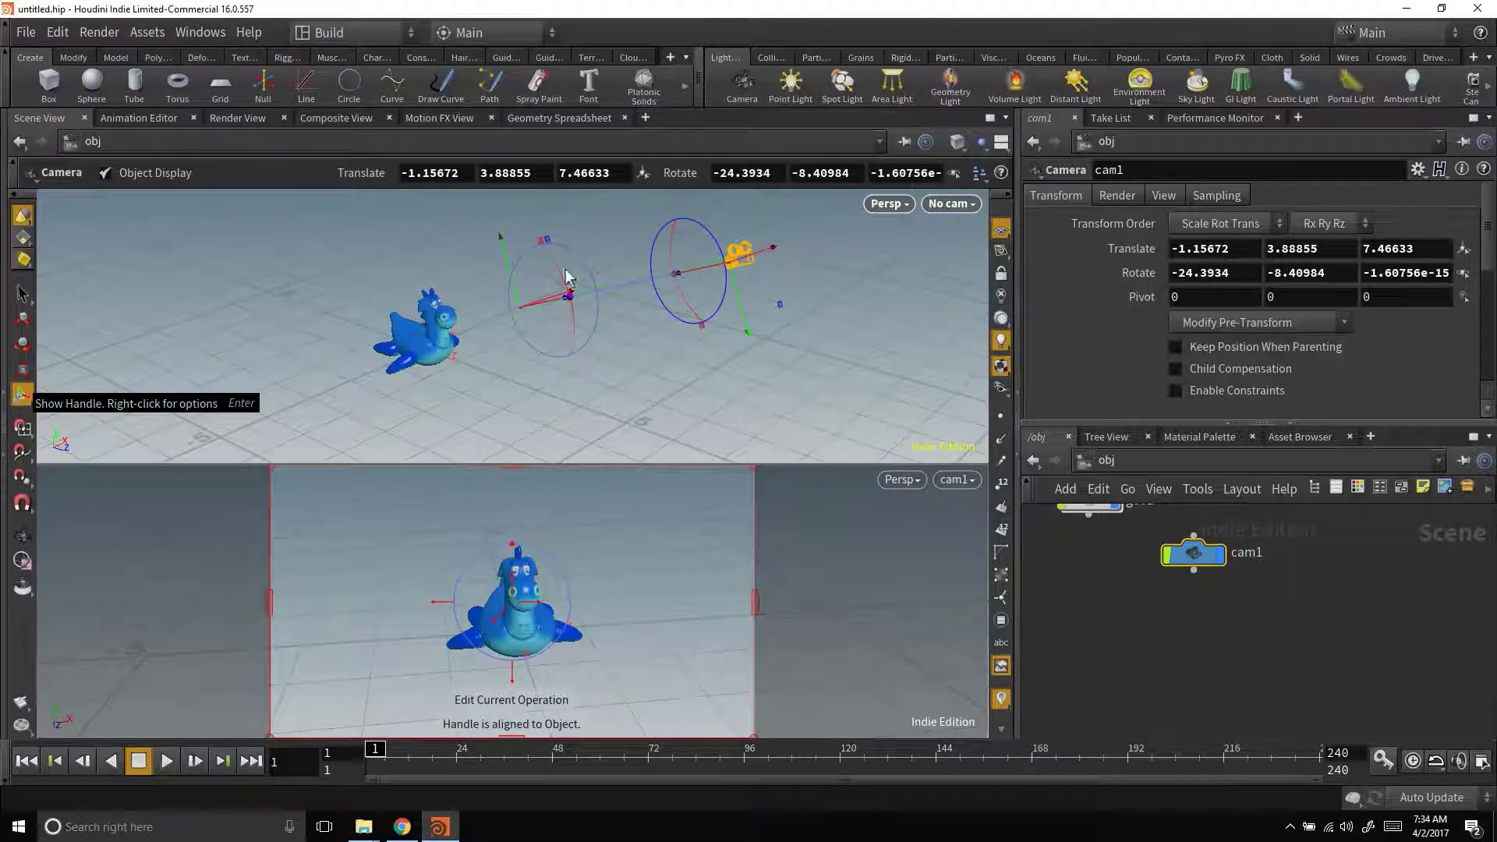
Step: Aim cam1 at the toy by moving its look-at handle, giving a rotation of about -21.23, -8.48, -1.31
{"action": "key", "text": "Escape"}
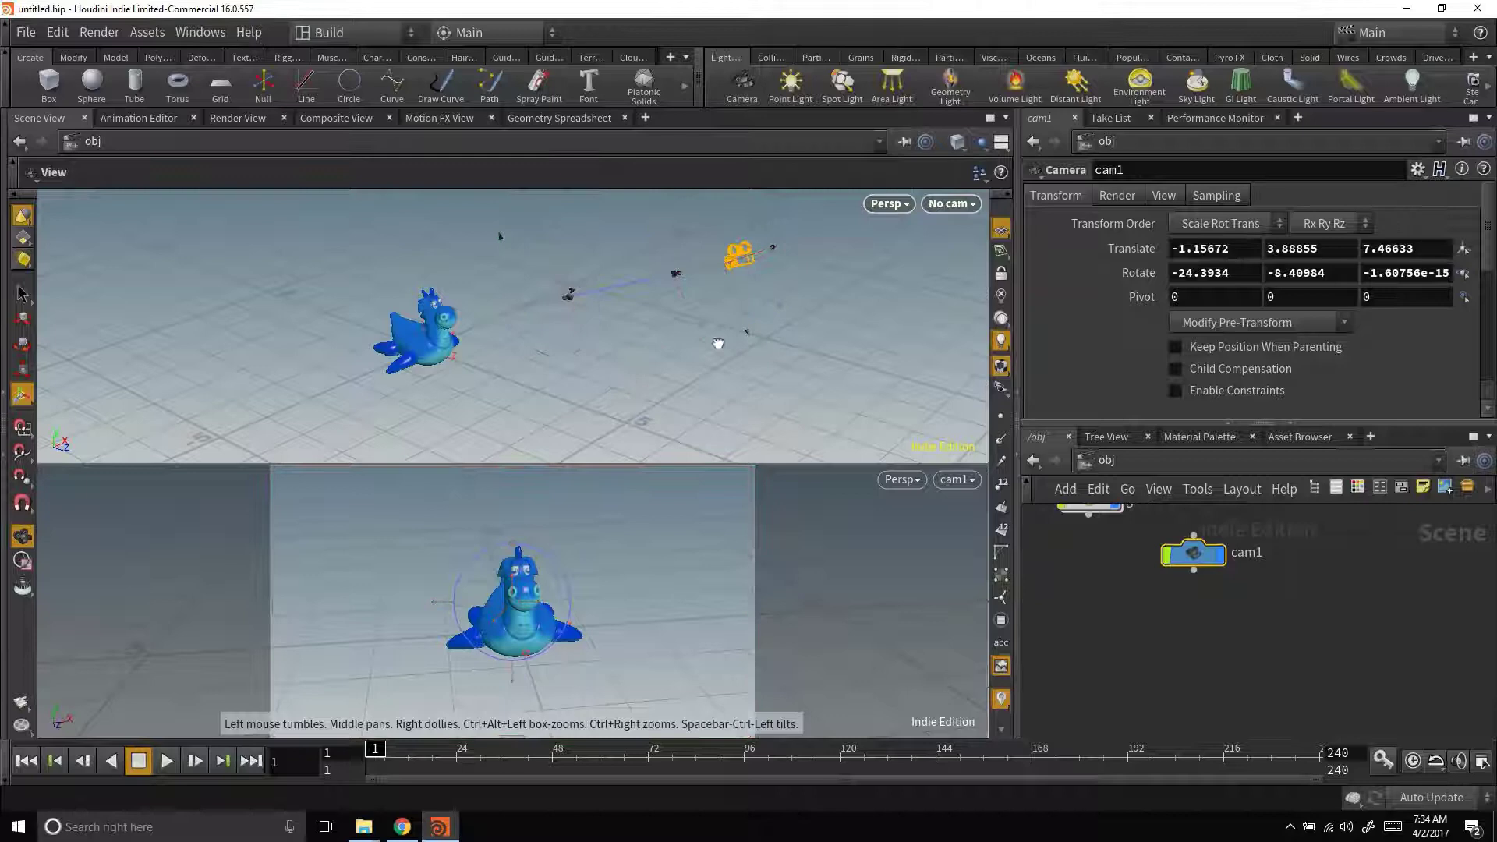
{"action": "left_click_drag", "start_coordinate": [718, 343], "coordinate": [405, 380]}
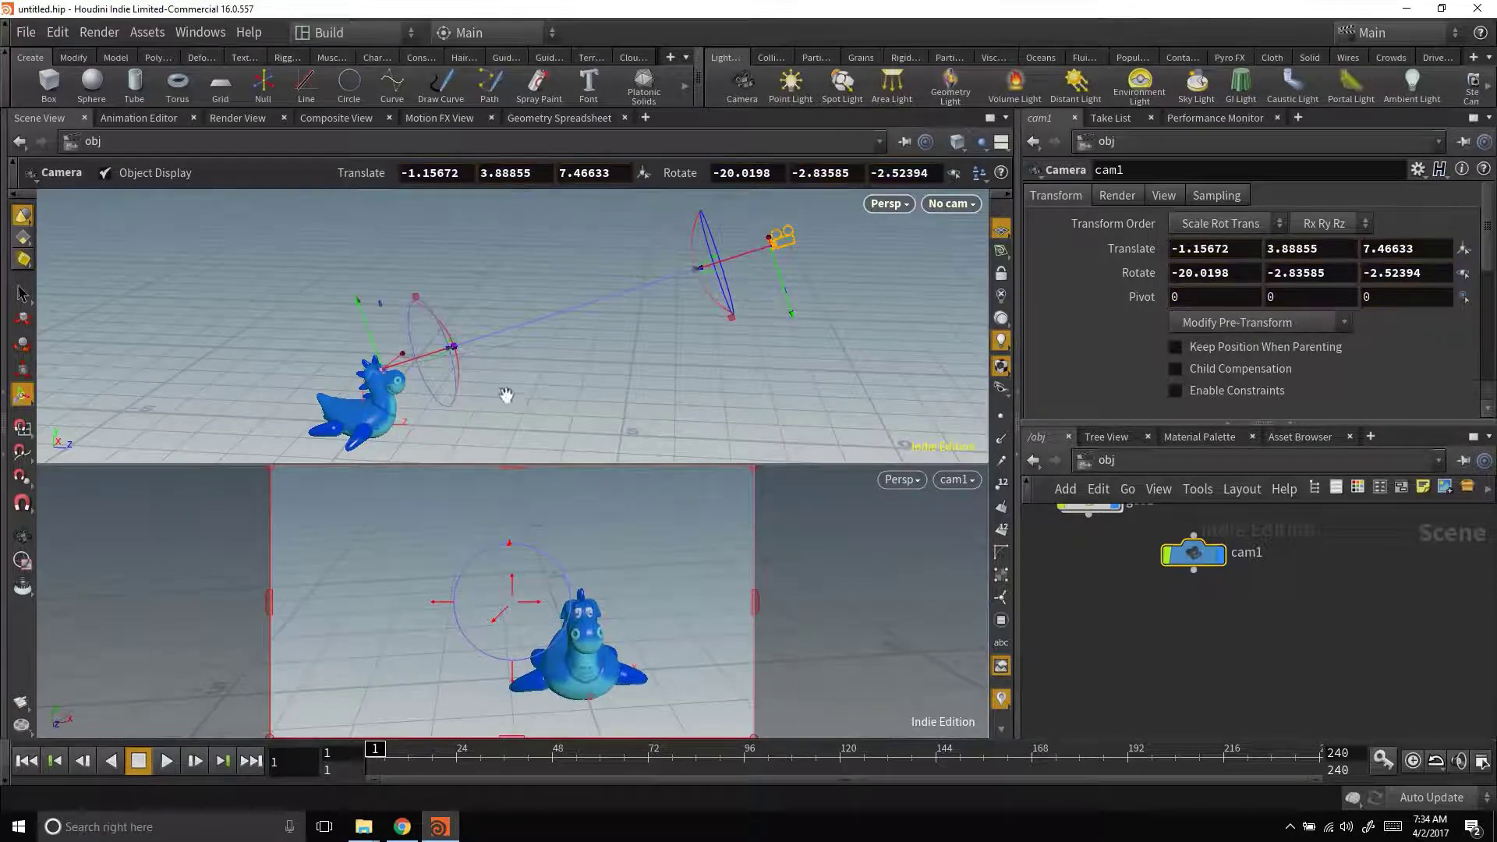
{"action": "key", "text": "Escape"}
{"action": "left_click_drag", "start_coordinate": [508, 460], "coordinate": [466, 351]}
{"action": "key", "text": "Return"}
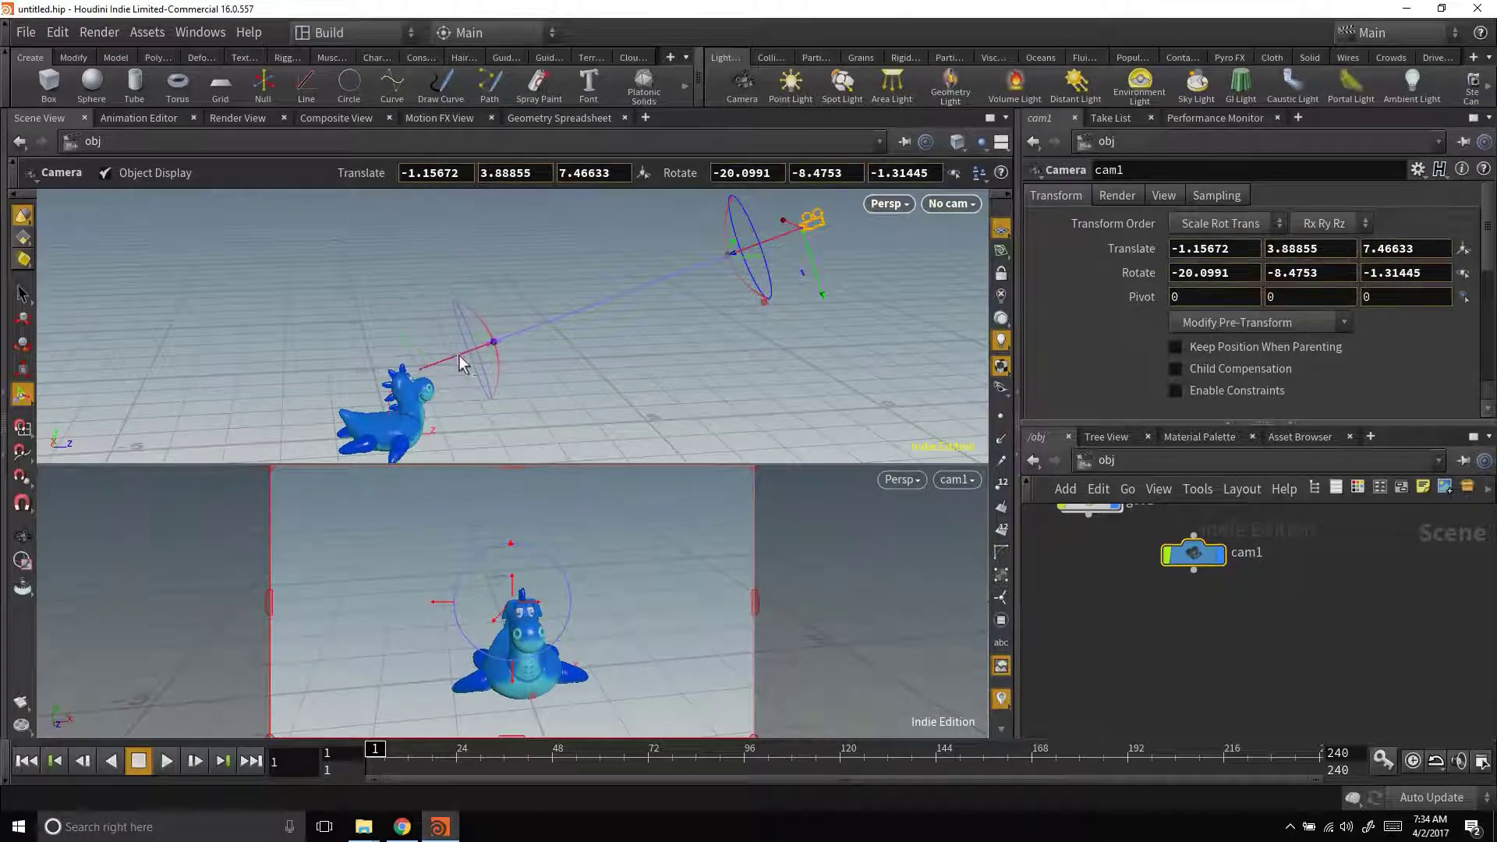
{"action": "left_click_drag", "start_coordinate": [452, 357], "coordinate": [396, 336]}
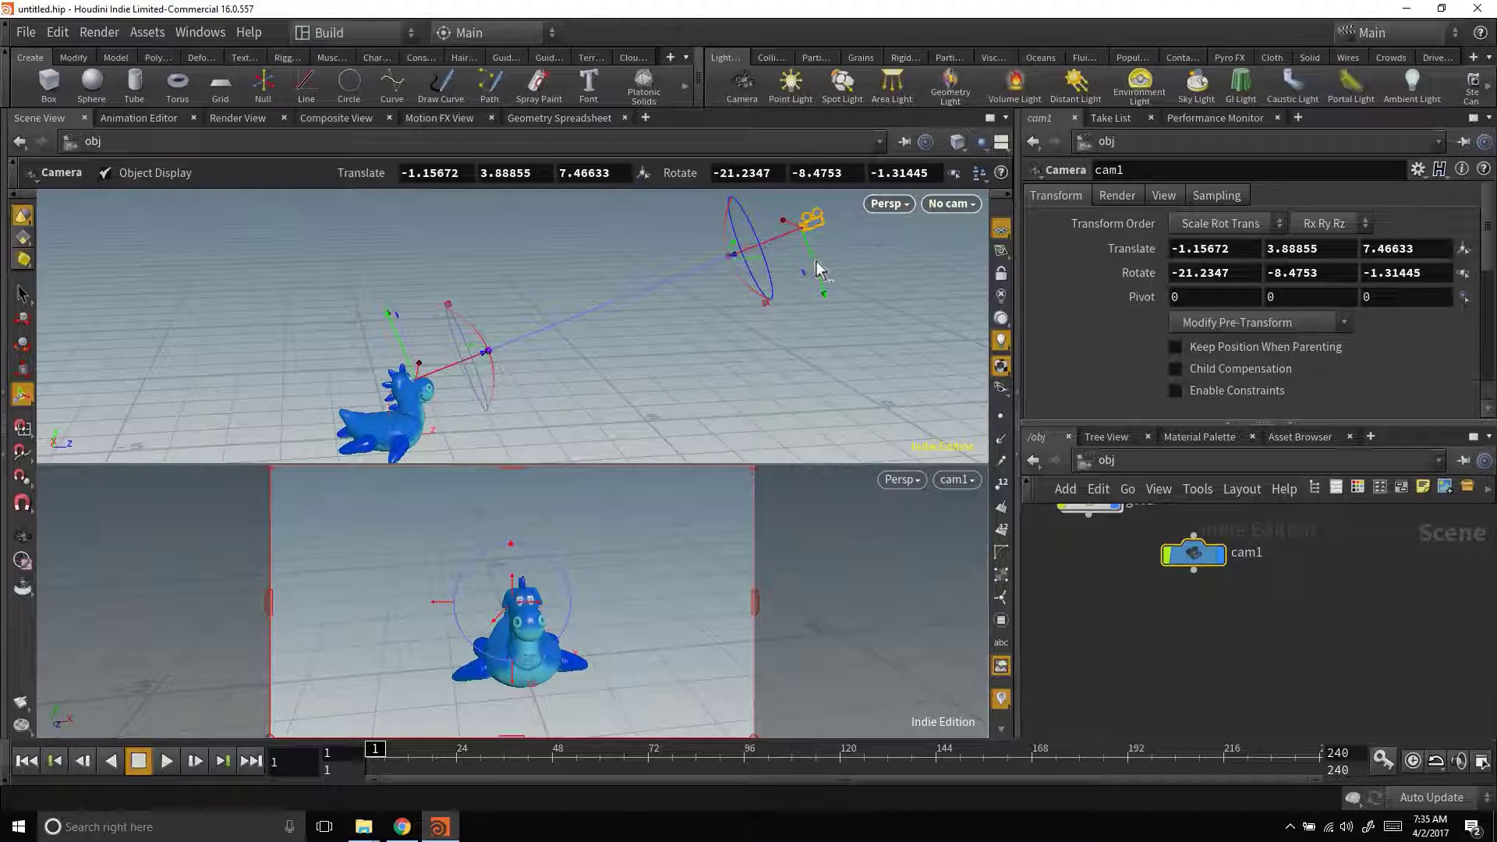
Step: Lower cam1 and bring it closer to about -1.022, 1.722, 6.516, re-aimed at the toy with rotation about -5.43, -9.78, -1.23
{"action": "left_click_drag", "start_coordinate": [815, 287], "coordinate": [818, 385]}
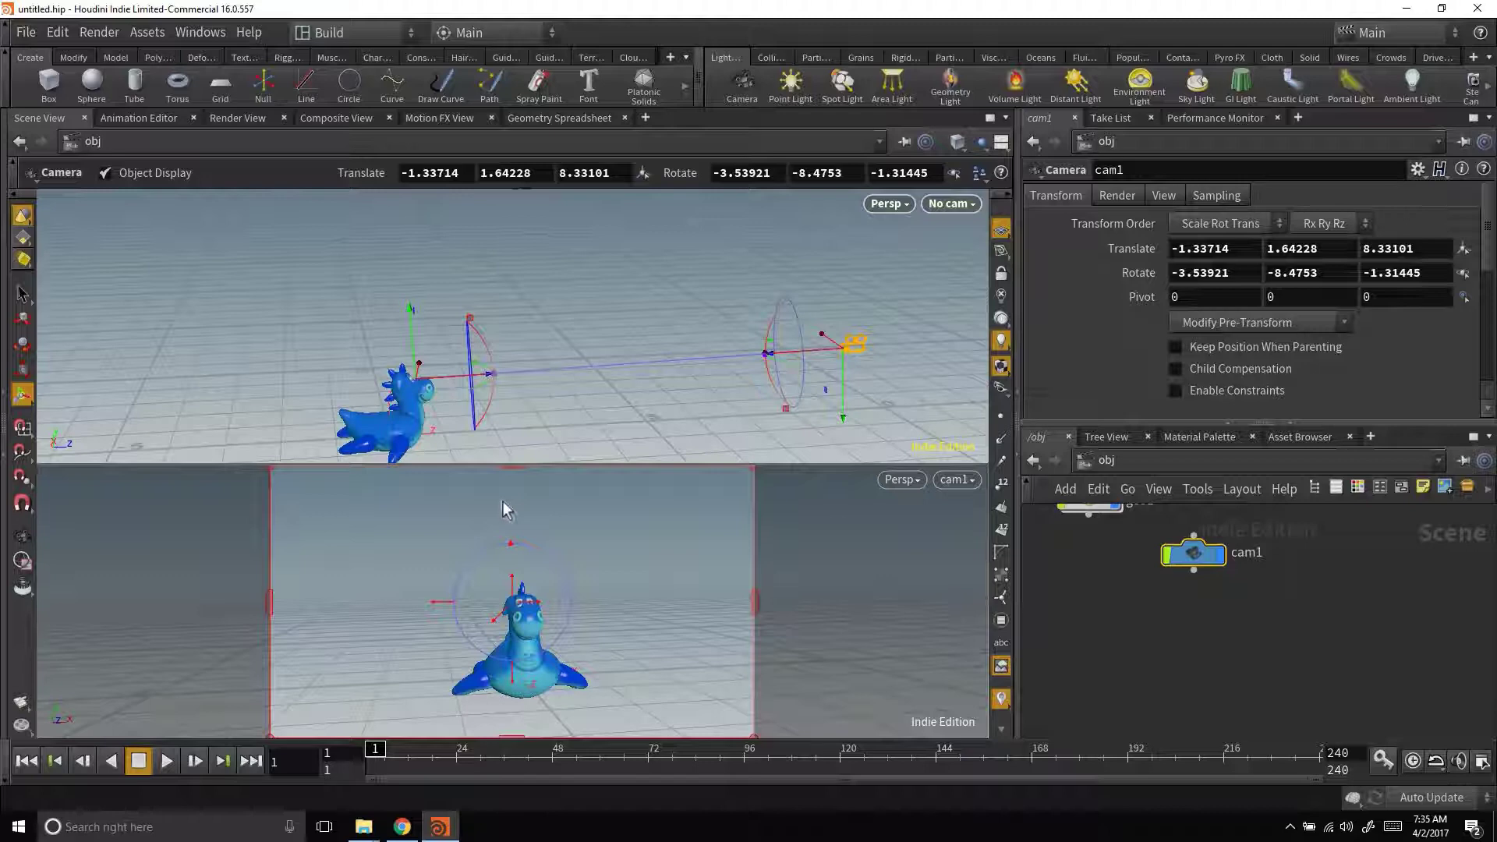
{"action": "left_click_drag", "start_coordinate": [420, 370], "coordinate": [421, 368]}
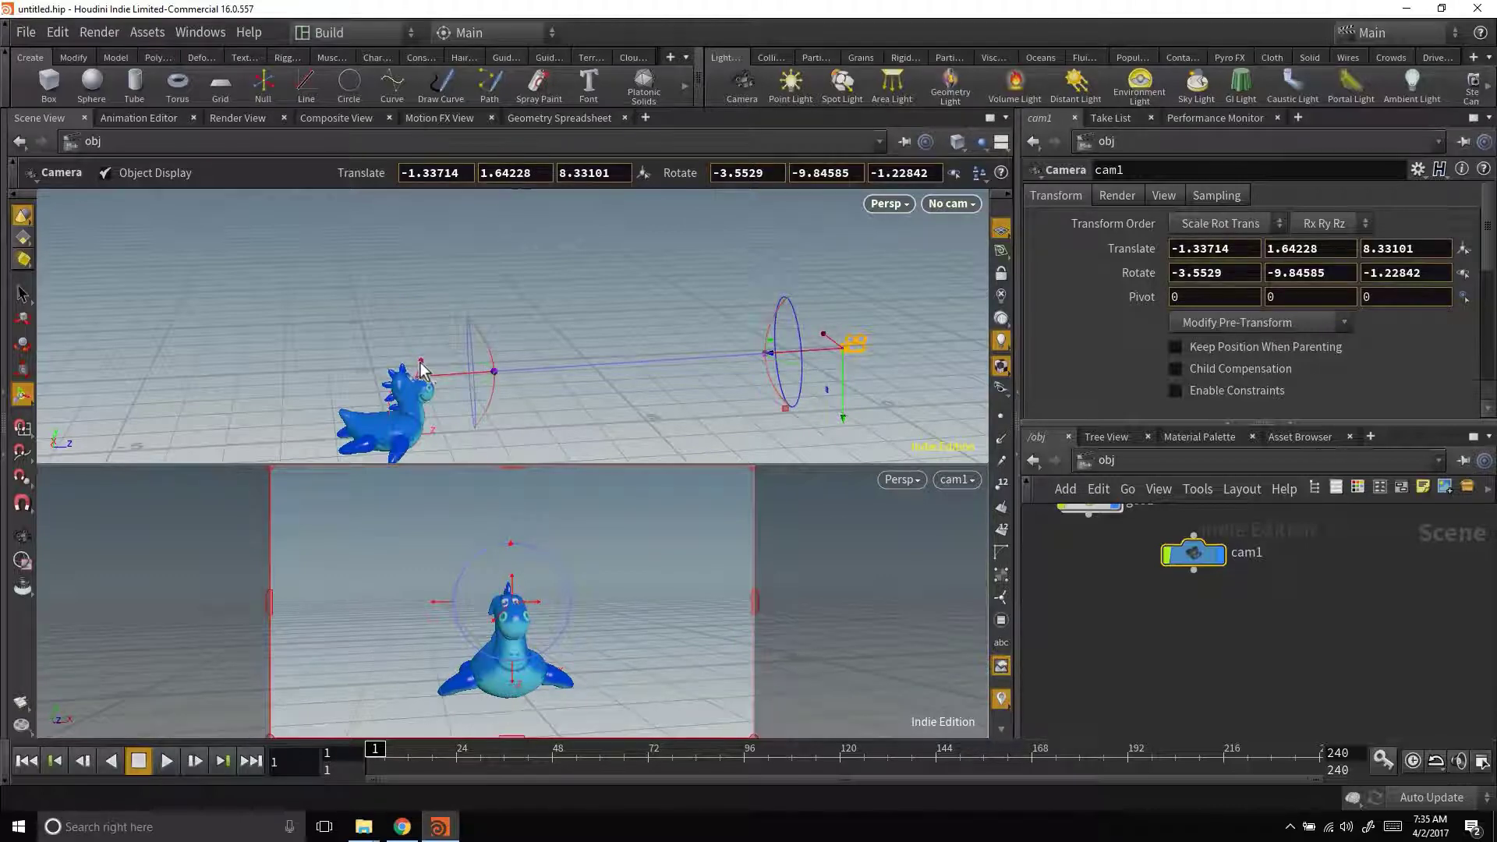
{"action": "left_click_drag", "start_coordinate": [421, 370], "coordinate": [425, 371]}
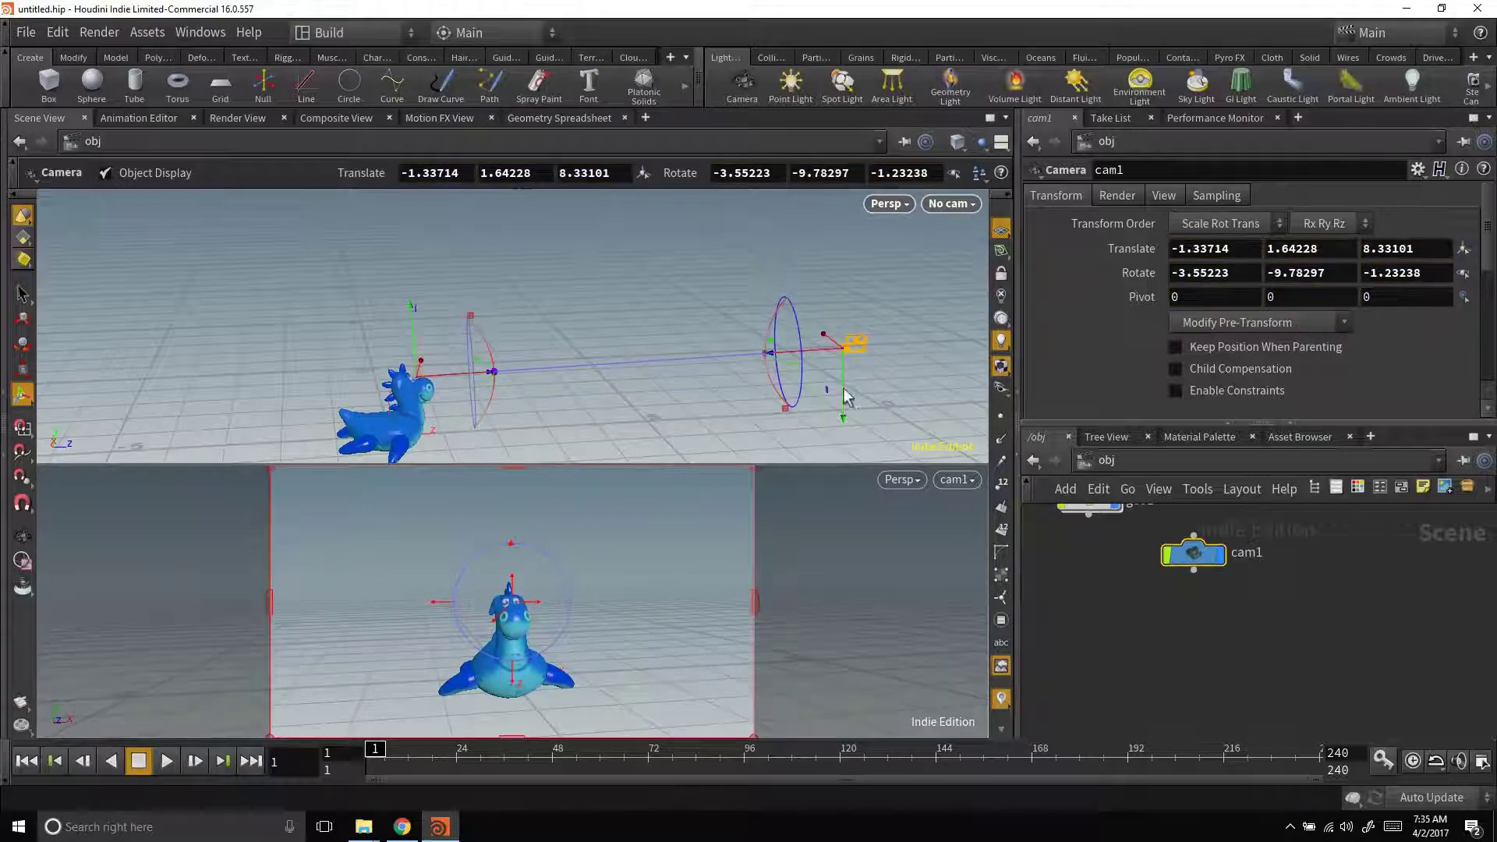
{"action": "left_click_drag", "start_coordinate": [850, 360], "coordinate": [698, 378]}
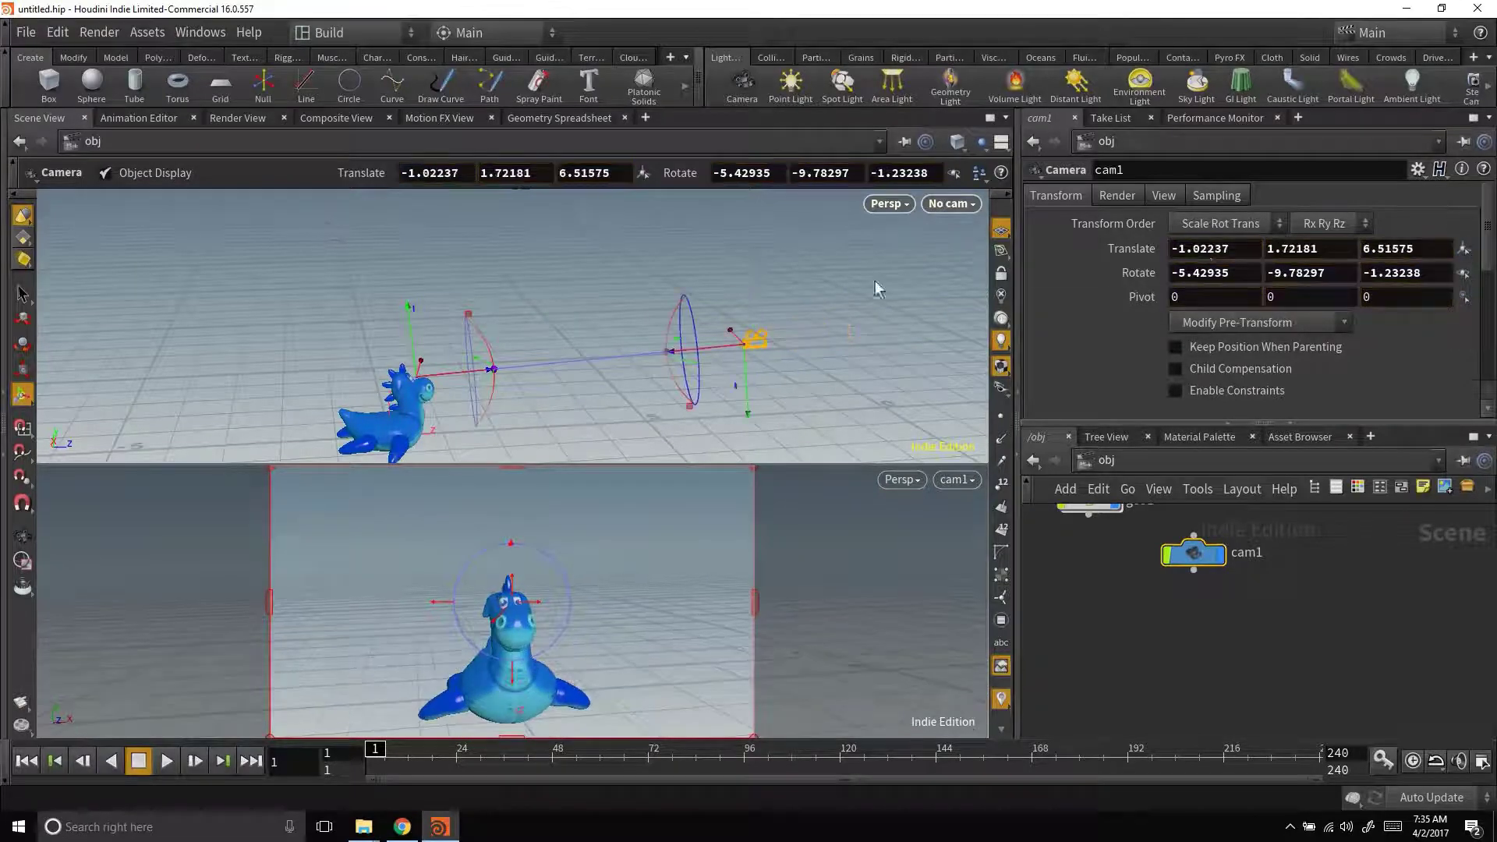
Step: Lock the lower viewport to cam1 and set the camera's focal length to 18 mm
{"action": "left_click", "coordinate": [1001, 273]}
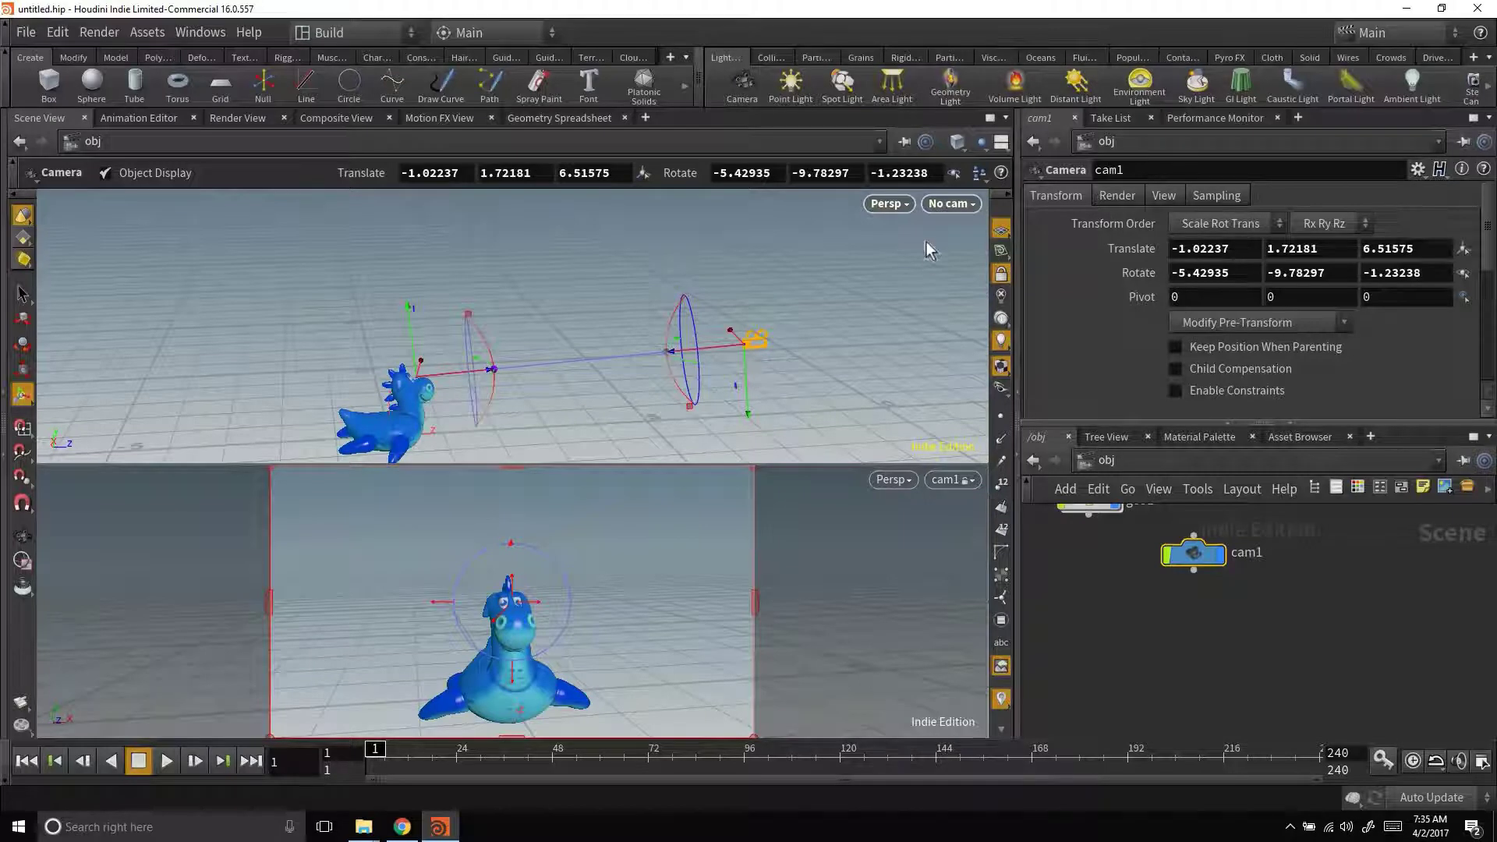
{"action": "left_click", "coordinate": [1165, 196]}
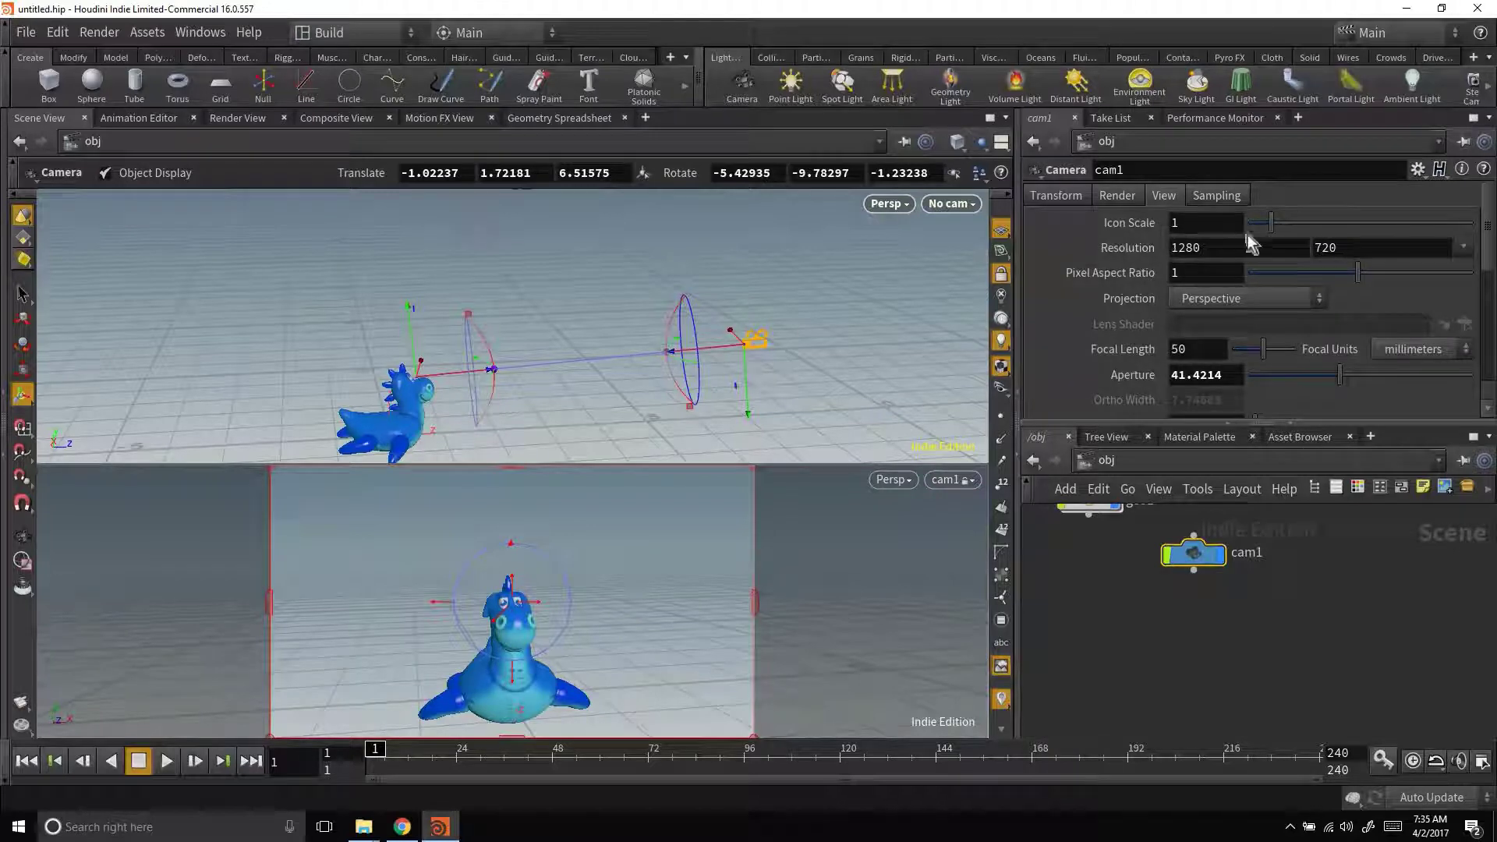
{"action": "scroll", "coordinate": [1201, 322], "scroll_direction": "down", "scroll_amount": 1}
{"action": "left_click", "coordinate": [1200, 322]}
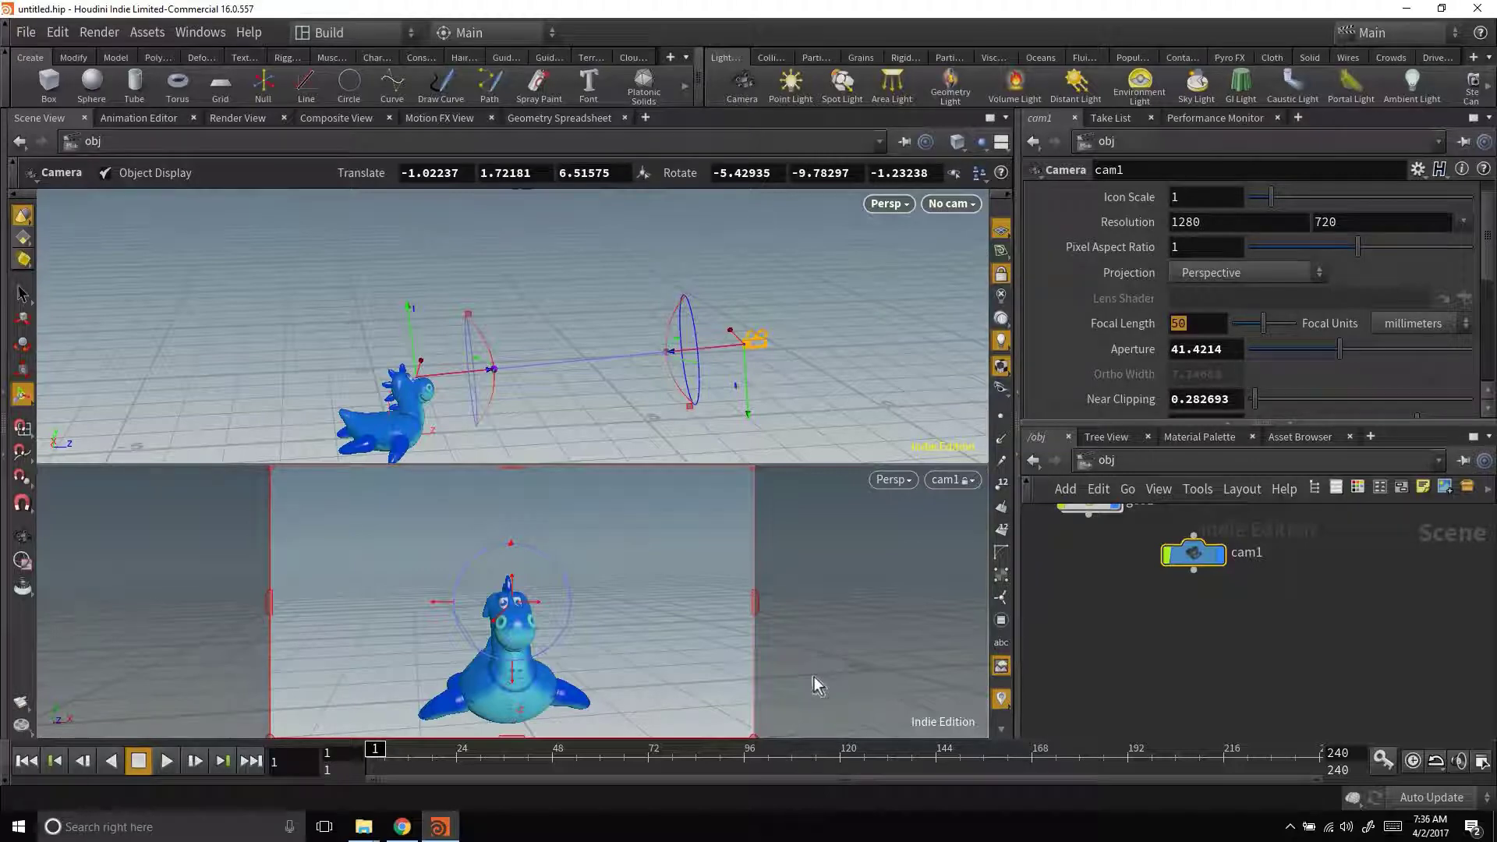
{"action": "type", "text": "18"}
{"action": "key", "text": "Return"}
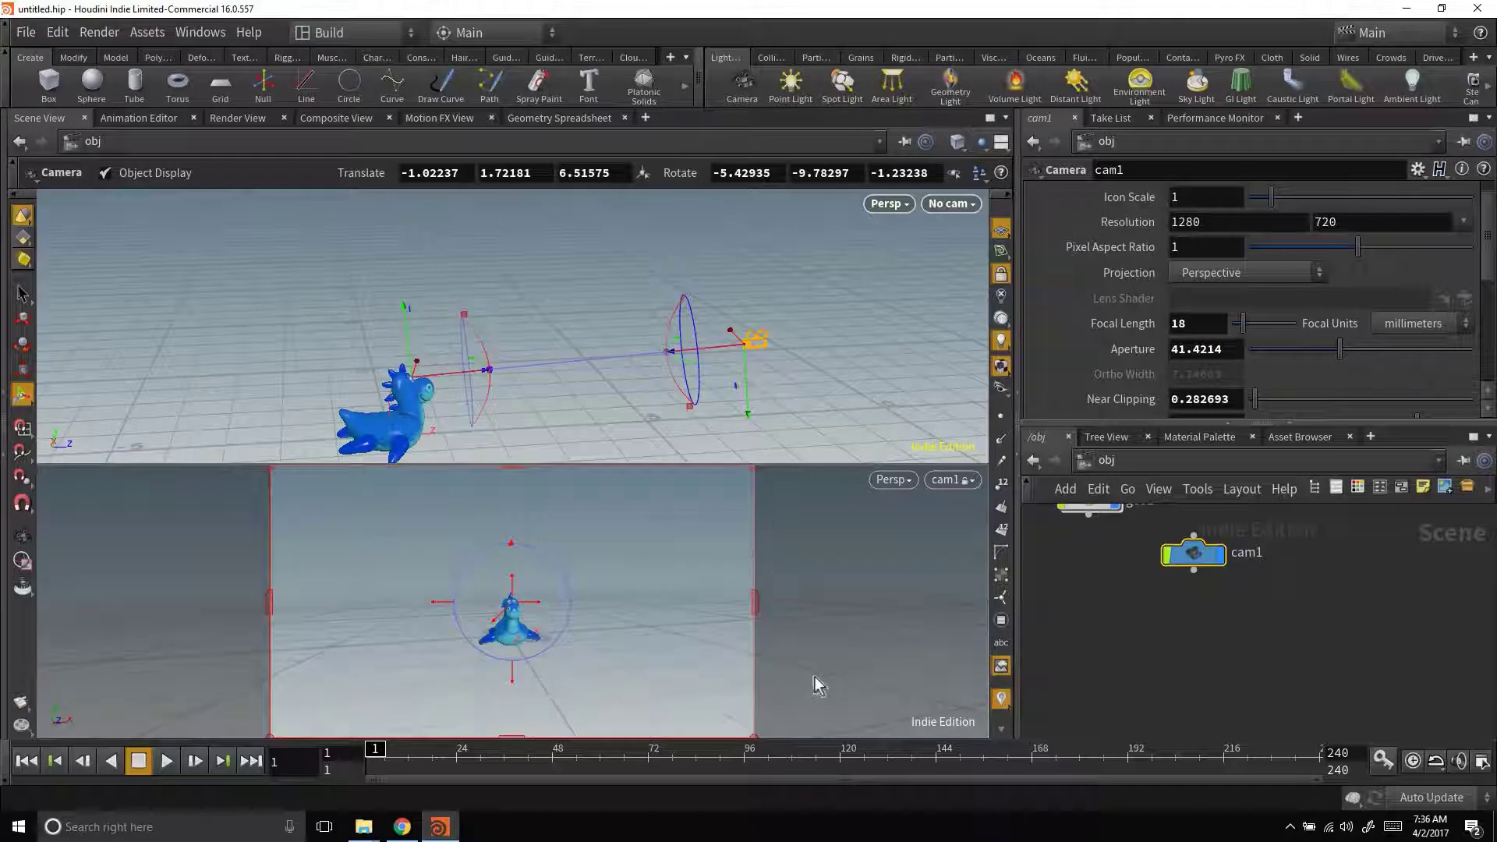
{"action": "double_click", "coordinate": [1197, 323]}
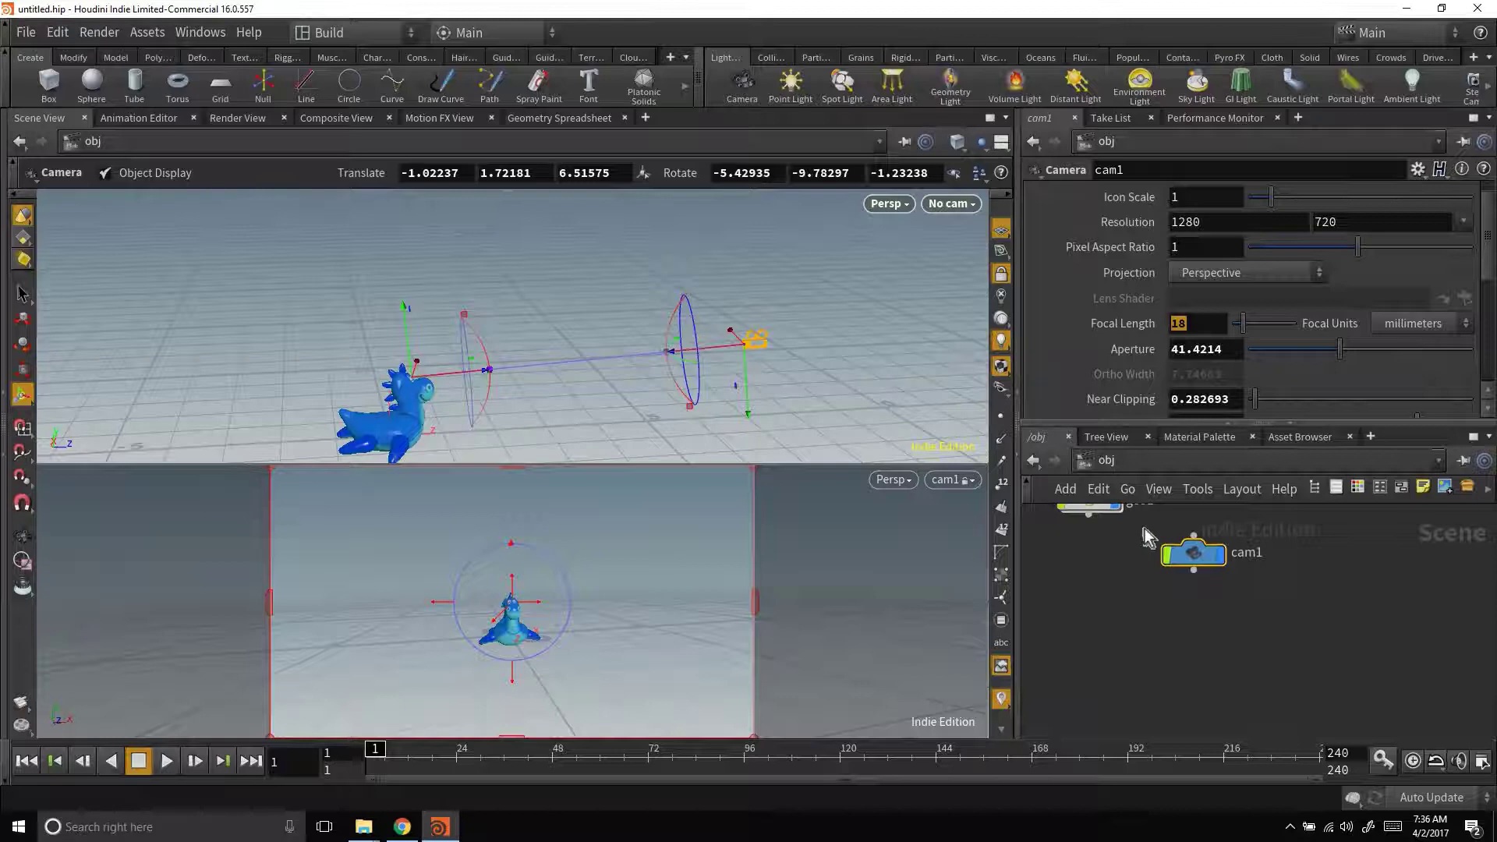
Step: Go inside the geo1 object and add a Transform node below the rubber toy node
{"action": "middle_click_drag", "start_coordinate": [1145, 592], "coordinate": [1201, 648]}
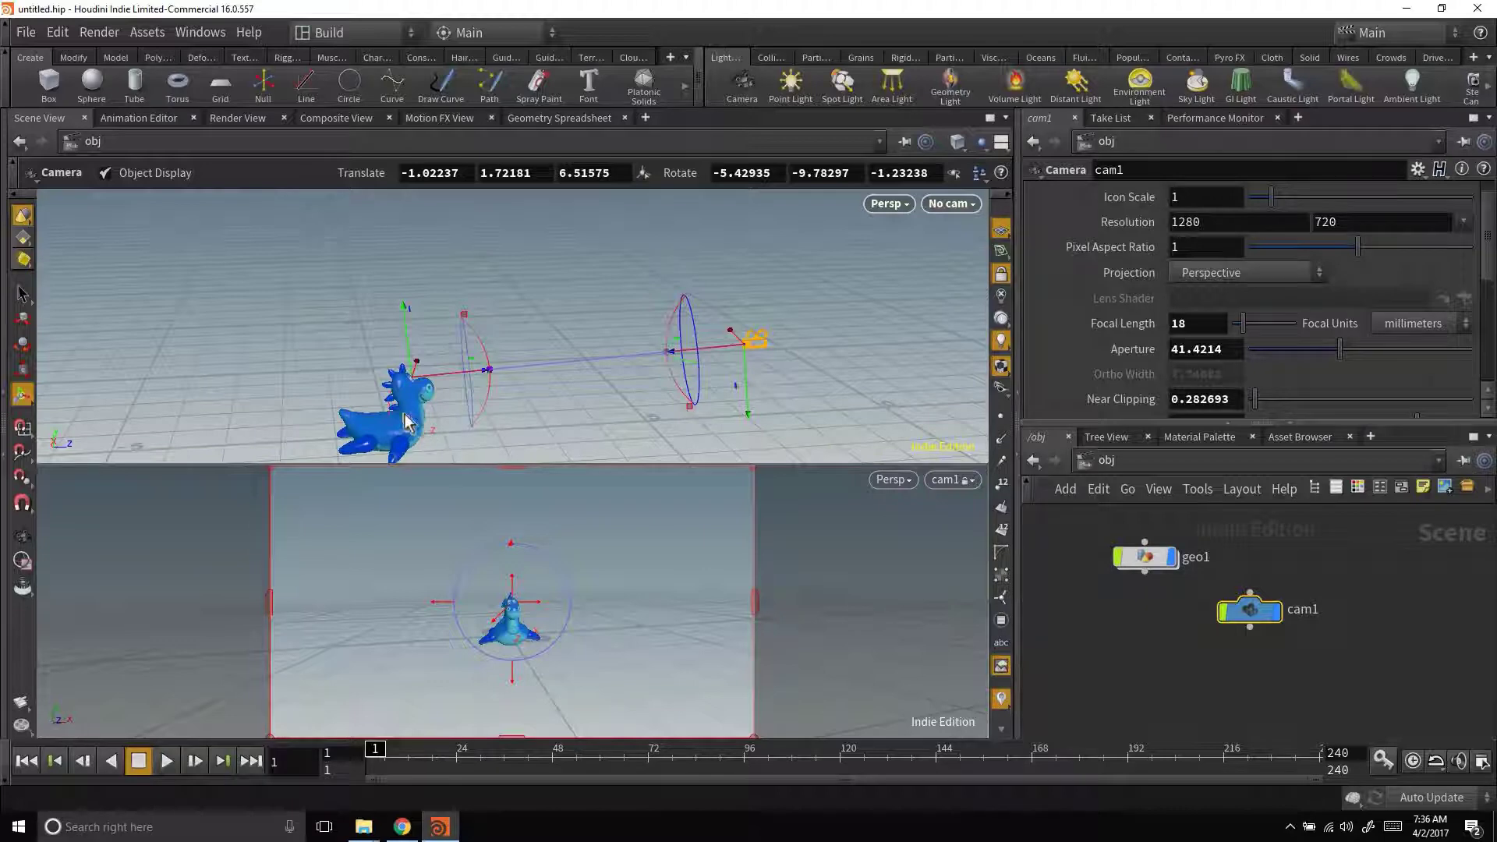
{"action": "double_click", "coordinate": [1146, 559]}
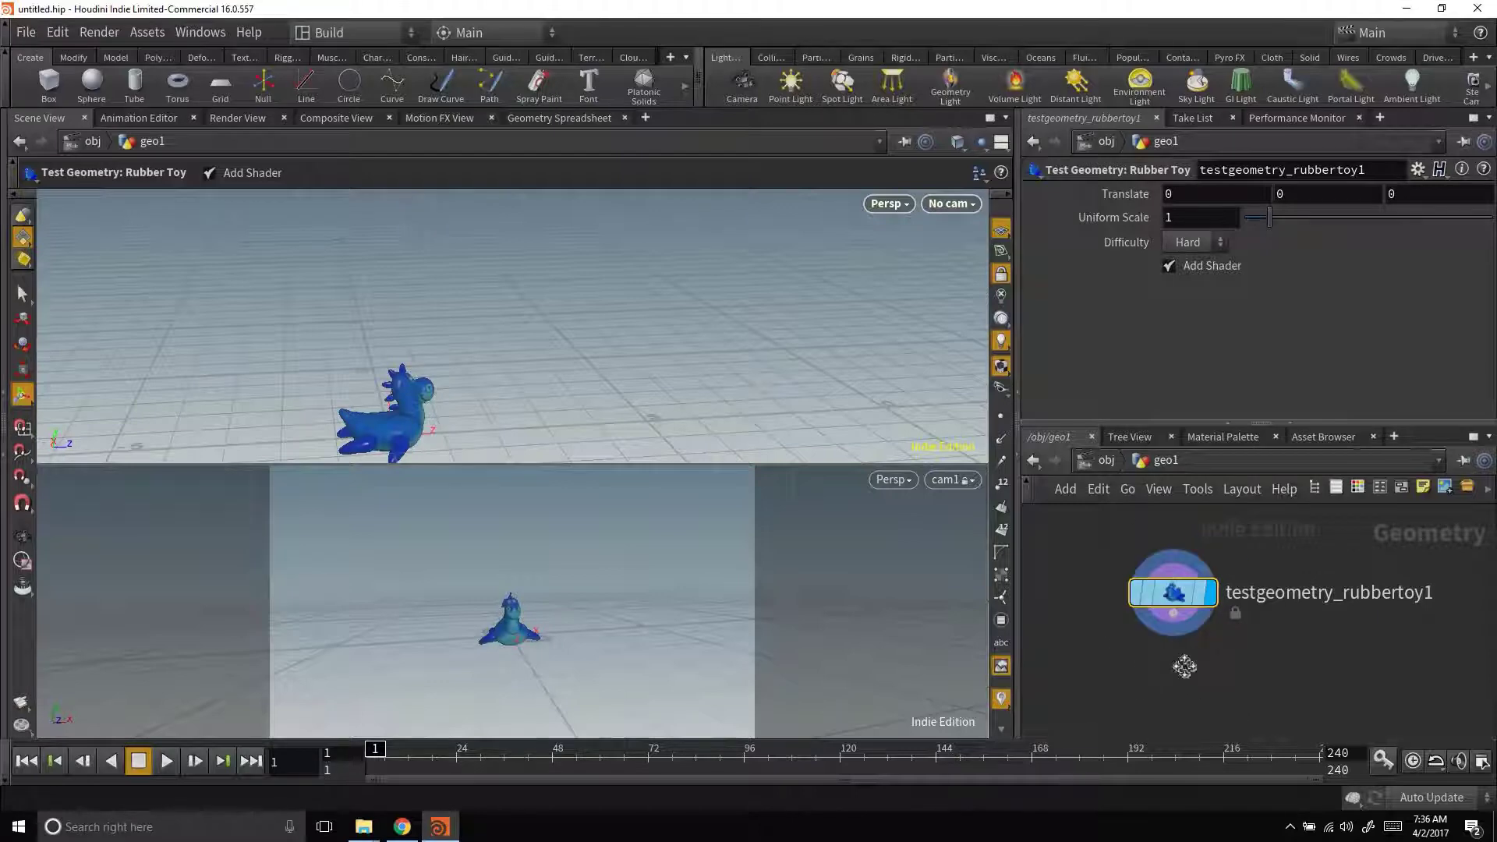
{"action": "middle_click_drag", "start_coordinate": [1184, 667], "coordinate": [1187, 649]}
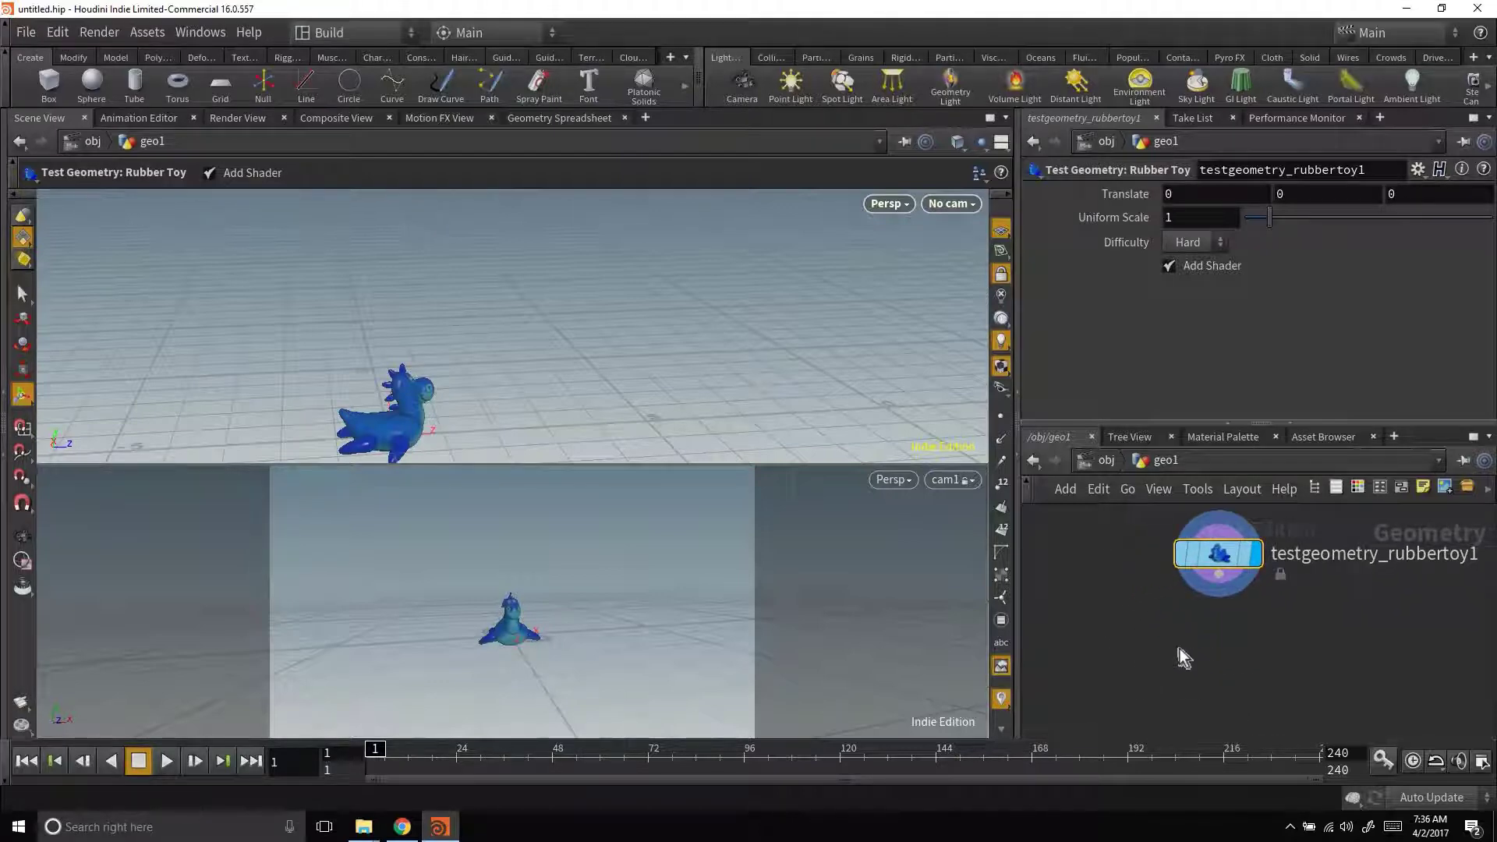
{"action": "key", "text": "Tab"}
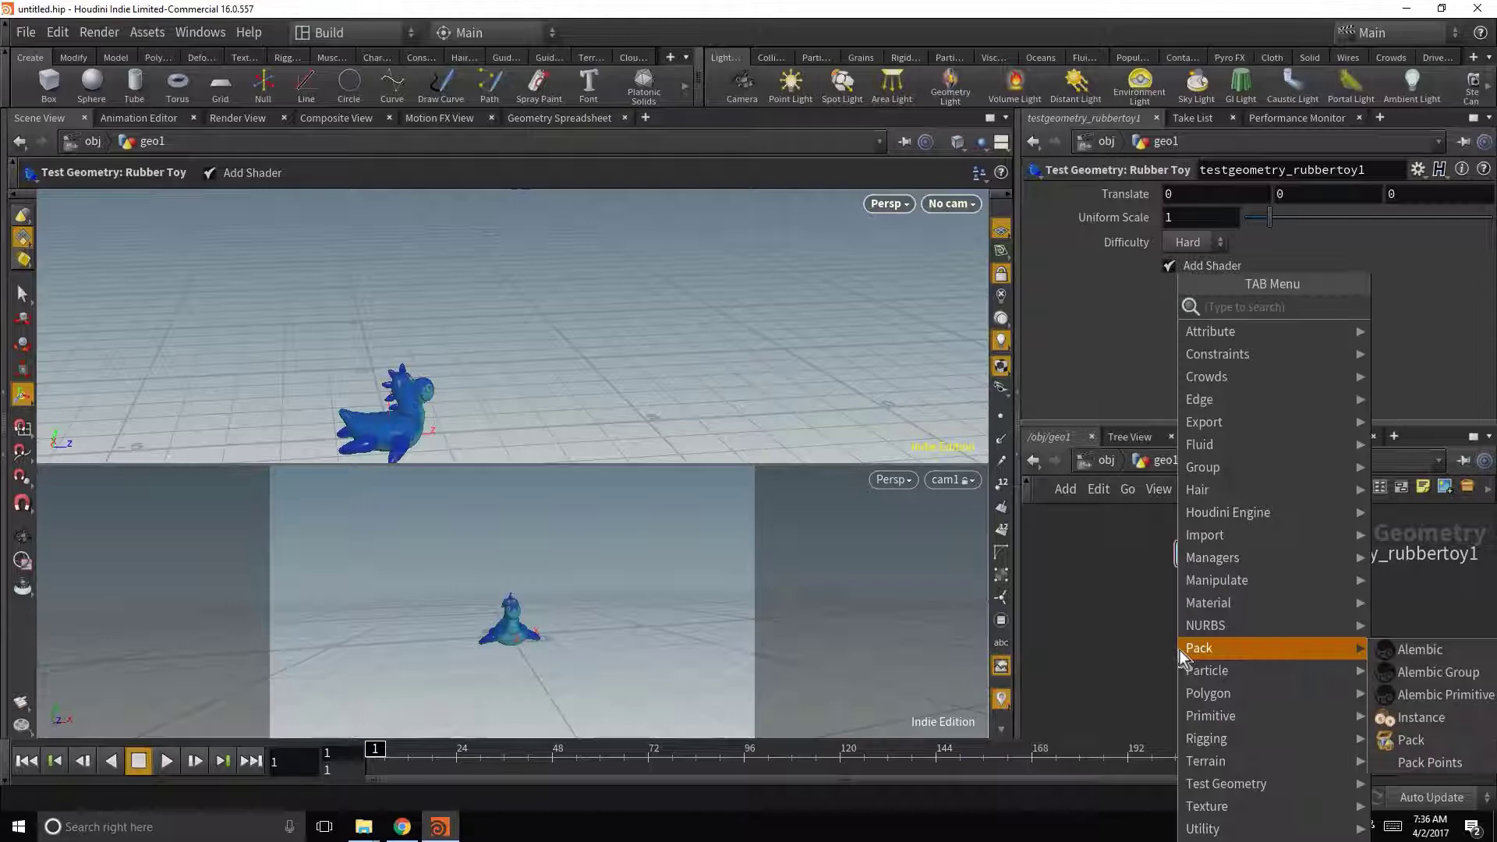
{"action": "type", "text": "tr"}
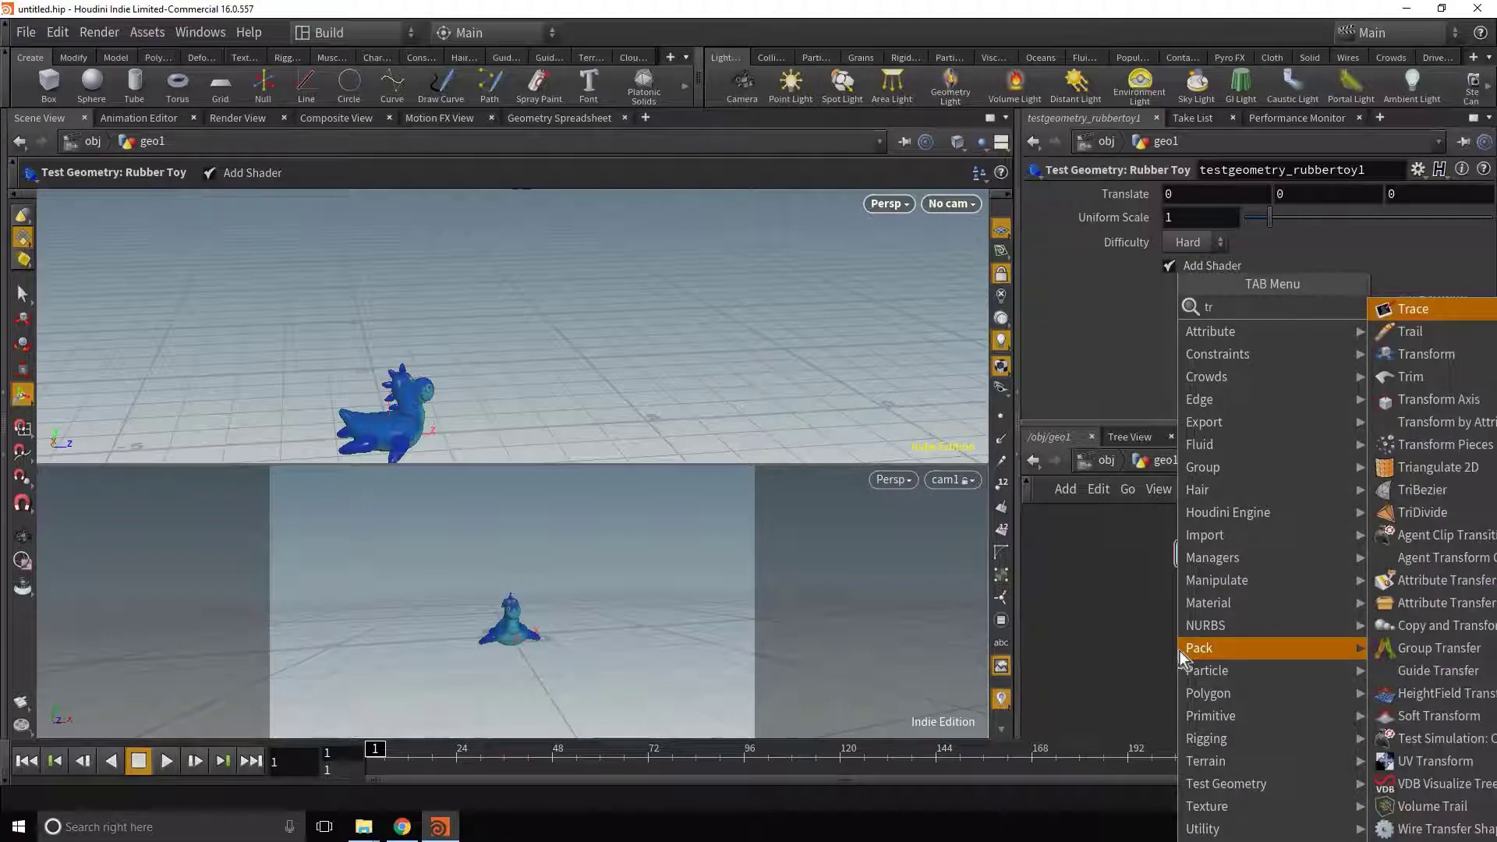
{"action": "type", "text": "a"}
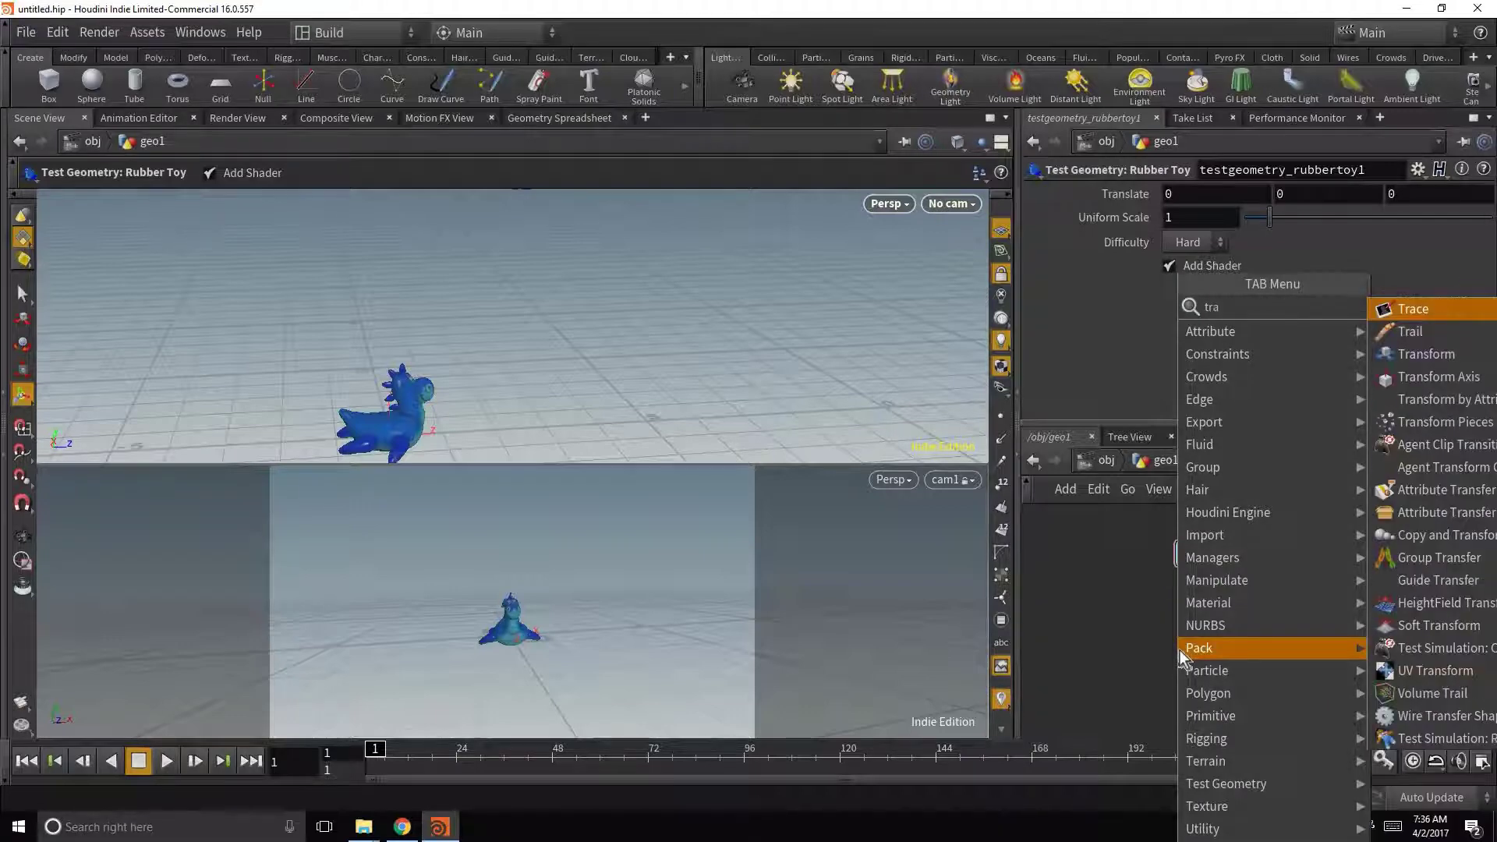
{"action": "type", "text": "n"}
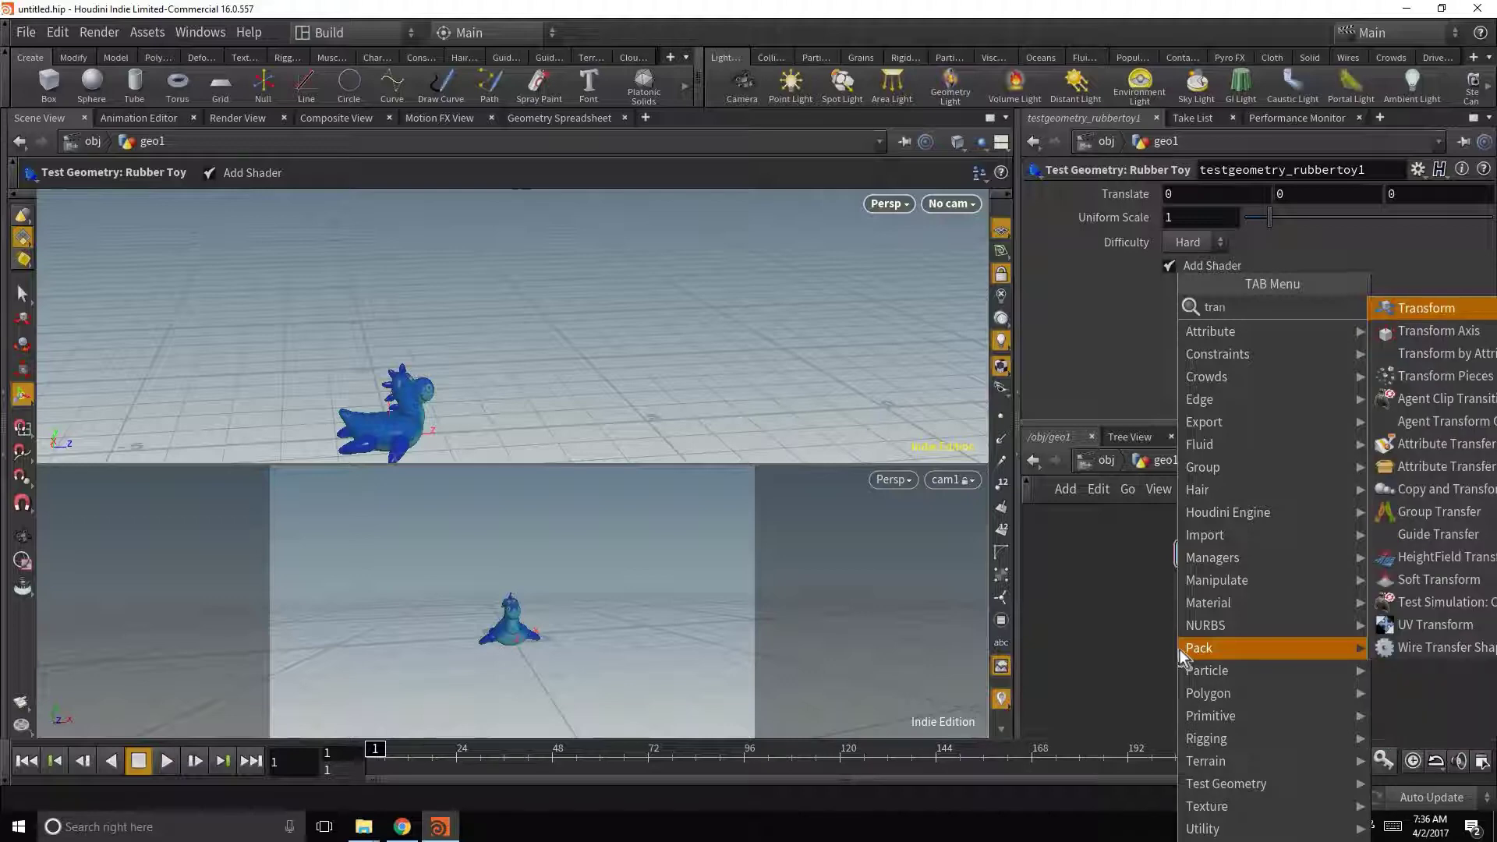
{"action": "key", "text": "Return"}
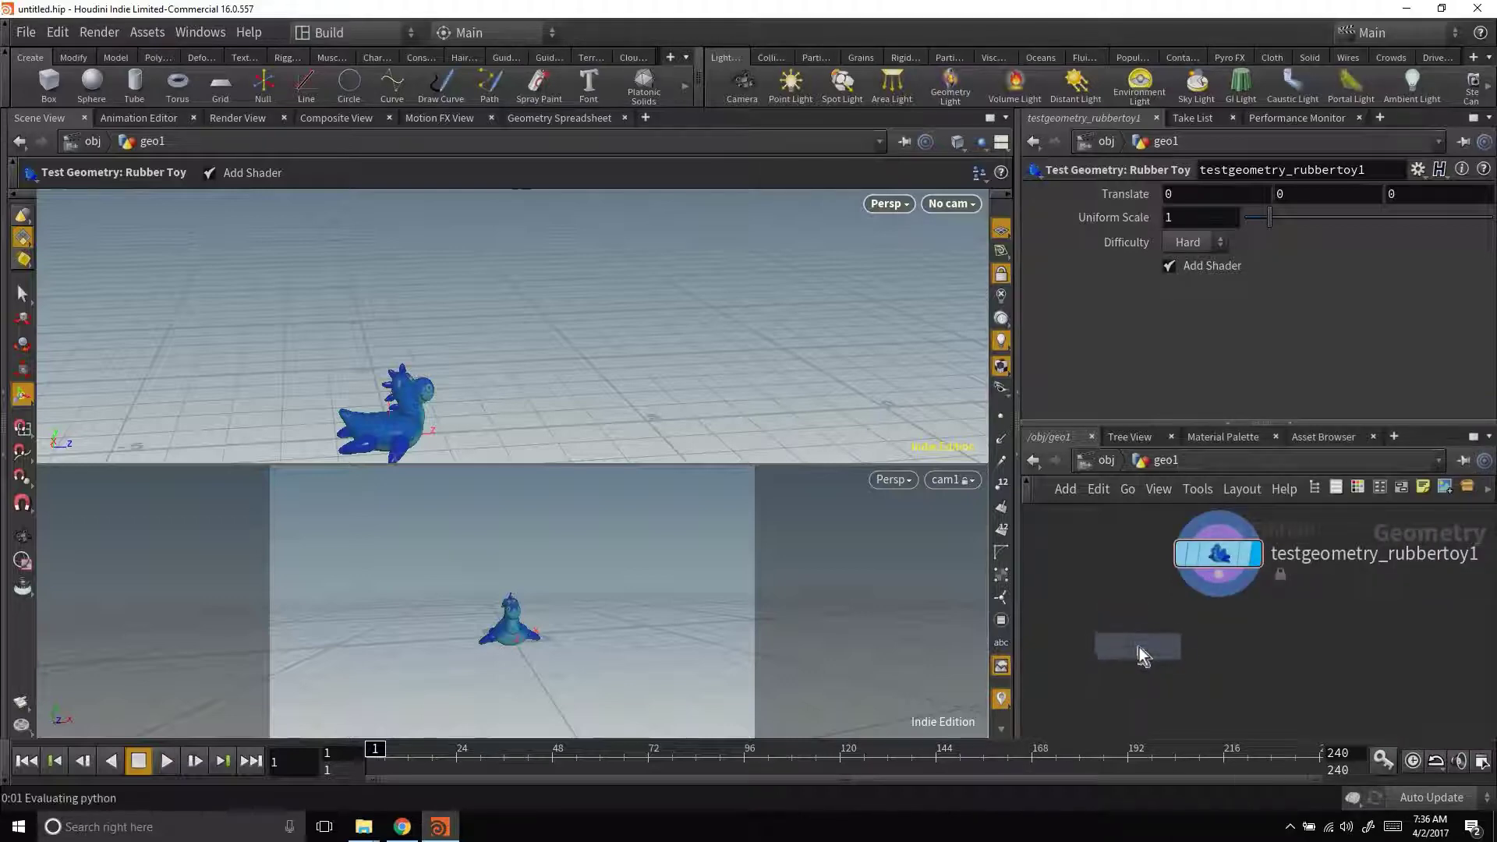
{"action": "left_click", "coordinate": [1138, 647]}
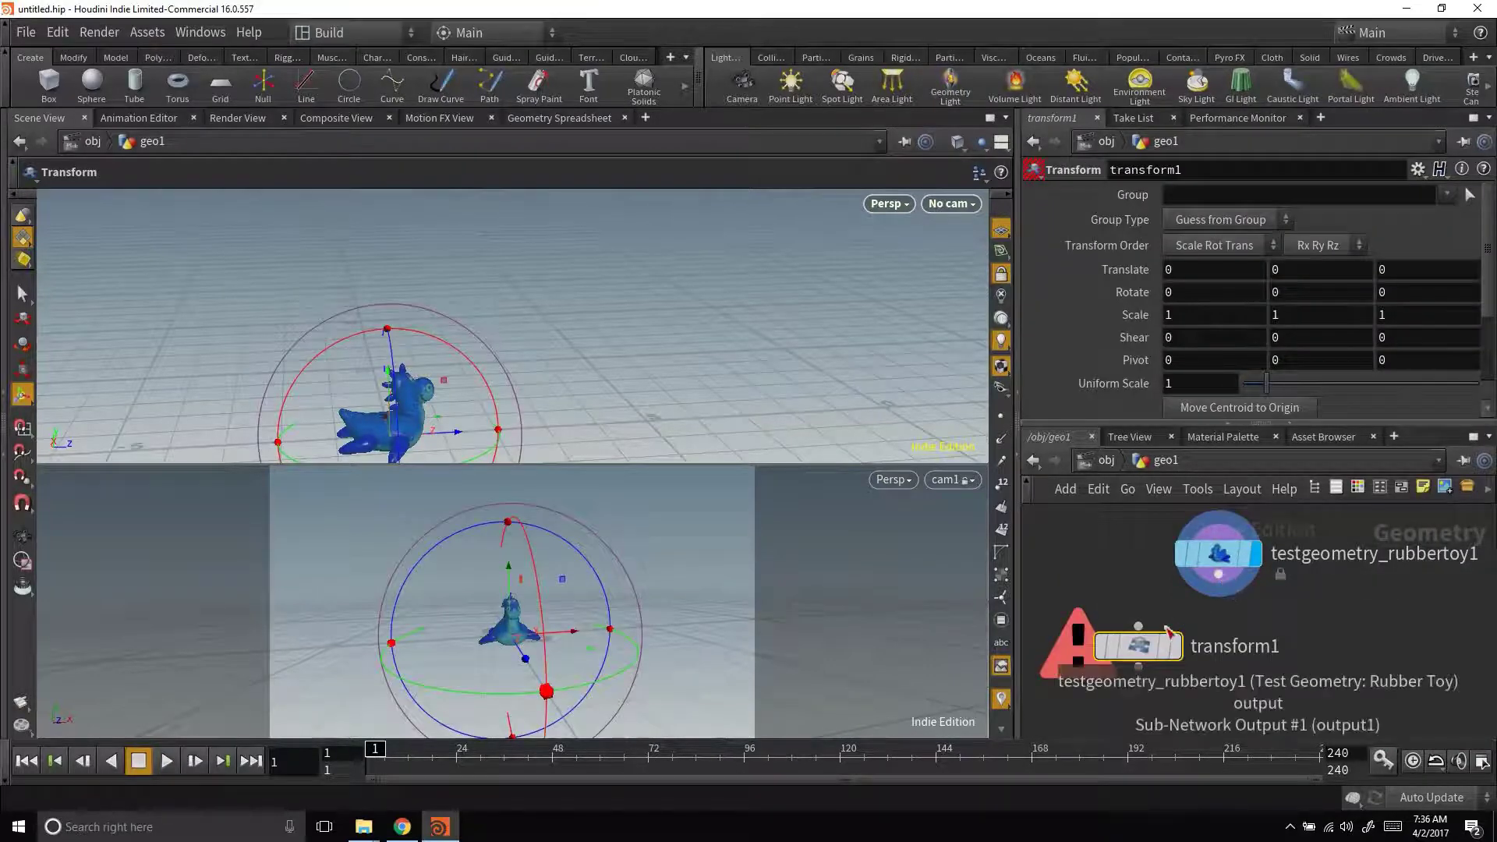
Step: Wire the rubber toy node's output into transform1 and shift transform1 further to the side
{"action": "left_click", "coordinate": [1218, 577]}
{"action": "left_click", "coordinate": [1131, 655]}
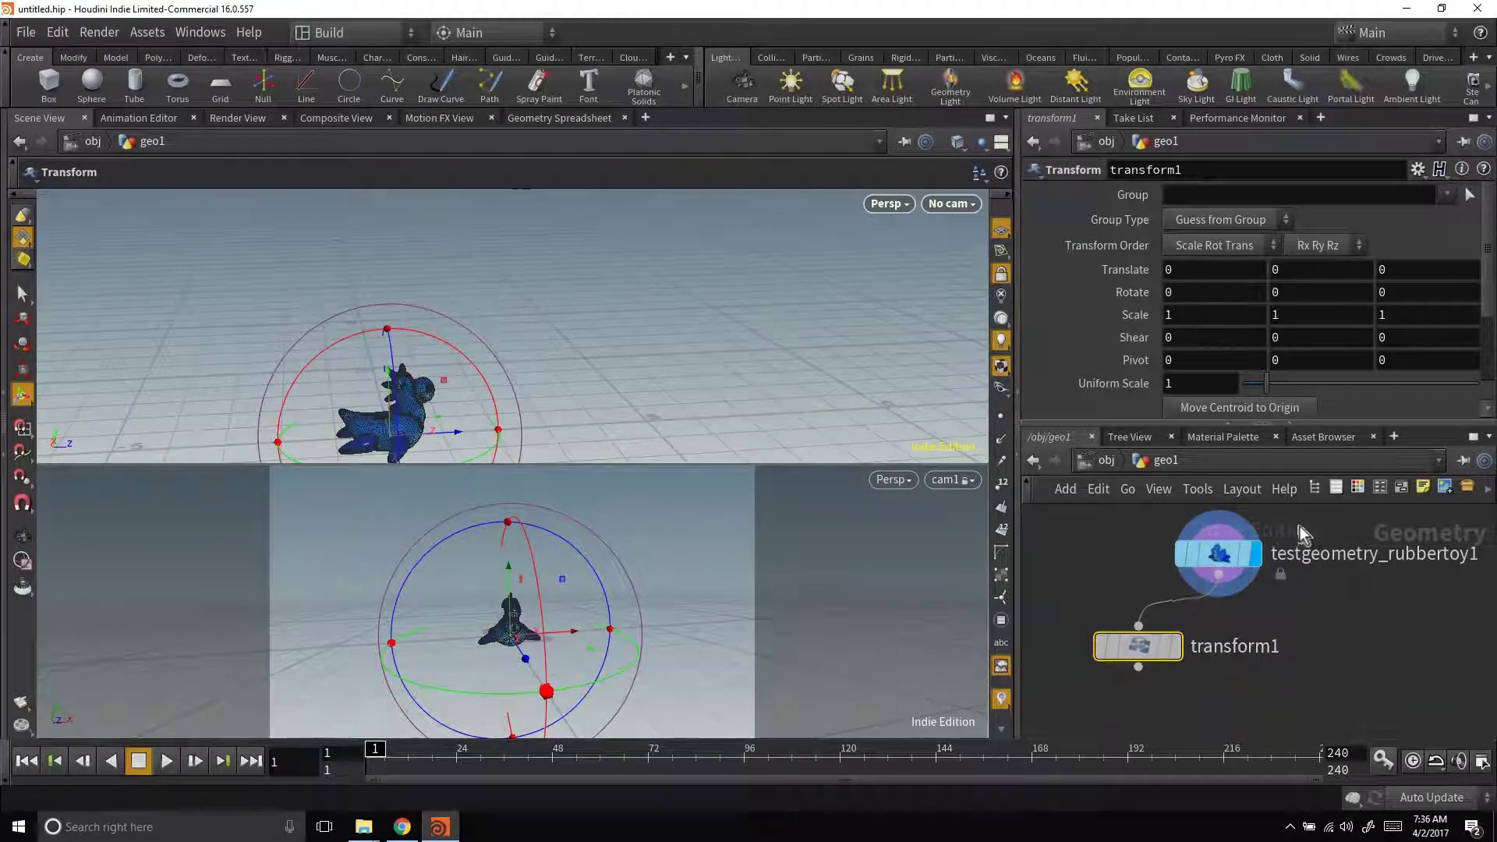
{"action": "left_click_drag", "start_coordinate": [1162, 647], "coordinate": [1149, 653]}
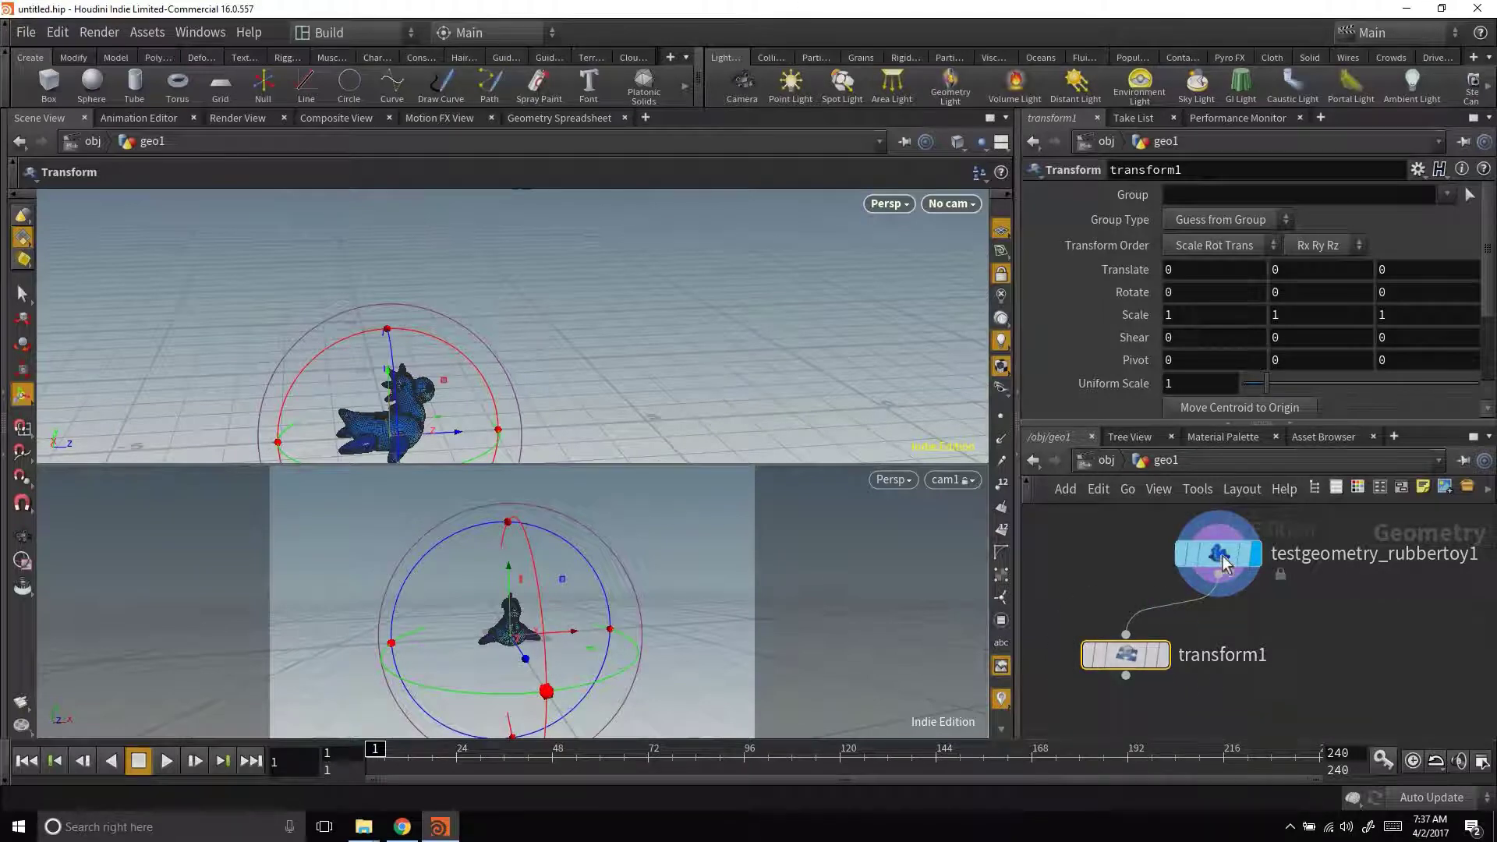
{"action": "mouse_move", "coordinate": [1253, 525]}
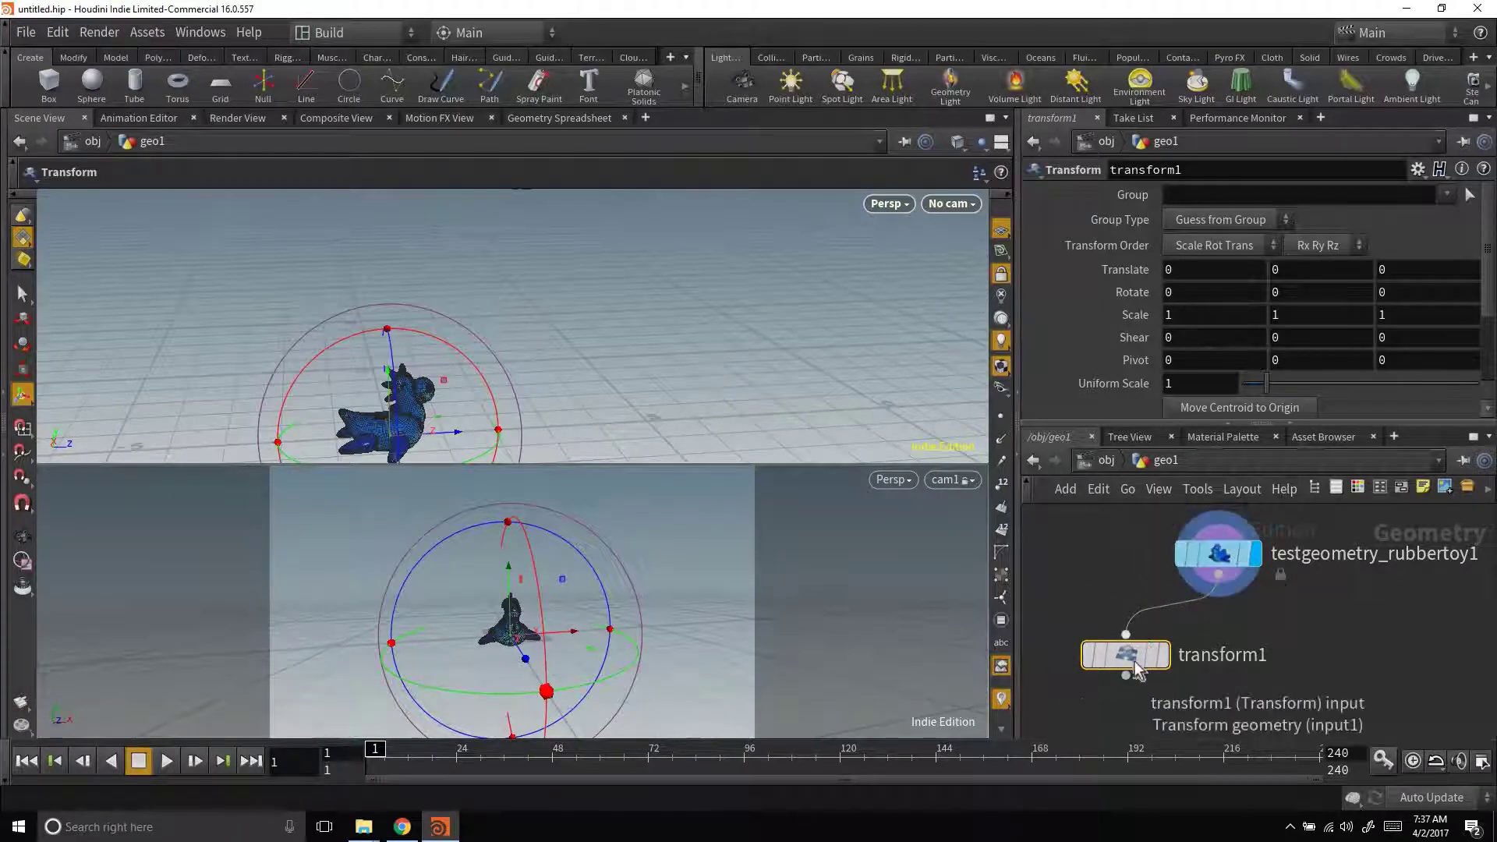
{"action": "left_click_drag", "start_coordinate": [1111, 656], "coordinate": [1087, 653]}
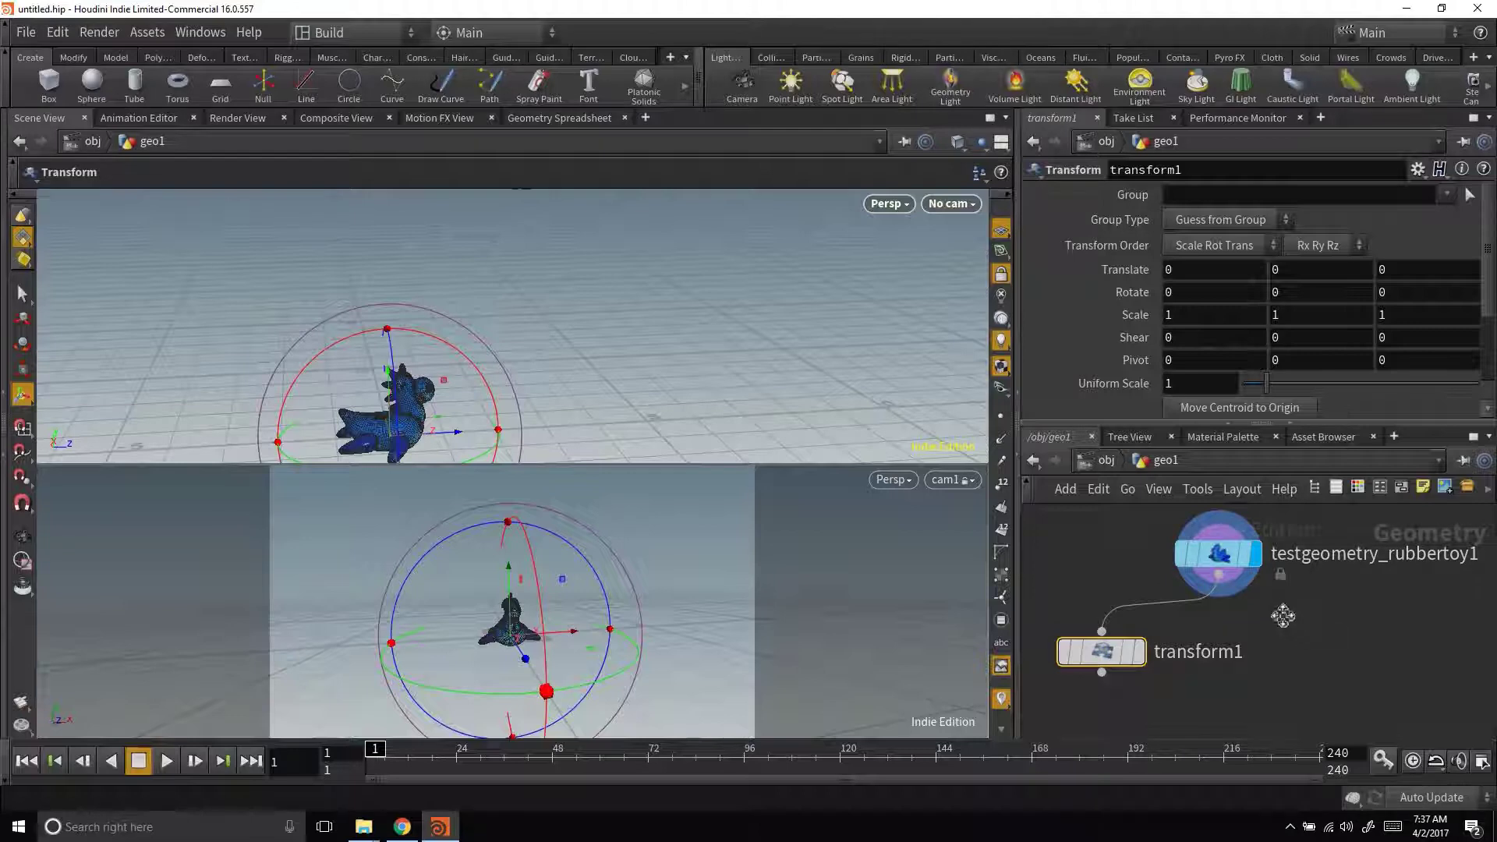
{"action": "middle_click_drag", "start_coordinate": [1294, 616], "coordinate": [1271, 597]}
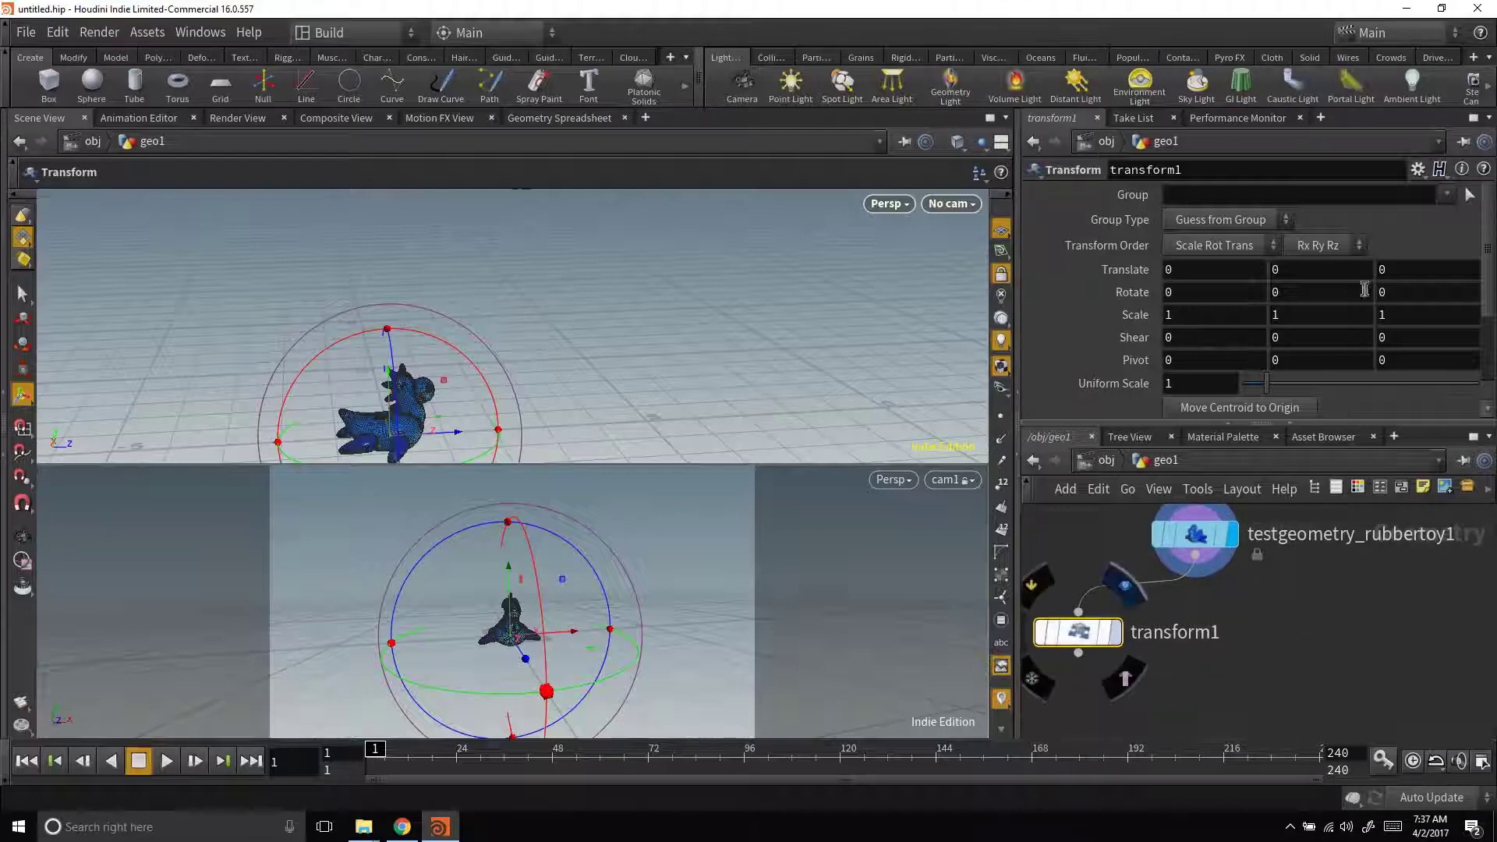
Step: Set transform1's Z translation to -10
{"action": "left_click", "coordinate": [1388, 269]}
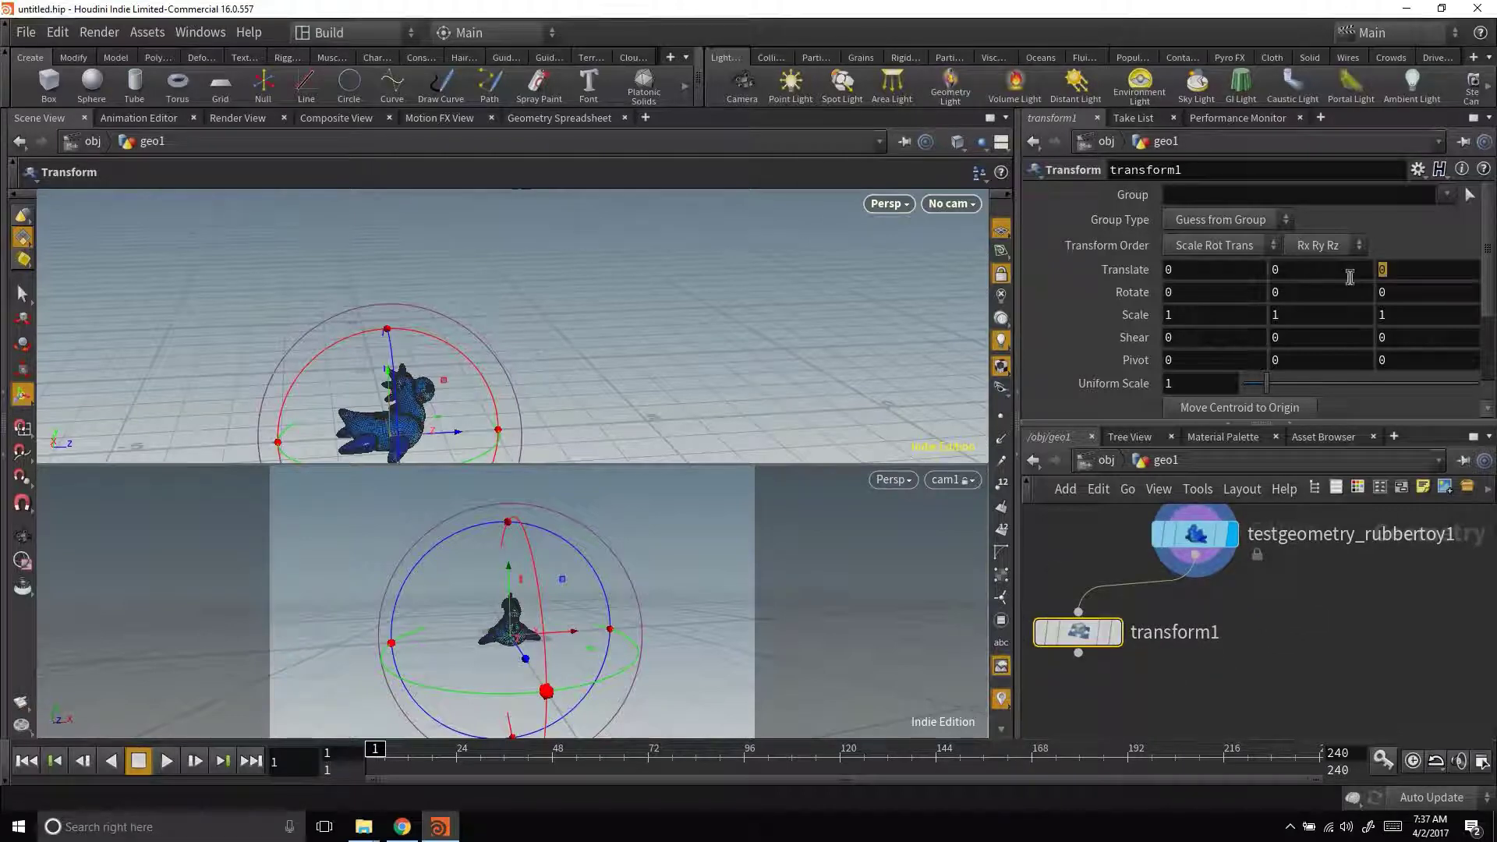
{"action": "type", "text": "-104"}
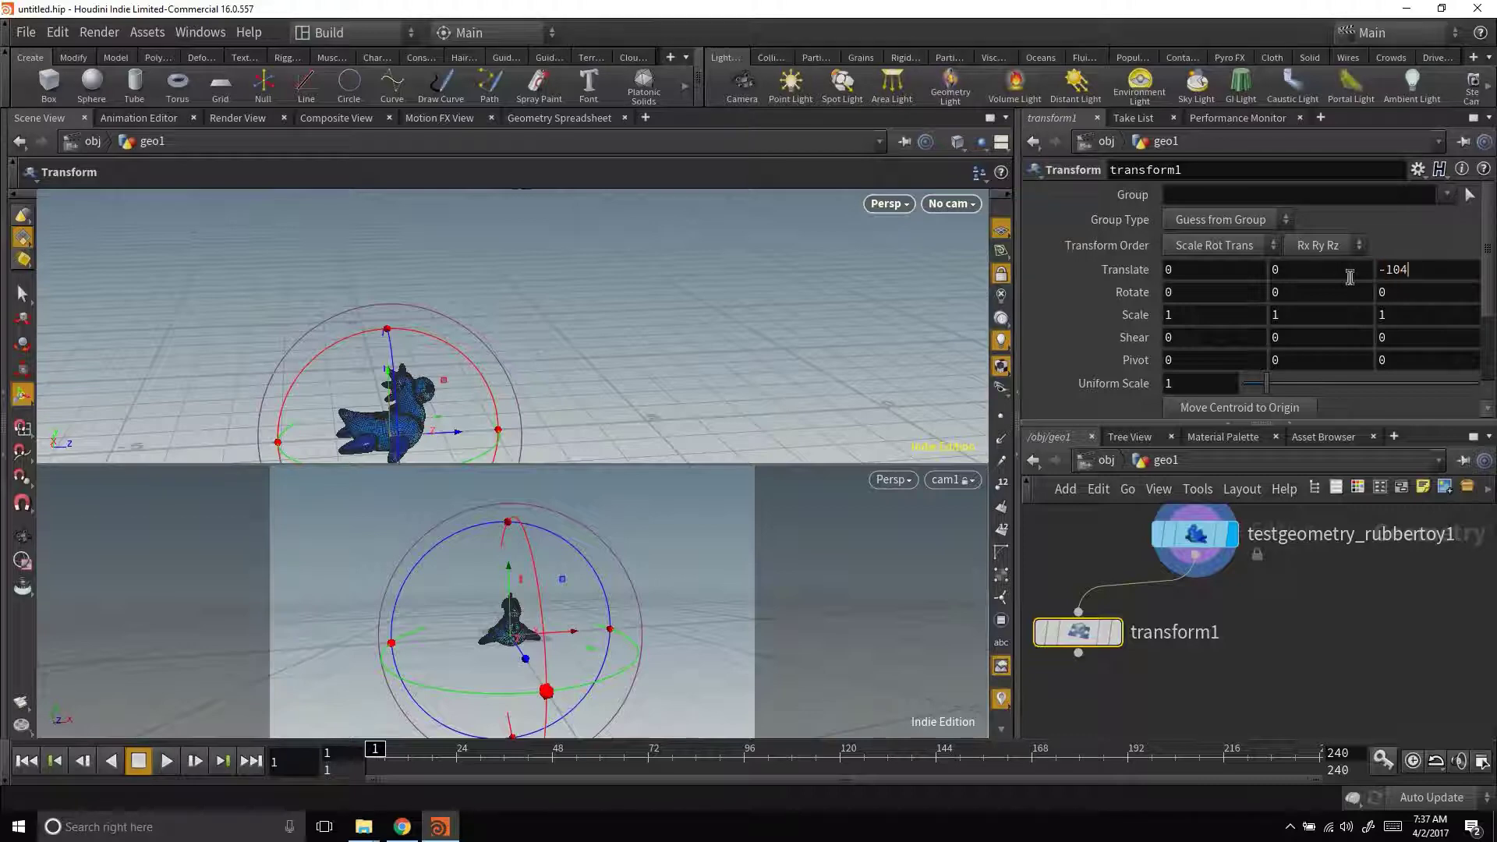
{"action": "key", "text": "BackSpace"}
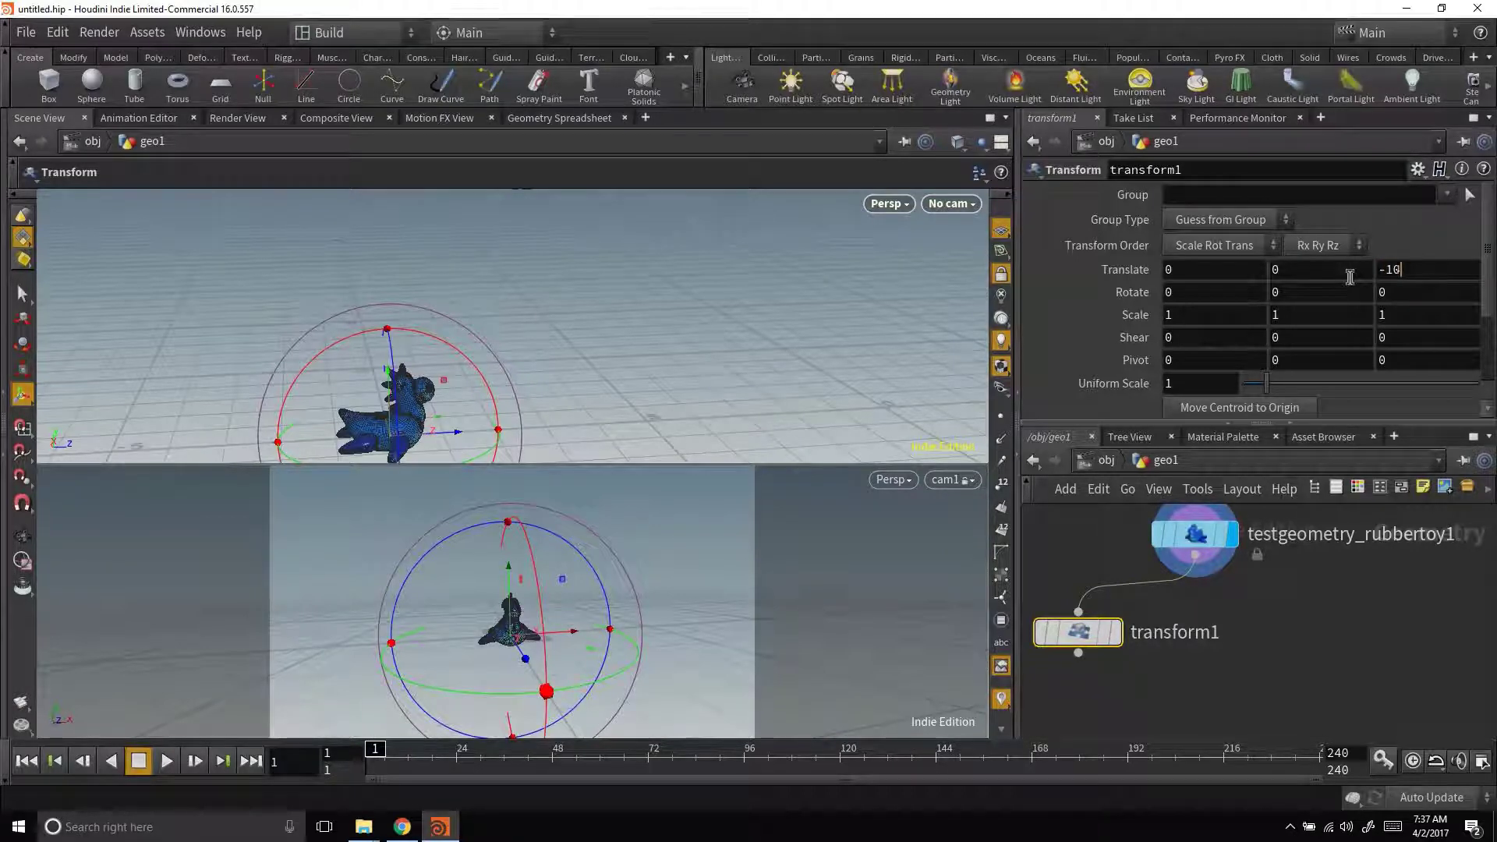
{"action": "key", "text": "Return"}
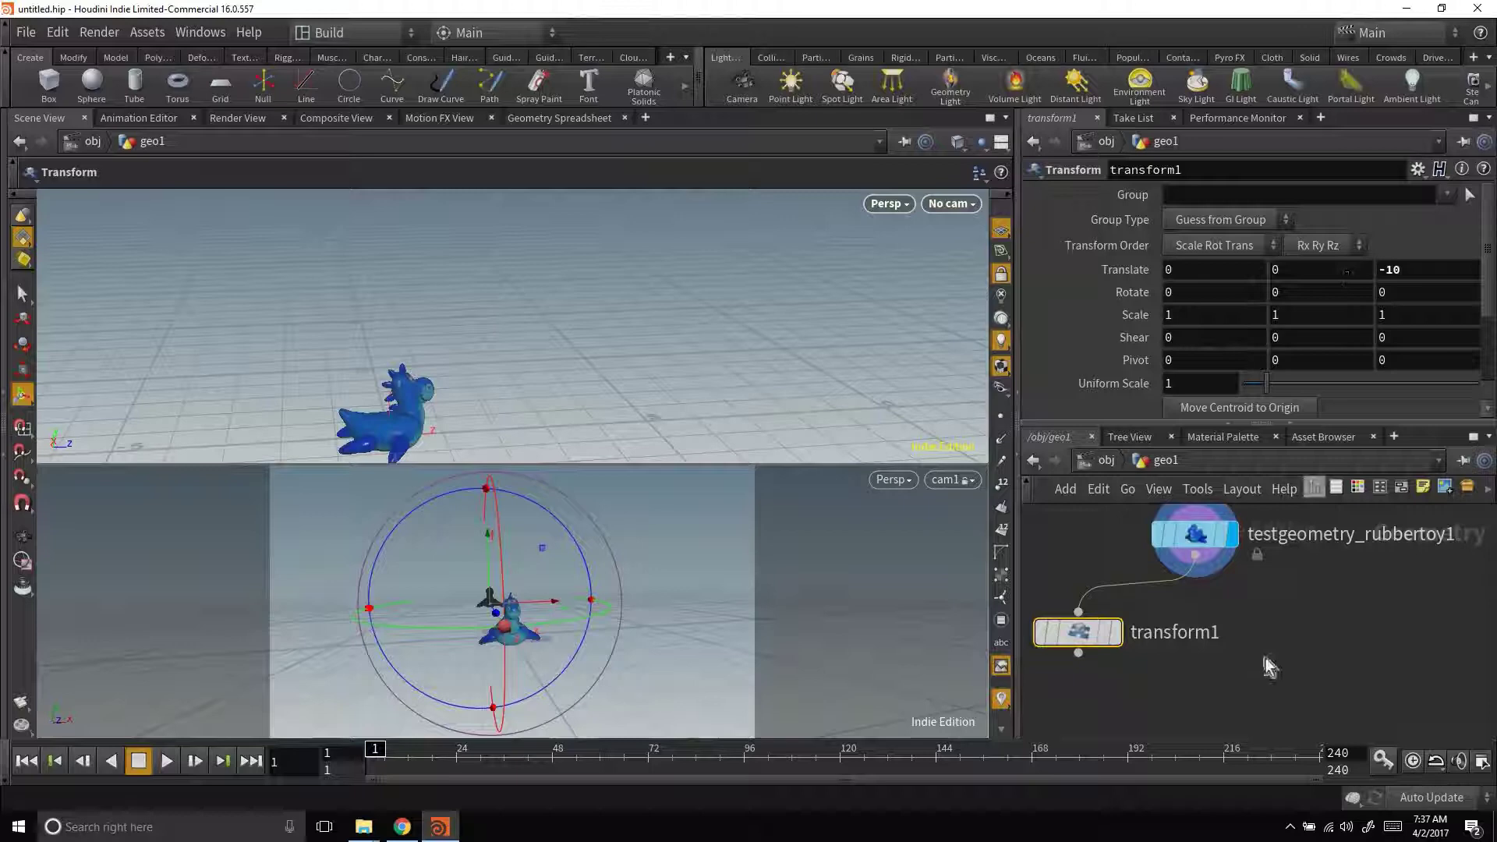
Step: Add a Merge node below transform1 and wire transform1's output into it
{"action": "key", "text": "Tab"}
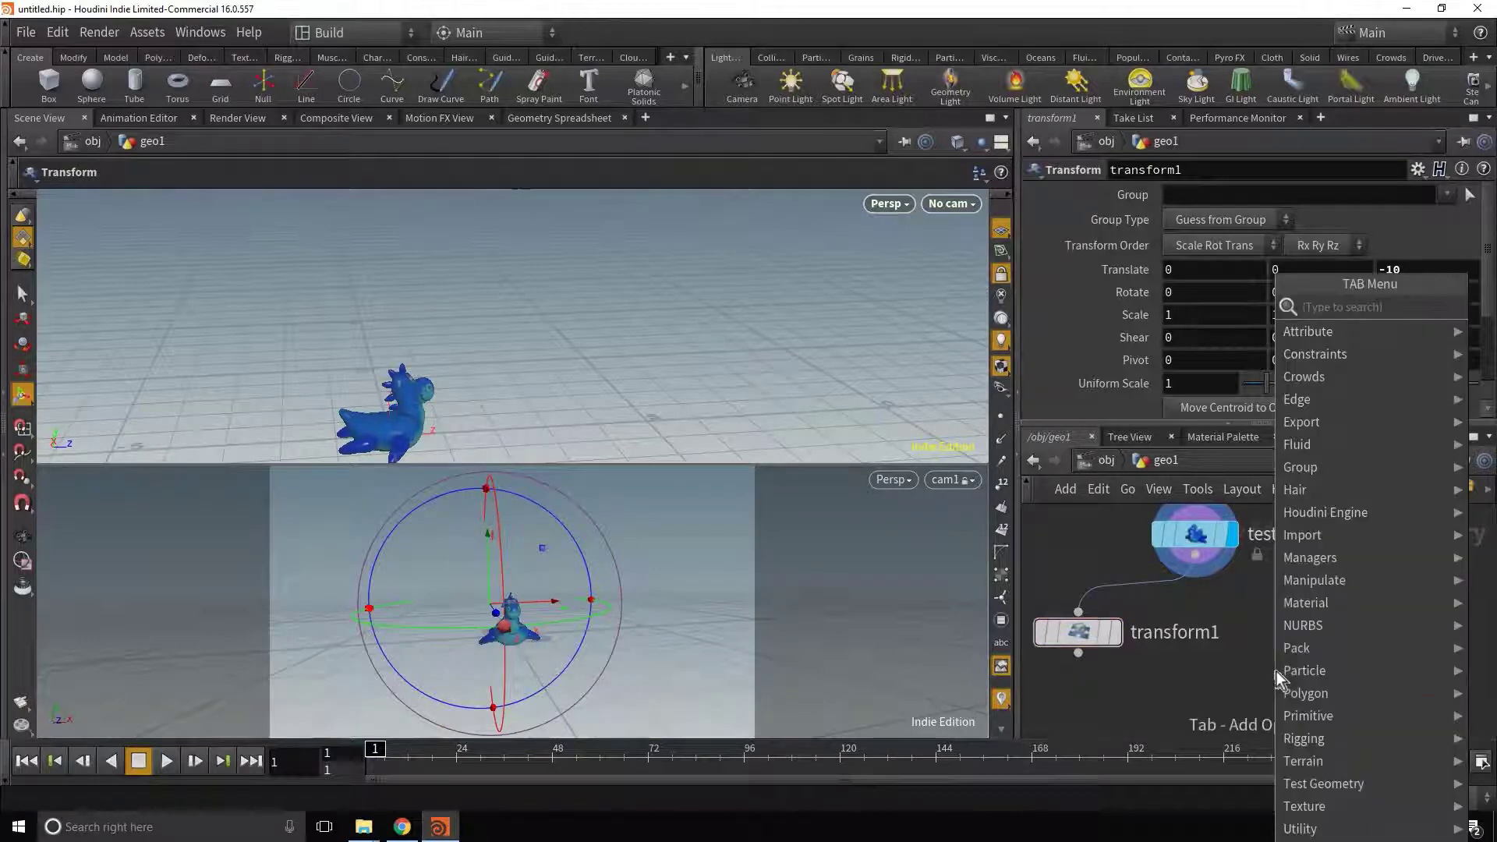
{"action": "type", "text": "merge"}
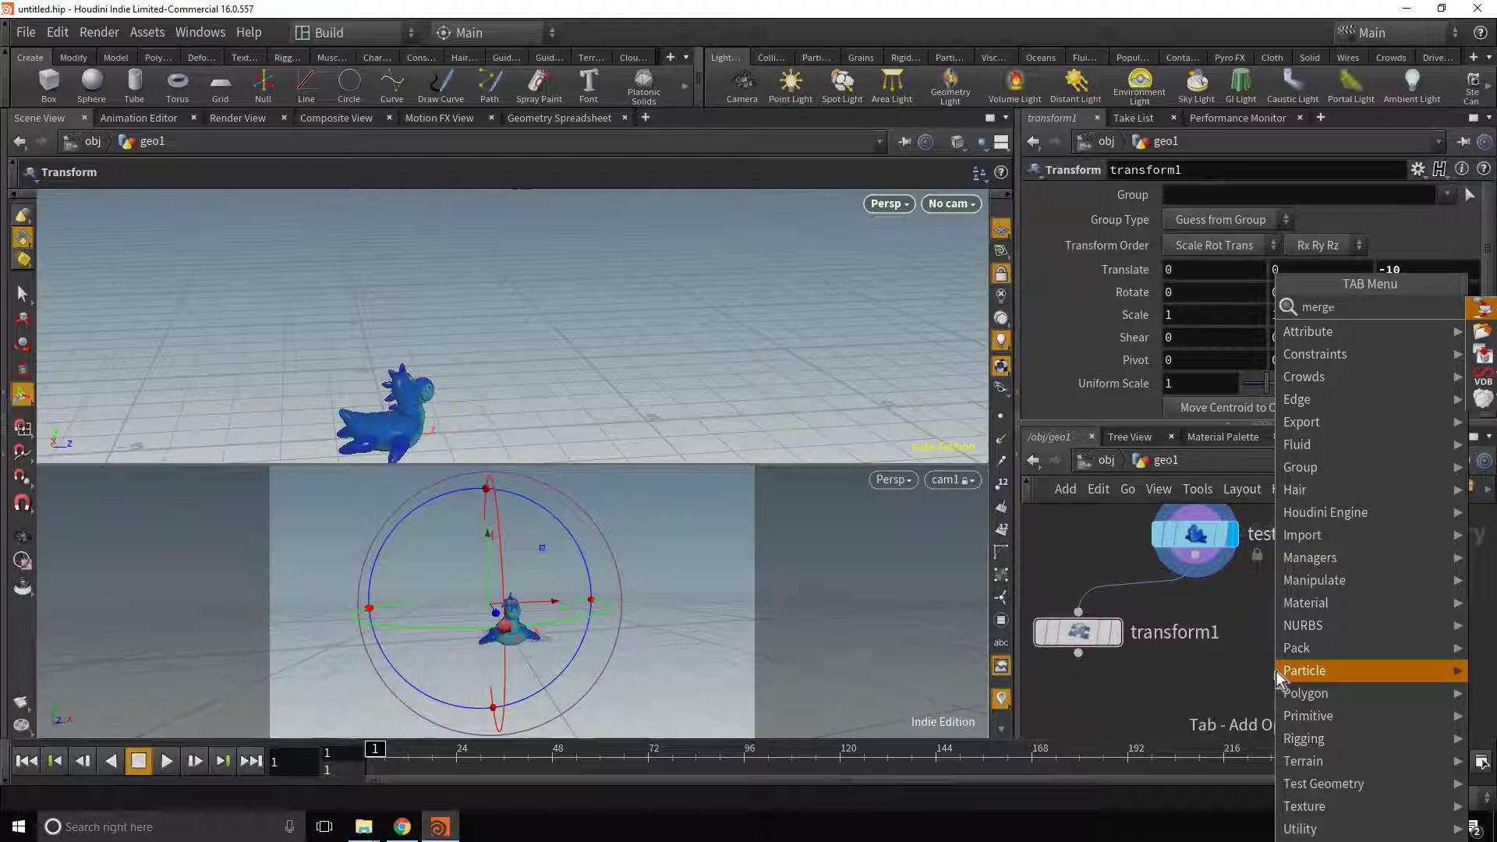
{"action": "key", "text": "Return"}
{"action": "left_click", "coordinate": [1210, 730]}
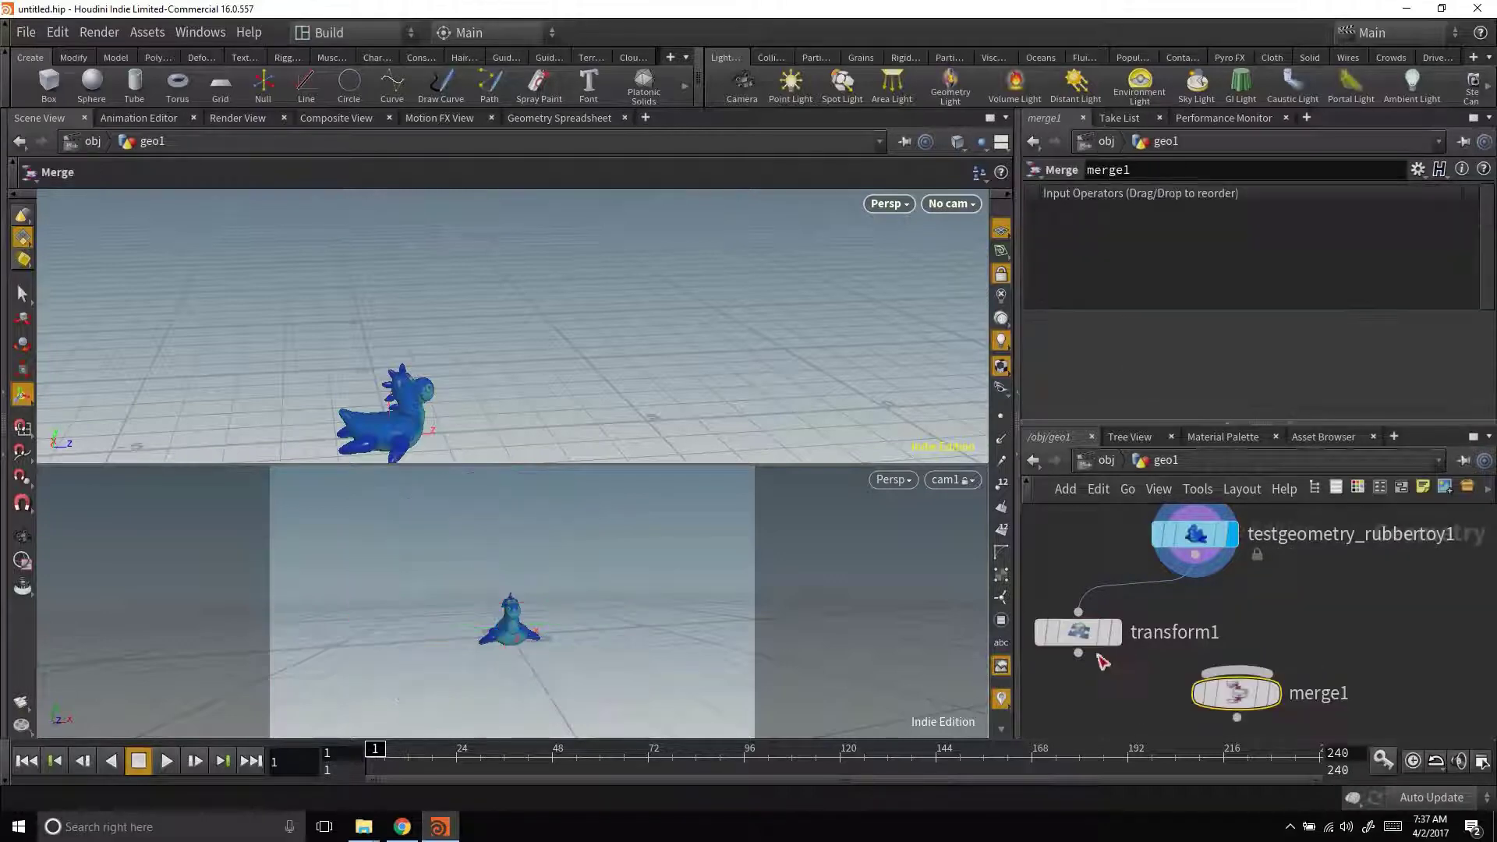
{"action": "left_click", "coordinate": [1078, 653]}
{"action": "left_click", "coordinate": [1250, 704]}
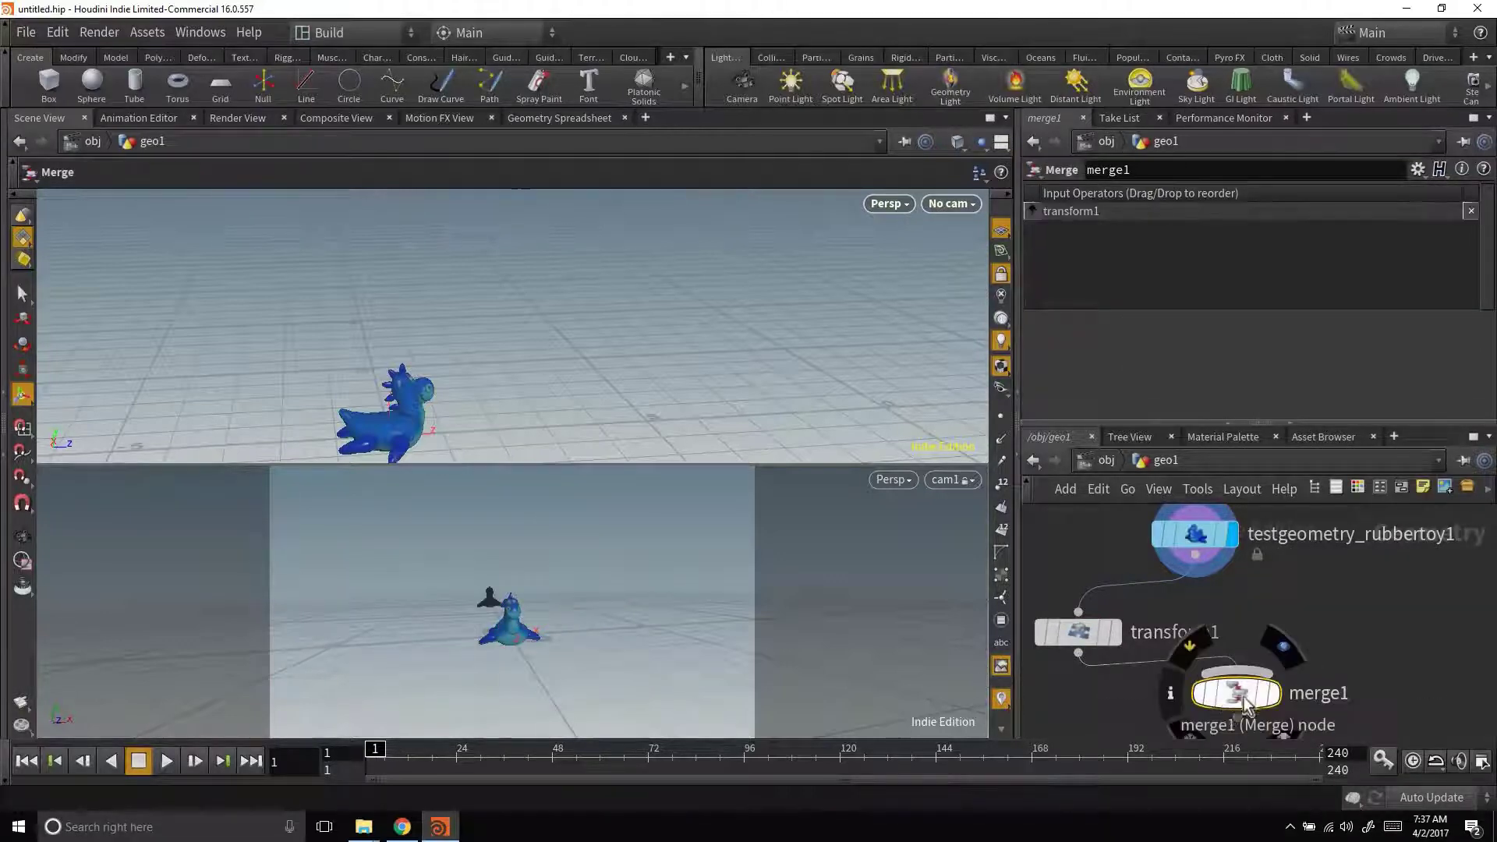
Step: Wire the rubber toy node's output into merge1 and make merge1 the displayed node
{"action": "left_click", "coordinate": [1196, 557]}
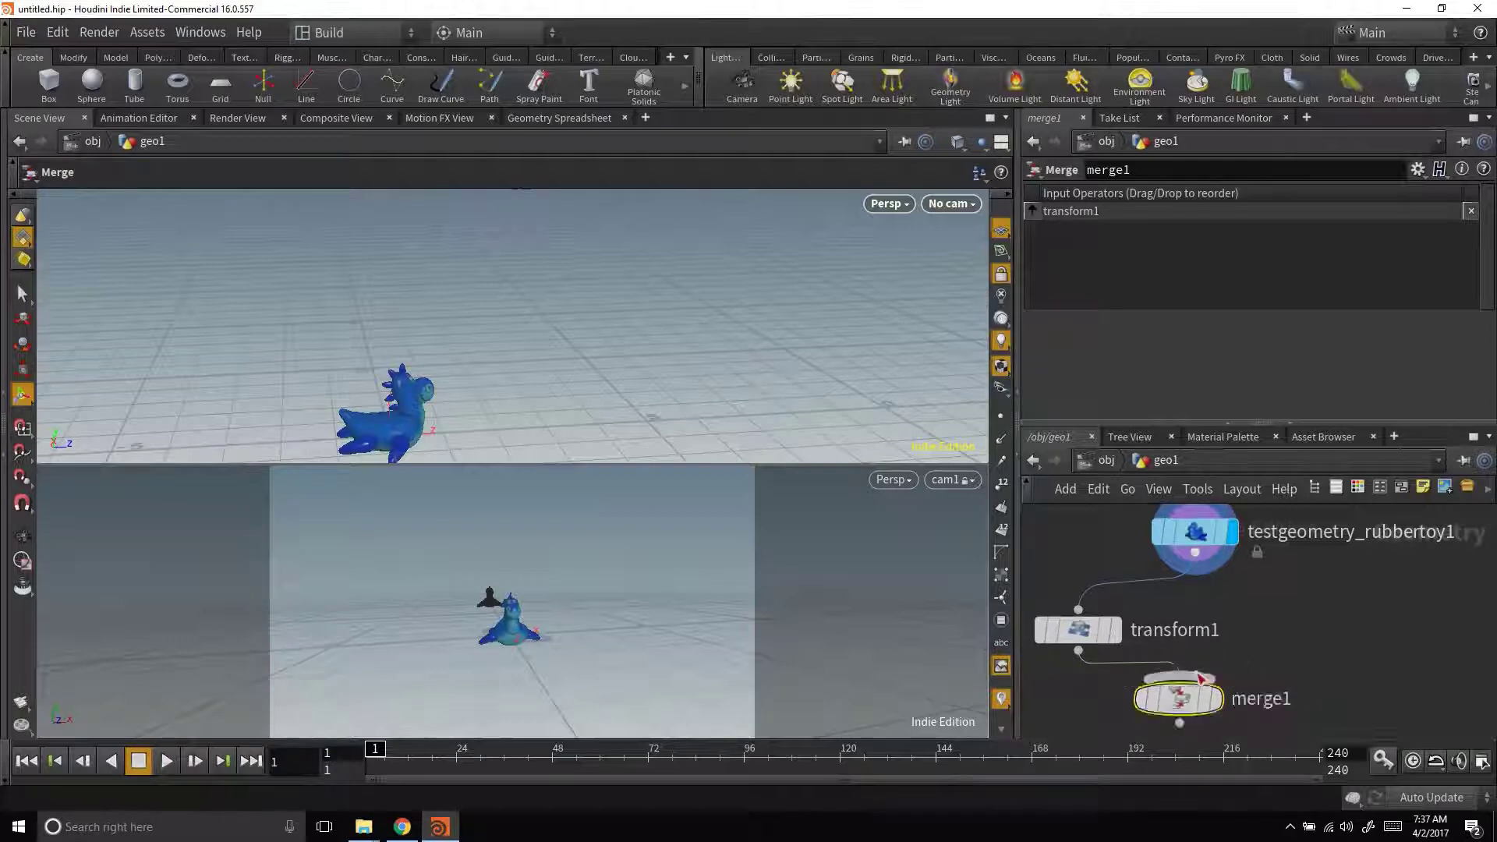
{"action": "left_click", "coordinate": [1213, 674]}
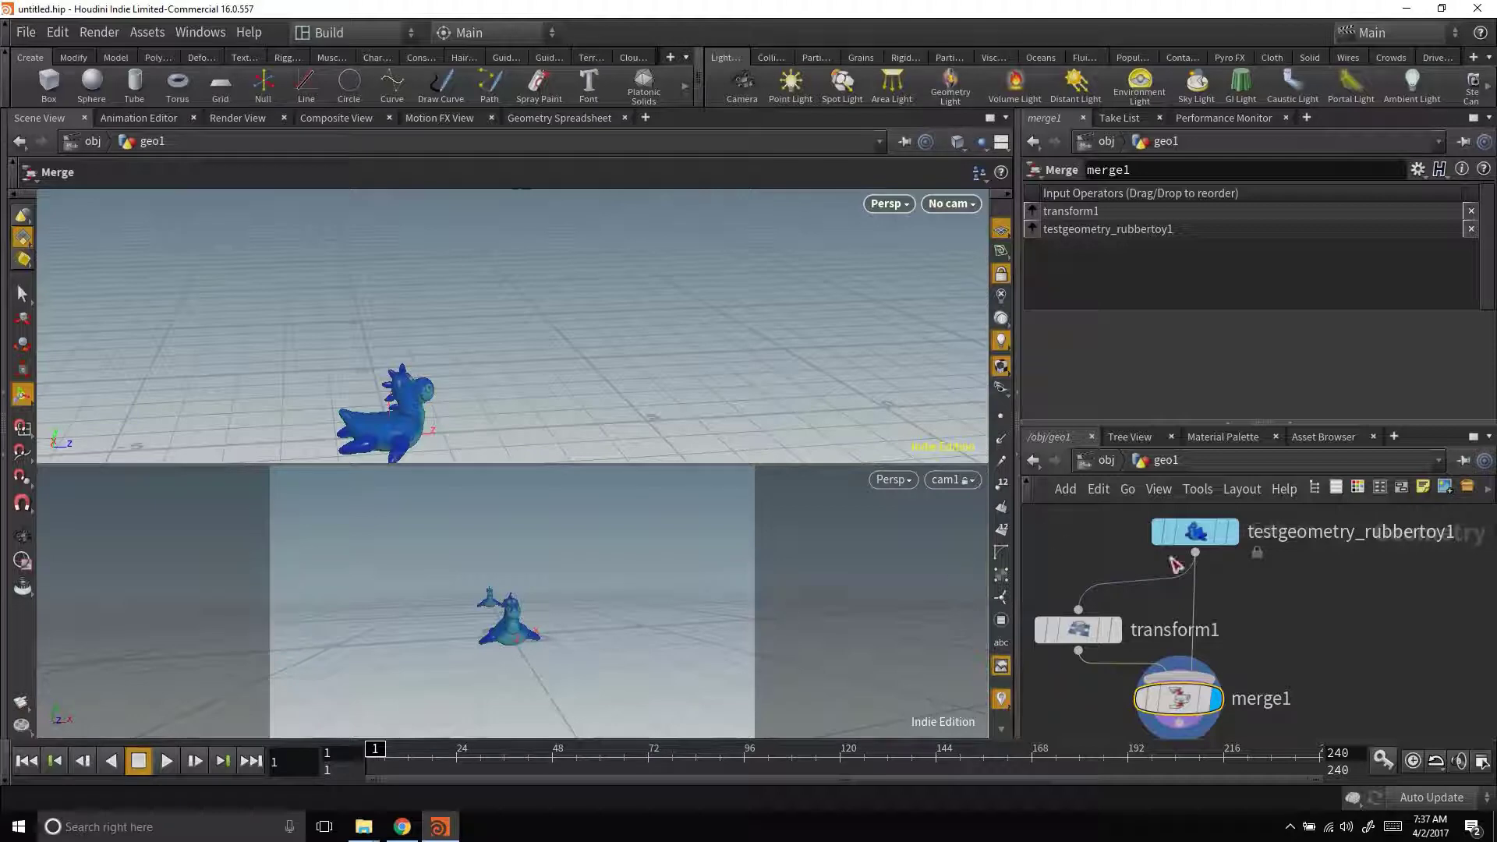
Step: Duplicate transform1 and wire the copy between the rubber toy node and merge1
{"action": "left_click", "coordinate": [1080, 632]}
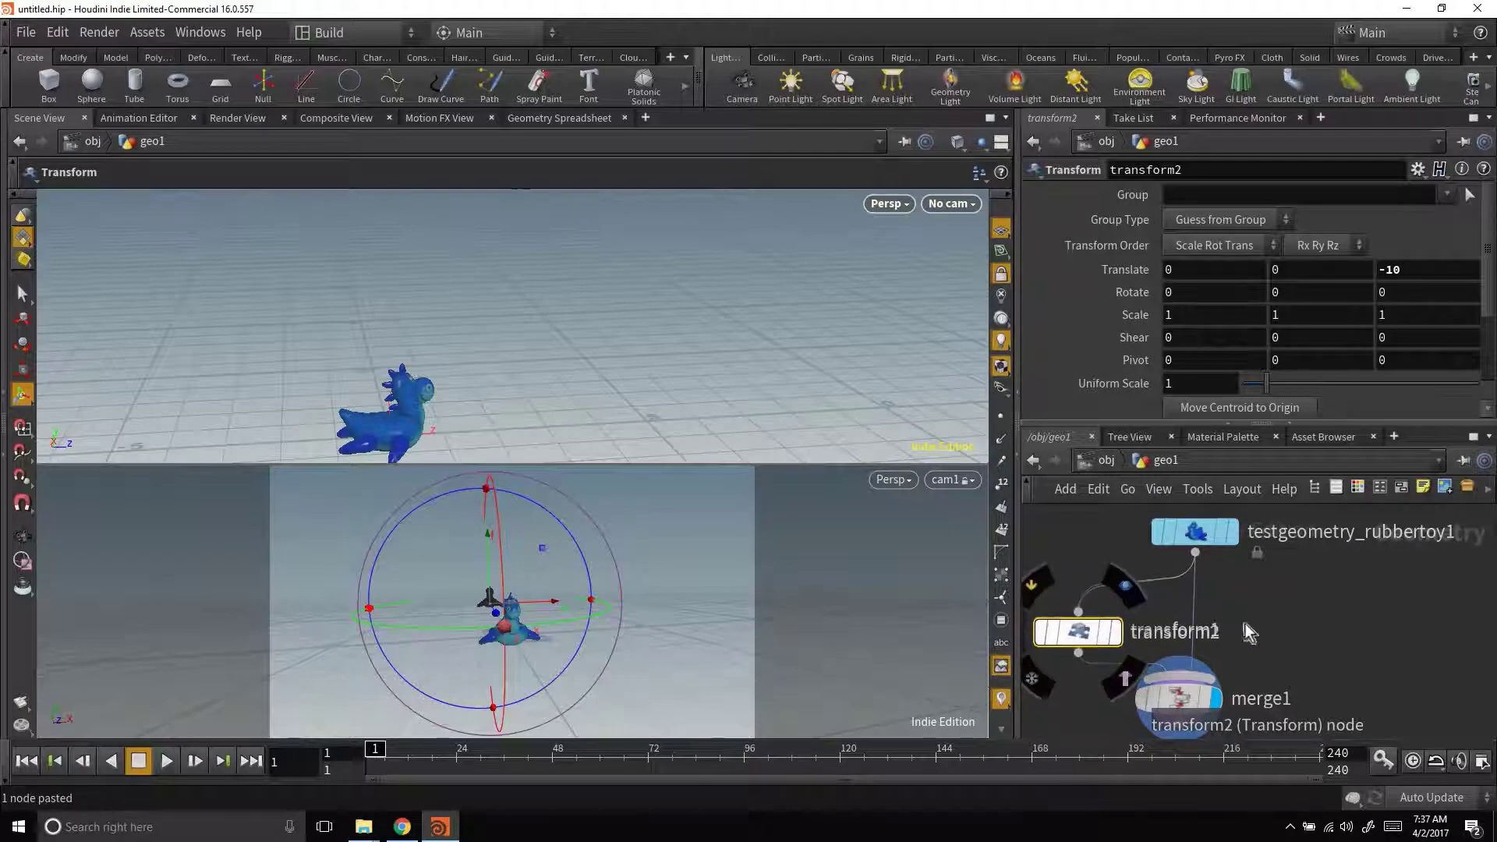
{"action": "key", "text": "ctrl+v"}
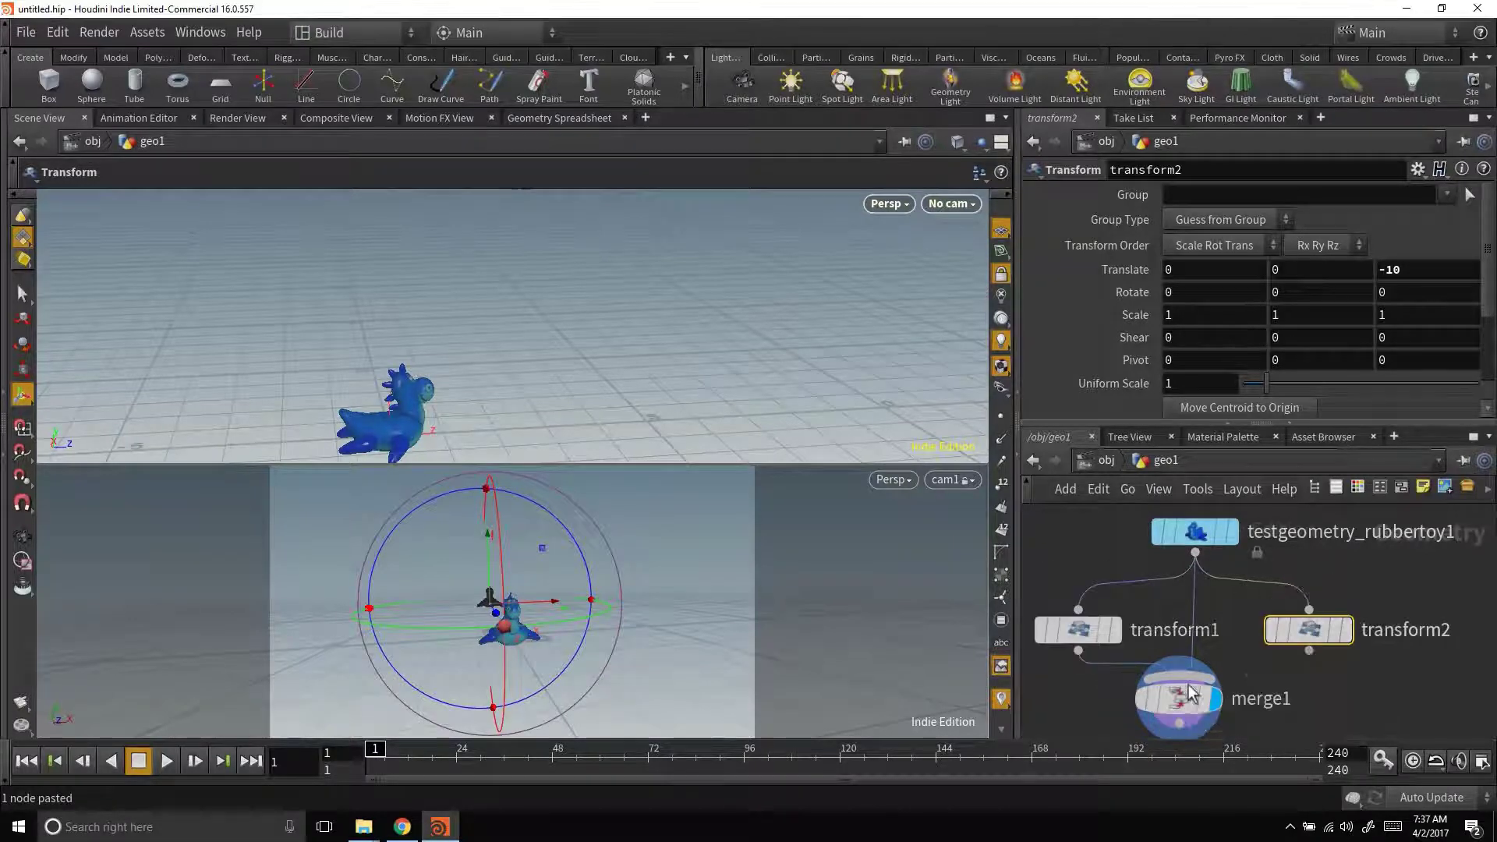
{"action": "left_click", "coordinate": [1308, 653]}
{"action": "key", "text": "Escape"}
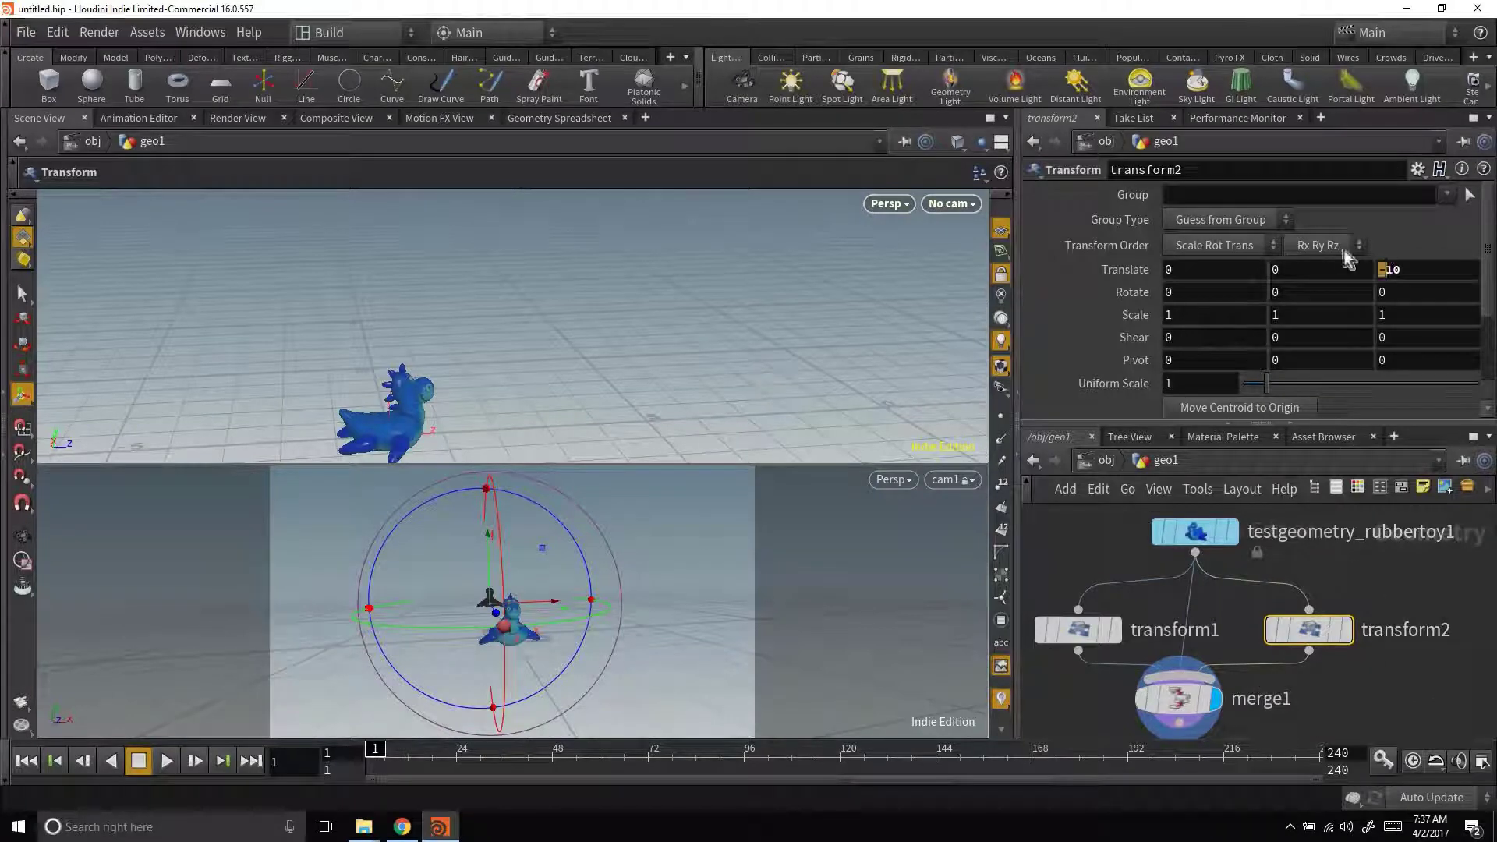
Step: Set transform2's Z translation to 10
{"action": "type", "text": "10"}
{"action": "key", "text": "Return"}
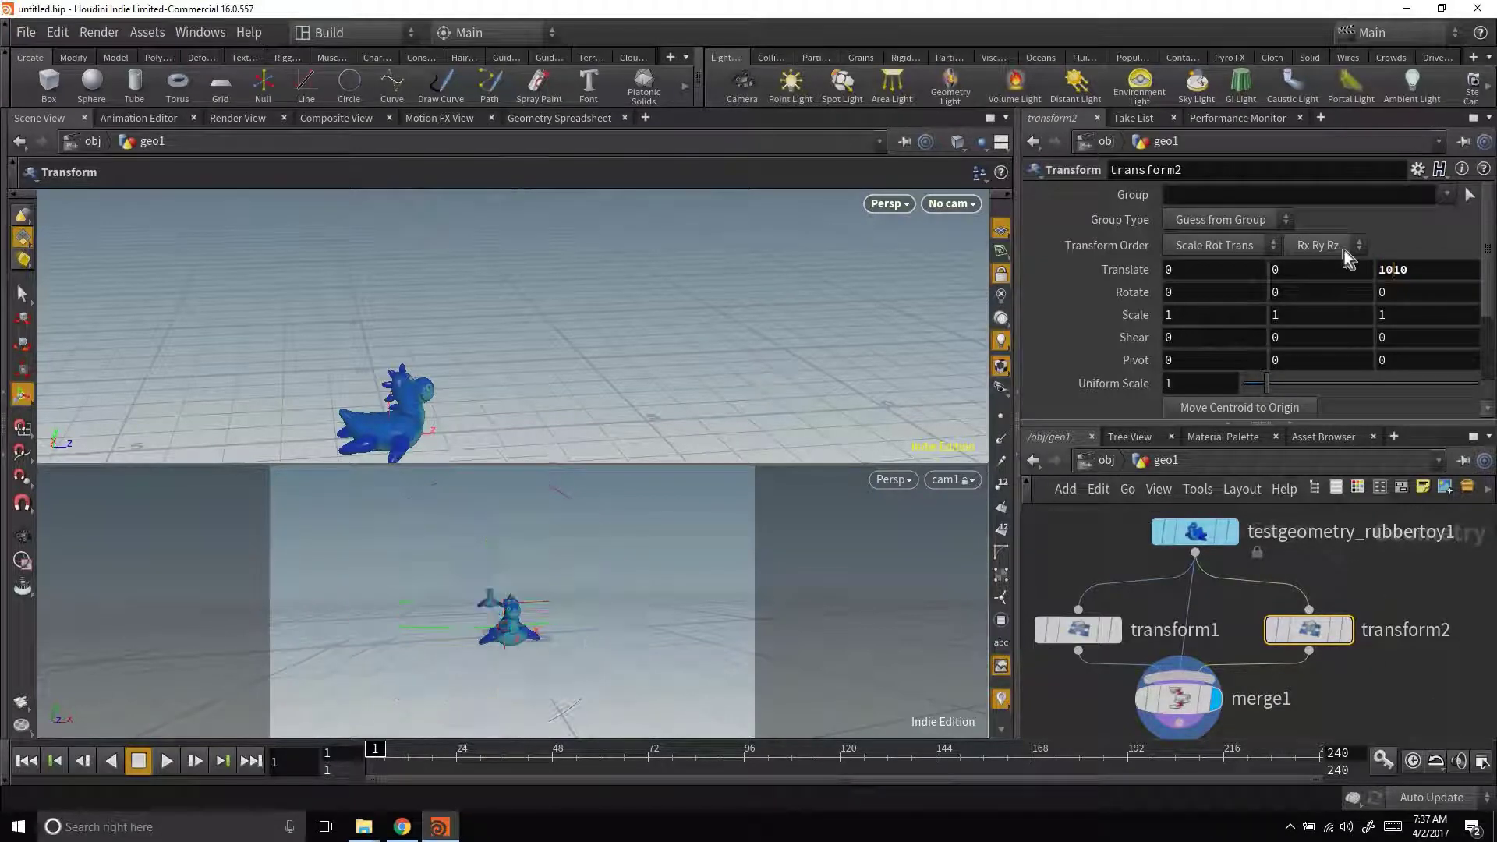
{"action": "double_click", "coordinate": [1384, 269]}
{"action": "type", "text": "10"}
{"action": "key", "text": "Return"}
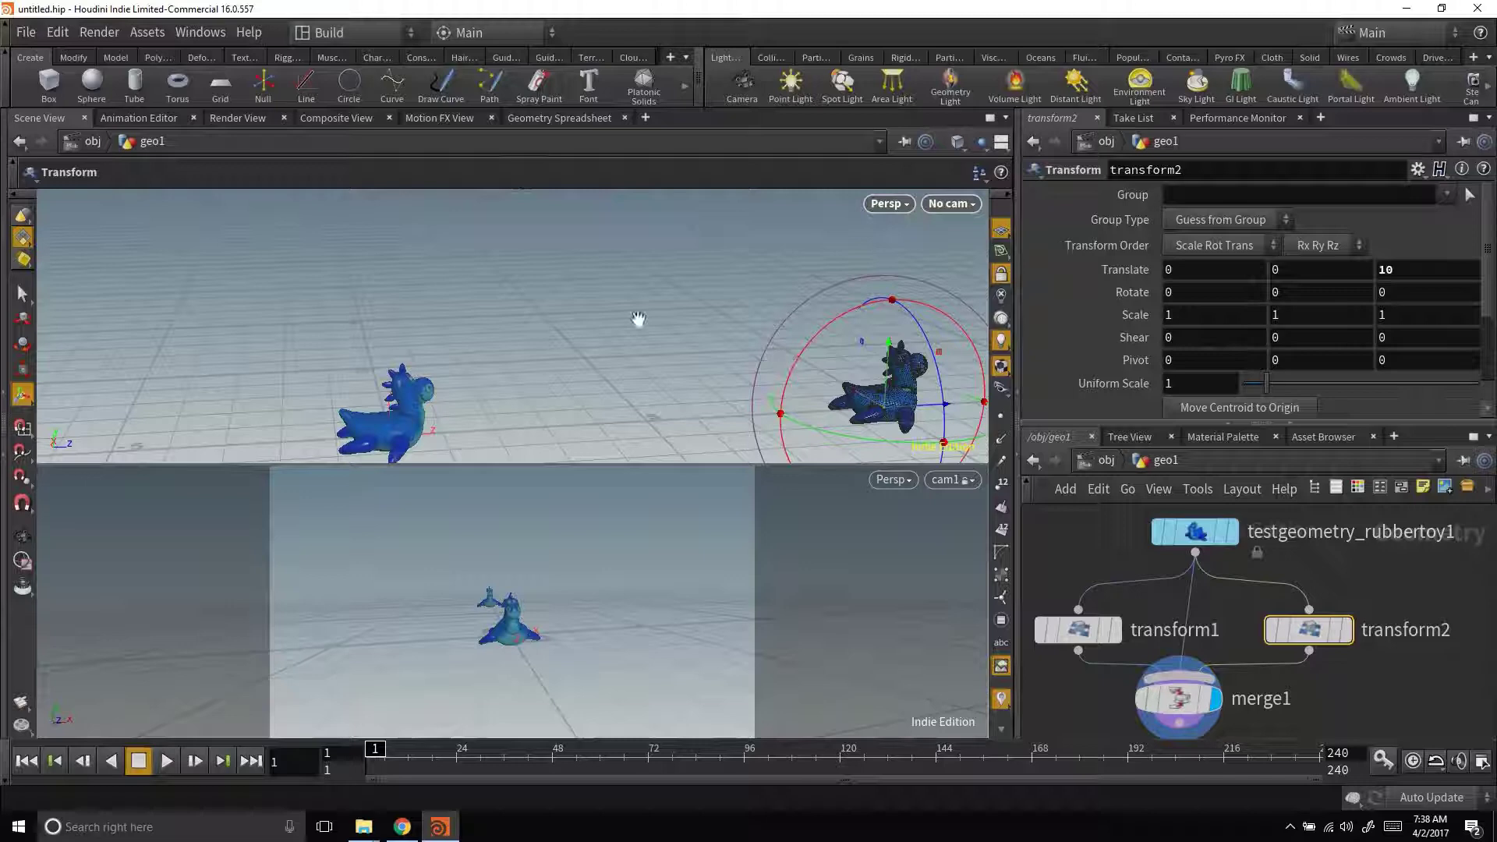
Step: Return to the object level and move cam1 back behind the front toy to about (-2.15, 1.31, 13.02), with its X rotation about -0.69
{"action": "left_click_drag", "start_coordinate": [468, 320], "coordinate": [749, 429]}
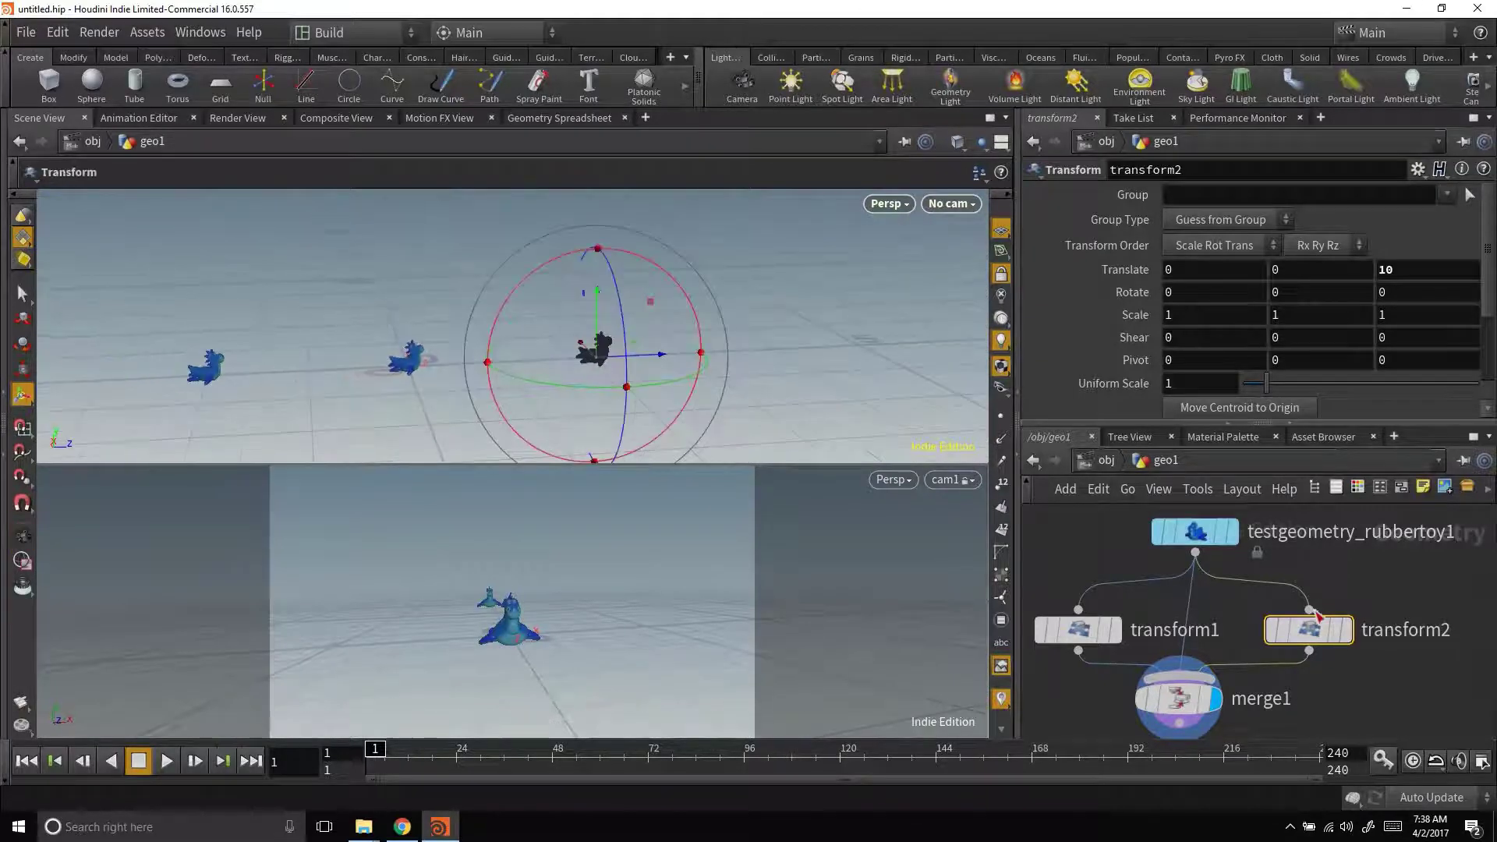
{"action": "left_click", "coordinate": [1104, 461]}
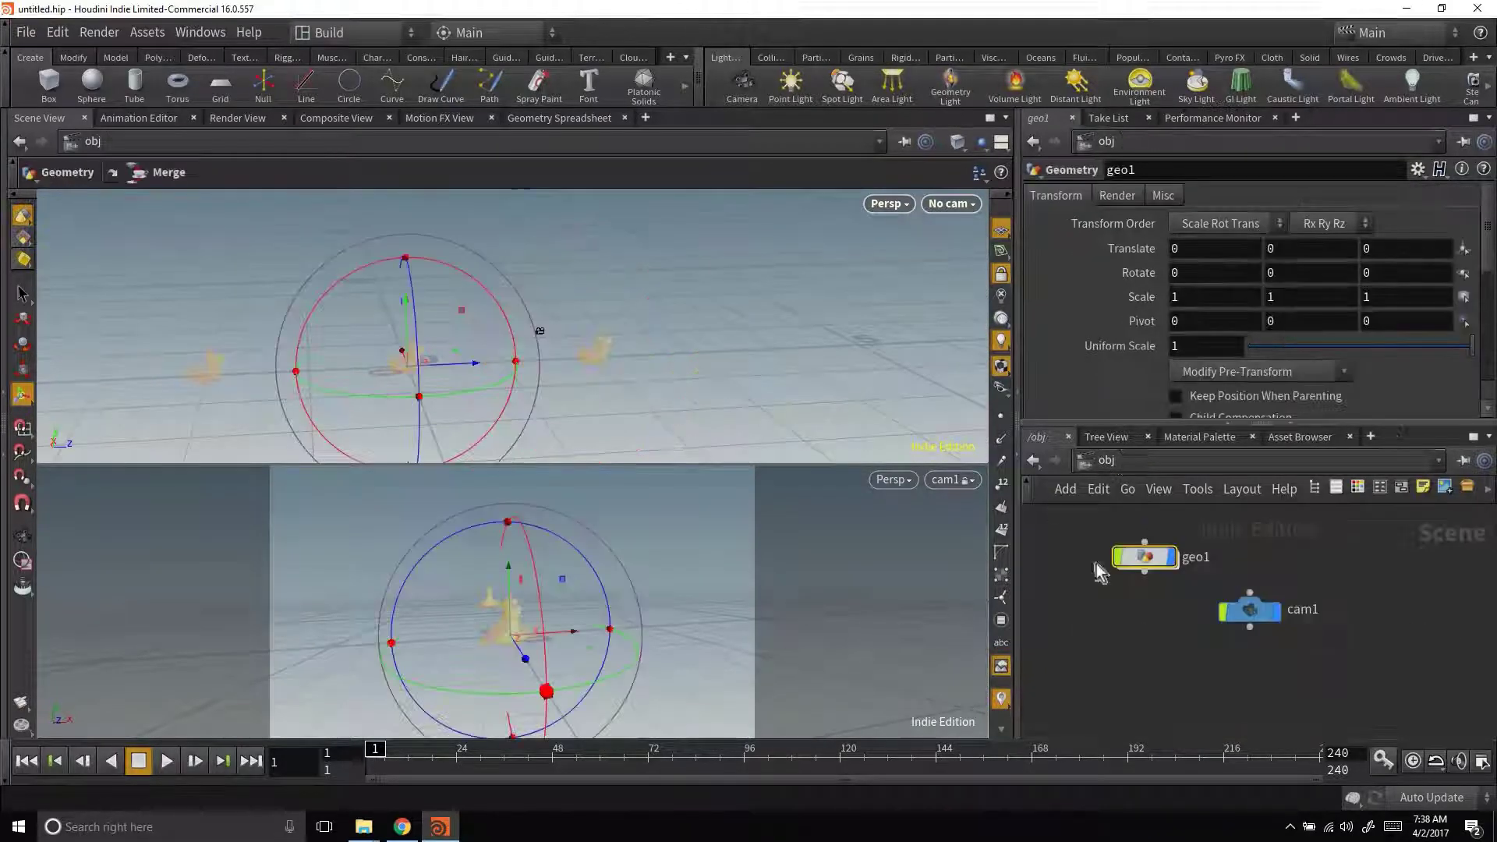
{"action": "left_click", "coordinate": [1250, 611]}
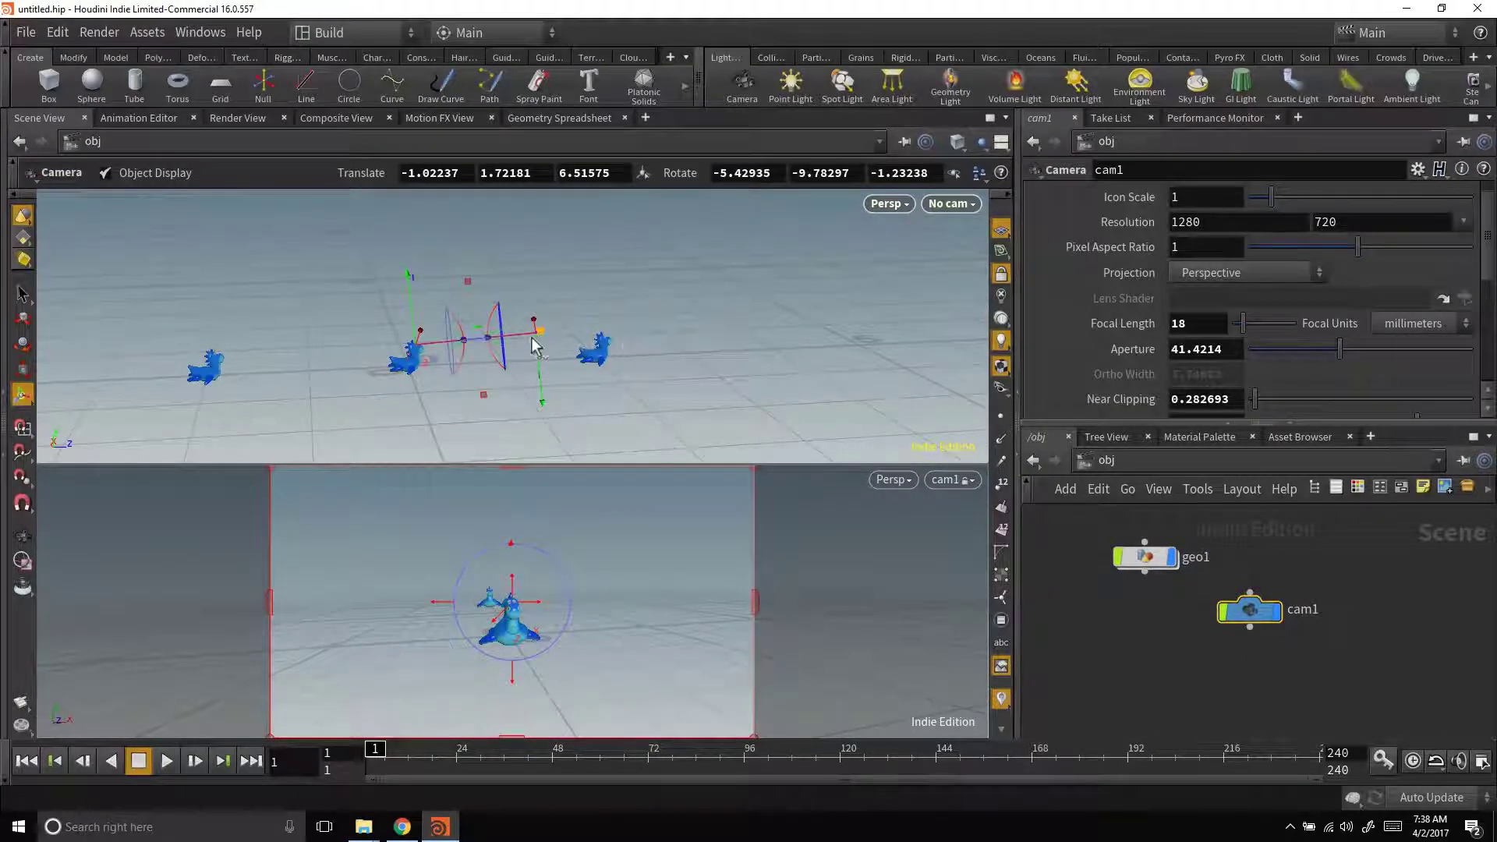
{"action": "left_click_drag", "start_coordinate": [515, 340], "coordinate": [633, 302]}
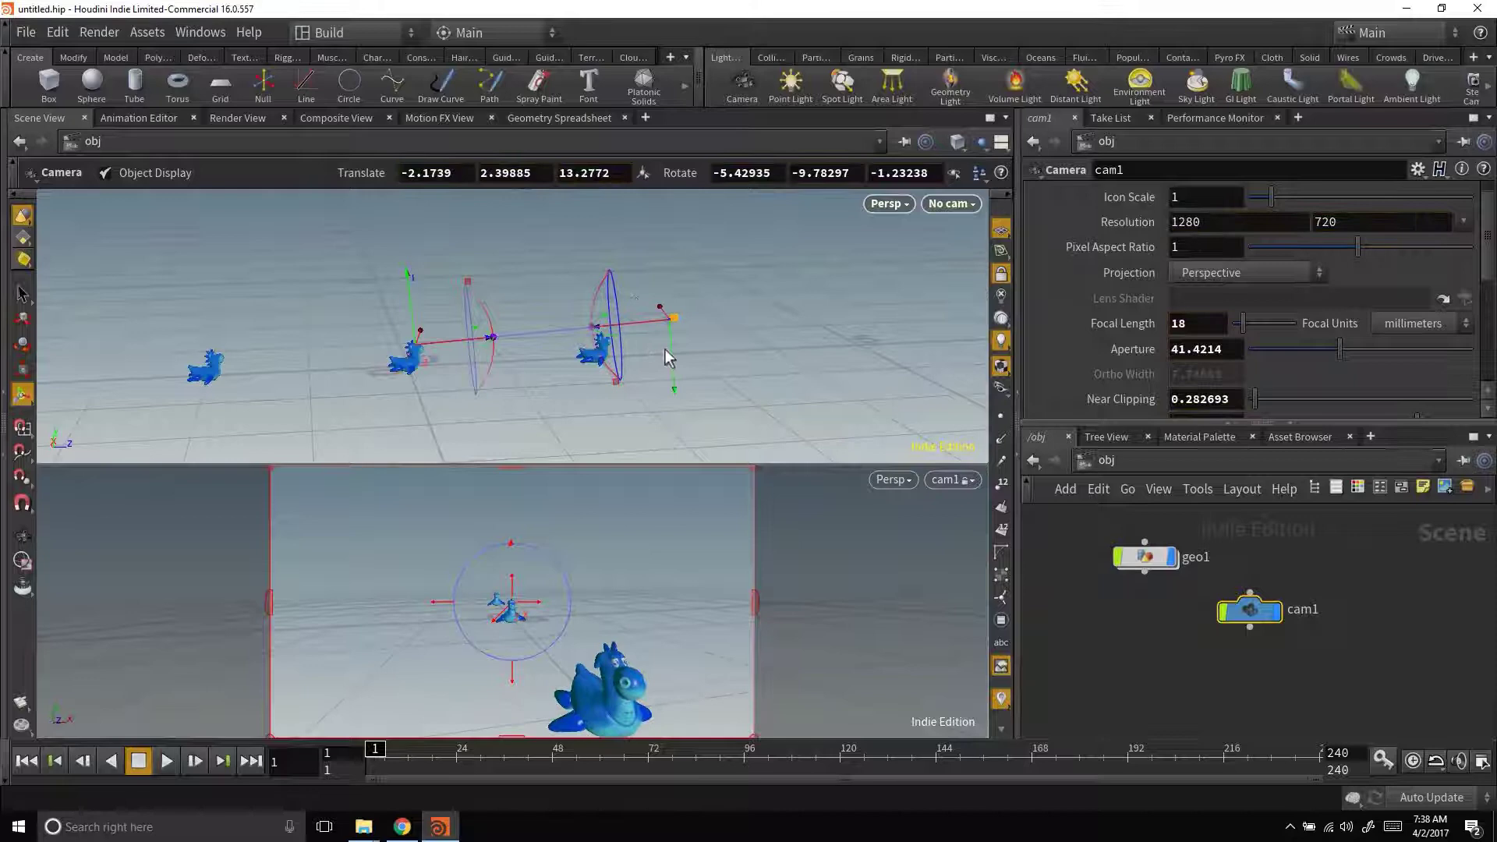
{"action": "left_click_drag", "start_coordinate": [669, 349], "coordinate": [609, 357]}
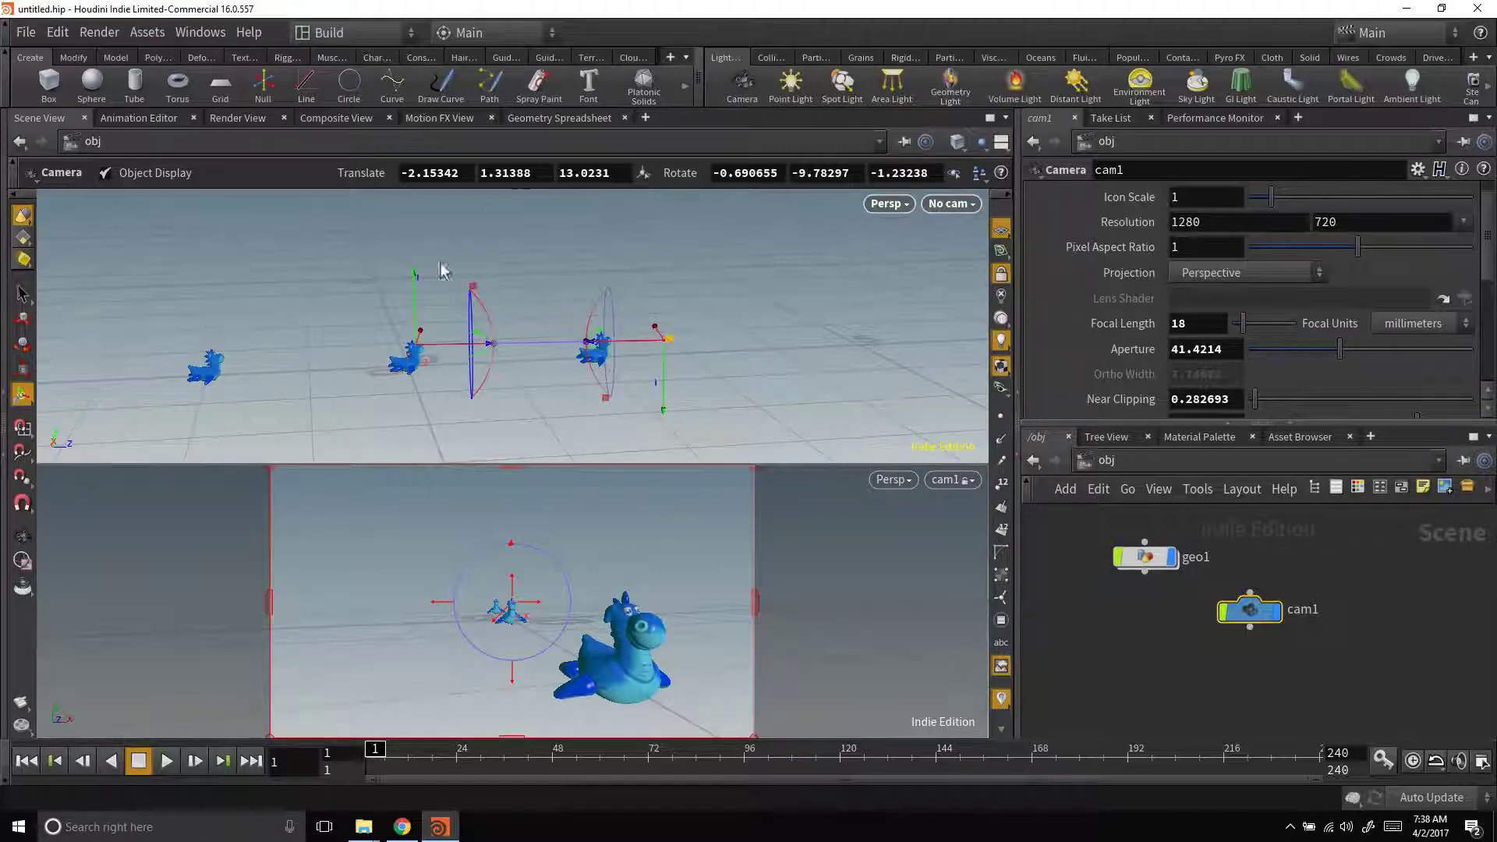
Step: Render the three toys through cam1 in the Render View, and return to the scene view
{"action": "left_click", "coordinate": [246, 121]}
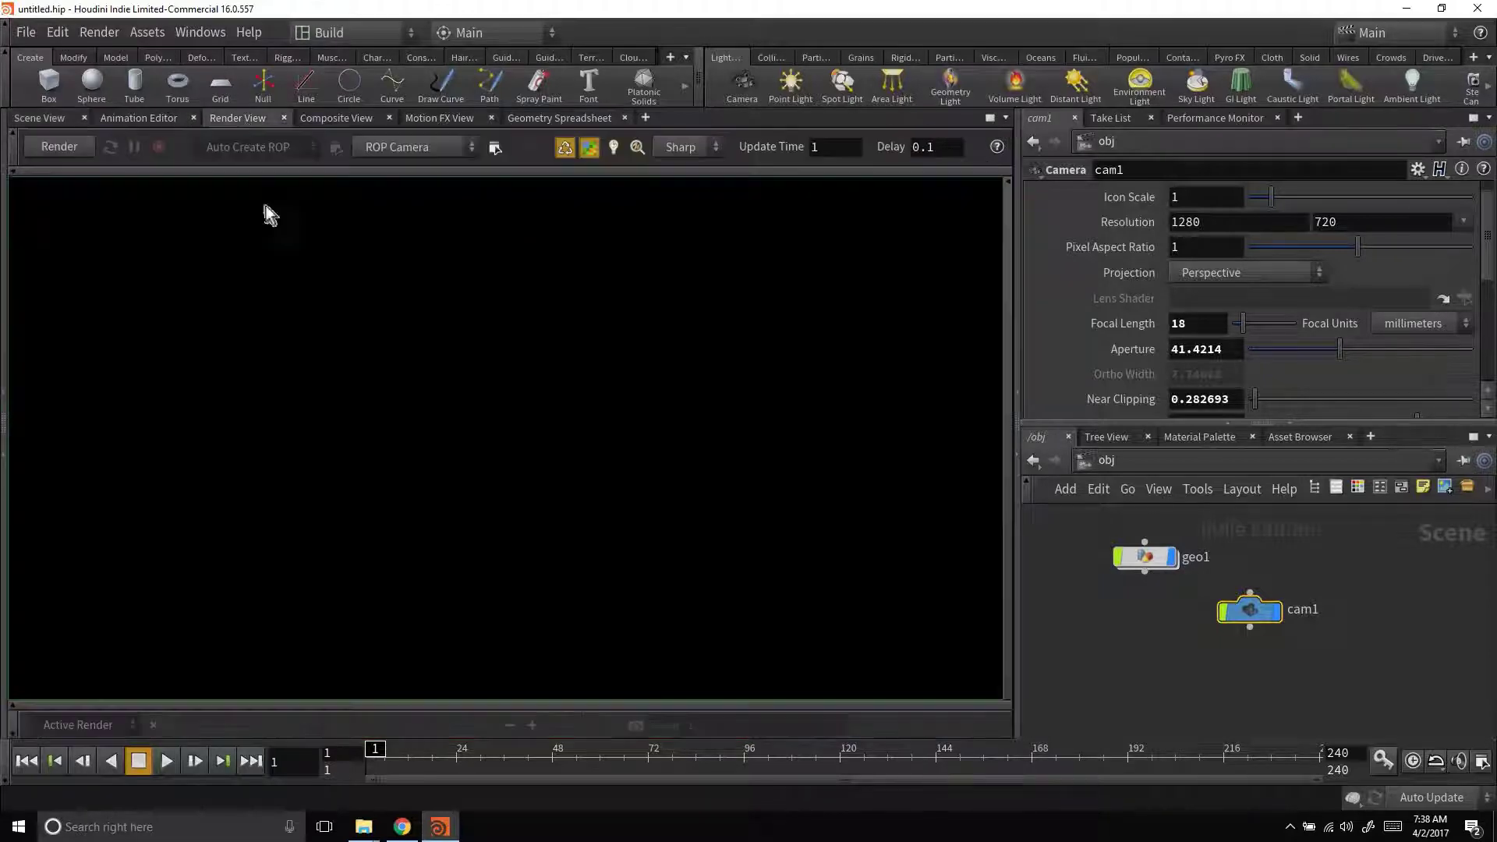
{"action": "left_click", "coordinate": [70, 153]}
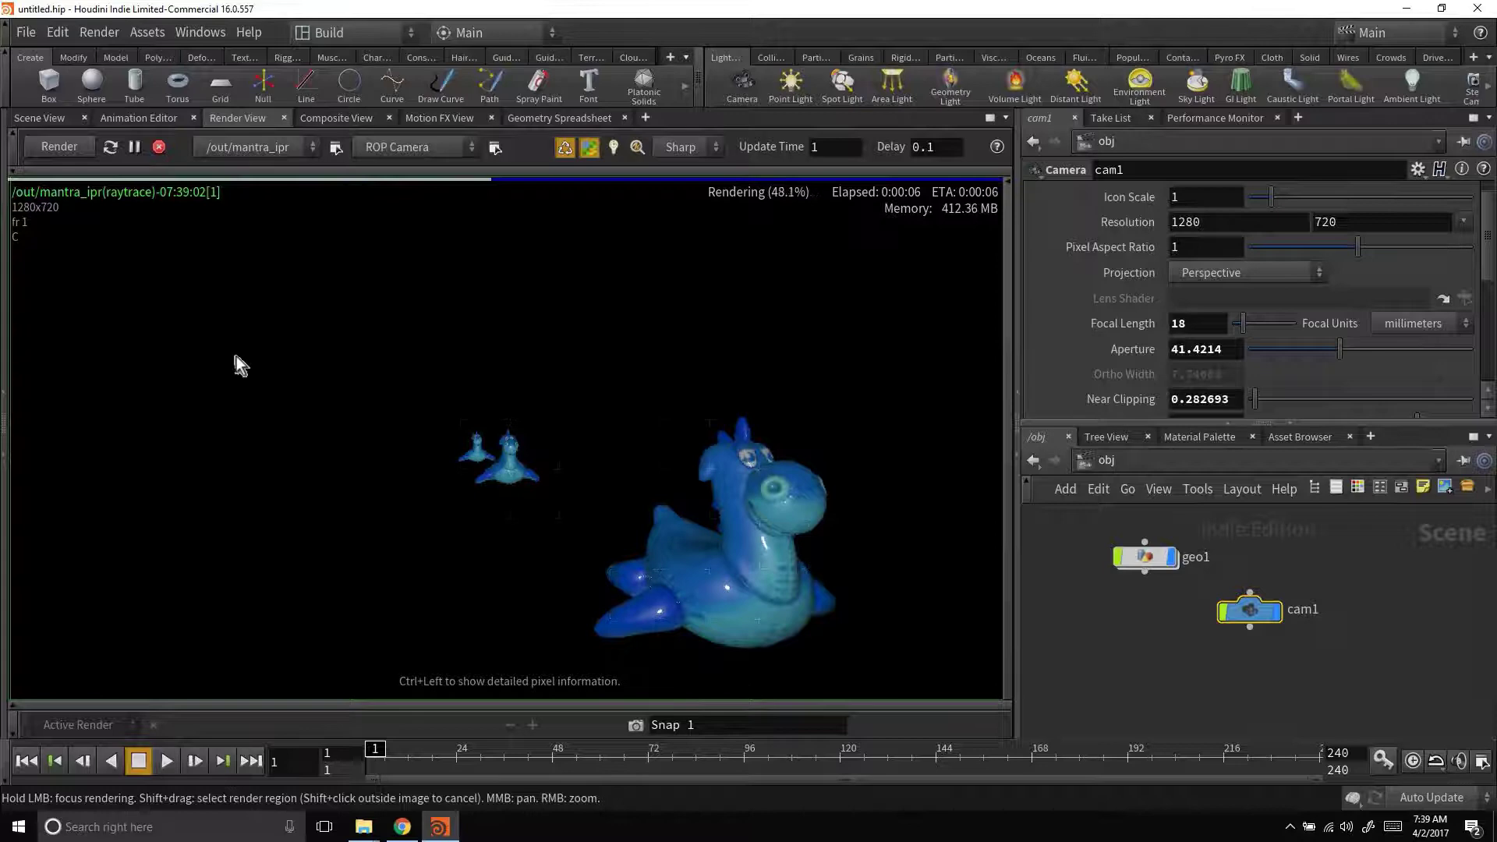
{"action": "left_click", "coordinate": [35, 119]}
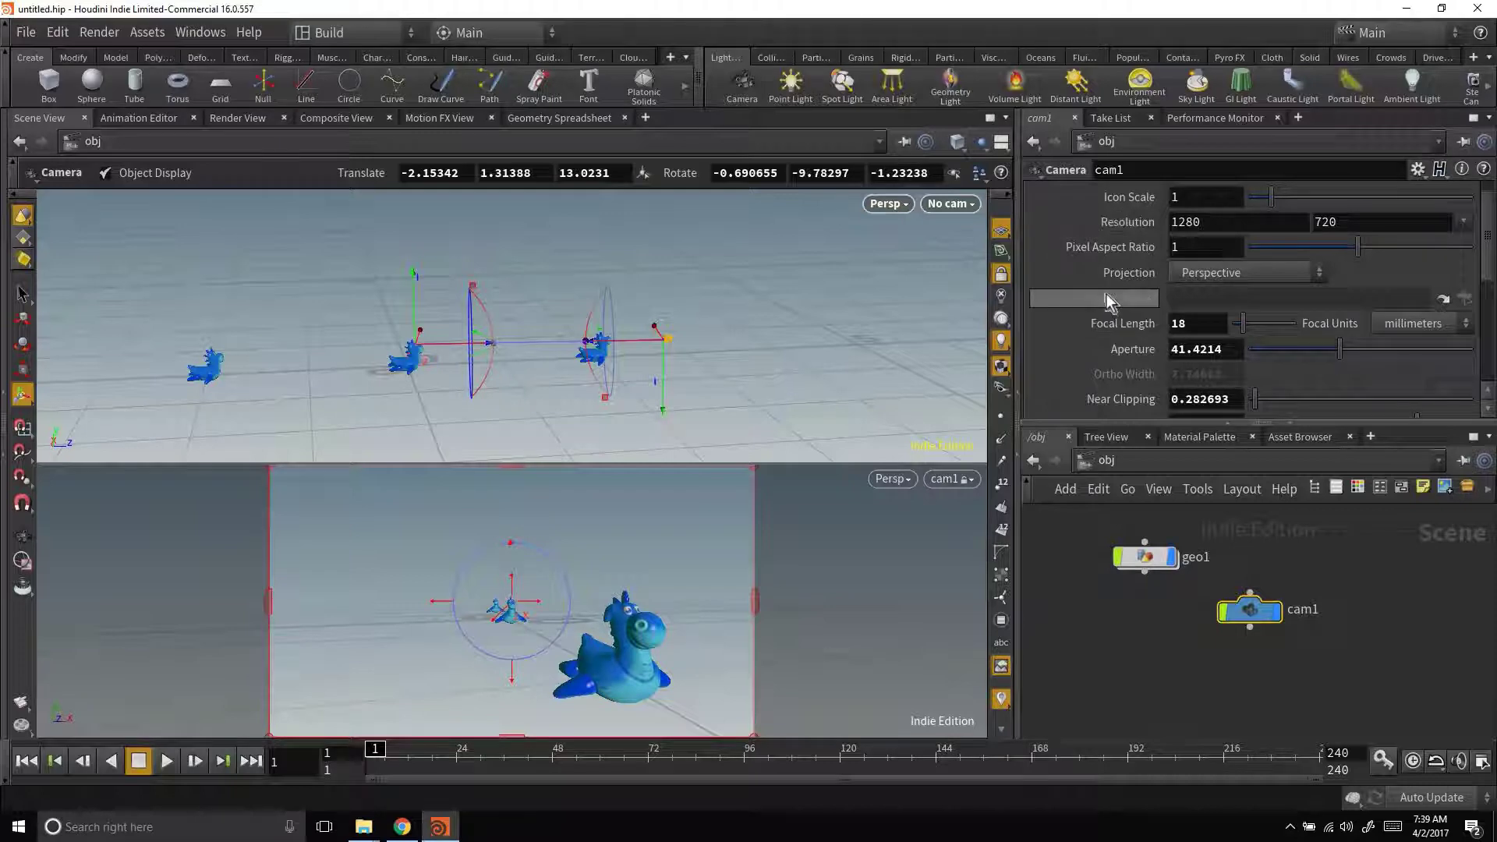
Step: Switch cam1's viewport manipulator to the Focus Handle
{"action": "scroll", "coordinate": [1107, 300], "scroll_direction": "up", "scroll_amount": 1}
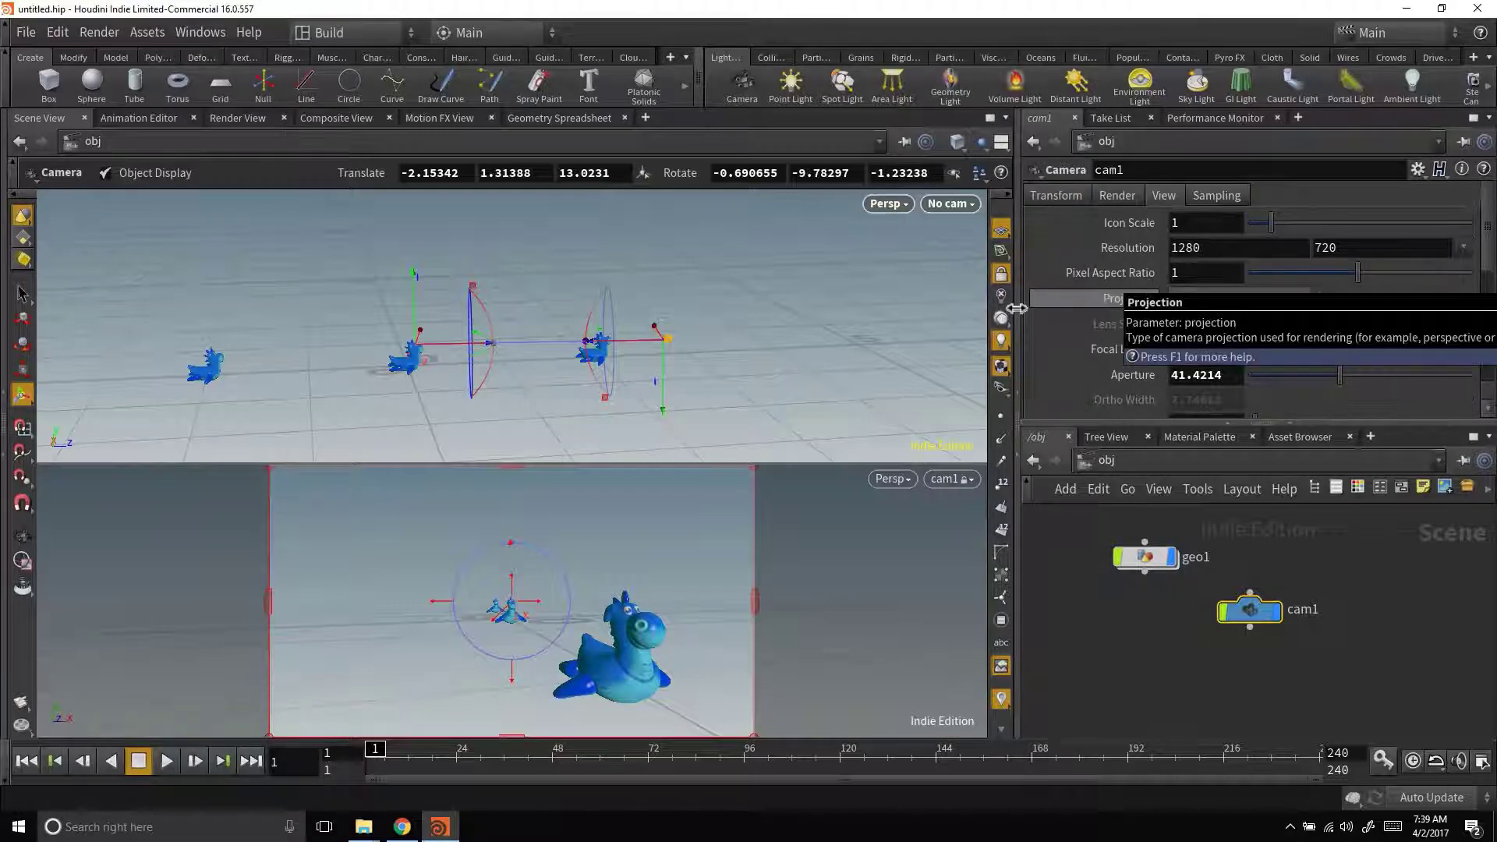
{"action": "right_click", "coordinate": [653, 352]}
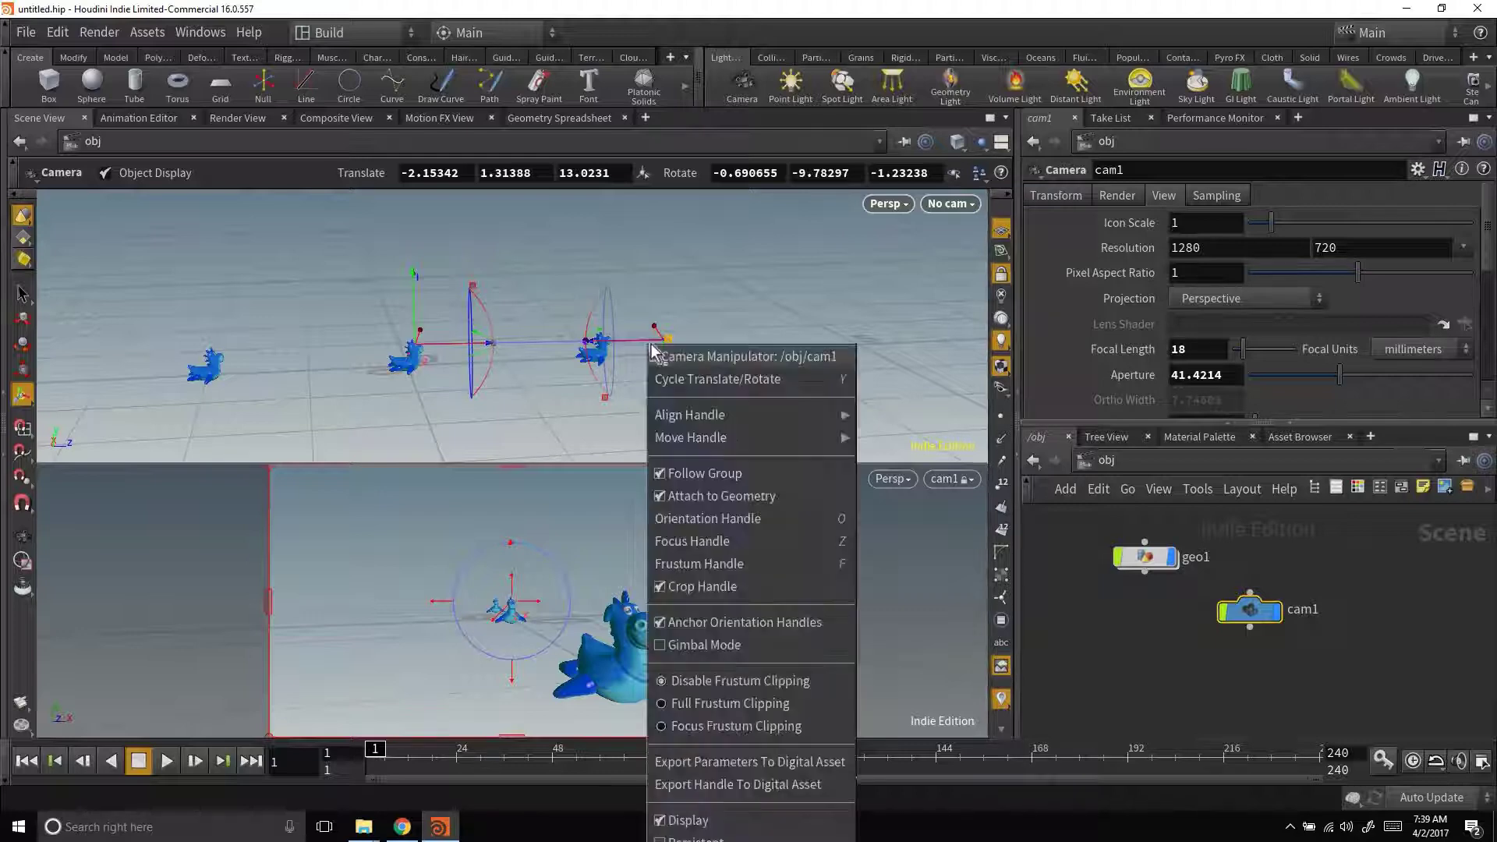
{"action": "left_click", "coordinate": [704, 541]}
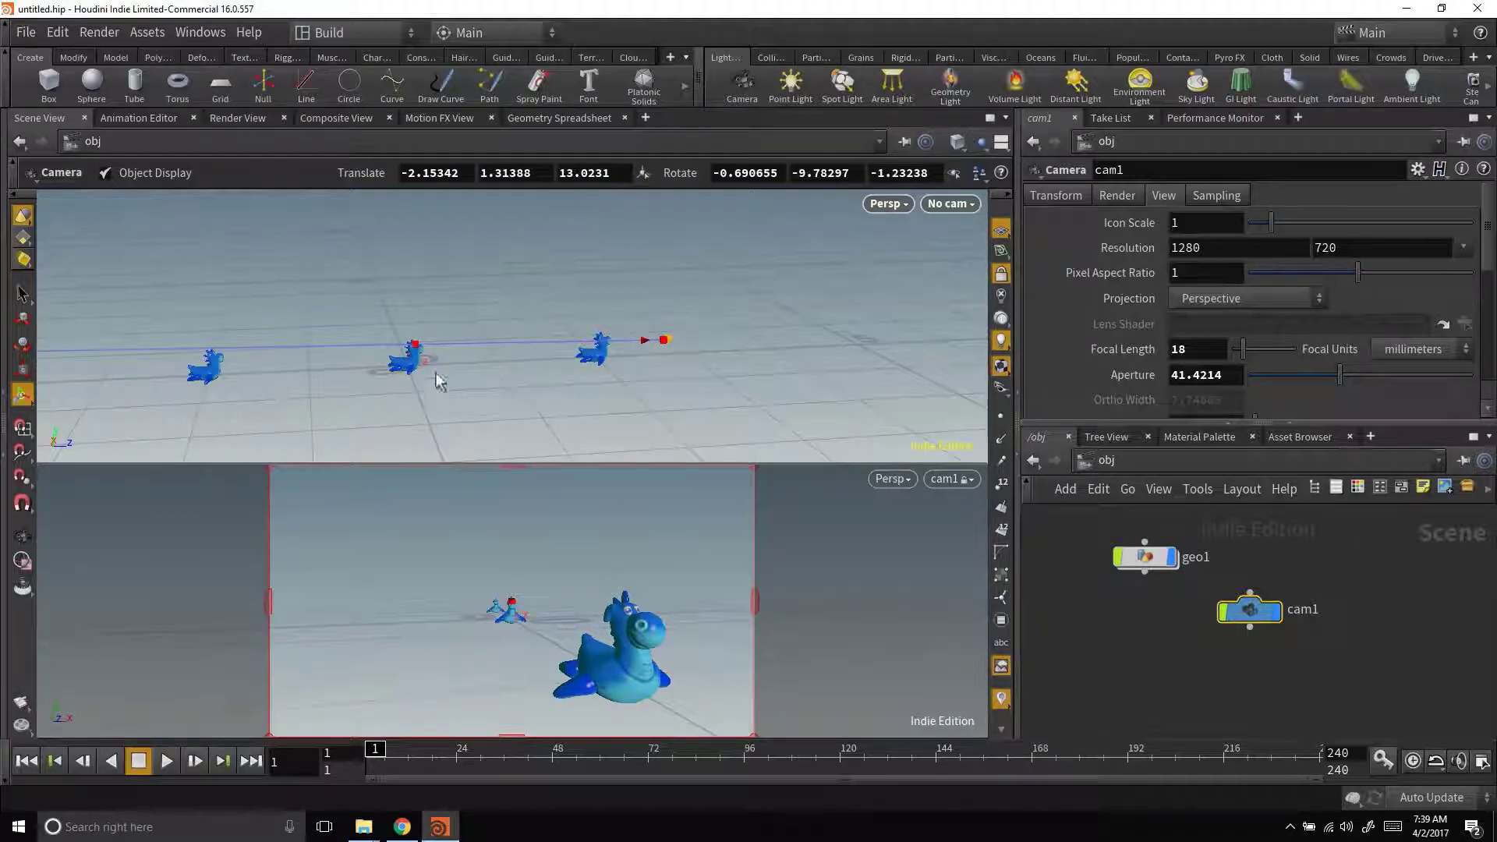
Step: Try sliding cam1's focus point from the middle toy towards the camera, and undo the change
{"action": "left_click_drag", "start_coordinate": [416, 353], "coordinate": [485, 362]}
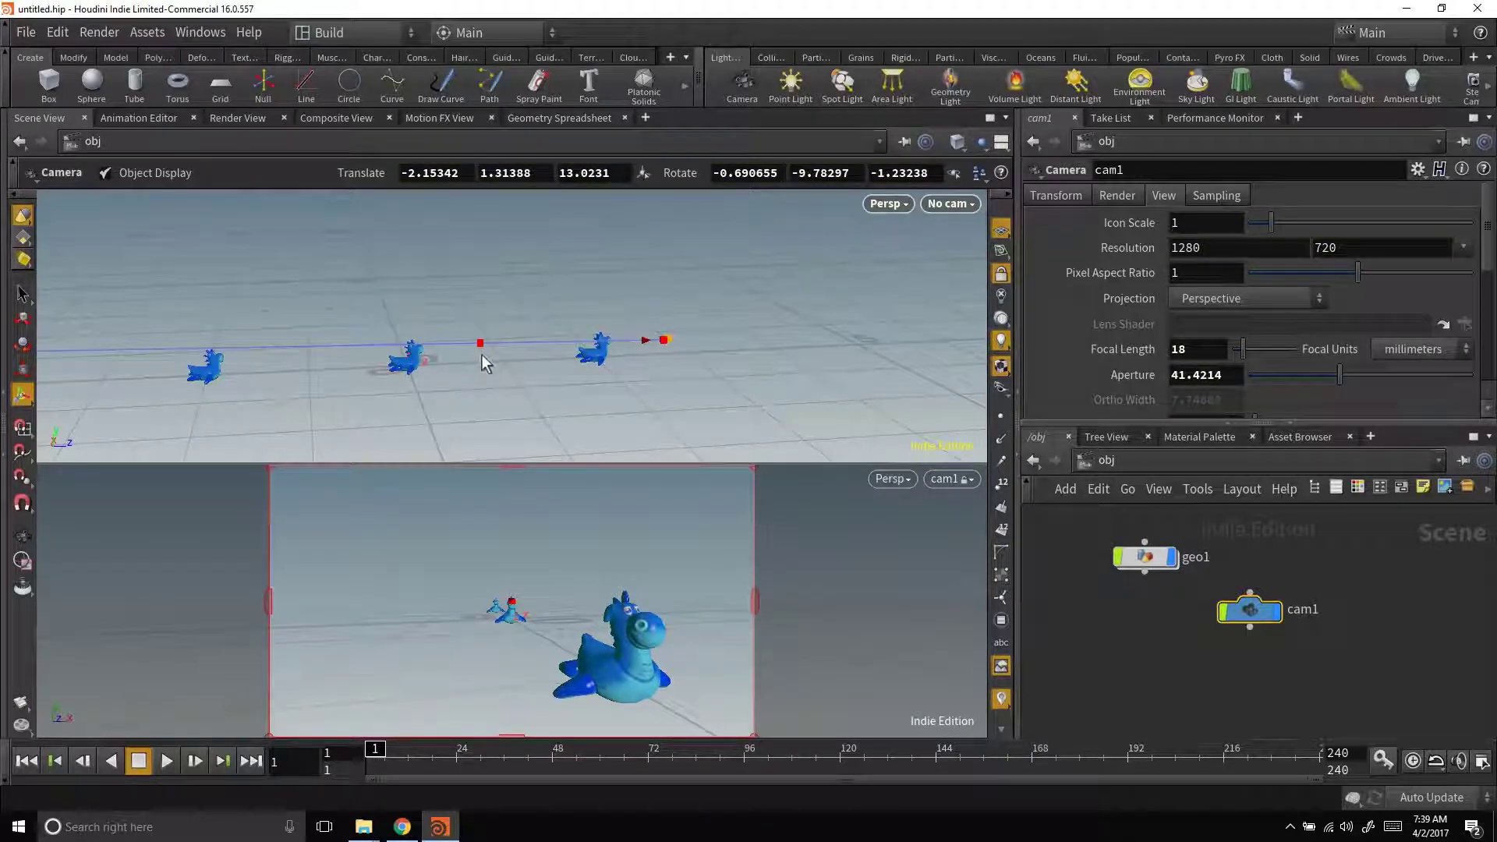
{"action": "key", "text": "ctrl+z"}
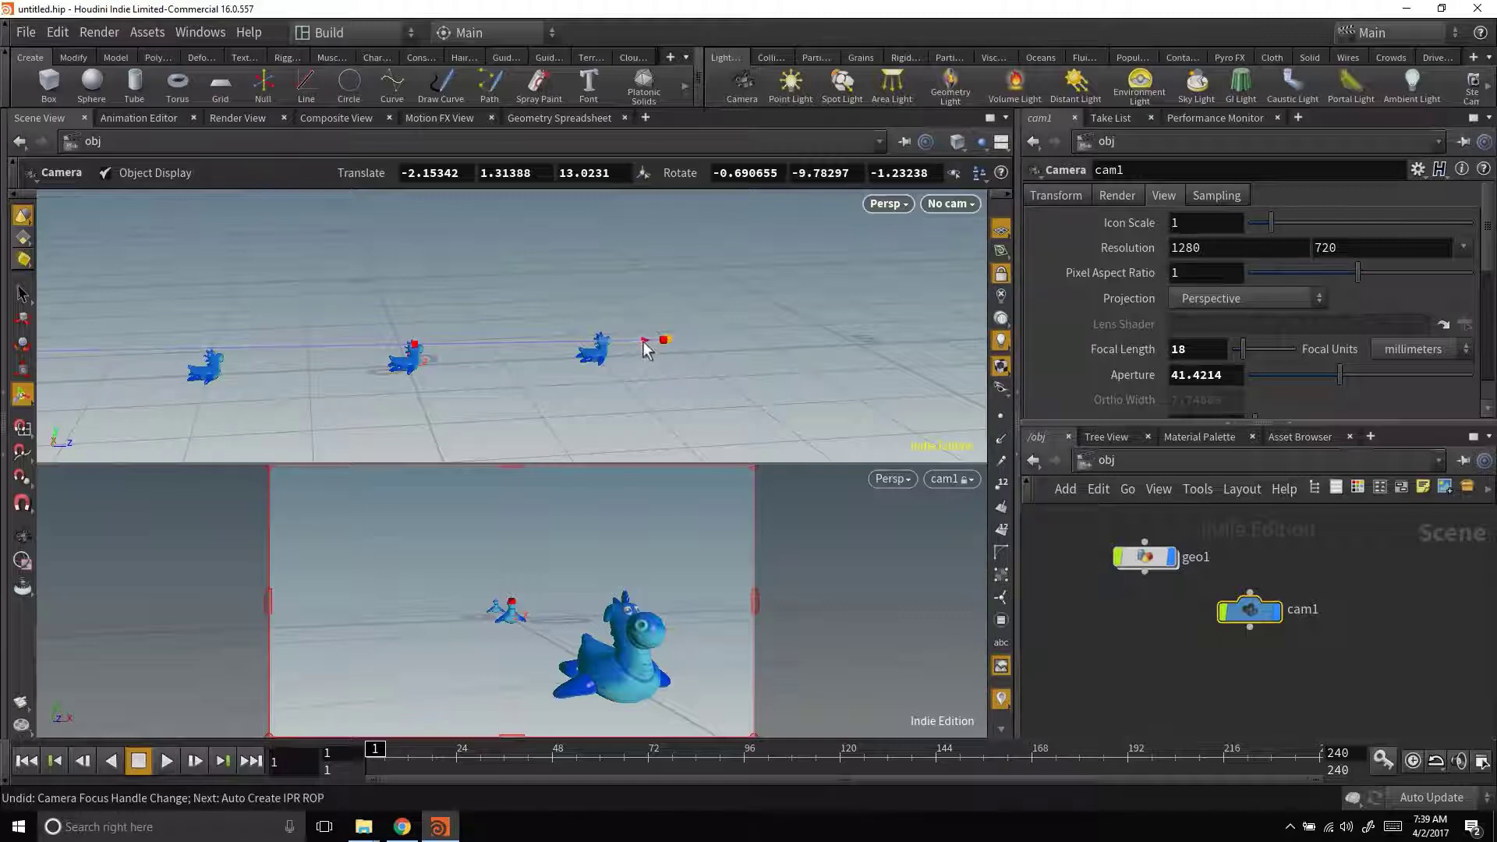
Step: Pull cam1's near focus marker back to narrow the focus range tightly around the middle toy
{"action": "key", "text": "Escape"}
{"action": "left_click_drag", "start_coordinate": [465, 351], "coordinate": [414, 335]}
{"action": "key", "text": "Escape"}
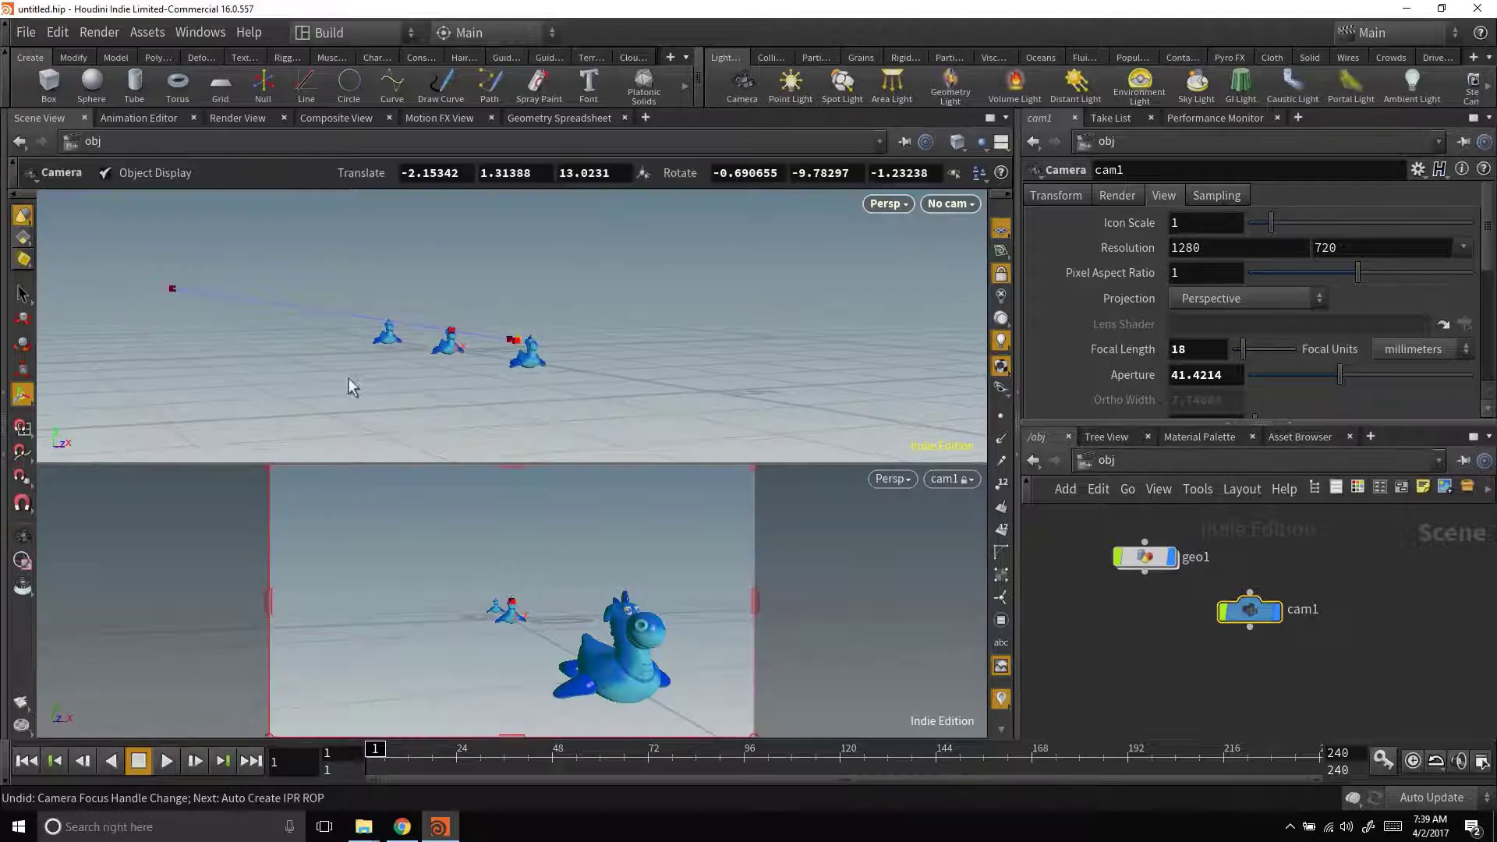
{"action": "key", "text": "space"}
{"action": "left_click_drag", "start_coordinate": [464, 395], "coordinate": [649, 348]}
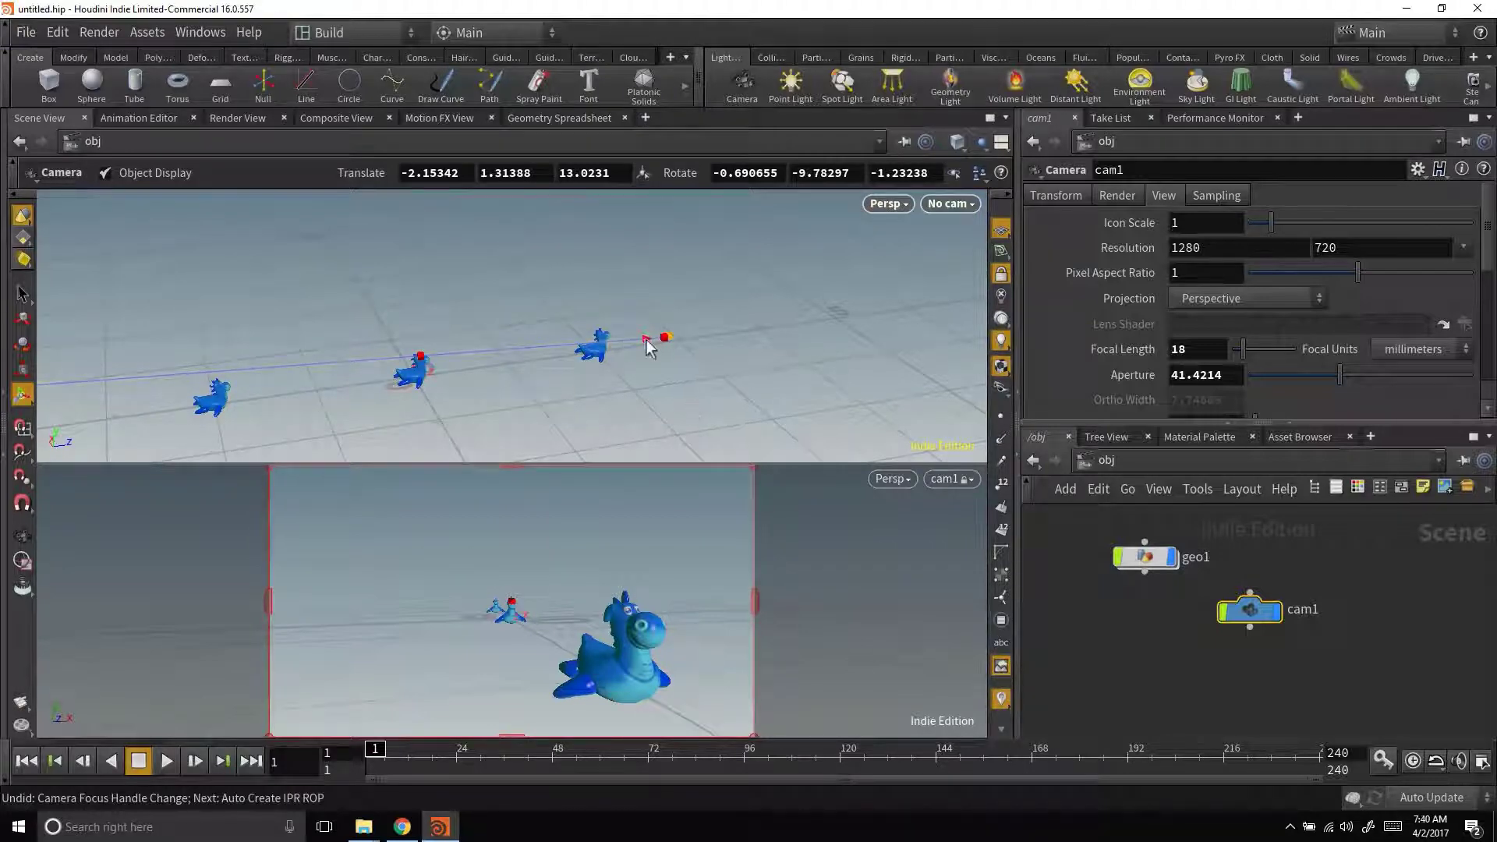
{"action": "left_click_drag", "start_coordinate": [626, 341], "coordinate": [454, 357]}
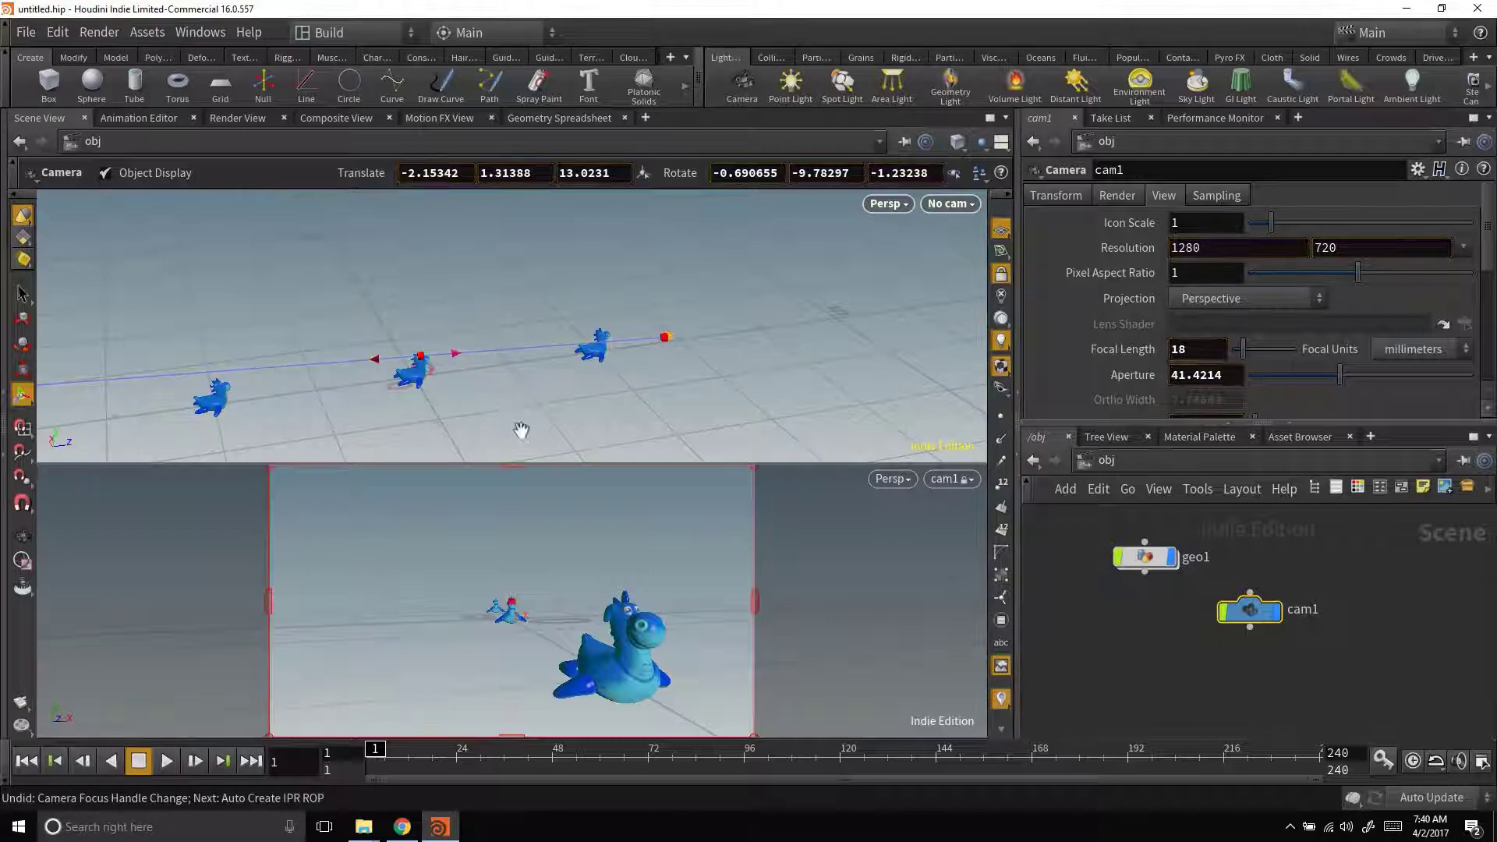
{"action": "key", "text": "Escape"}
{"action": "left_click_drag", "start_coordinate": [461, 408], "coordinate": [411, 385]}
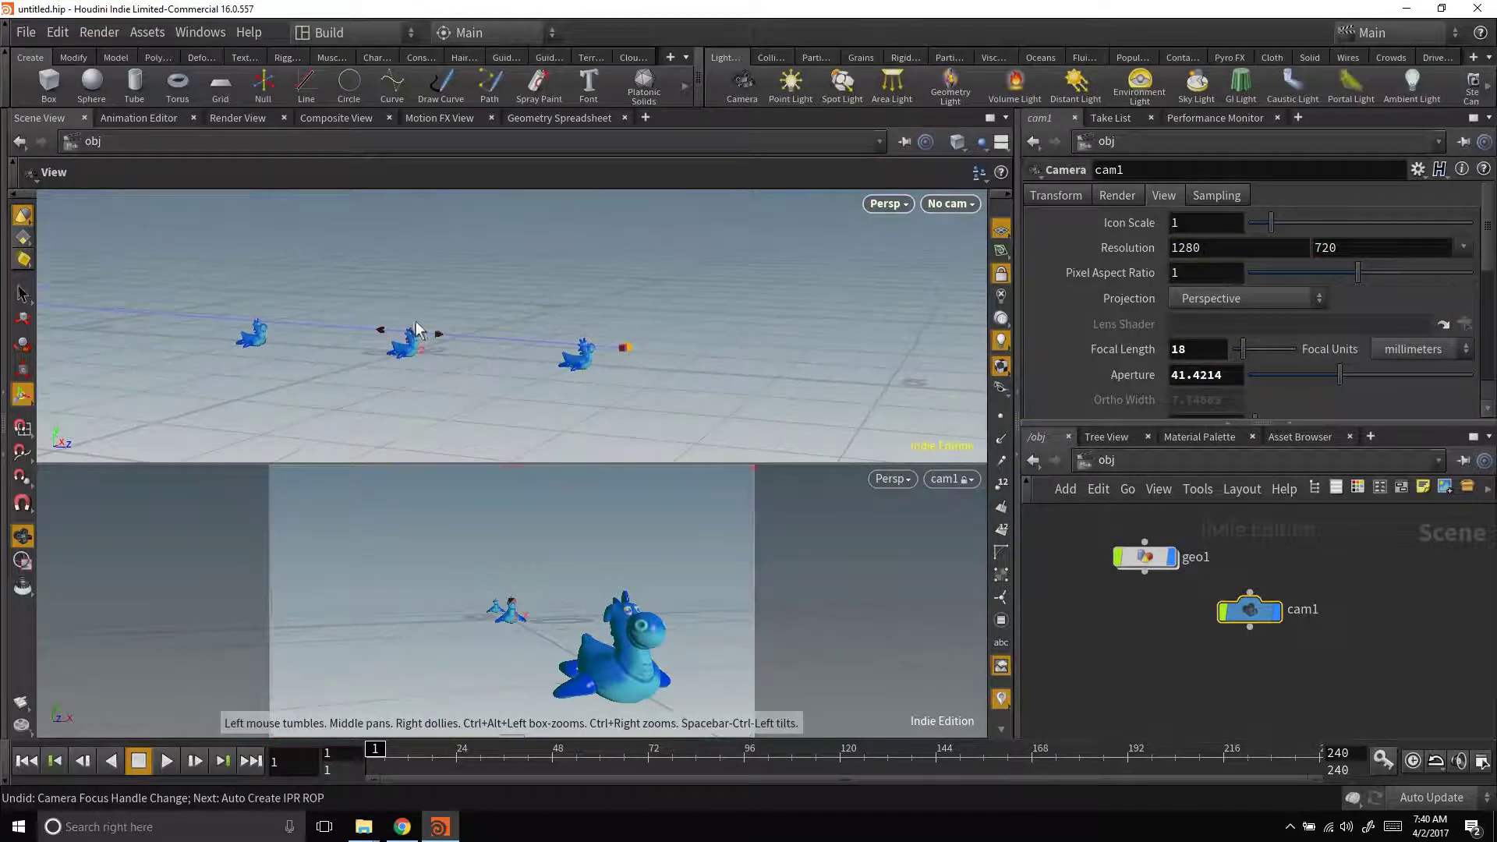
{"action": "key", "text": "Return"}
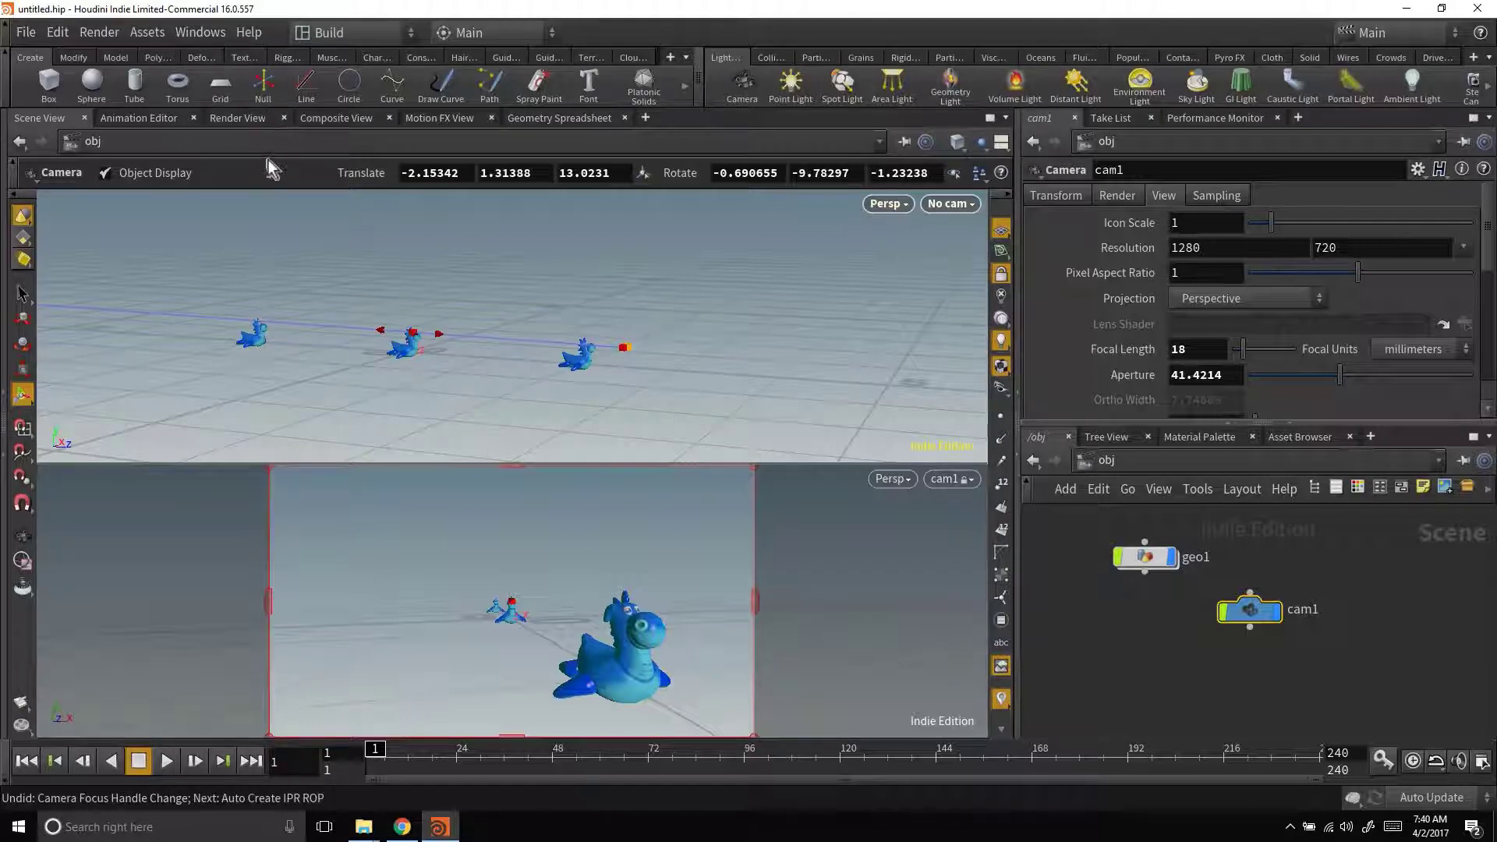
Step: Render the scene again to check the new focus range, and return to the scene view
{"action": "left_click", "coordinate": [266, 118]}
{"action": "left_click", "coordinate": [64, 147]}
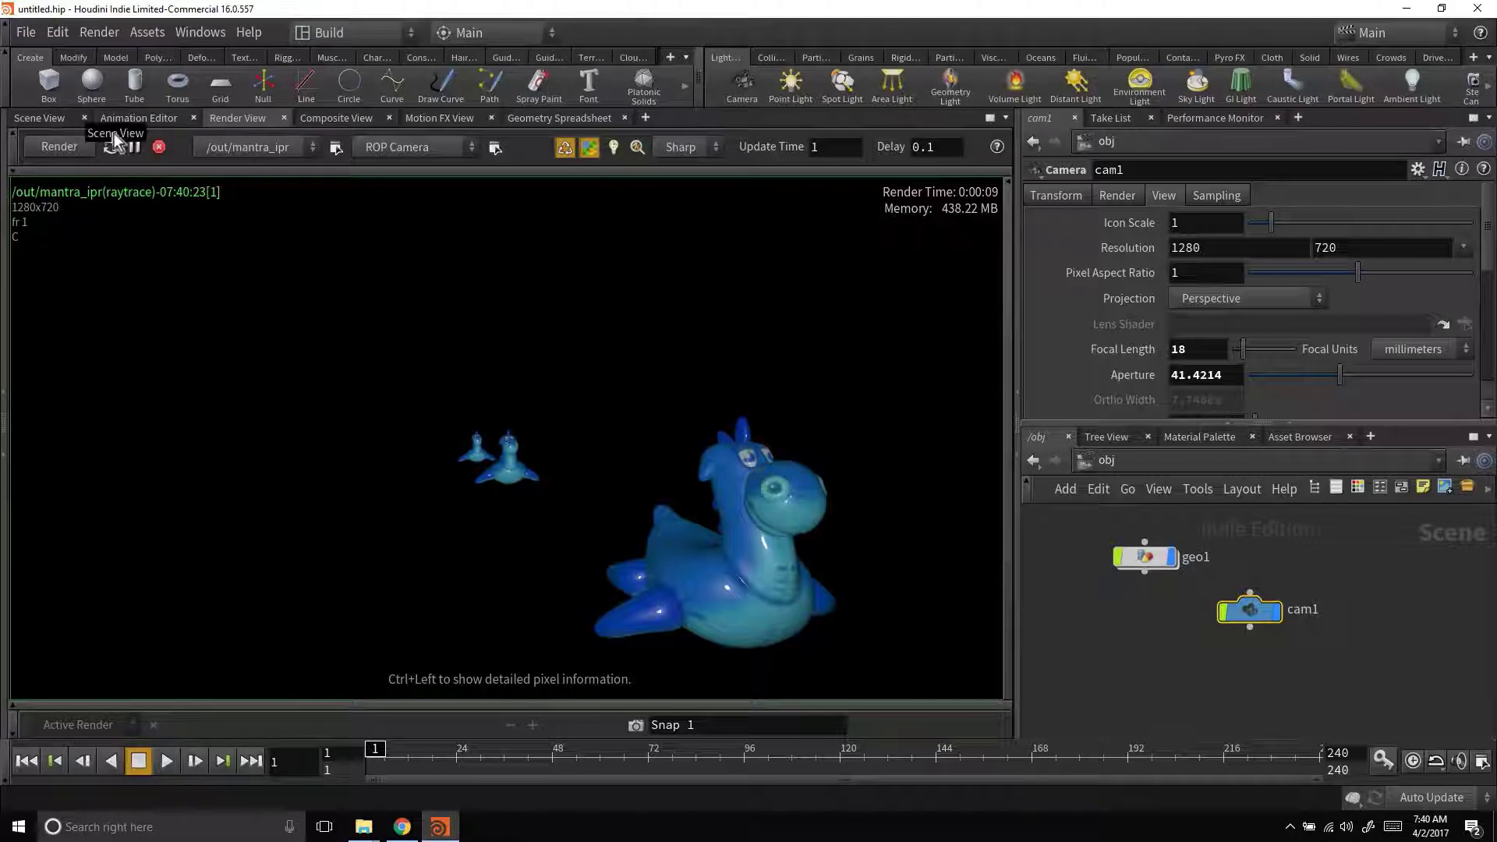
{"action": "left_click", "coordinate": [55, 118]}
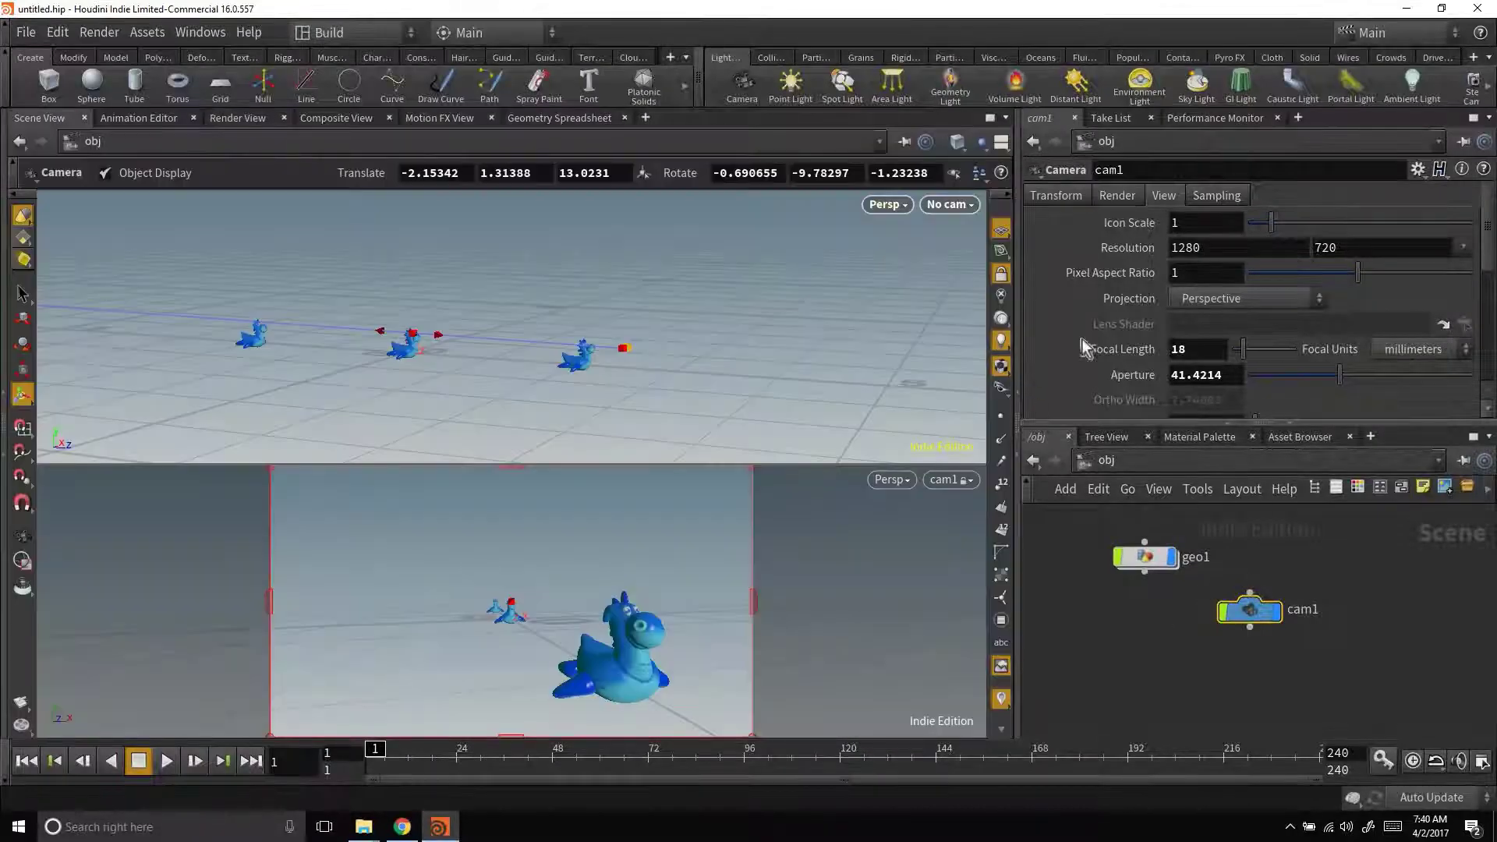
Step: Go to the out network and select the mantra_ipr node
{"action": "left_click", "coordinate": [1107, 458]}
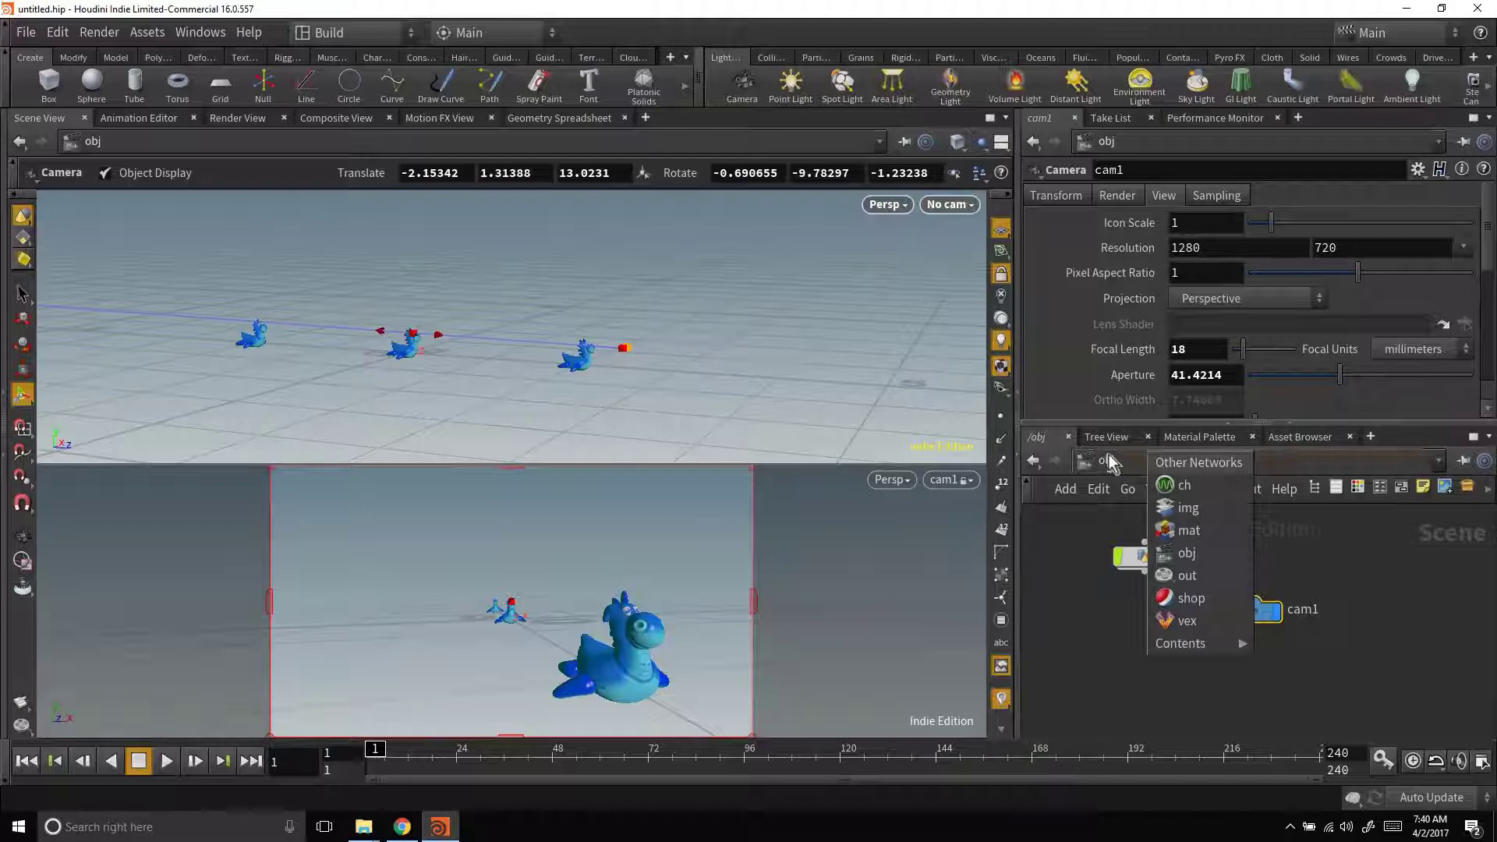
{"action": "left_click", "coordinate": [1190, 576]}
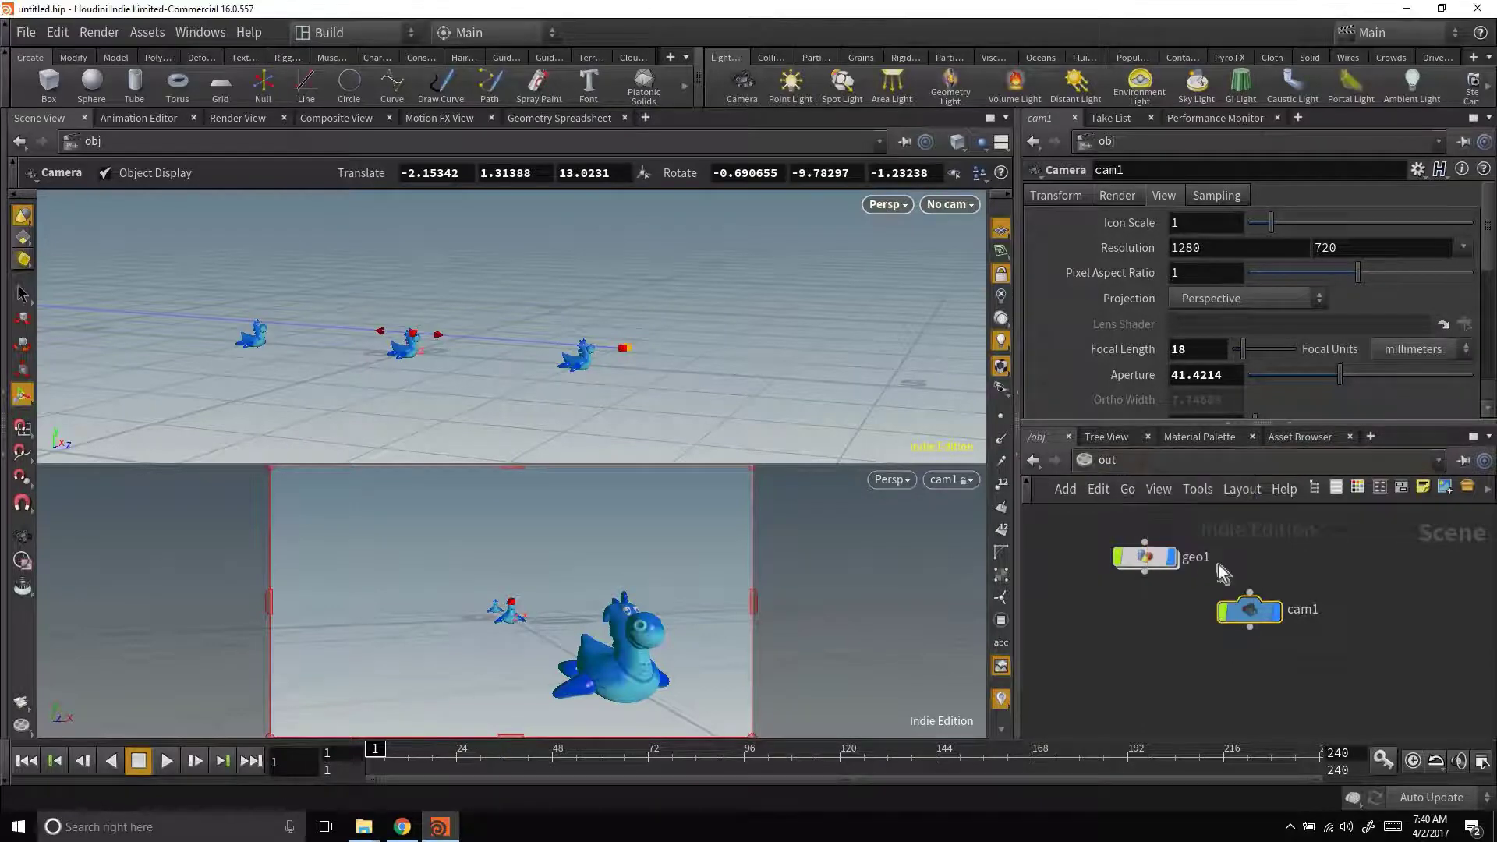
{"action": "left_click_drag", "start_coordinate": [1265, 624], "coordinate": [1234, 567]}
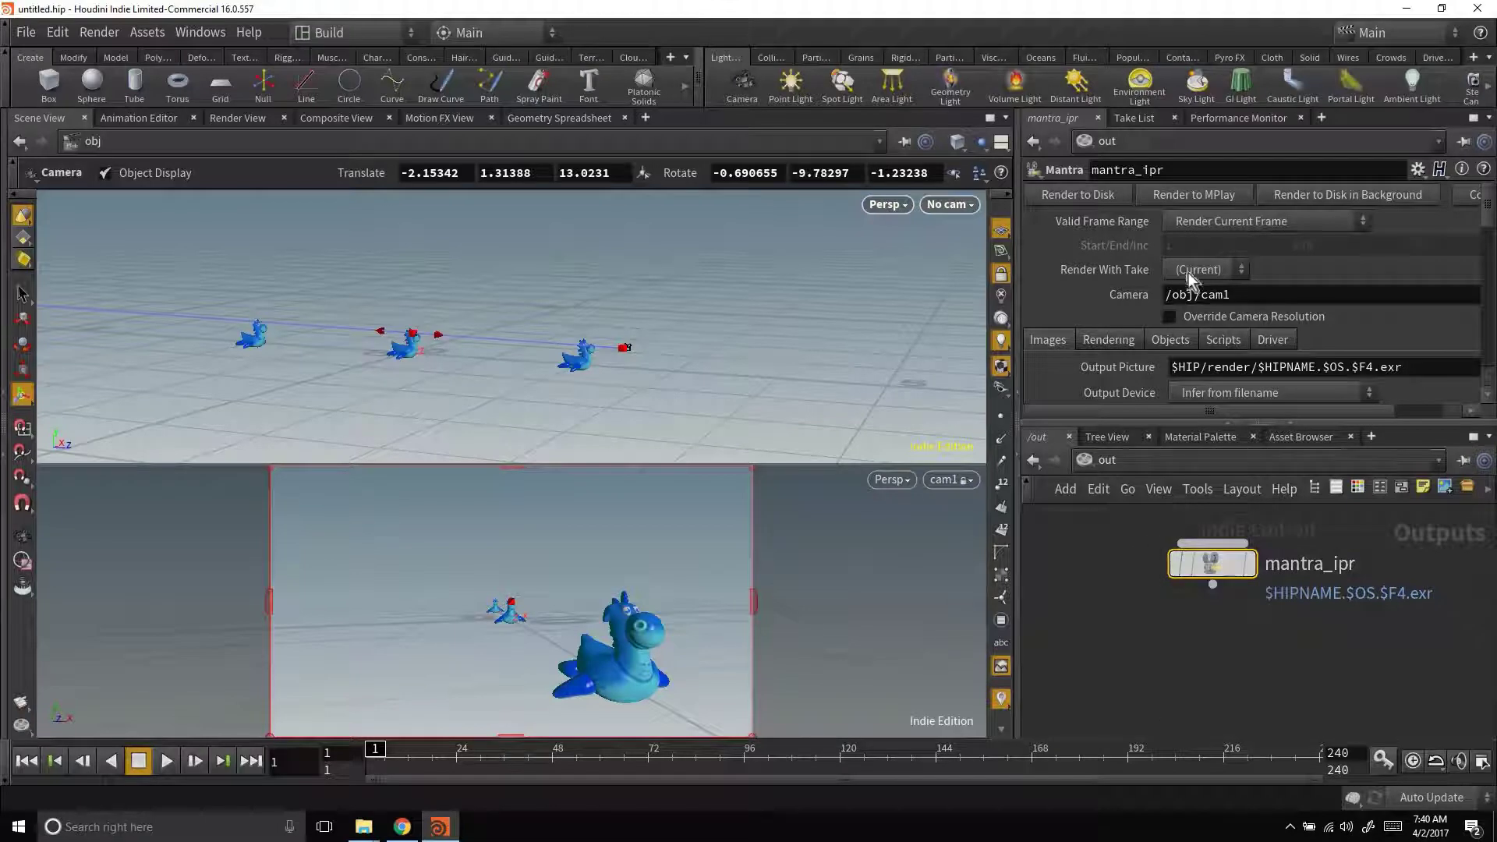
Step: Enable depth of field in the rendering settings of mantra_ipr
{"action": "scroll", "coordinate": [1187, 273], "scroll_direction": "down", "scroll_amount": 2}
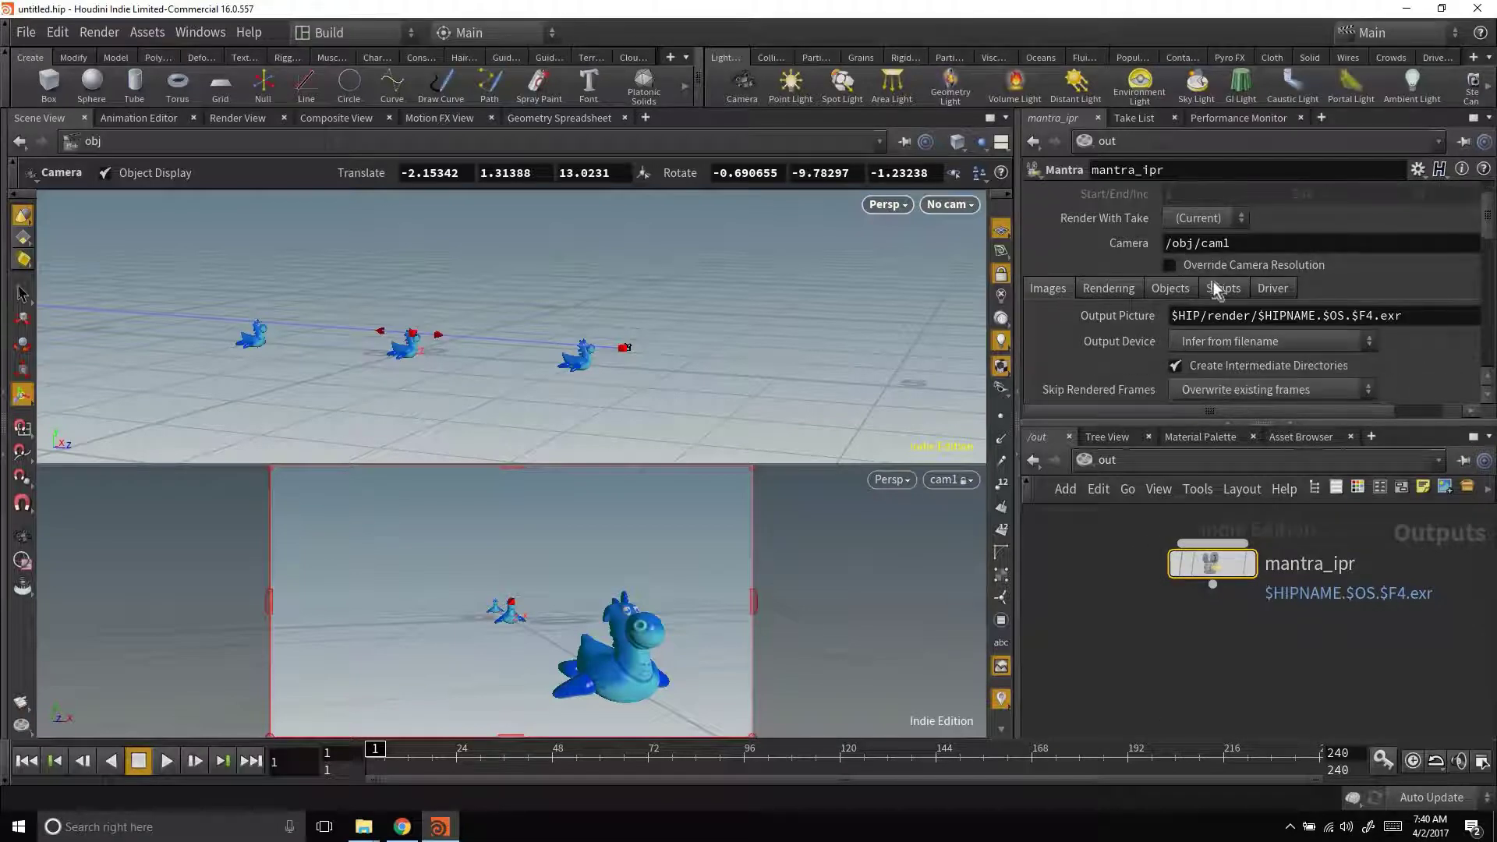
{"action": "scroll", "coordinate": [1217, 273], "scroll_direction": "up", "scroll_amount": 1}
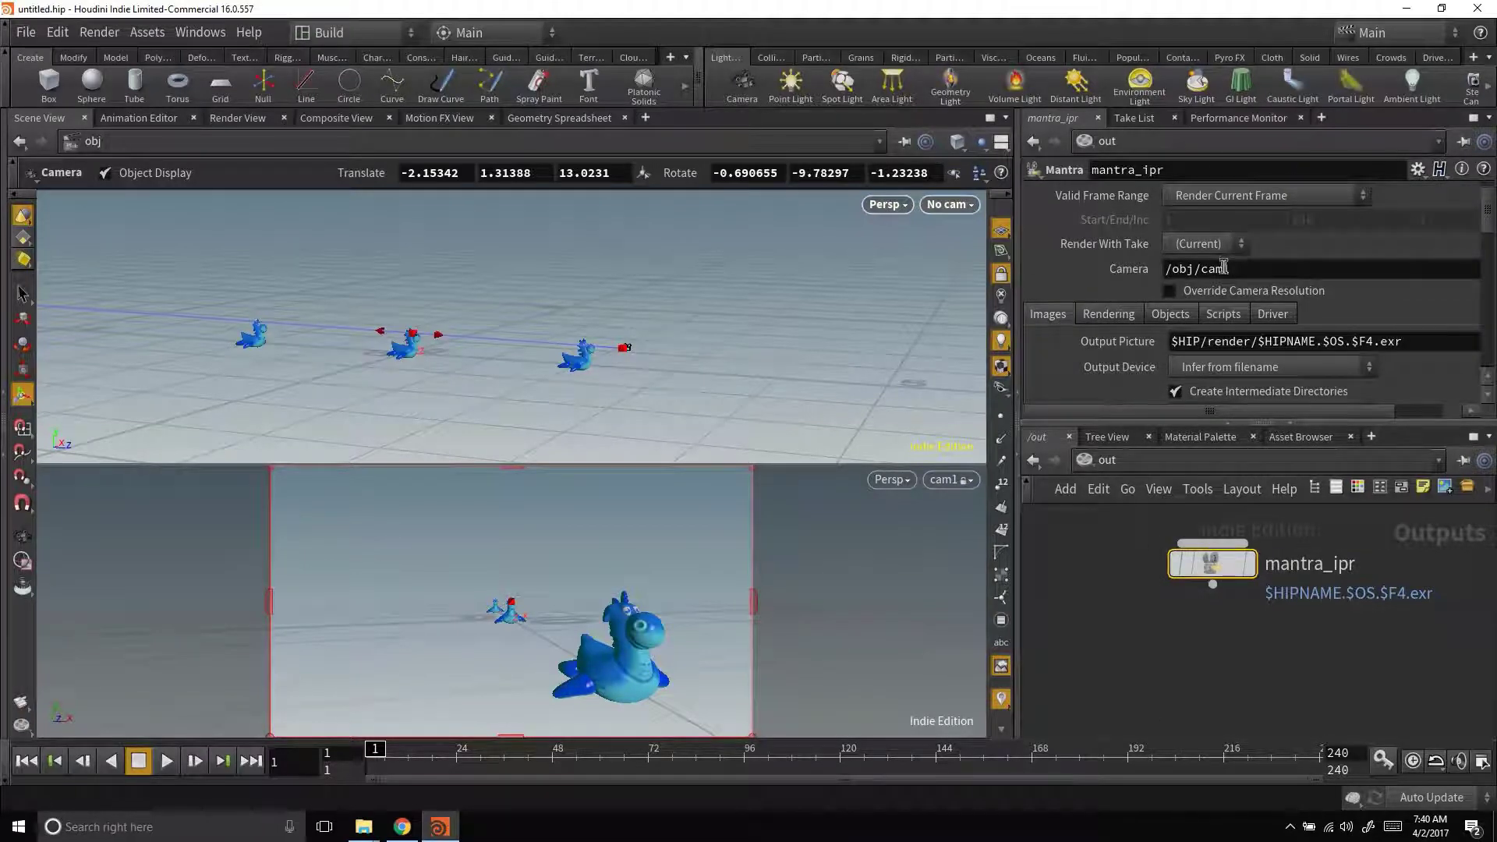
{"action": "scroll", "coordinate": [1235, 269], "scroll_direction": "up", "scroll_amount": 1}
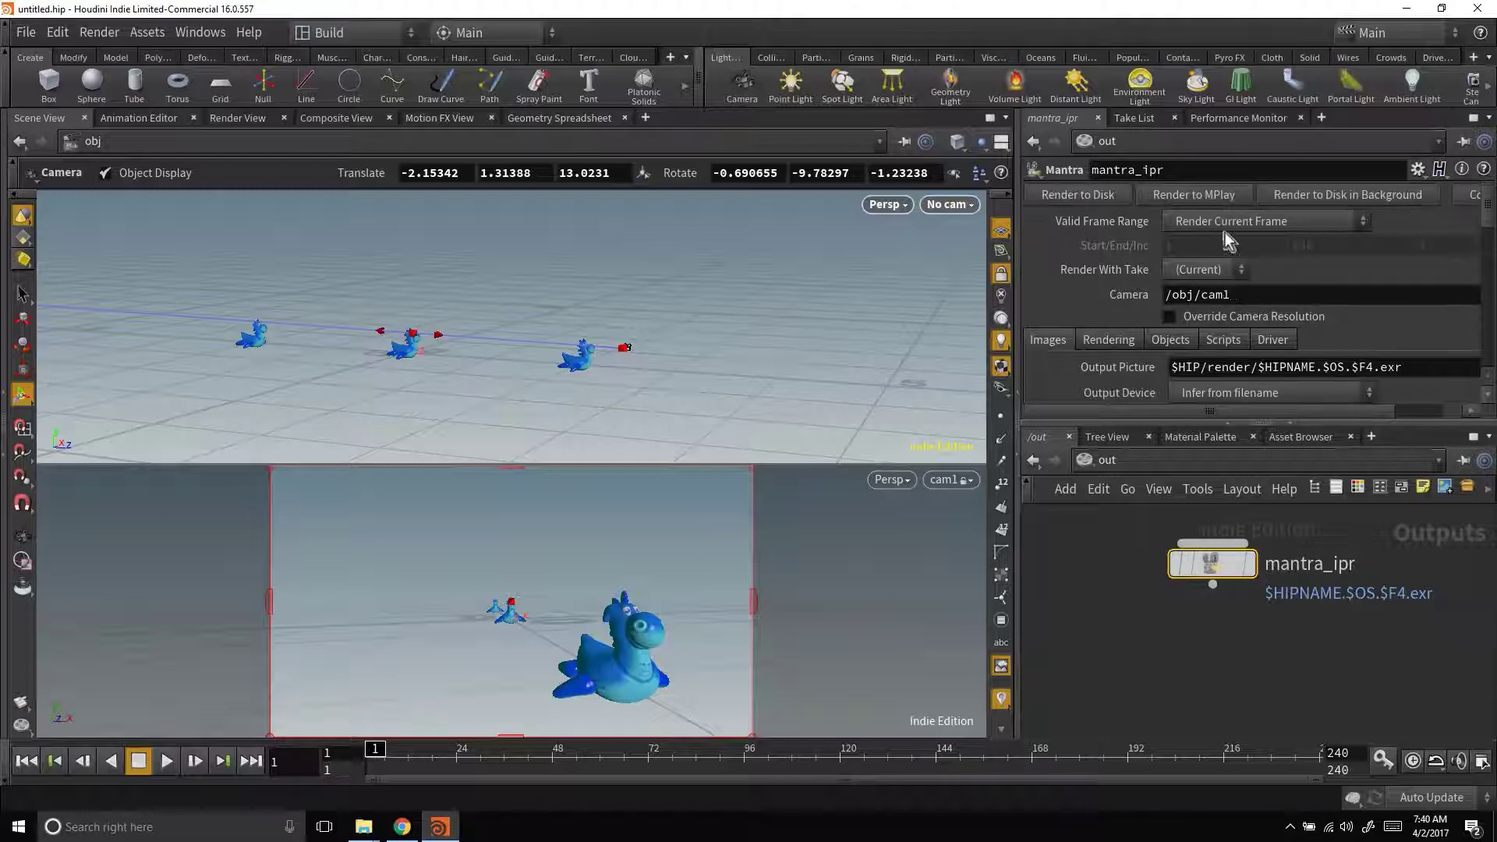
{"action": "scroll", "coordinate": [1220, 273], "scroll_direction": "down", "scroll_amount": 4}
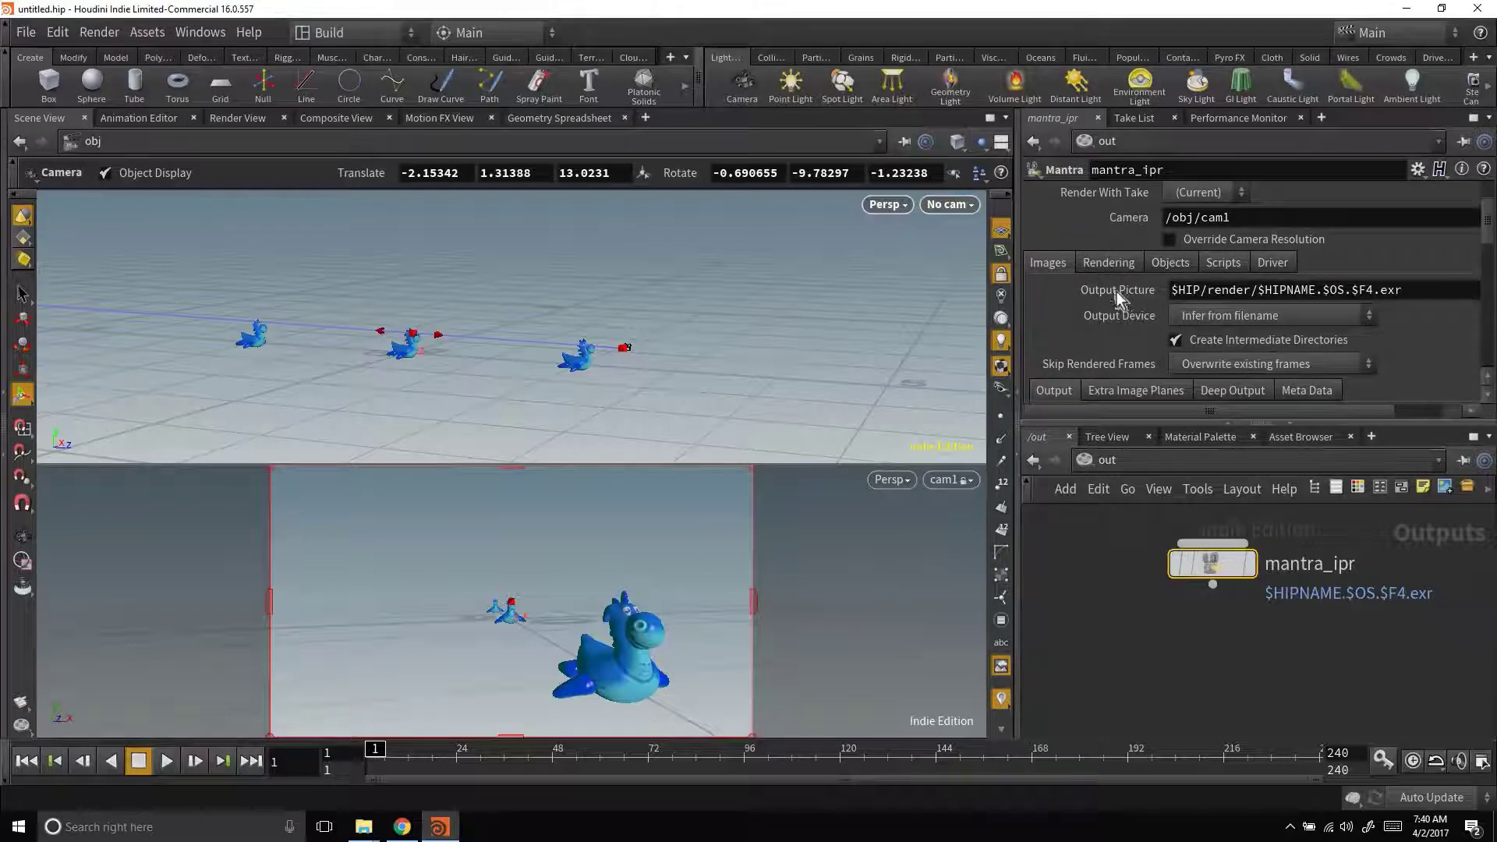
{"action": "left_click", "coordinate": [1107, 234]}
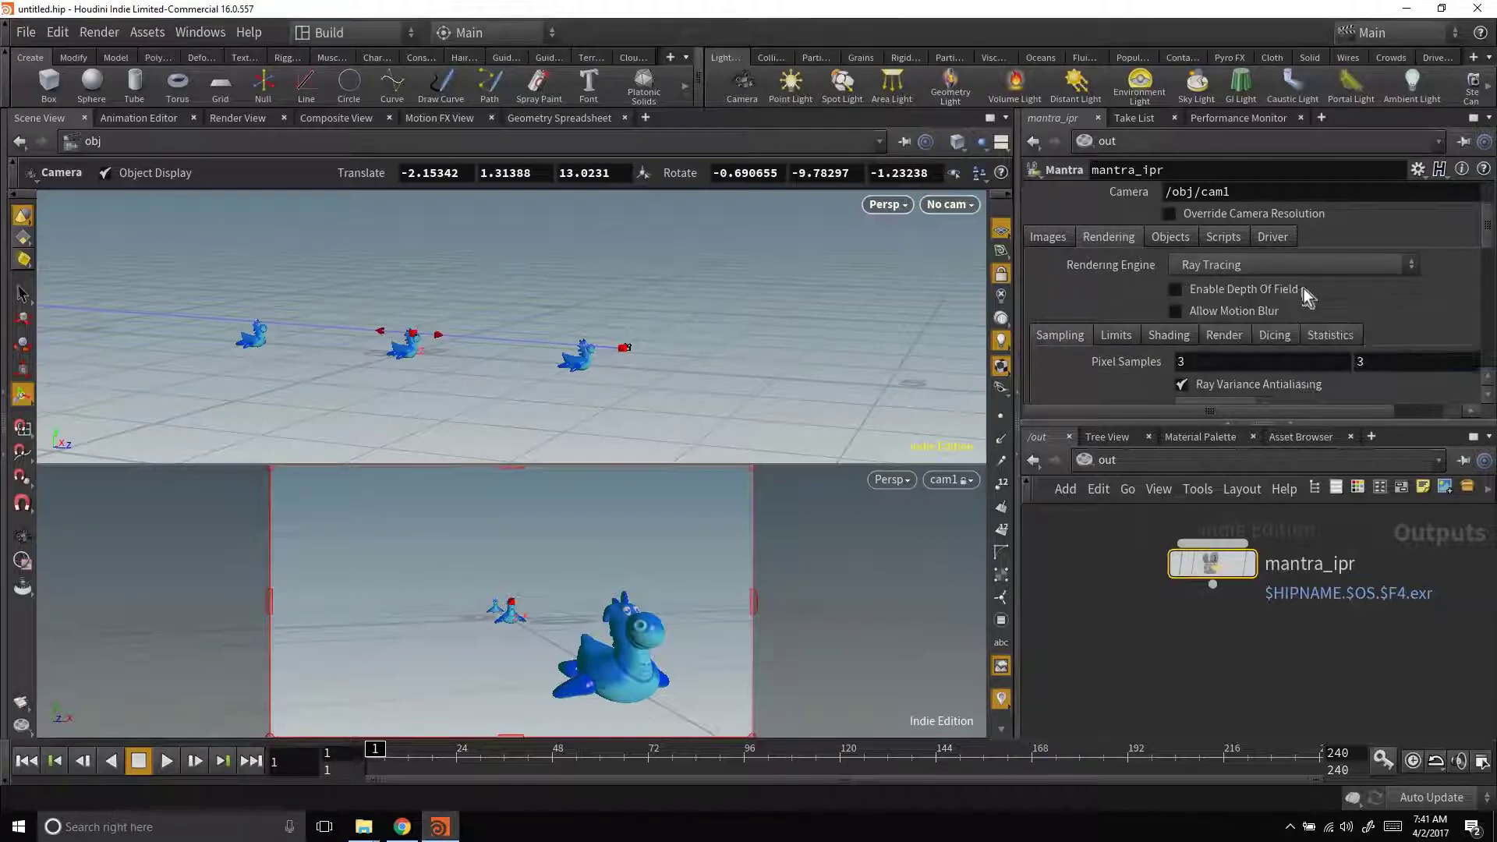
{"action": "left_click", "coordinate": [1227, 293]}
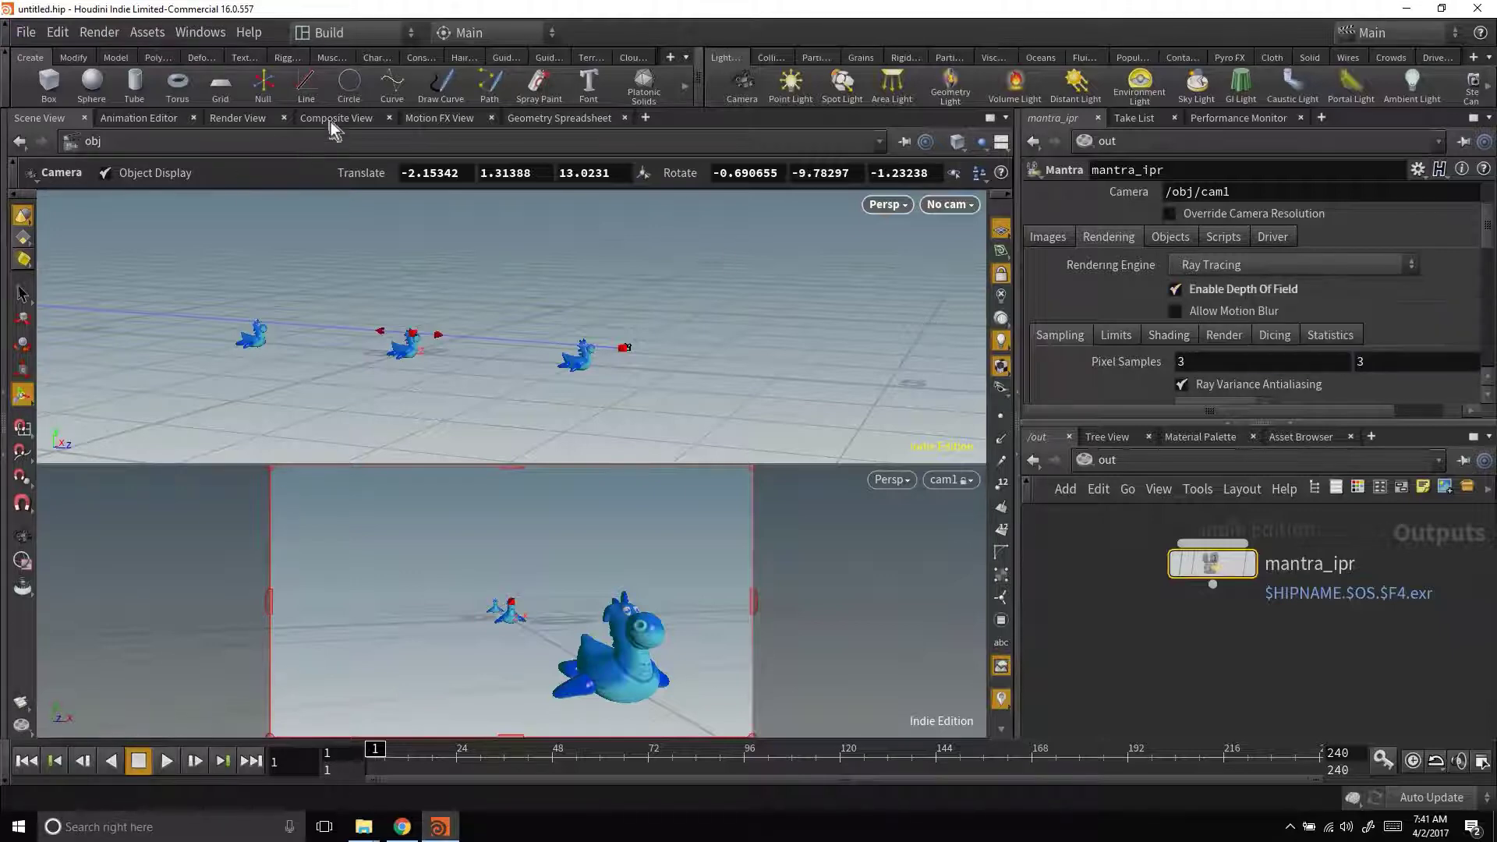
Step: Check the scene render with depth of field enabled, and return to the scene view
{"action": "left_click", "coordinate": [248, 117]}
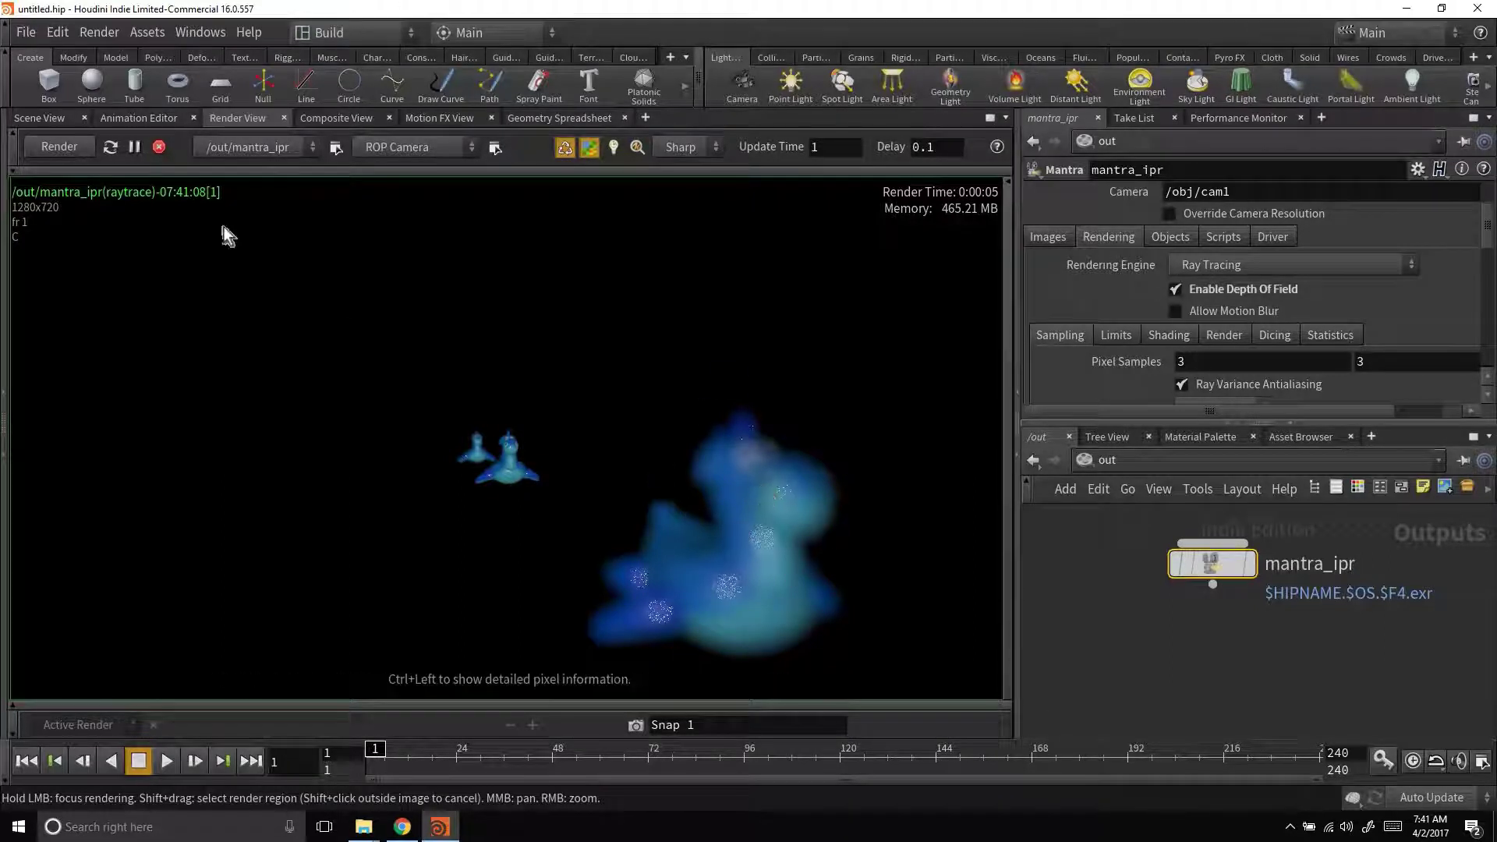
{"action": "left_click", "coordinate": [43, 117]}
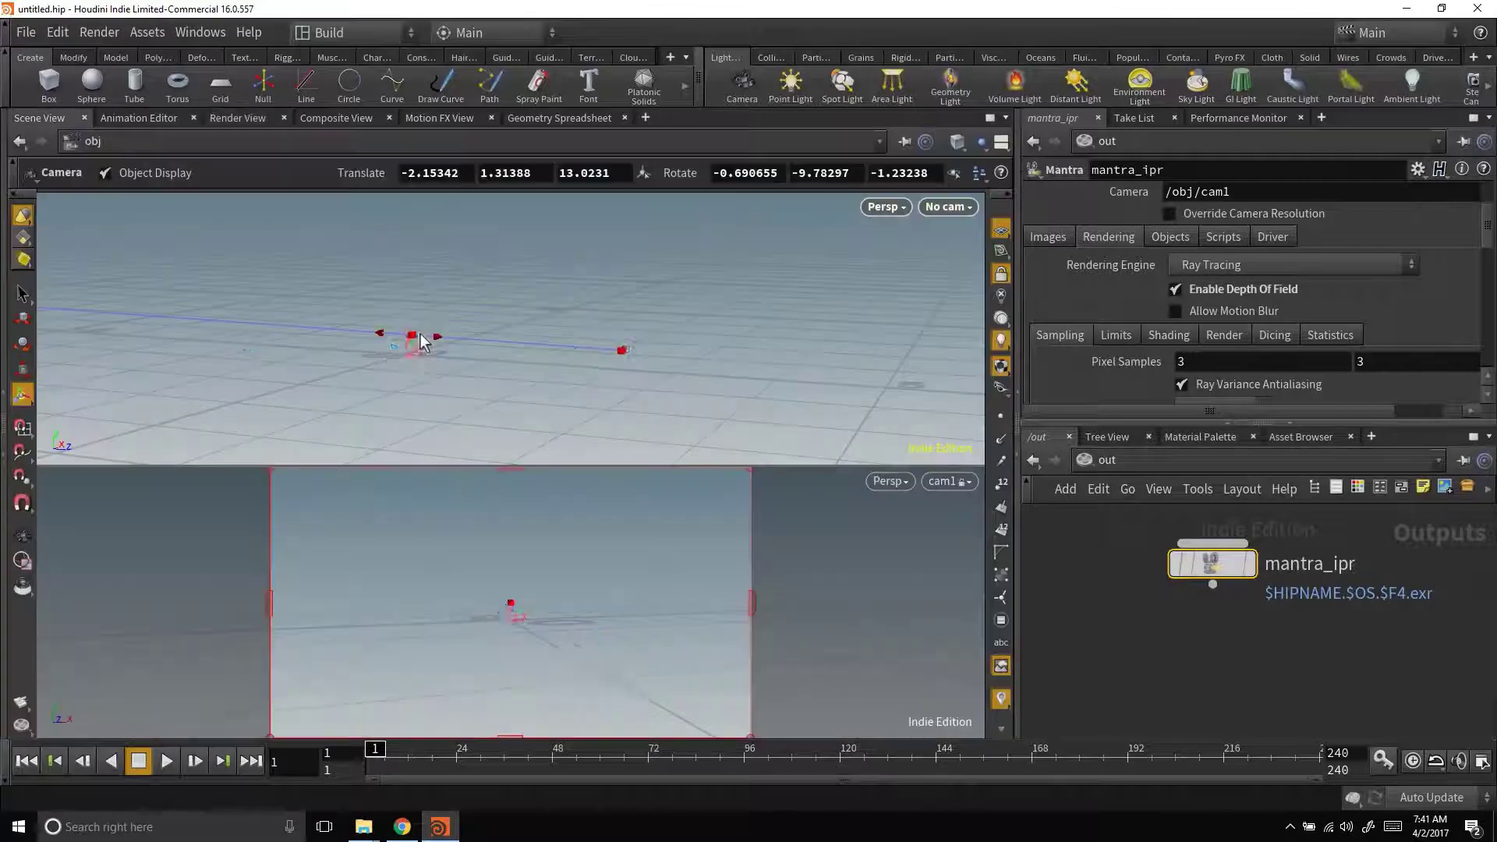
{"action": "key", "text": "Escape"}
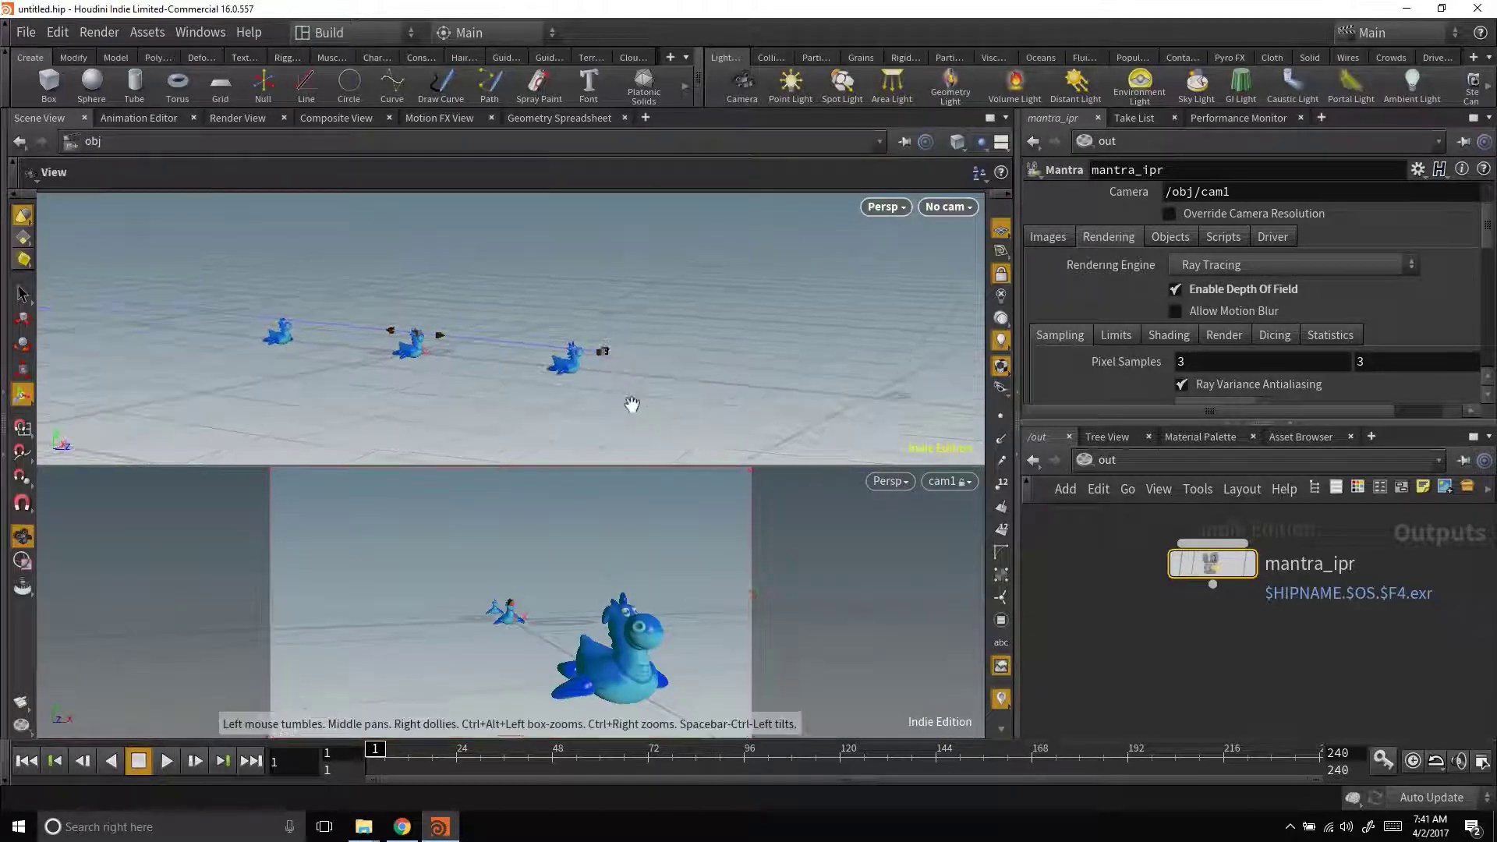
Step: Create a box object at the world origin, around the middle toy
{"action": "mouse_move", "coordinate": [712, 368]}
{"action": "left_mouse_down"}
{"action": "mouse_move", "coordinate": [643, 407]}
{"action": "mouse_move", "coordinate": [708, 363]}
{"action": "left_mouse_up"}
{"action": "key", "text": "Escape"}
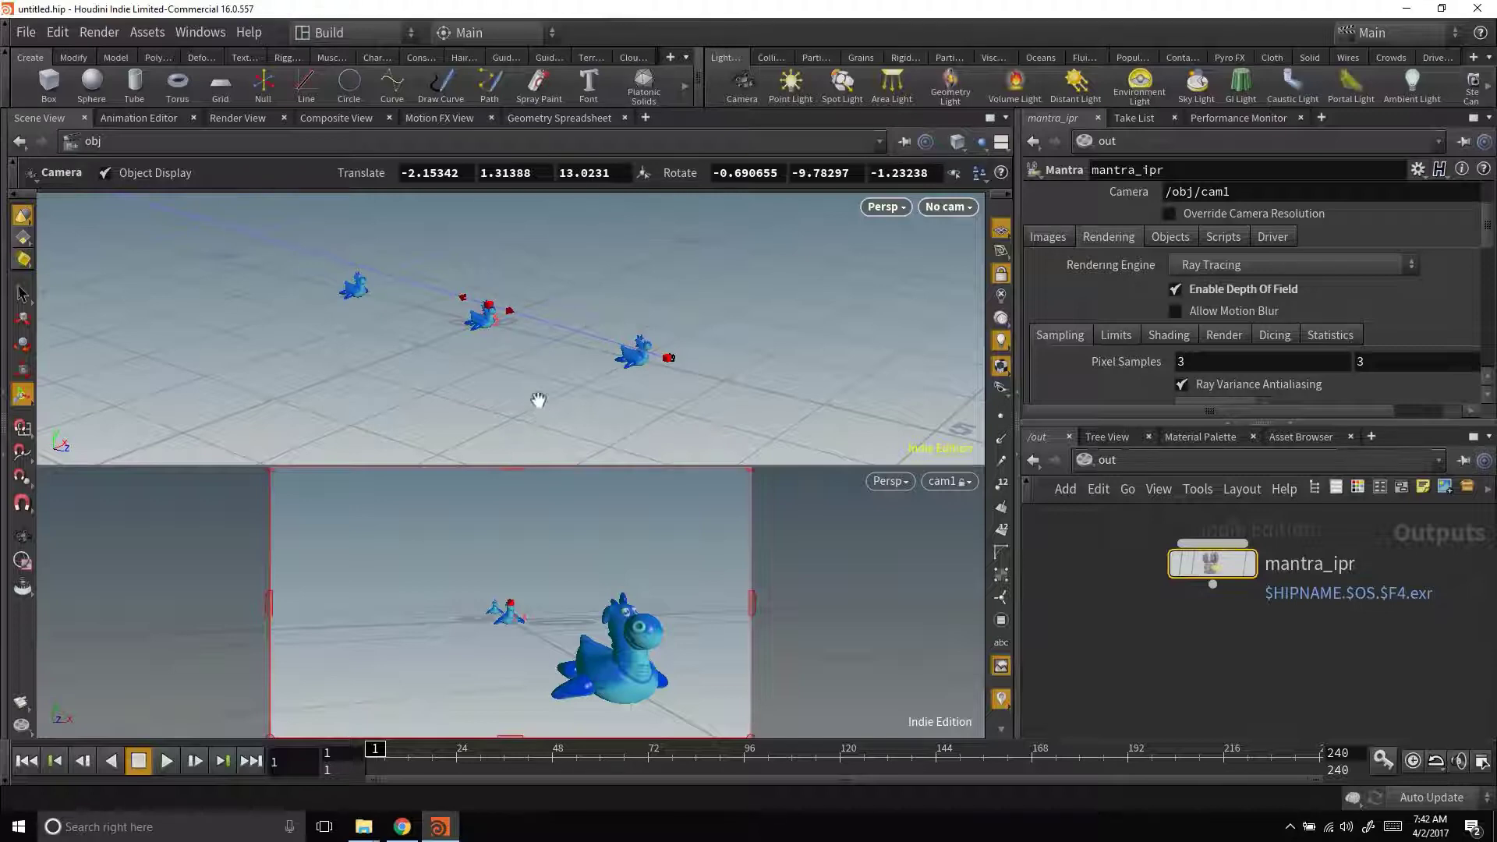
{"action": "left_click_drag", "start_coordinate": [588, 408], "coordinate": [592, 406]}
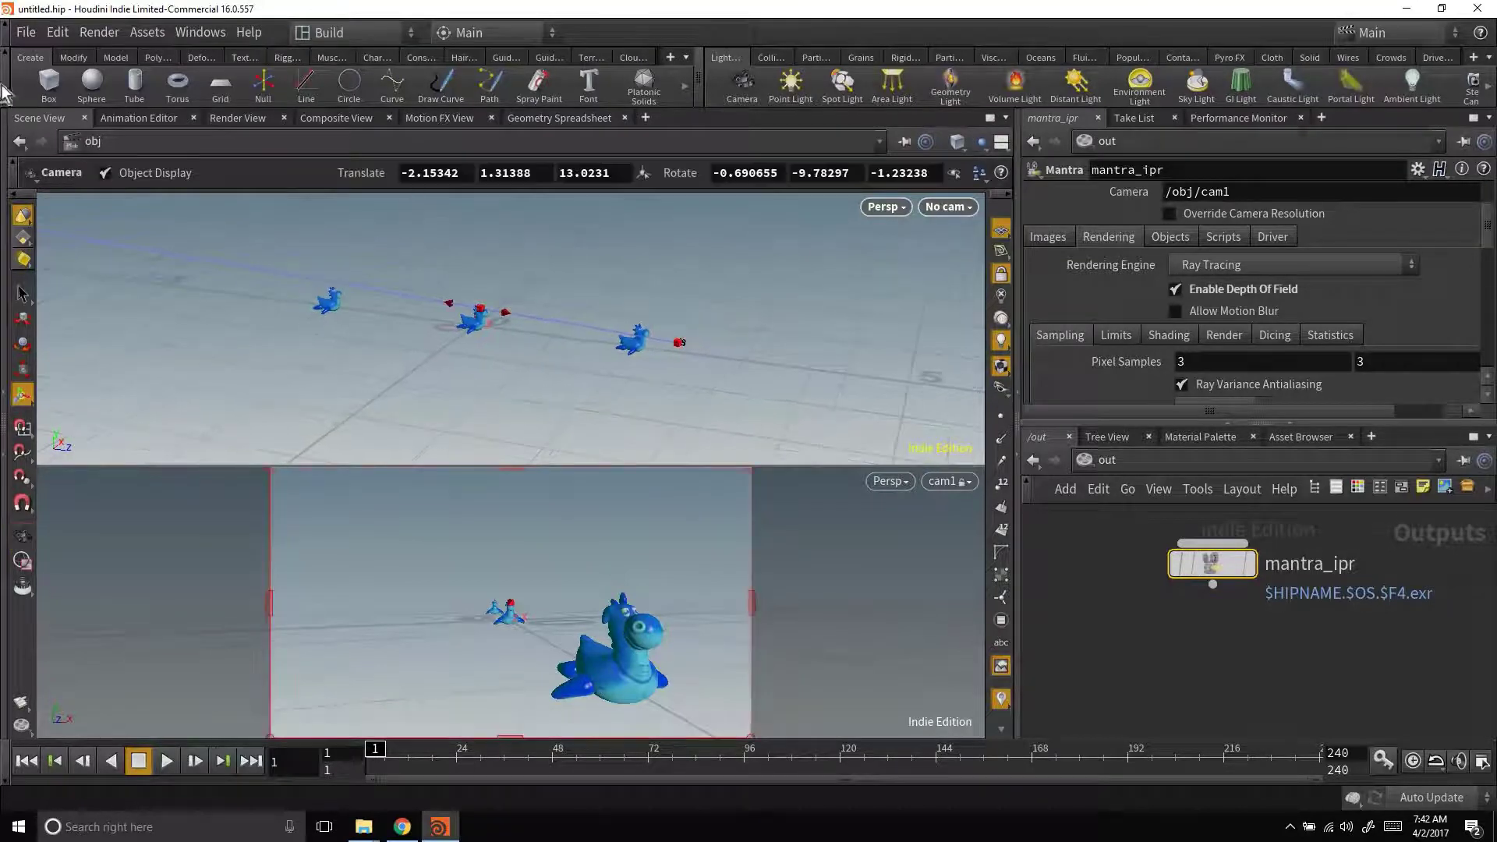
{"action": "left_click", "coordinate": [52, 79]}
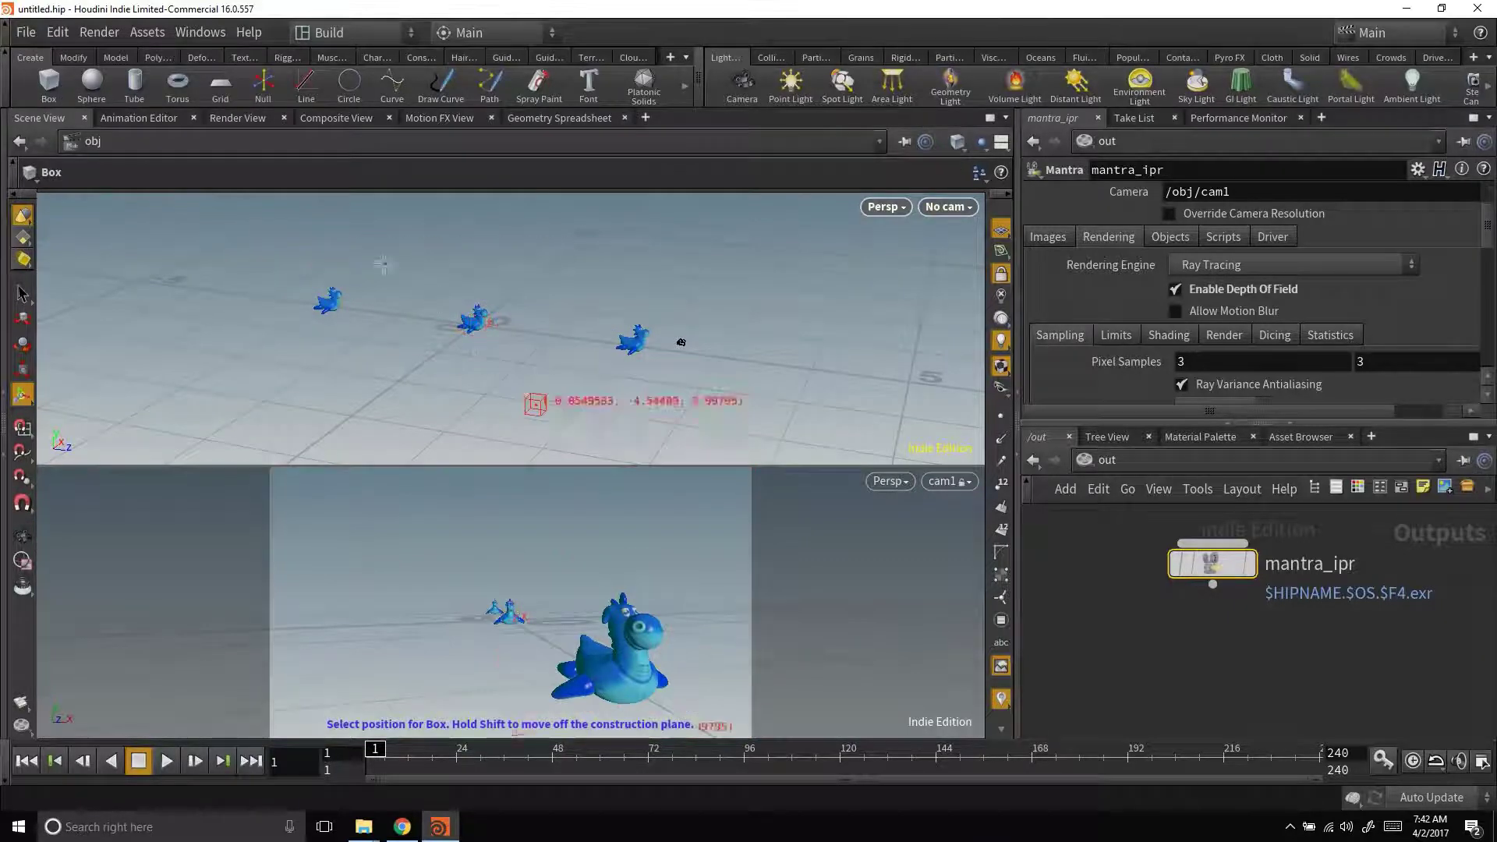
{"action": "key", "text": "Escape"}
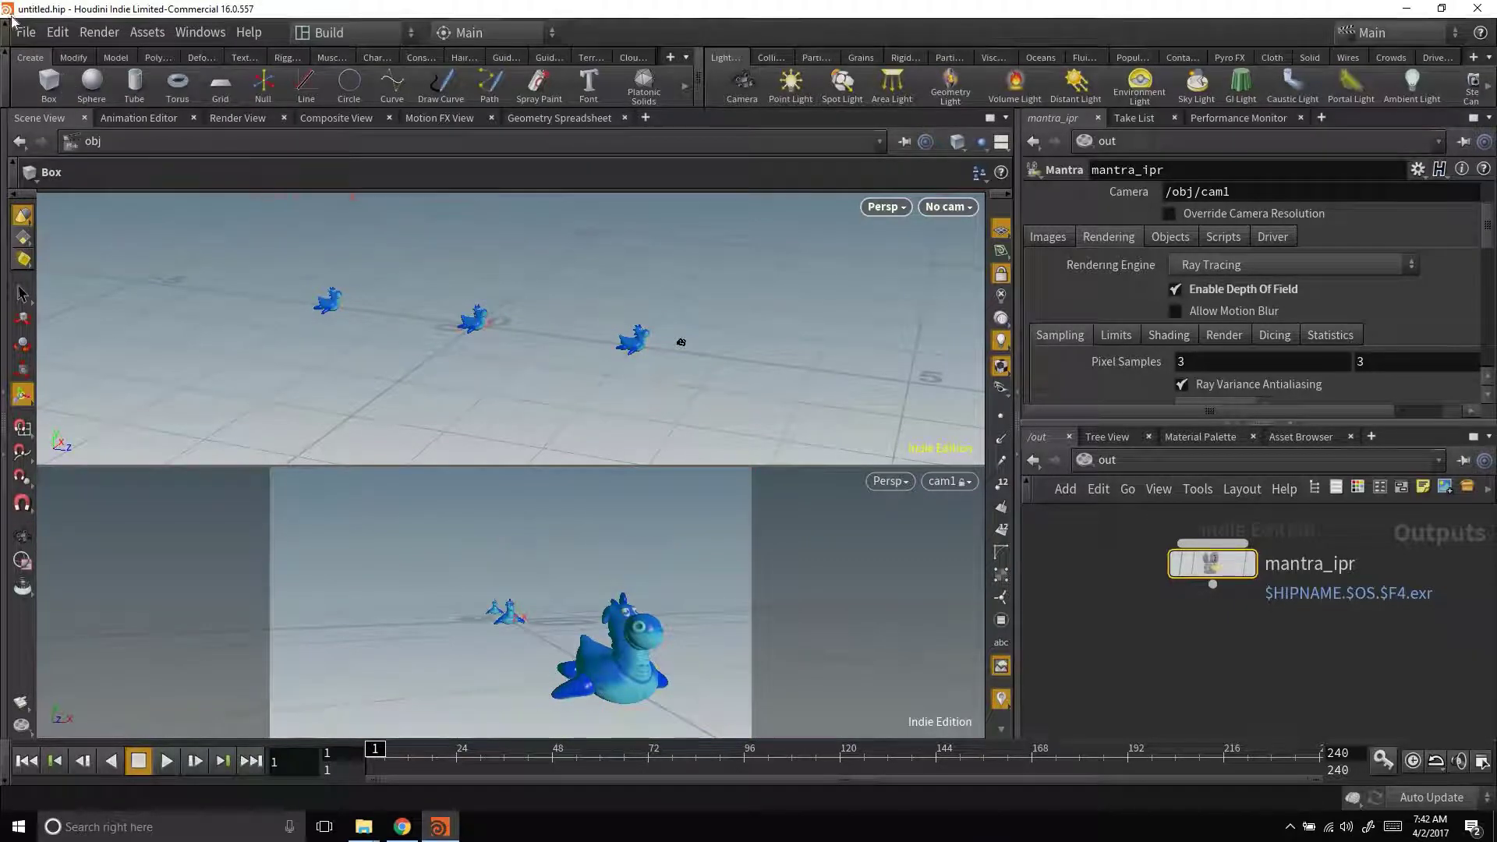
{"action": "left_click", "coordinate": [50, 86]}
{"action": "key", "text": "Return"}
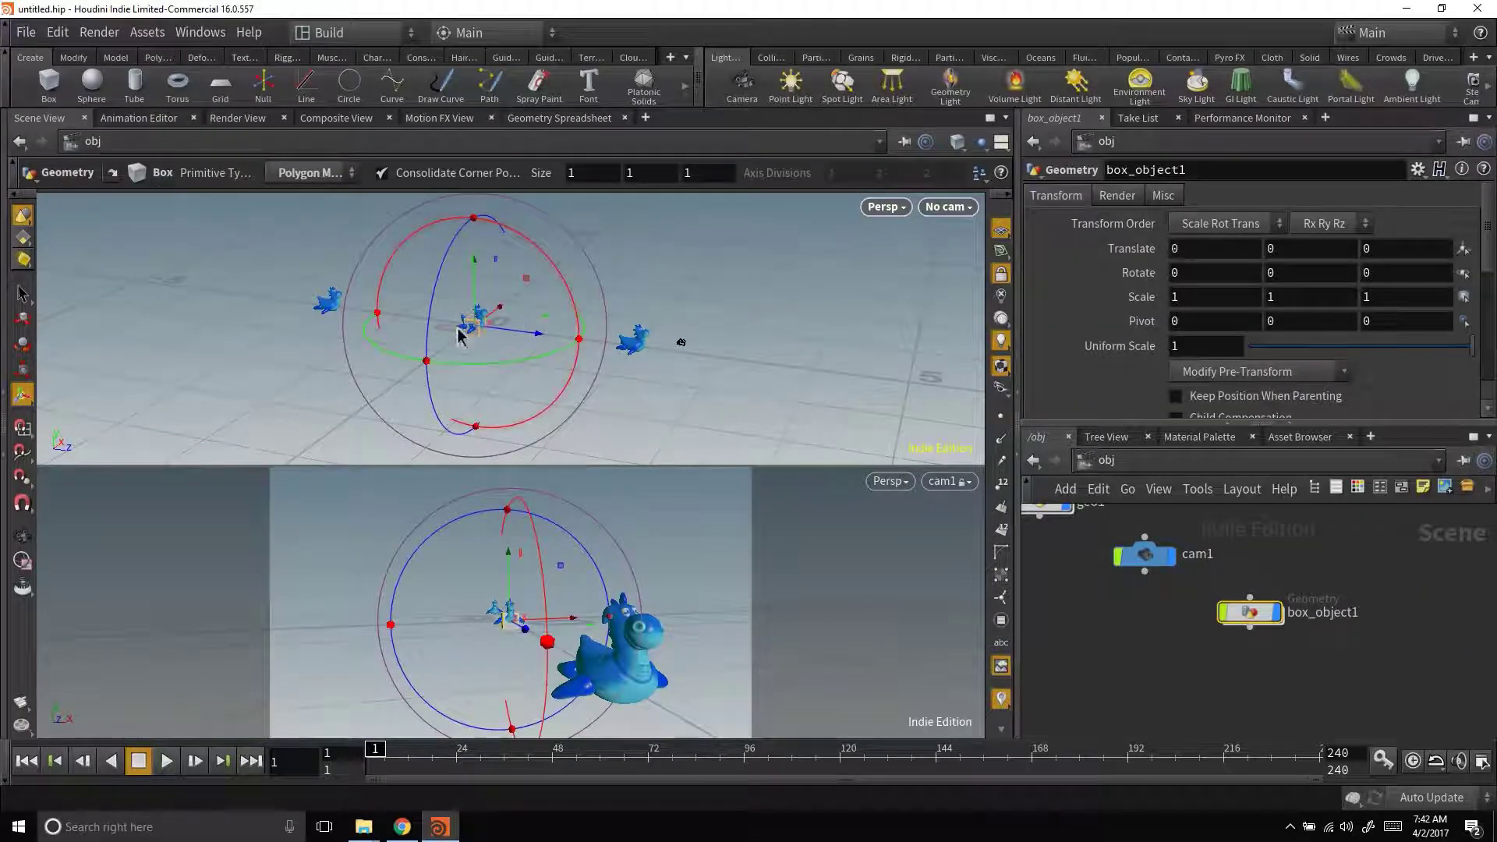
Step: Scale the box uniformly to about 26.4 so that it surrounds the toys, undoing the surplus last change
{"action": "key", "text": "r"}
{"action": "key", "text": "e"}
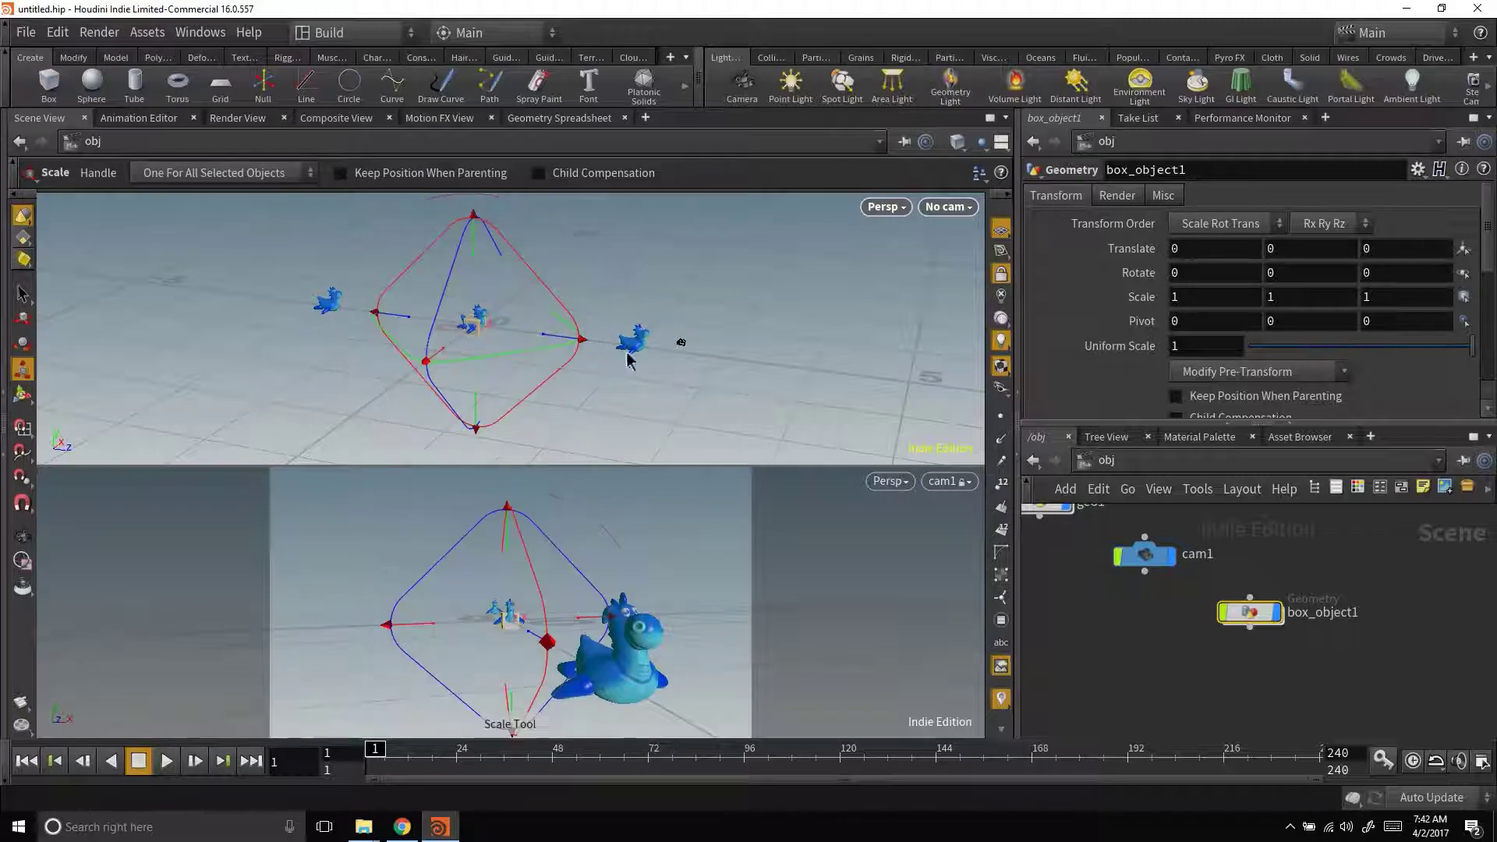
{"action": "middle_click_drag", "start_coordinate": [651, 350], "coordinate": [1399, 481]}
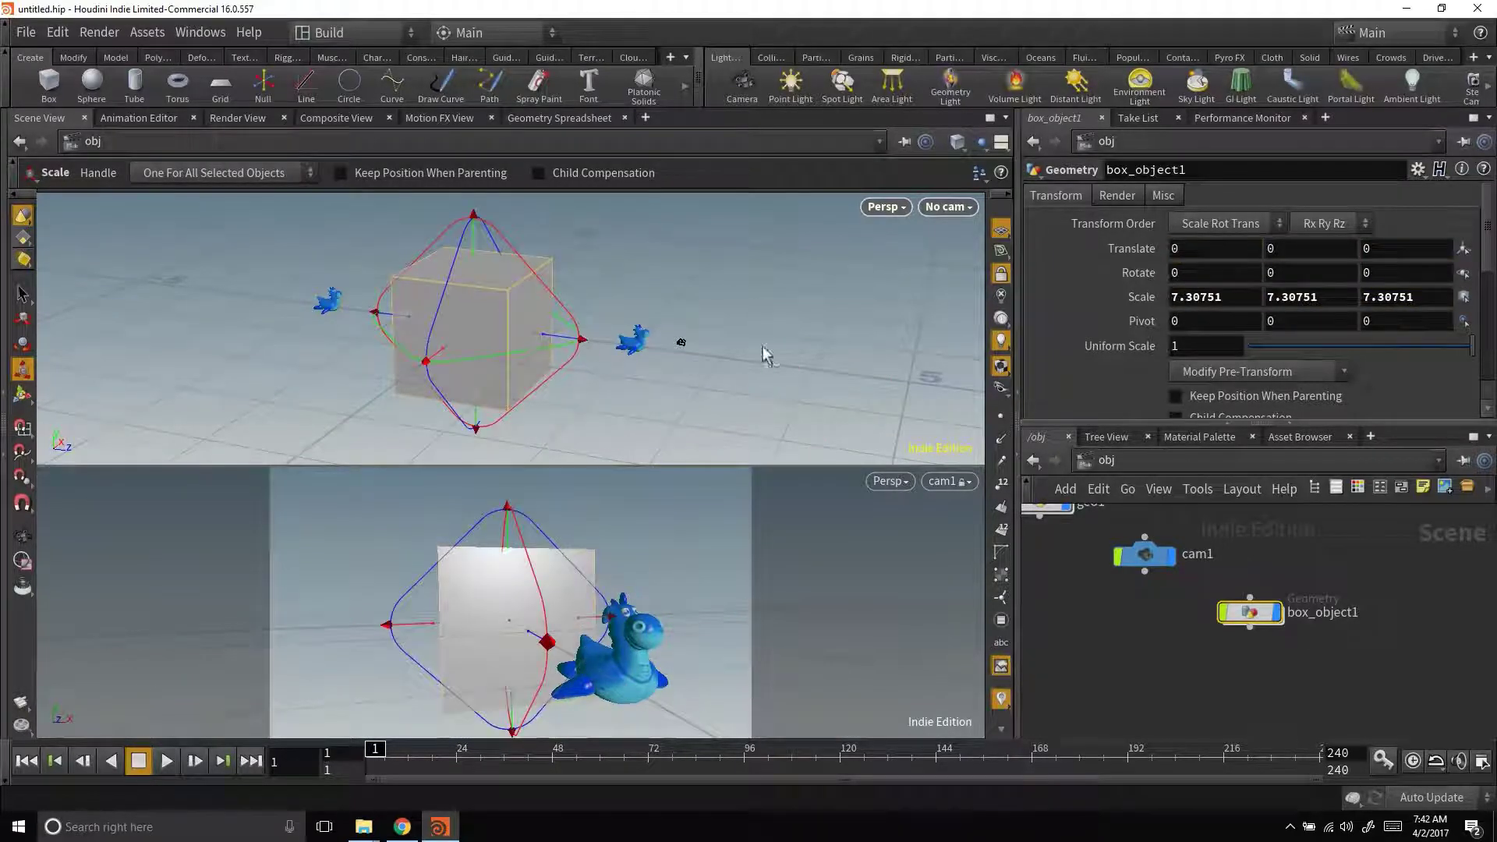
{"action": "middle_click_drag", "start_coordinate": [764, 355], "coordinate": [902, 351]}
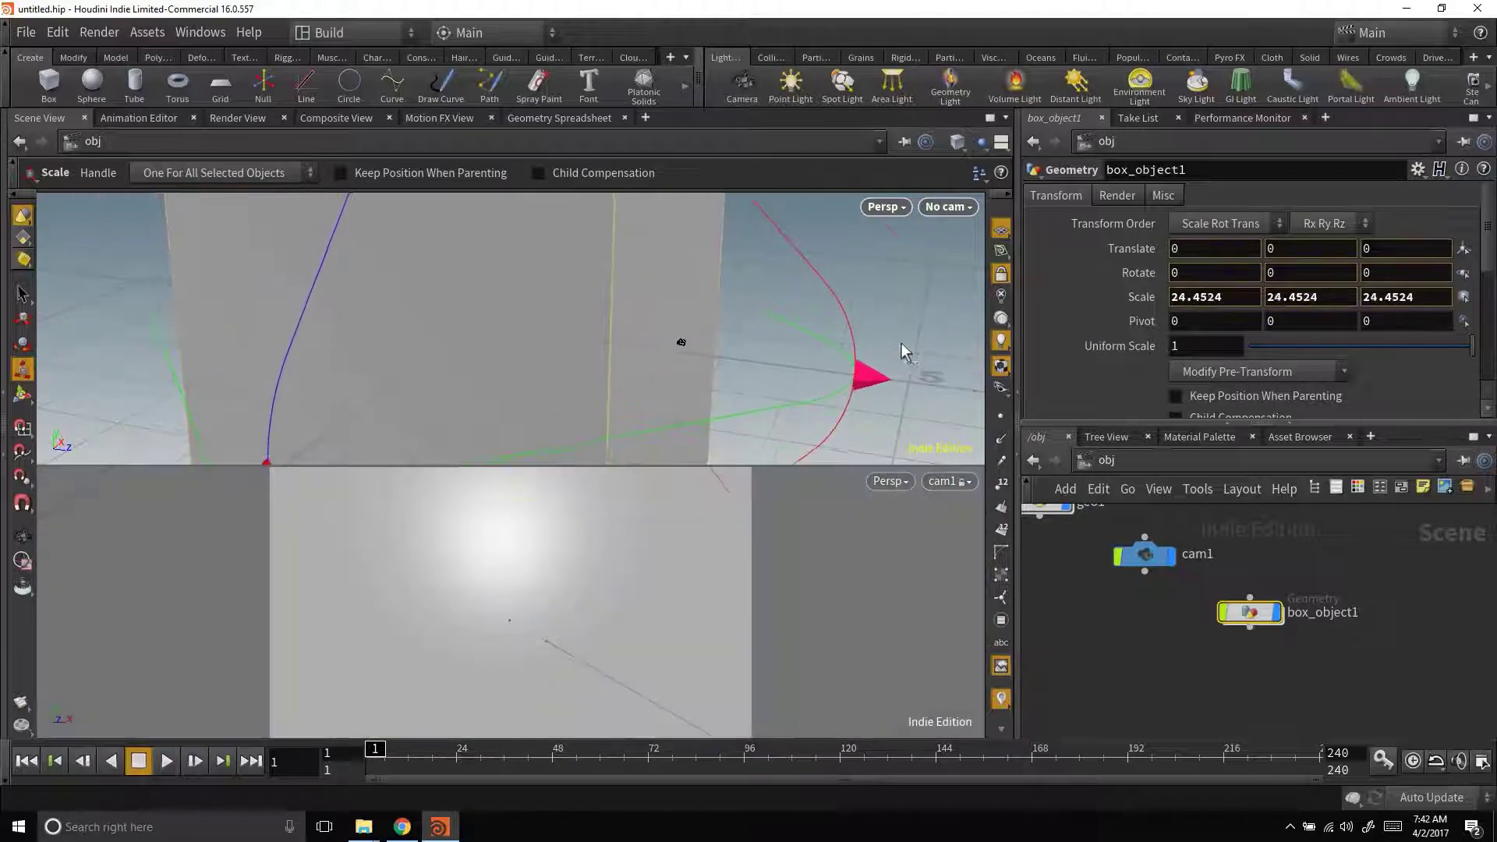
{"action": "middle_click_drag", "start_coordinate": [644, 367], "coordinate": [507, 536]}
{"action": "key", "text": "ctrl+z"}
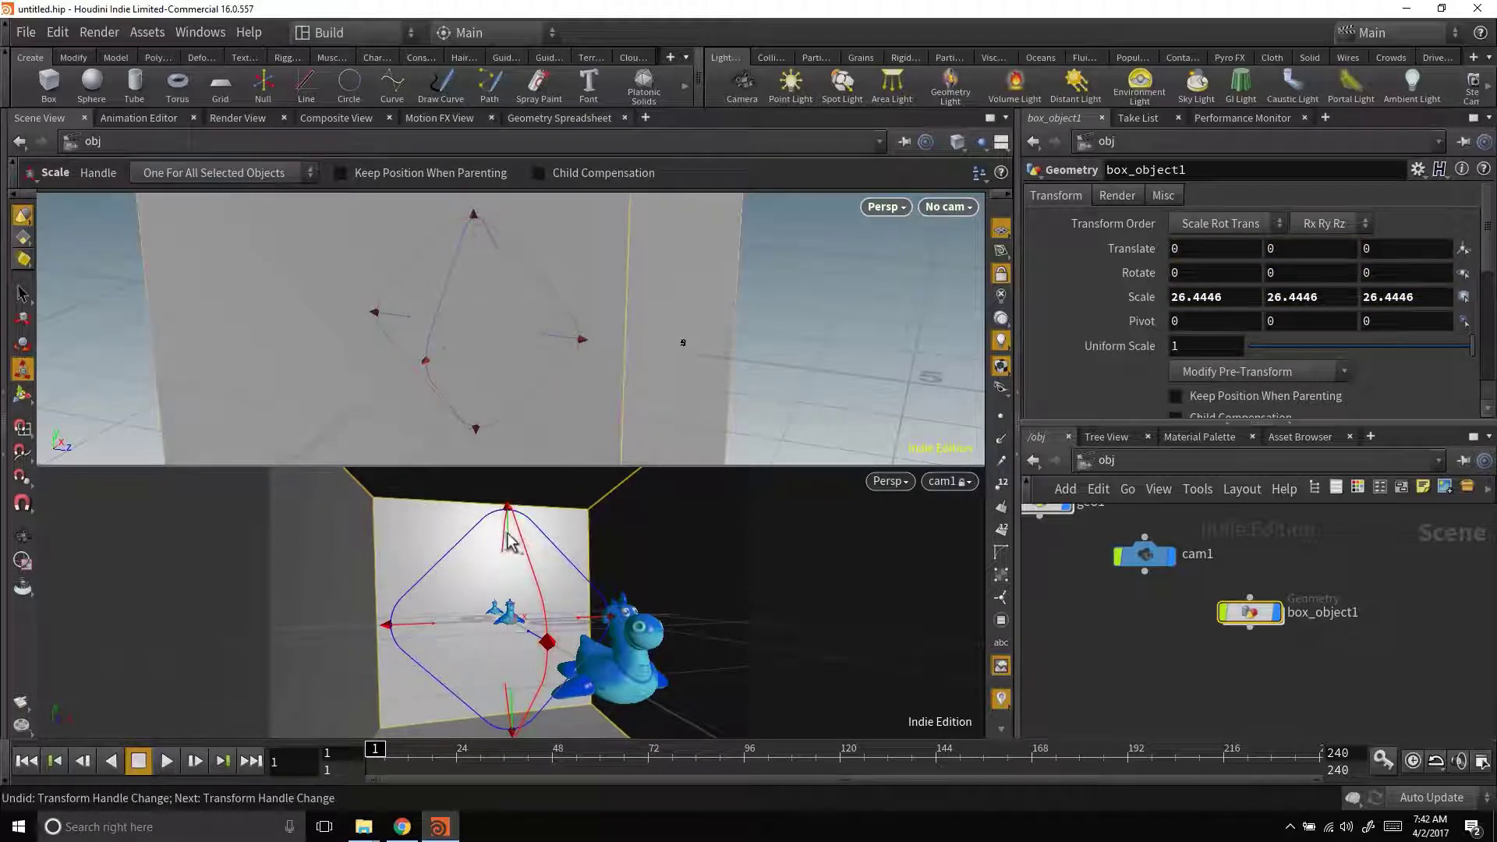
Step: Stretch the box to a scale of about 93.1 in X and 44 in Y so it fills the camera frame
{"action": "left_click_drag", "start_coordinate": [508, 540], "coordinate": [514, 502]}
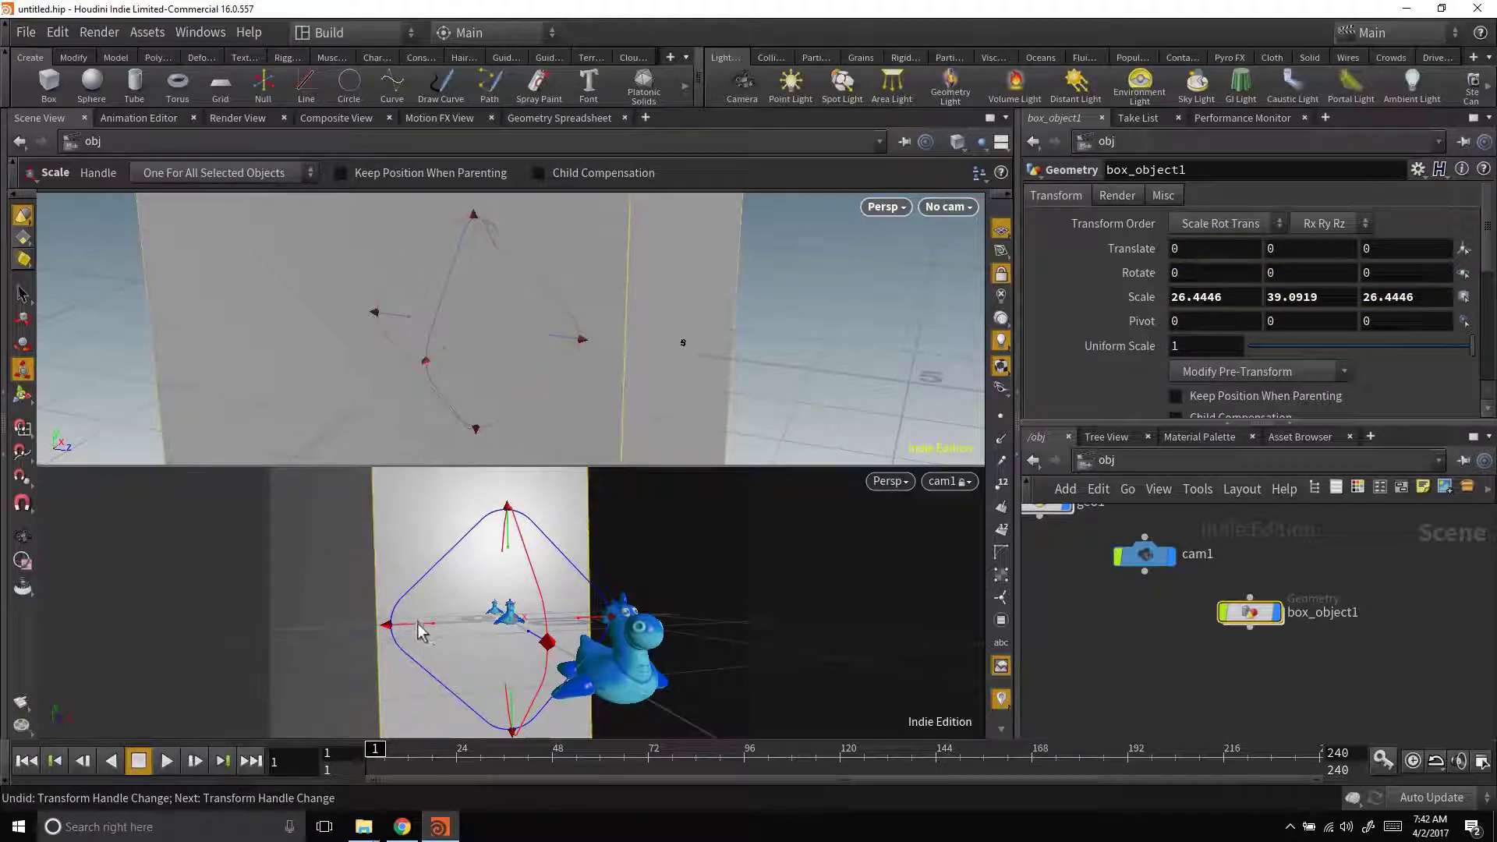
{"action": "left_click_drag", "start_coordinate": [418, 625], "coordinate": [179, 569]}
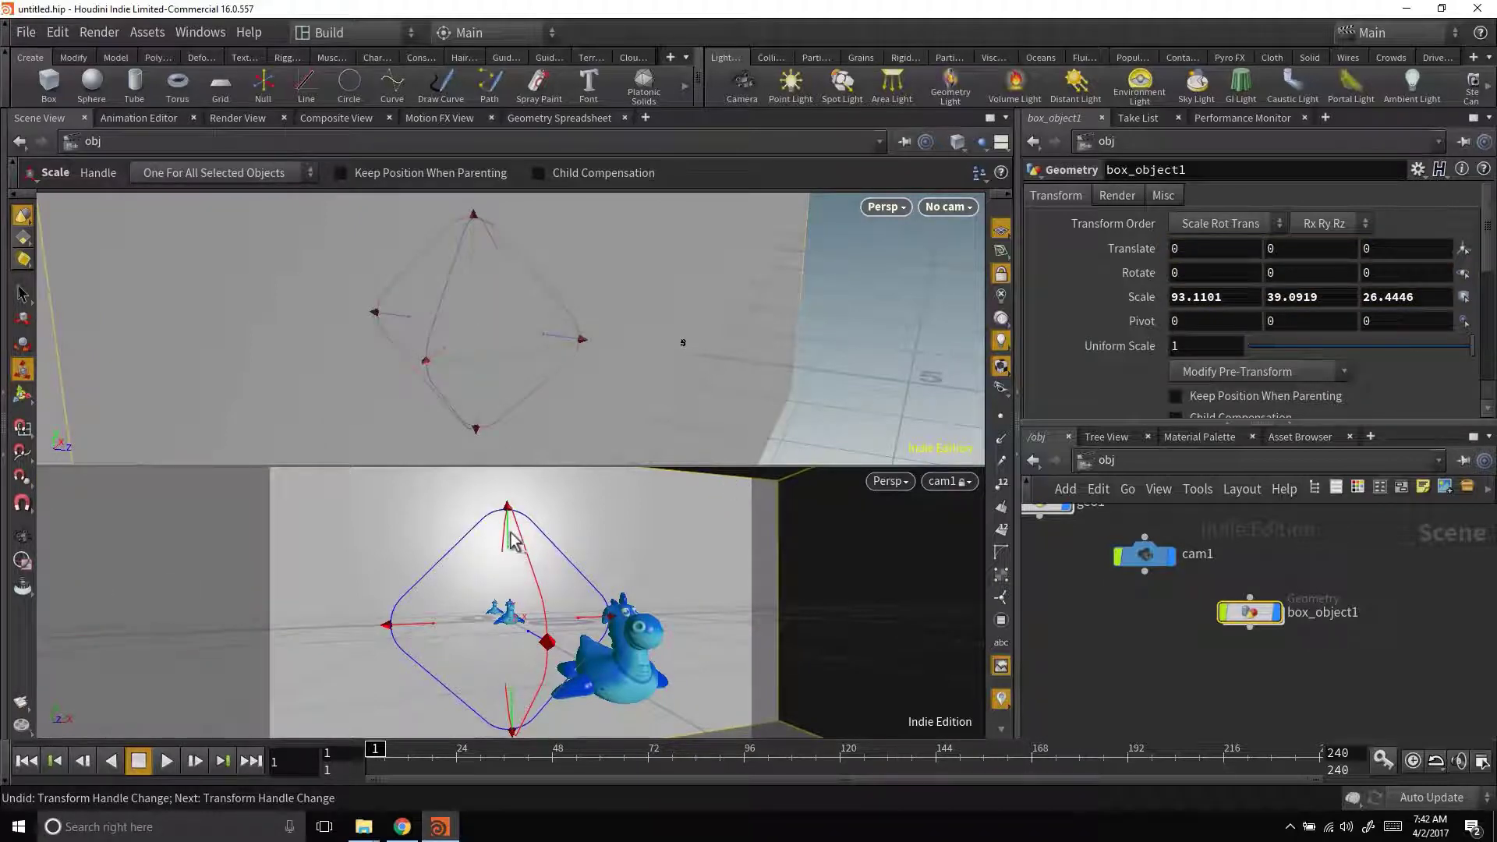
{"action": "left_click_drag", "start_coordinate": [511, 540], "coordinate": [512, 529]}
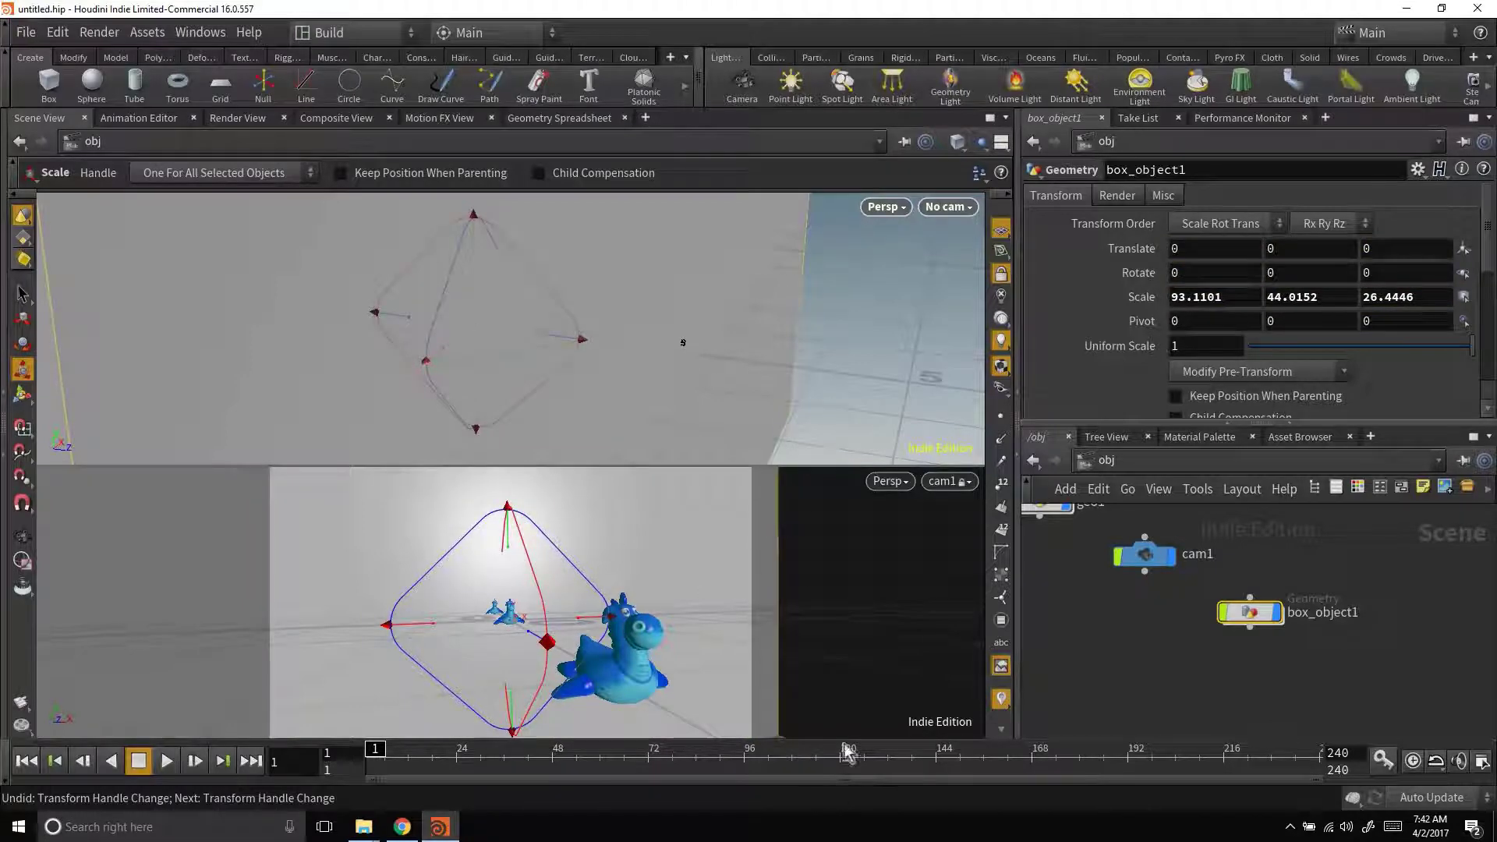
{"action": "key", "text": "Escape"}
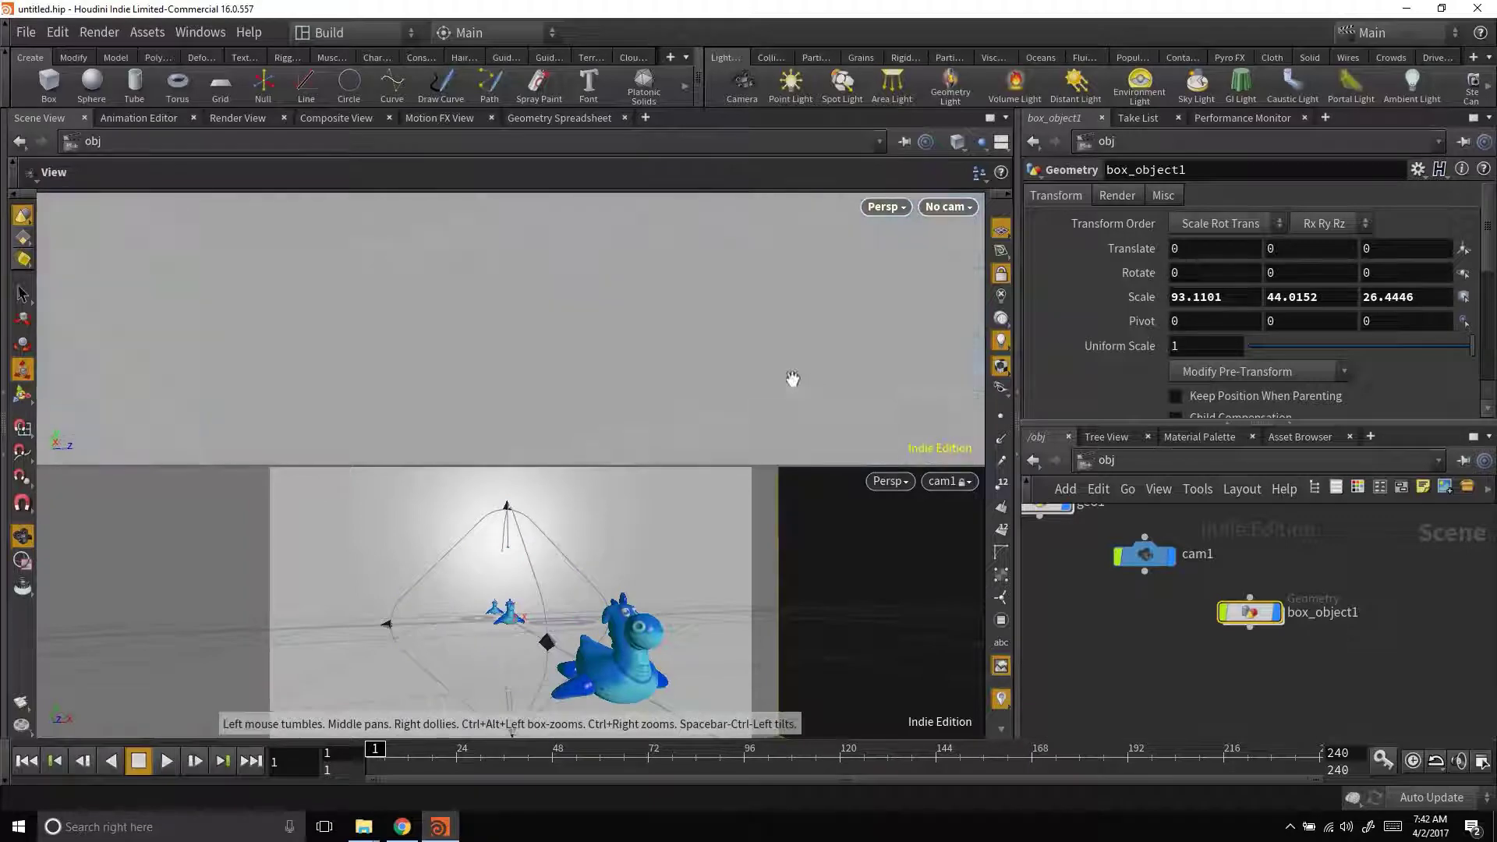
{"action": "left_click_drag", "start_coordinate": [793, 377], "coordinate": [696, 343]}
{"action": "key", "text": "e"}
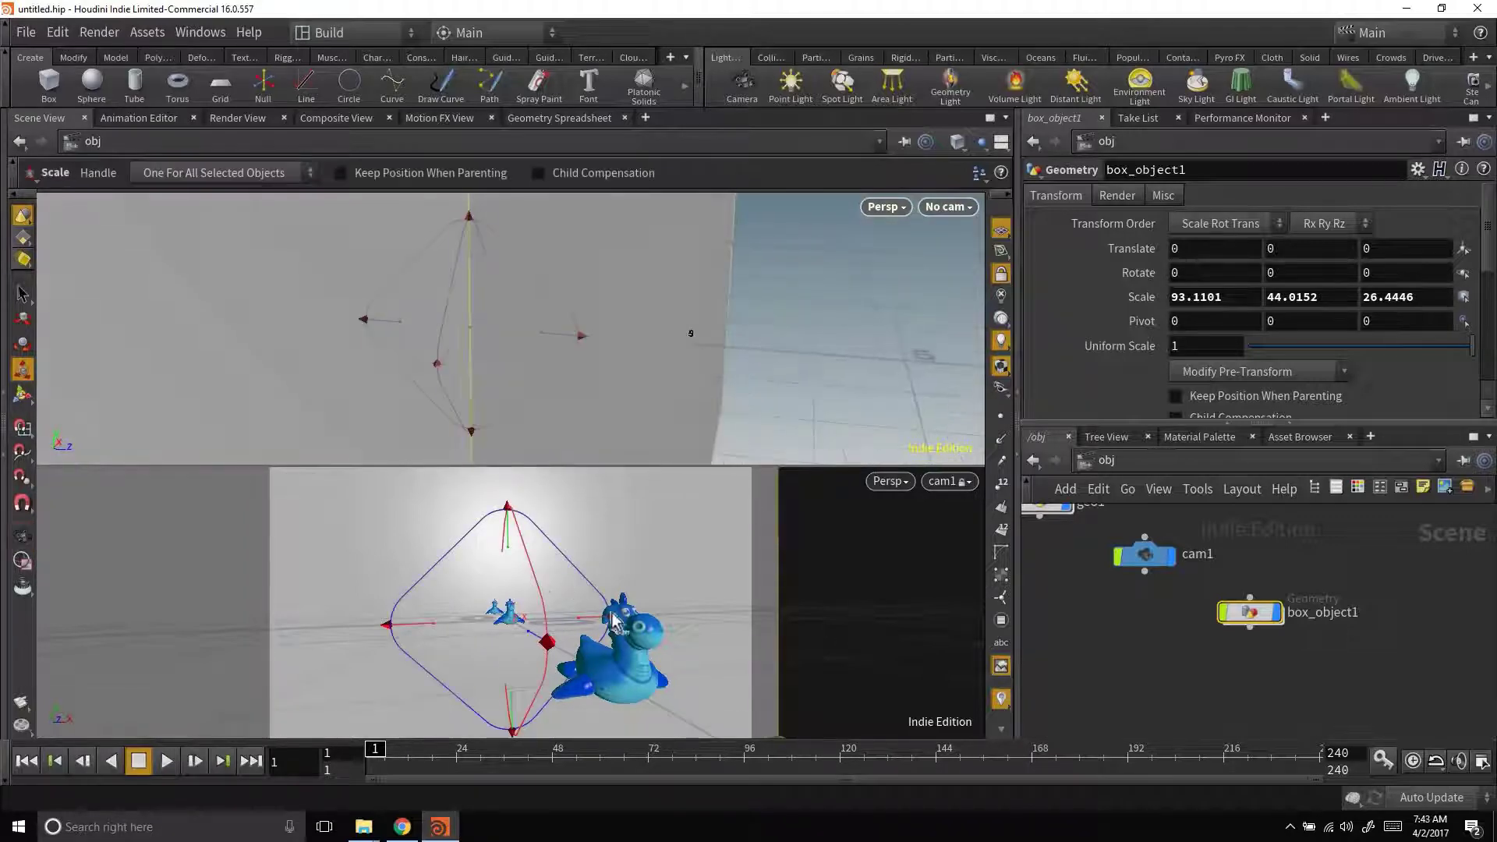
Step: Turn the box into a cloud with the Cloud Rig tool
{"action": "left_click", "coordinate": [622, 58]}
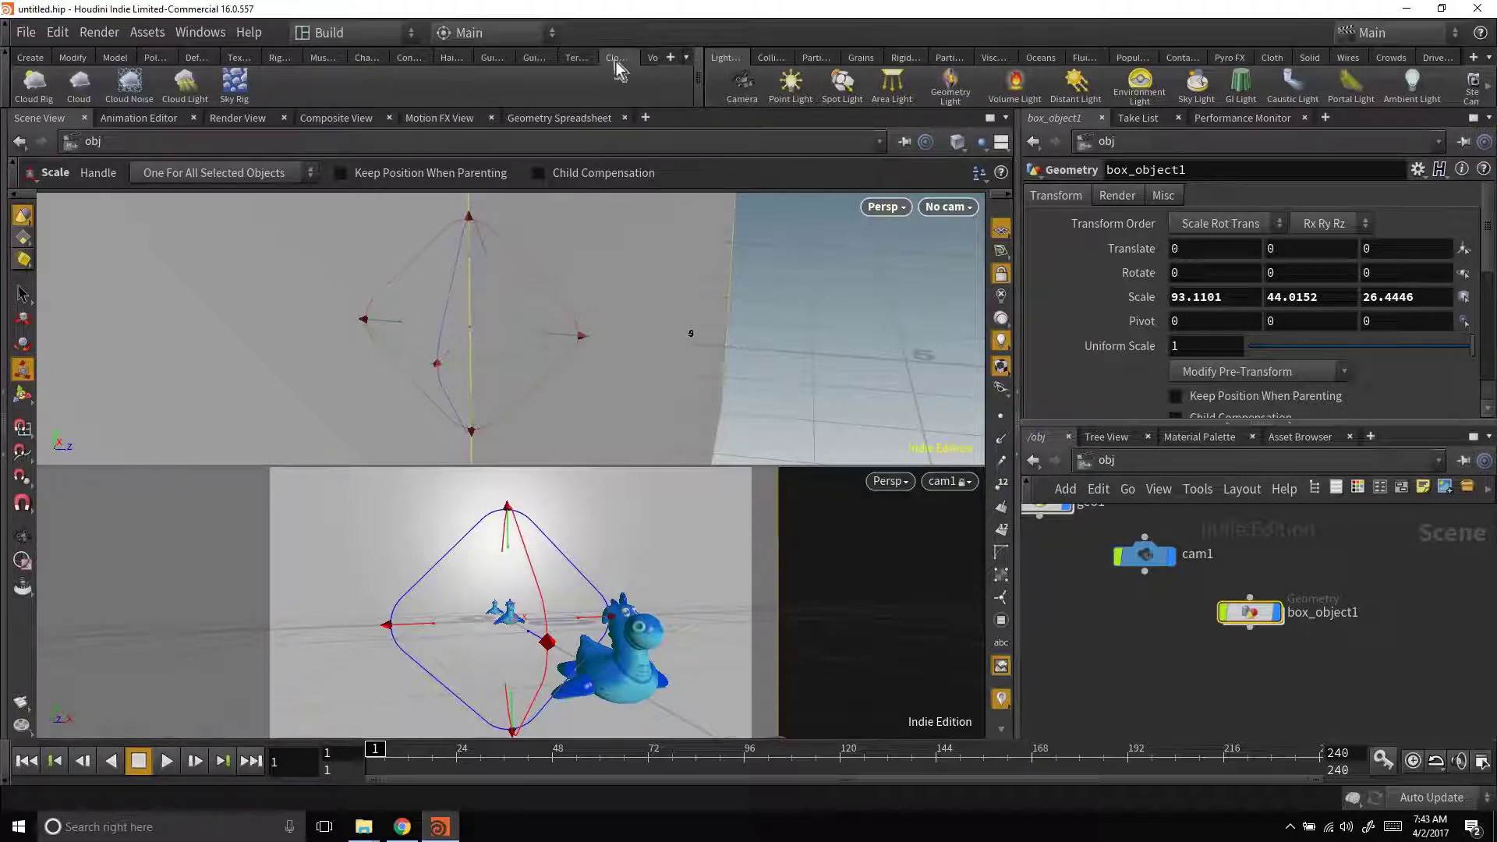
{"action": "left_click", "coordinate": [27, 92]}
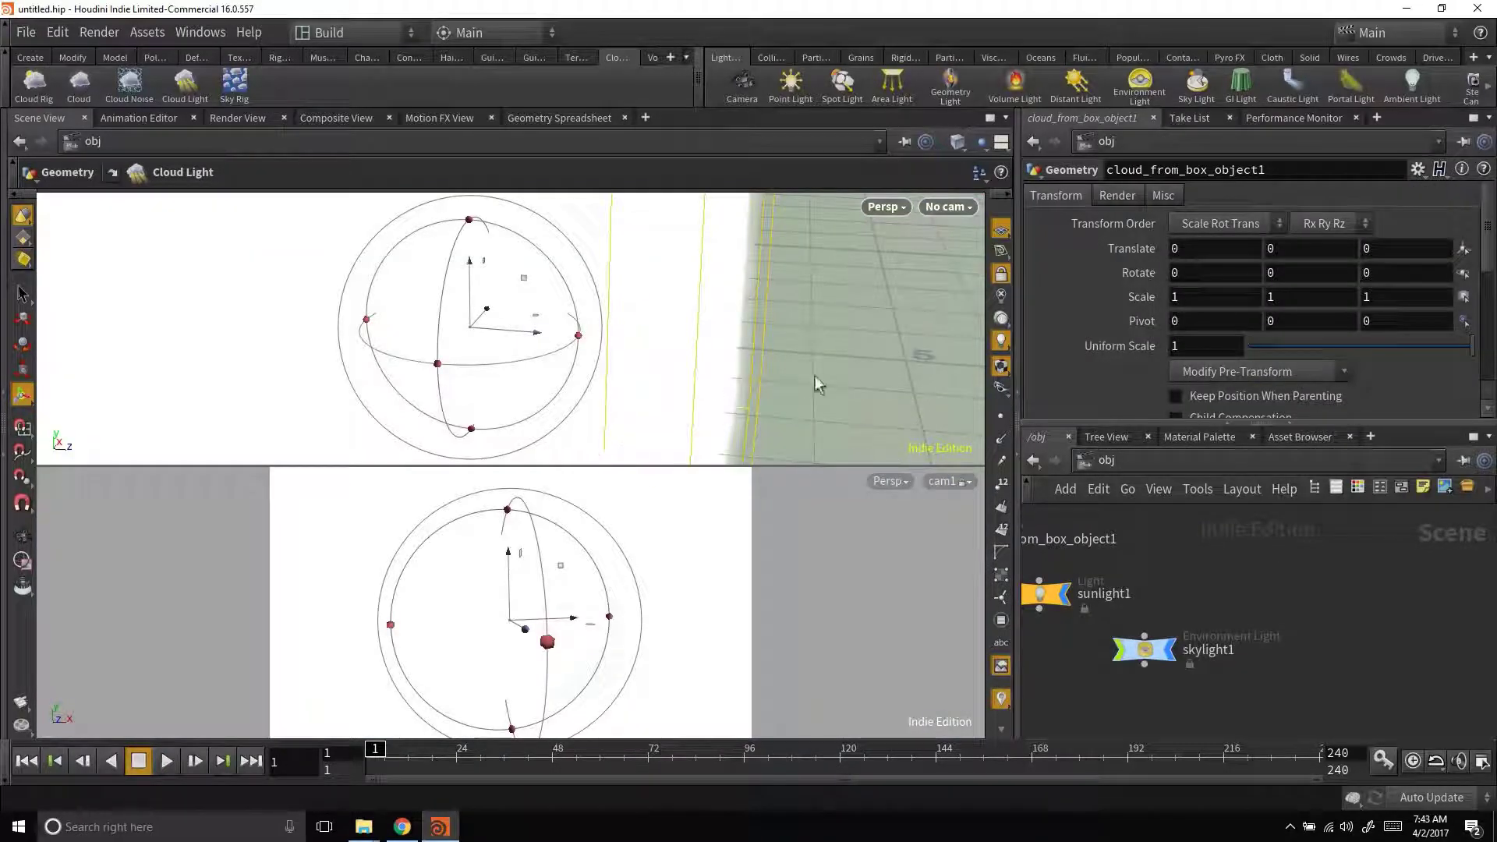
{"action": "left_click_drag", "start_coordinate": [832, 377], "coordinate": [665, 618]}
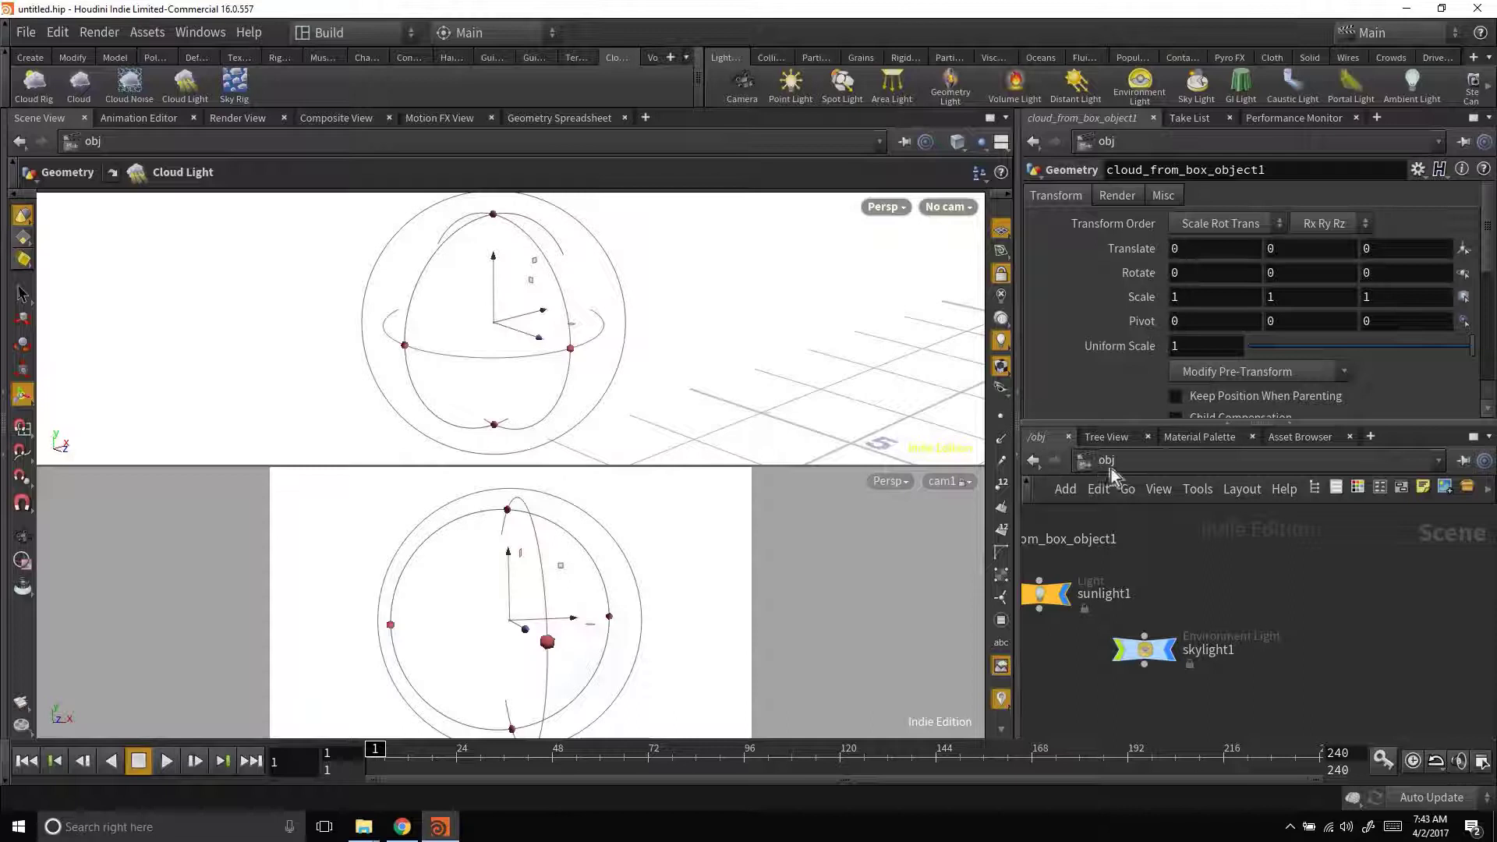
Step: Locate cloud_from_box_object1 in the object network and go inside it
{"action": "middle_click_drag", "start_coordinate": [1209, 569], "coordinate": [1434, 616]}
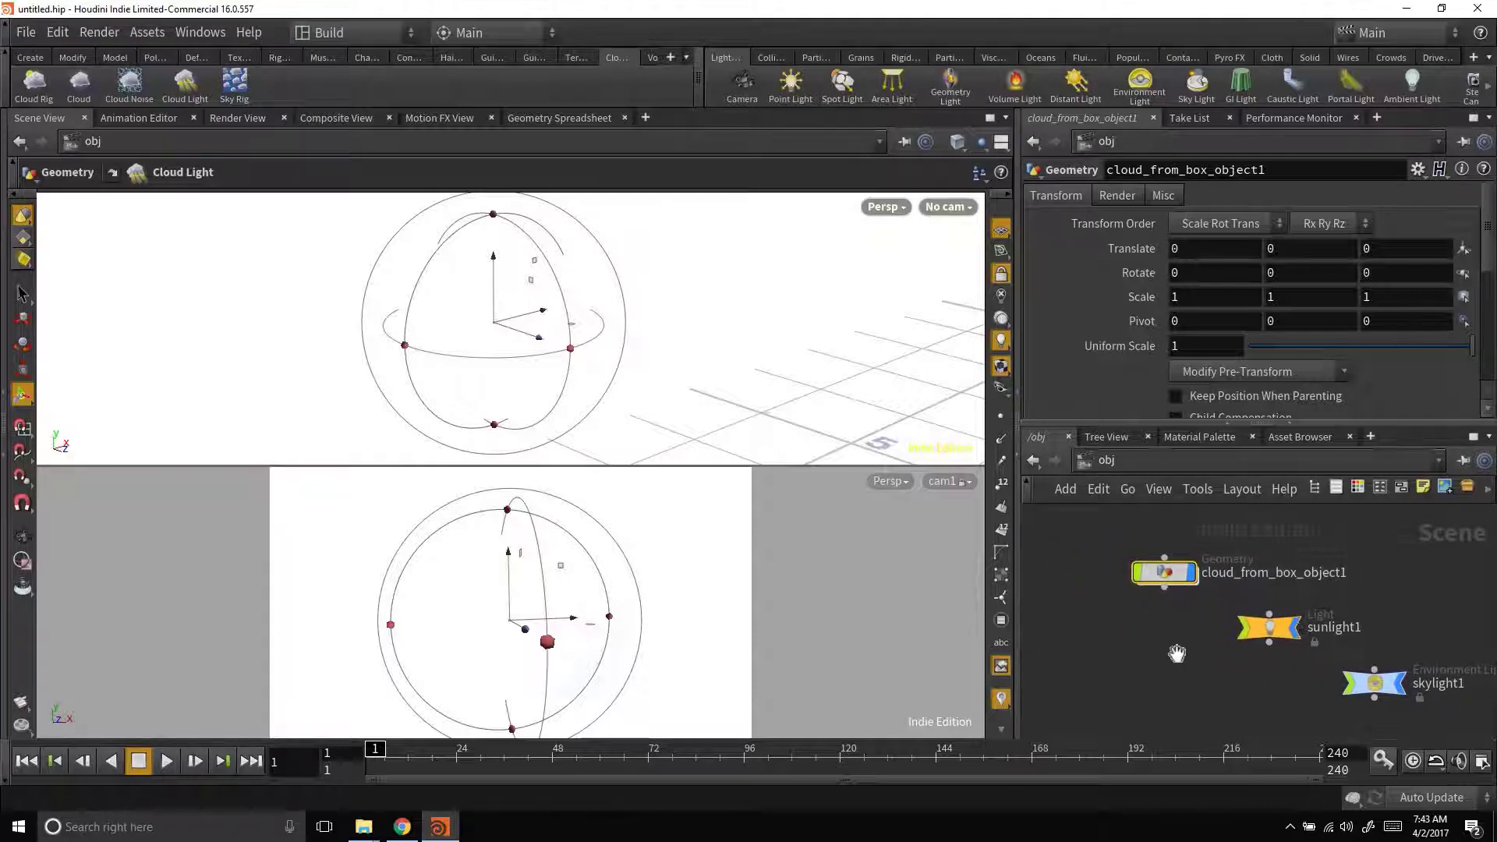
{"action": "scroll", "coordinate": [1179, 663], "scroll_direction": "down", "scroll_amount": 3}
{"action": "scroll", "coordinate": [1177, 639], "scroll_direction": "up", "scroll_amount": 2}
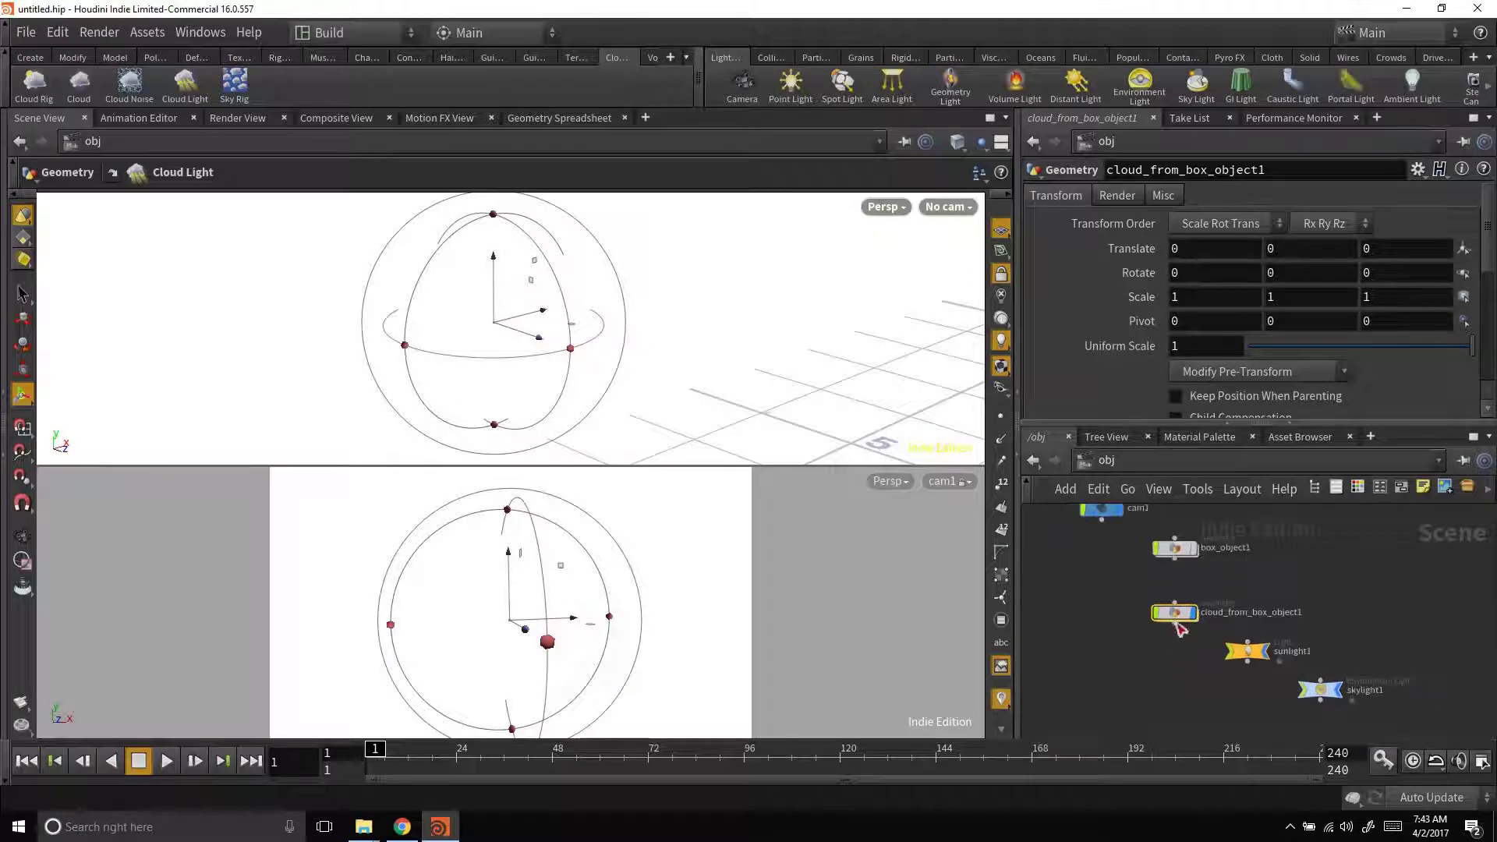
{"action": "double_click", "coordinate": [1175, 613]}
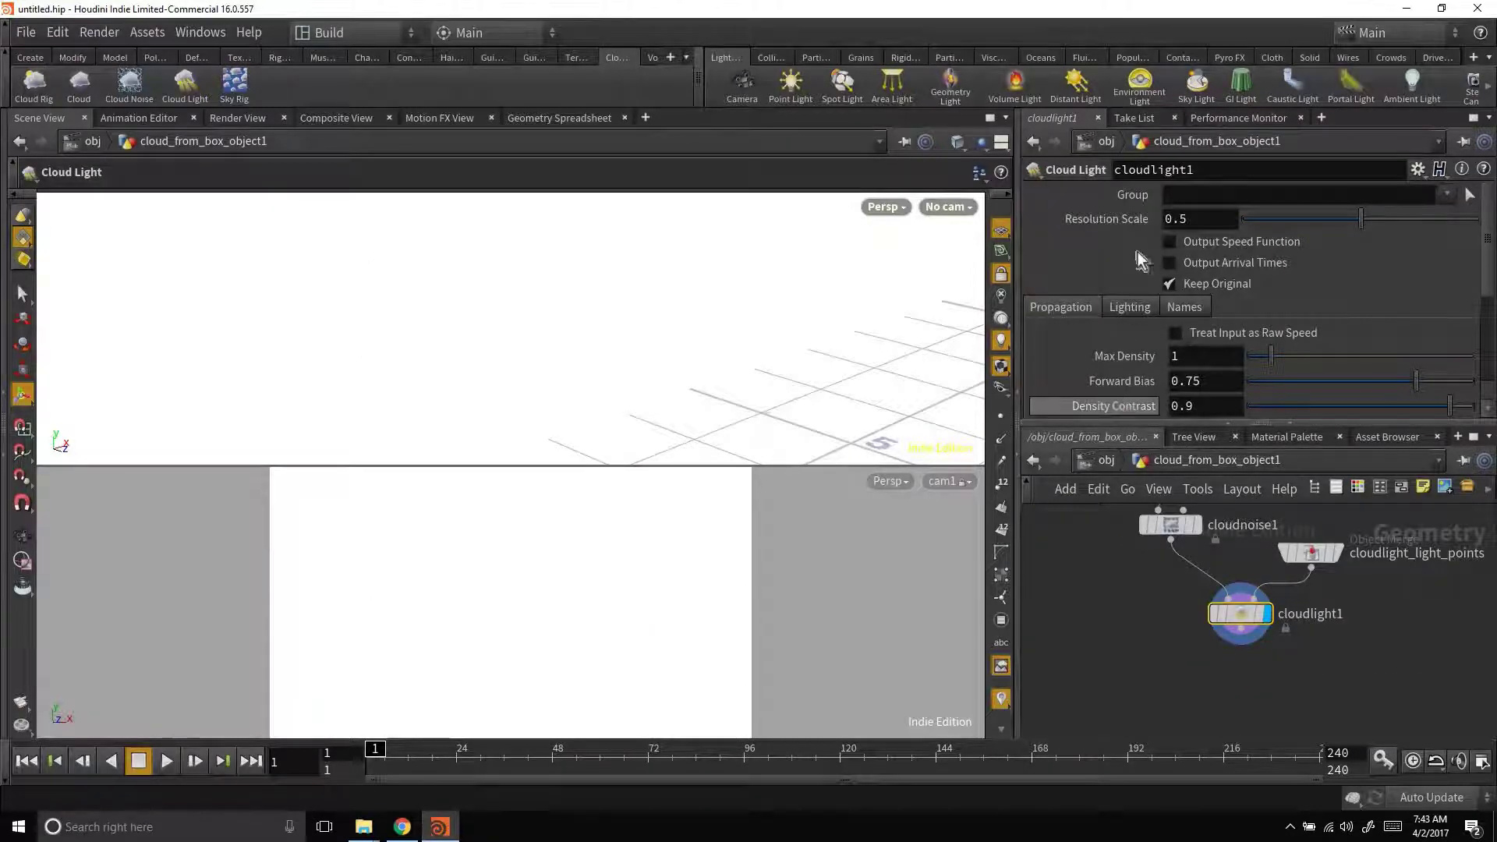
Step: Try a Resolution Scale of 0.1 on cloudlight1, and restore it to 0.5
{"action": "left_click", "coordinate": [1213, 219]}
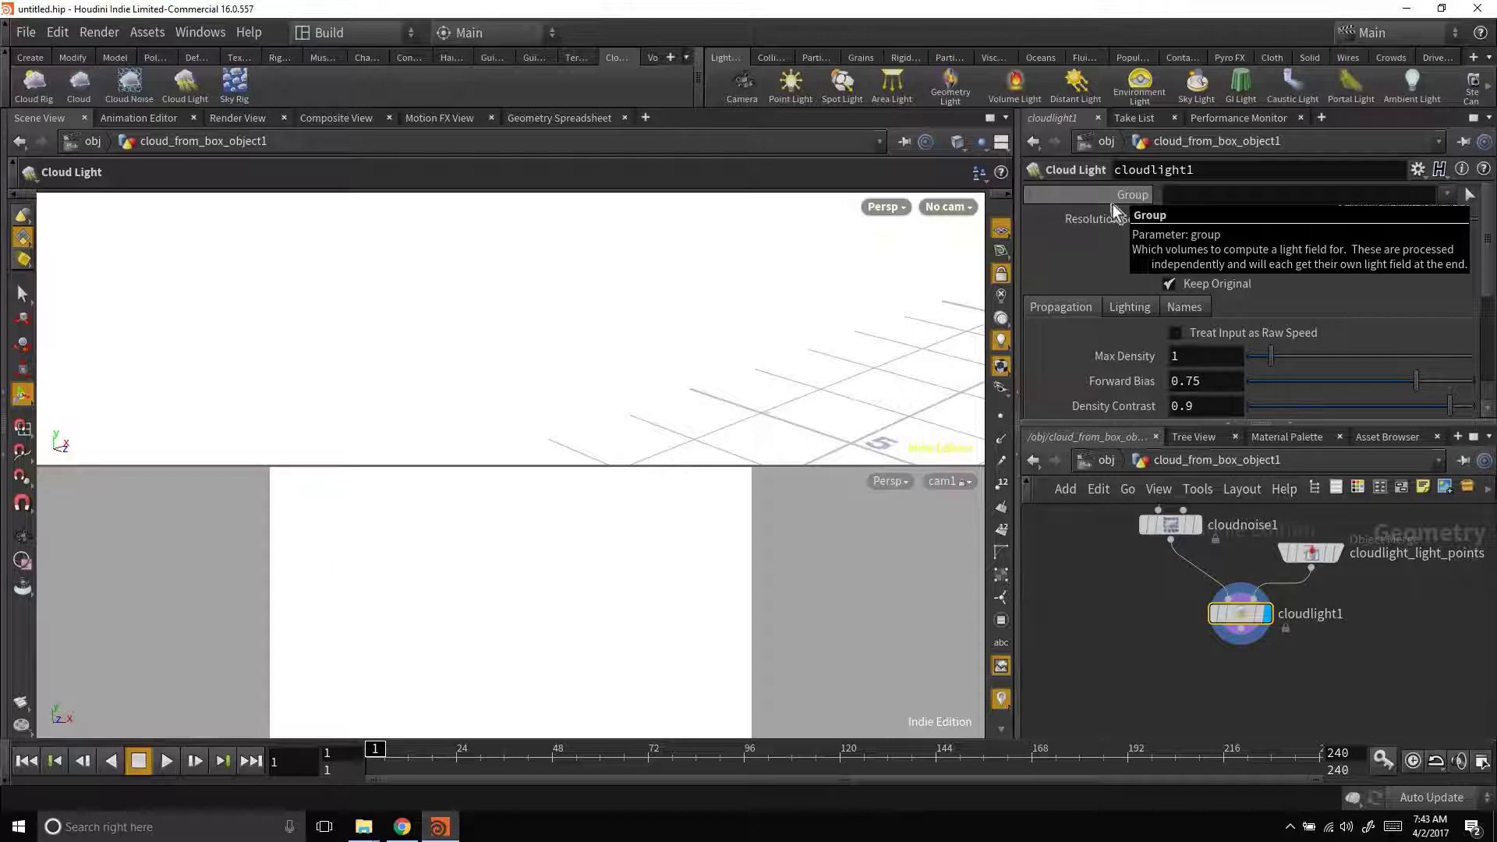
{"action": "type", "text": ".1"}
{"action": "key", "text": "Tab"}
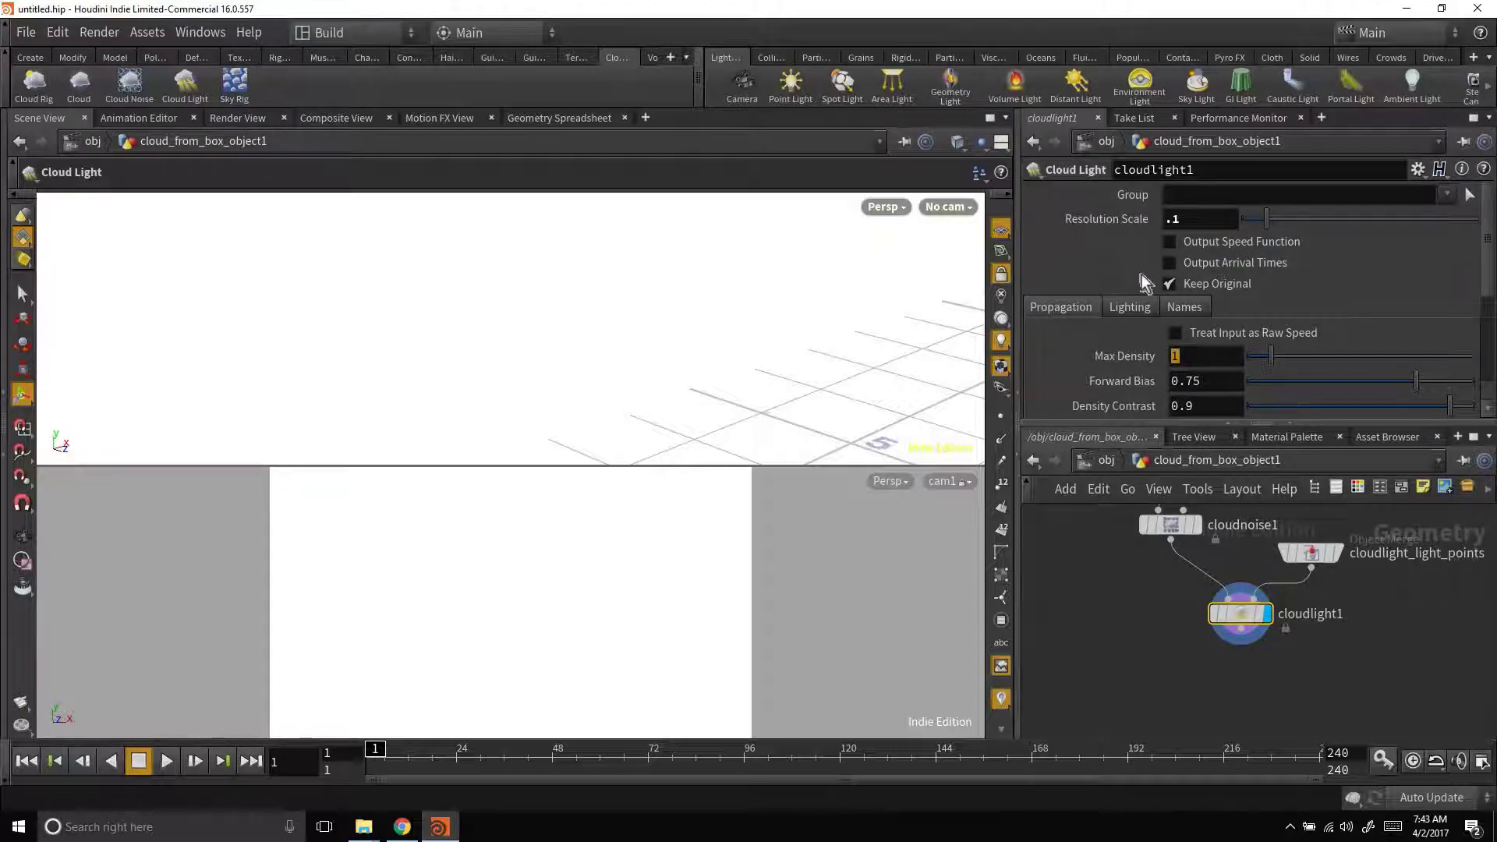
{"action": "scroll", "coordinate": [1140, 277], "scroll_direction": "down", "scroll_amount": 3}
{"action": "scroll", "coordinate": [1147, 278], "scroll_direction": "up", "scroll_amount": 3}
{"action": "left_click", "coordinate": [1198, 219]}
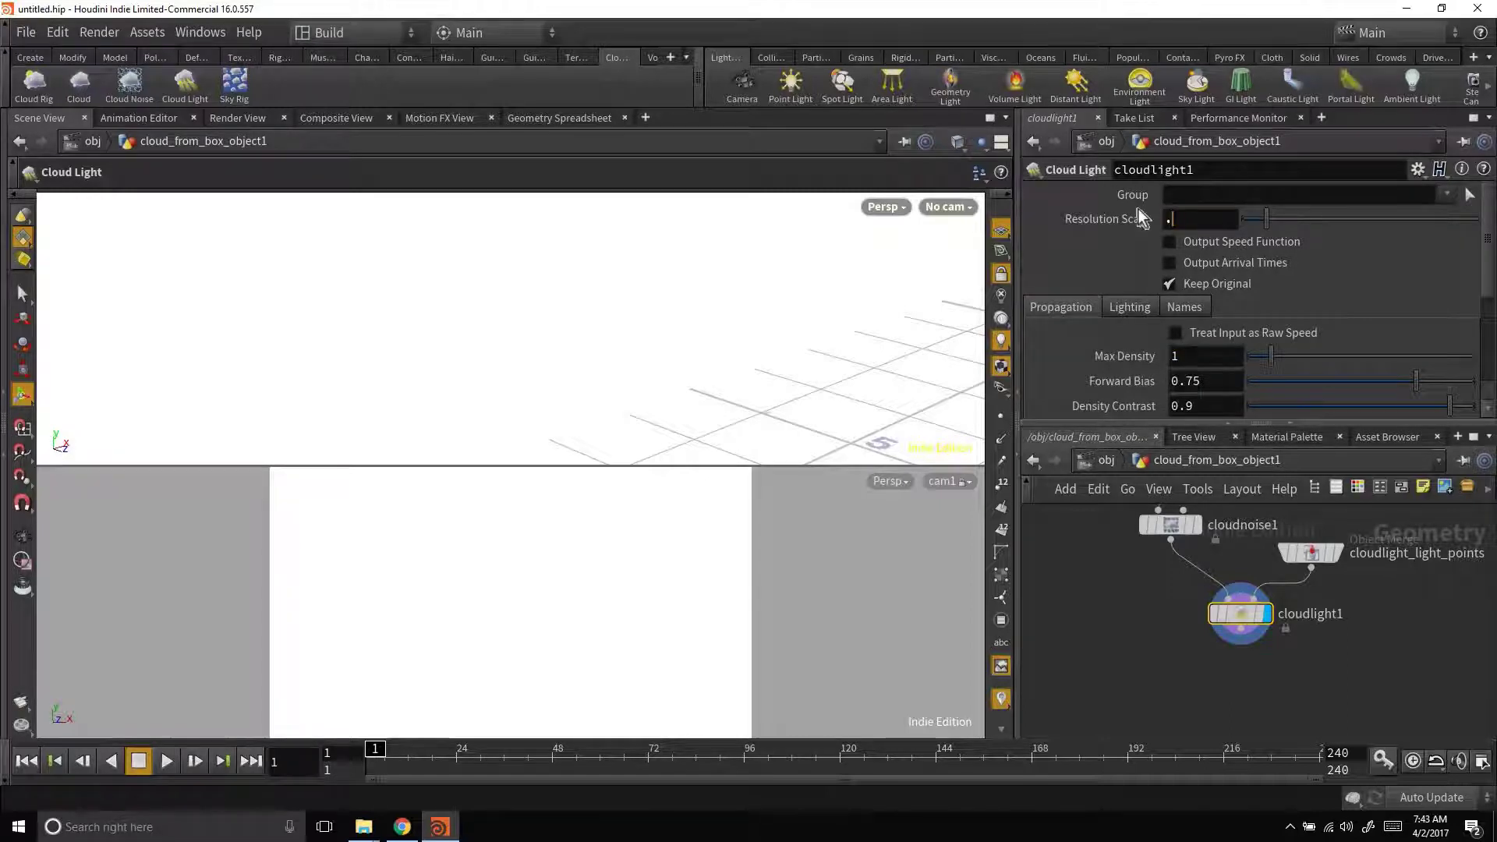
{"action": "type", "text": ".5"}
{"action": "key", "text": "Return"}
Step: Set the Uniform Sampling Divs of the cloud1 node to 10
{"action": "middle_click_drag", "start_coordinate": [1260, 636], "coordinate": [1275, 726]}
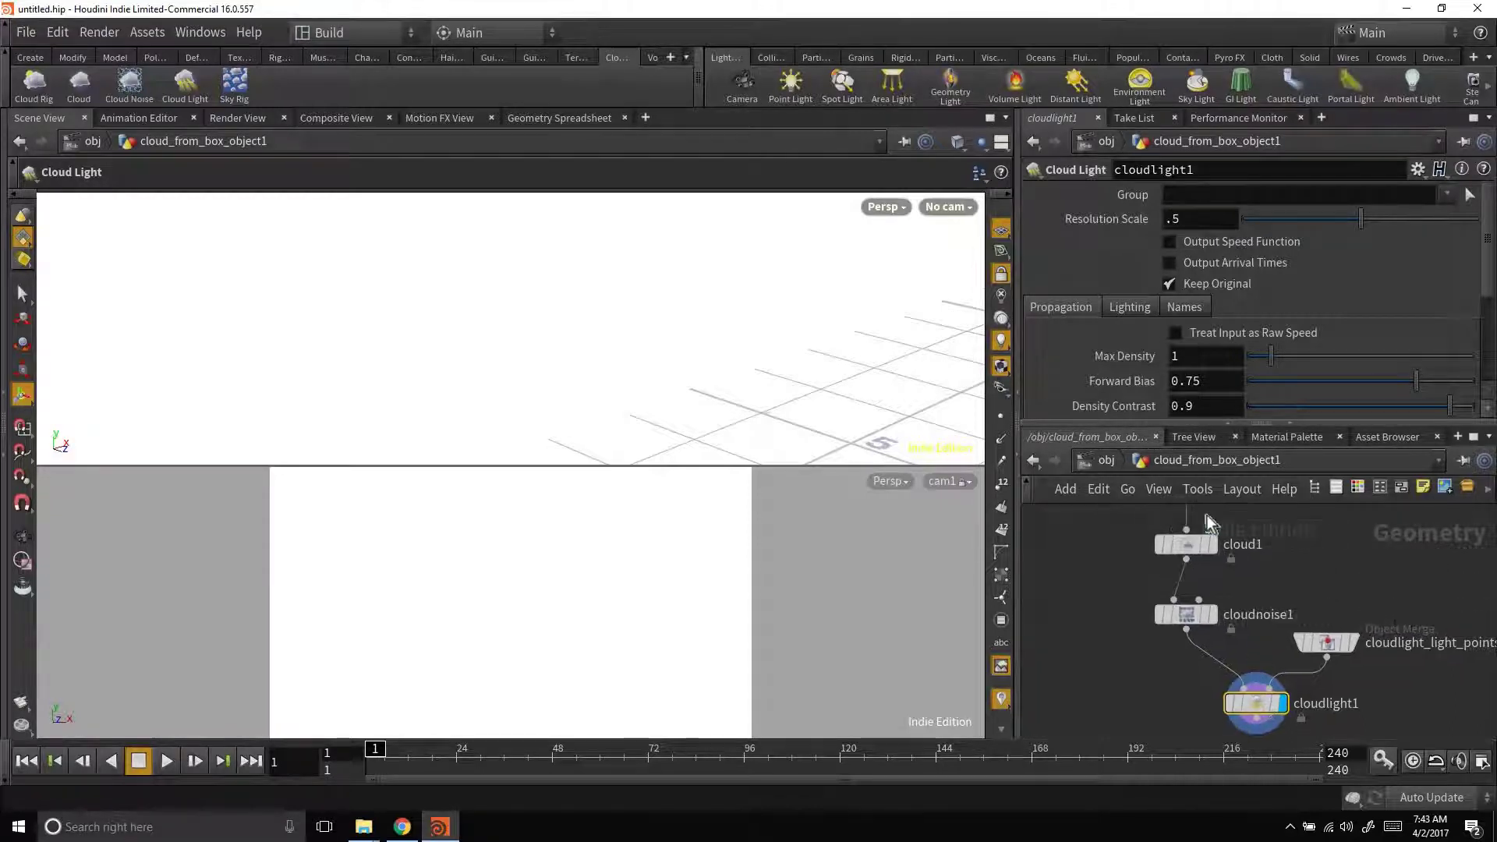
{"action": "left_click", "coordinate": [1189, 550]}
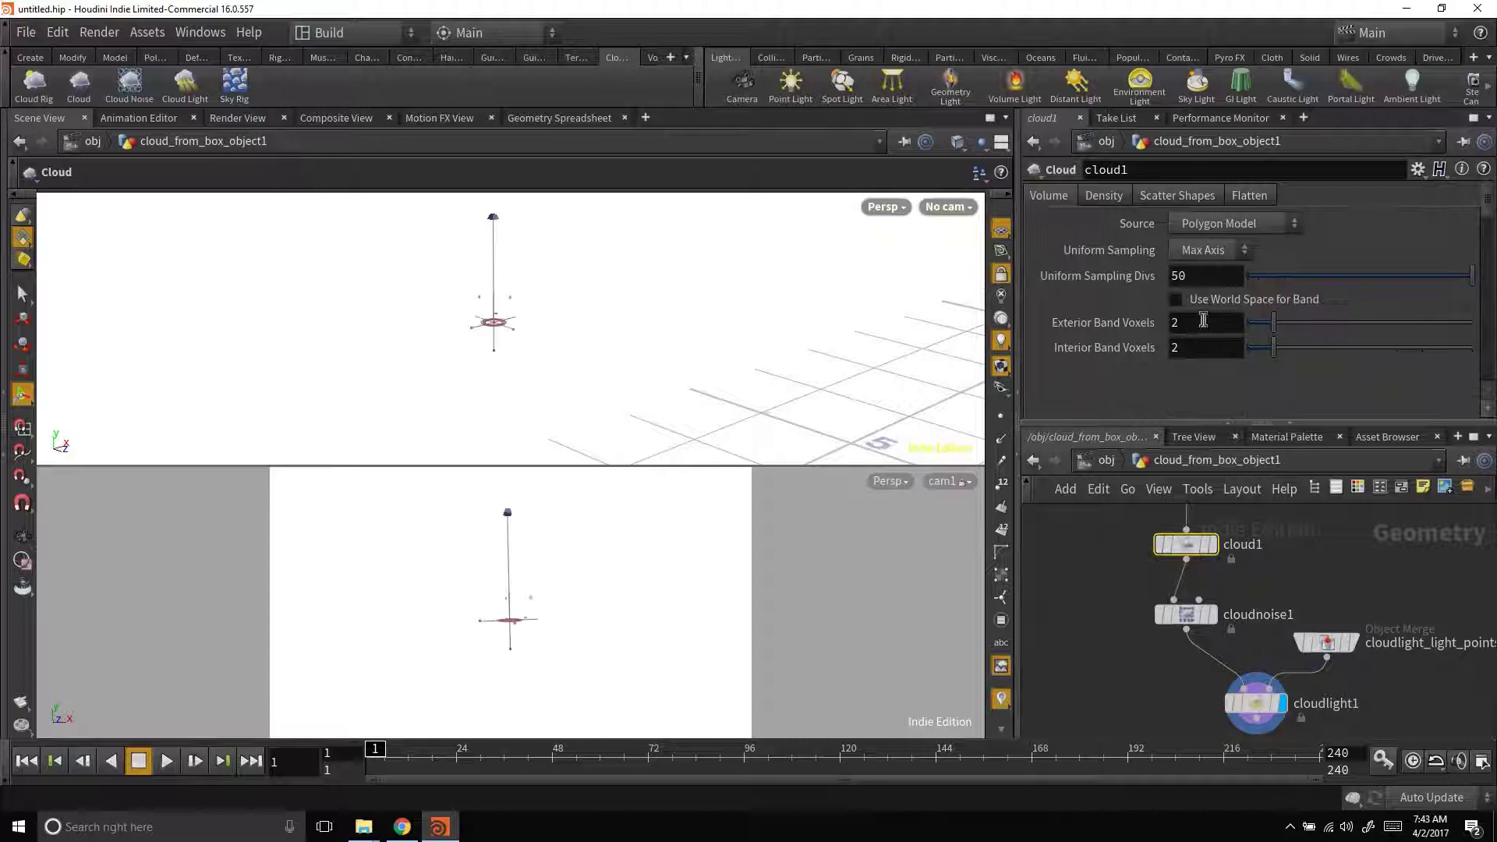
{"action": "double_click", "coordinate": [1178, 276]}
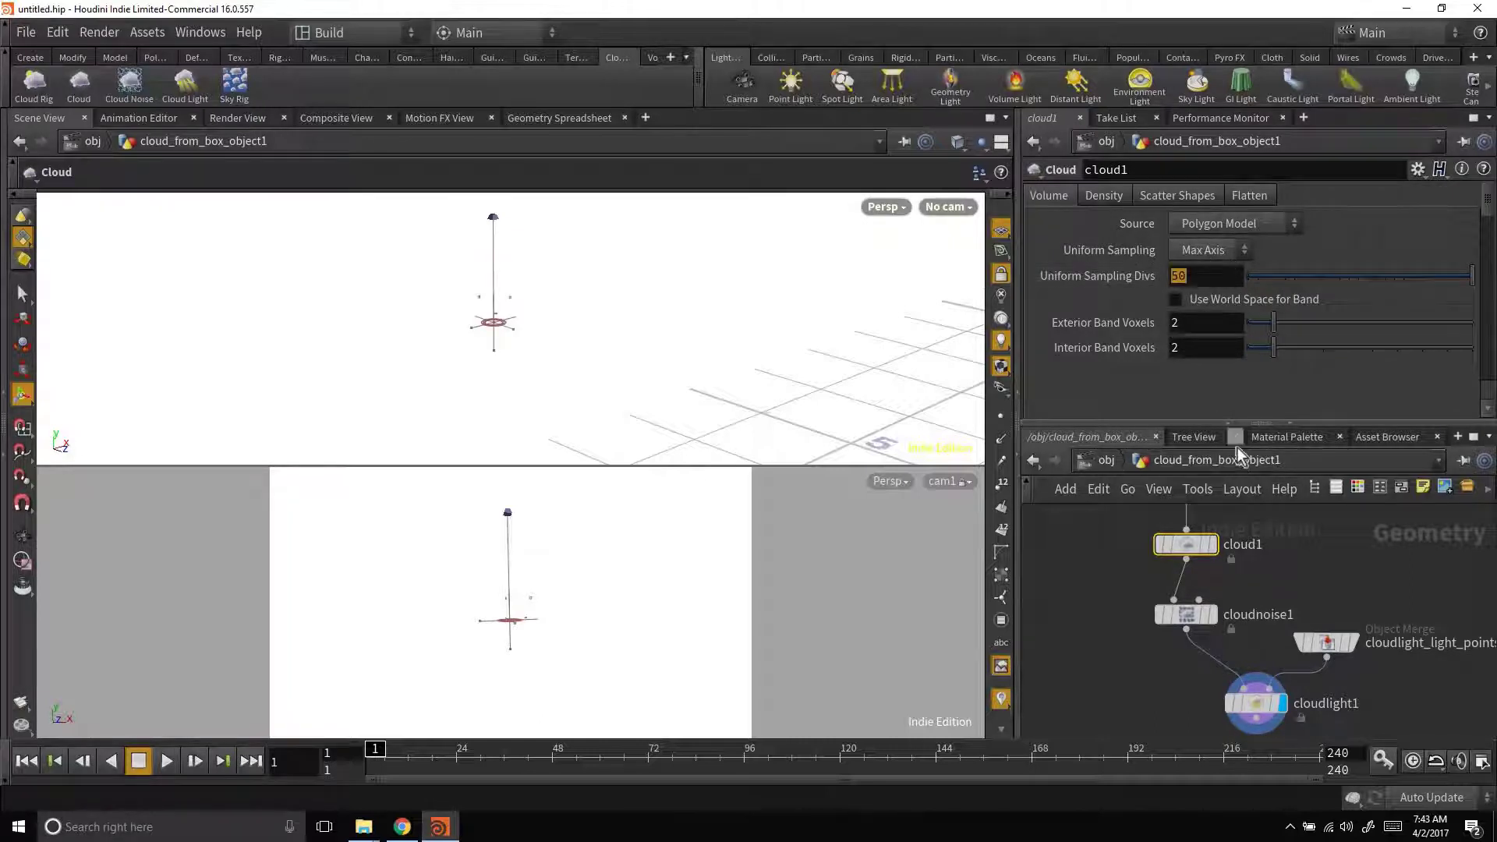
{"action": "type", "text": "10"}
{"action": "key", "text": "Tab"}
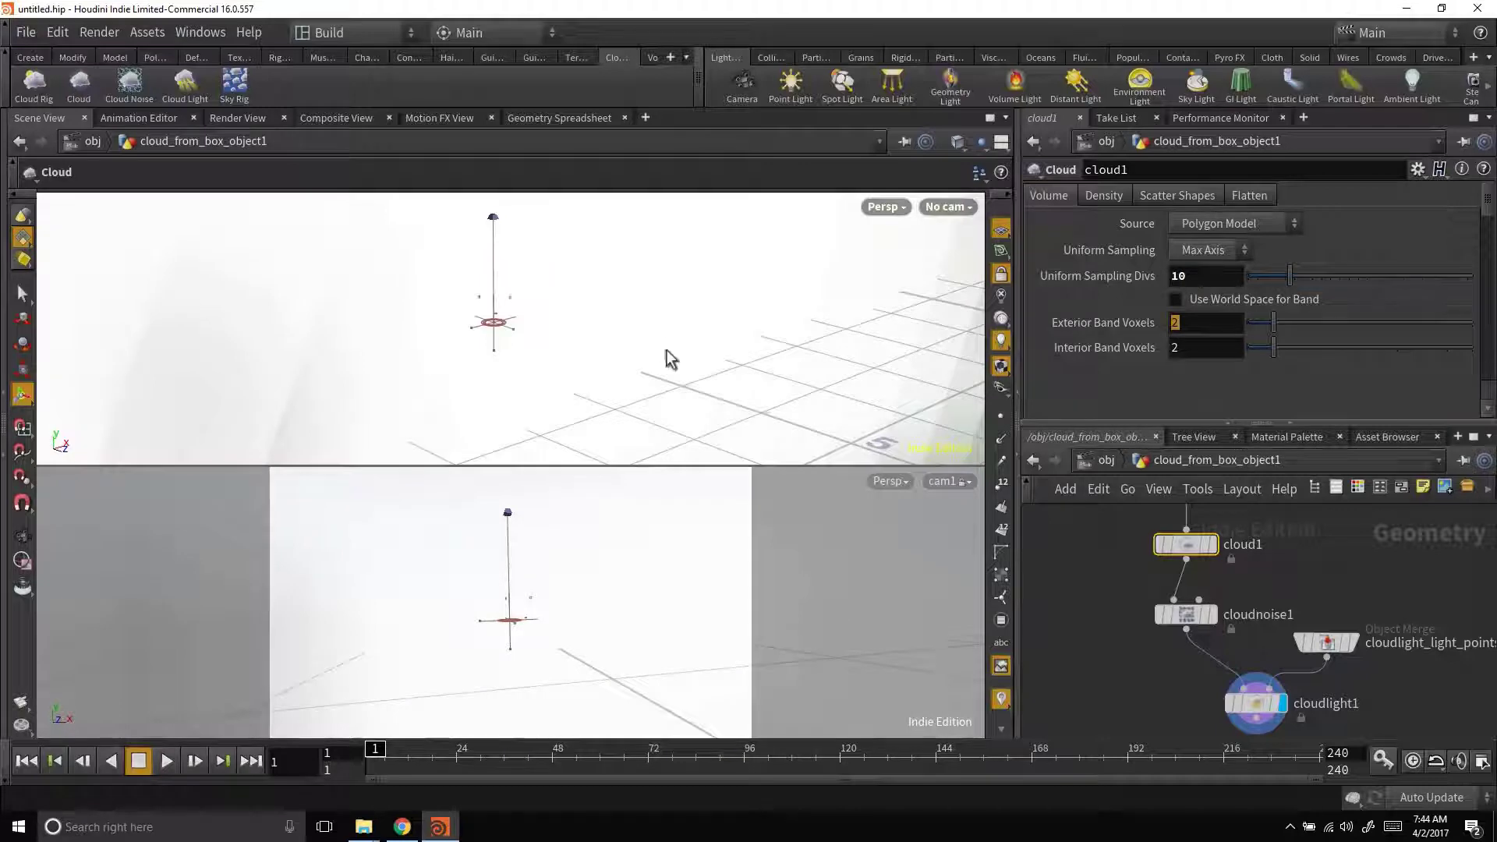
Step: Reduce cloud1's Density Multiplier to .001 and return to the object level
{"action": "left_click", "coordinate": [1118, 201]}
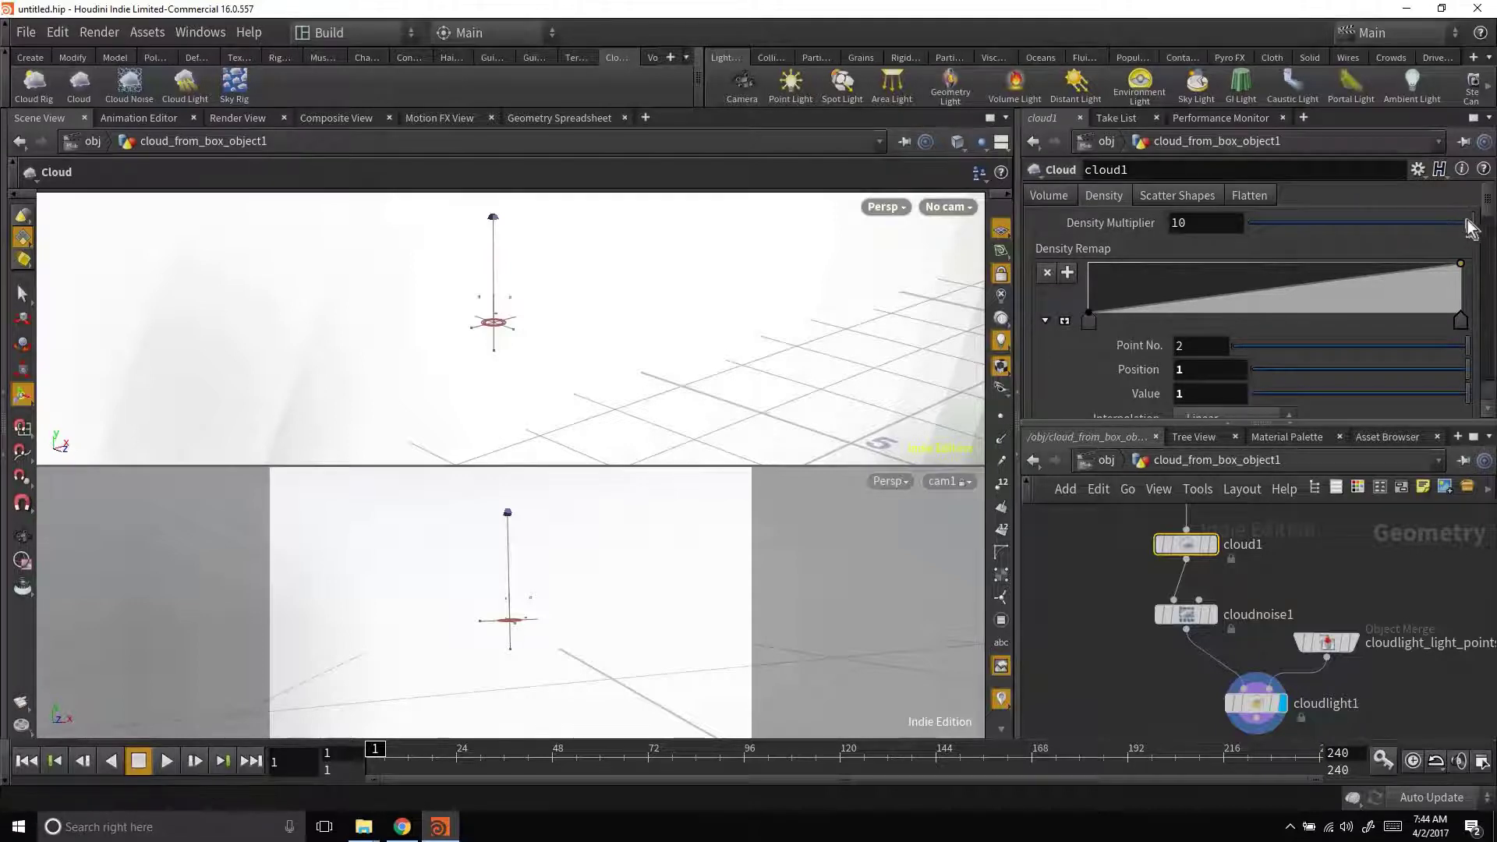
{"action": "left_click_drag", "start_coordinate": [1472, 228], "coordinate": [1252, 228]}
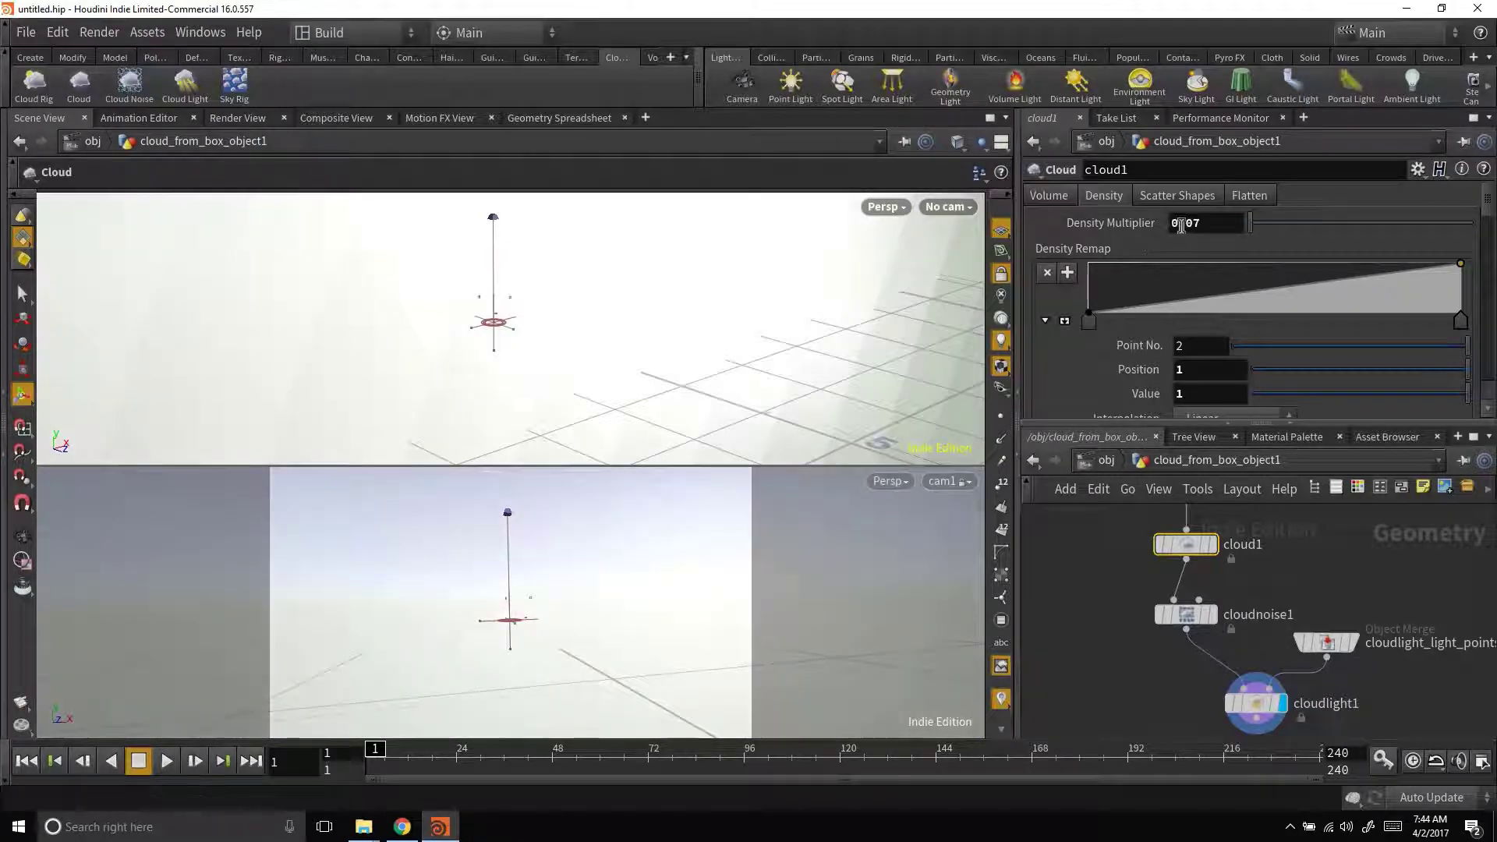
{"action": "left_click", "coordinate": [1136, 224]}
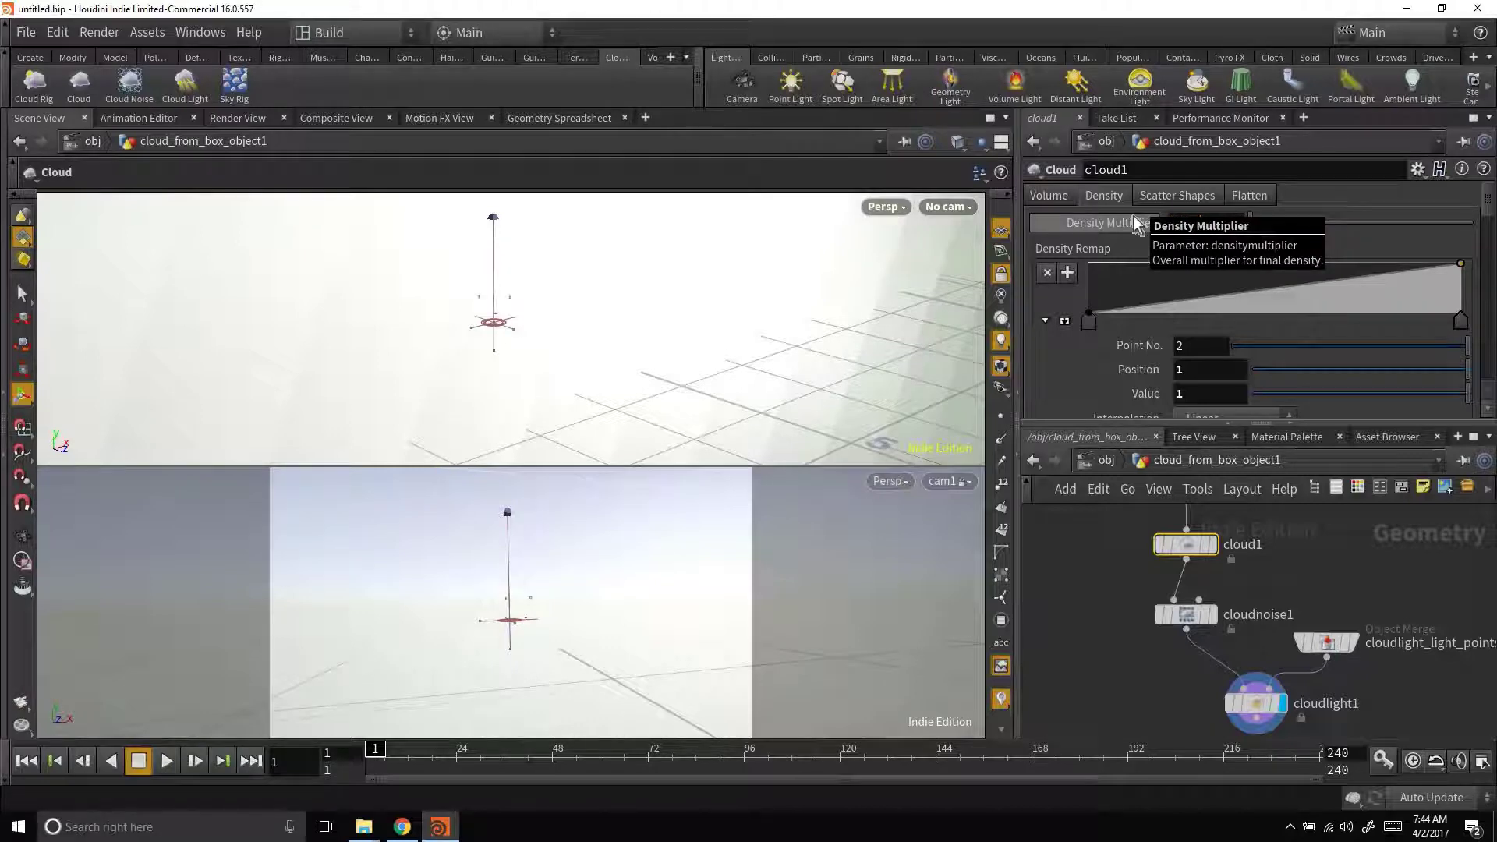
{"action": "key", "text": "Tab"}
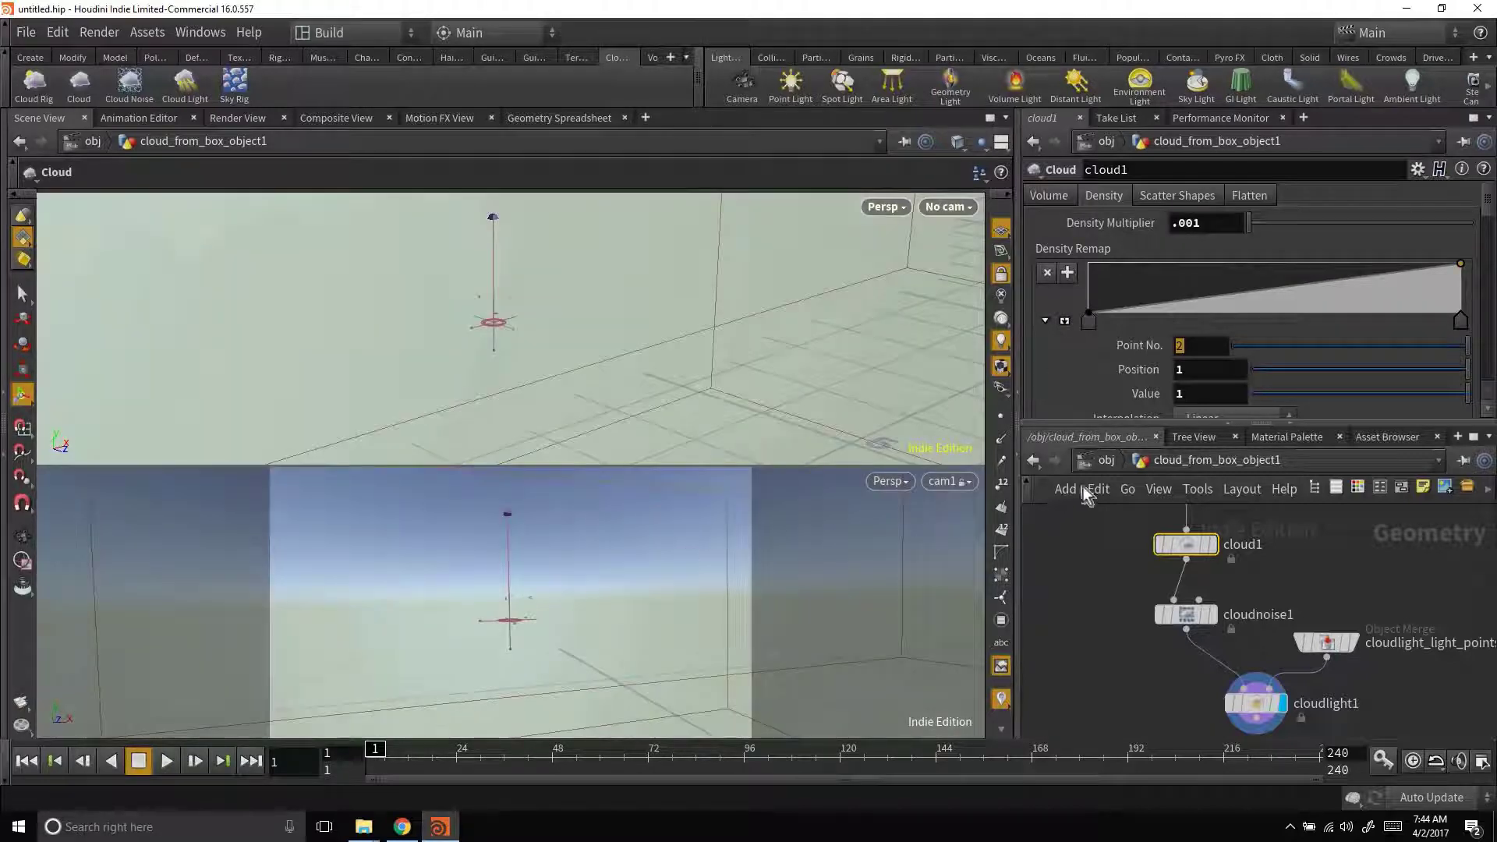
{"action": "left_click", "coordinate": [1104, 461]}
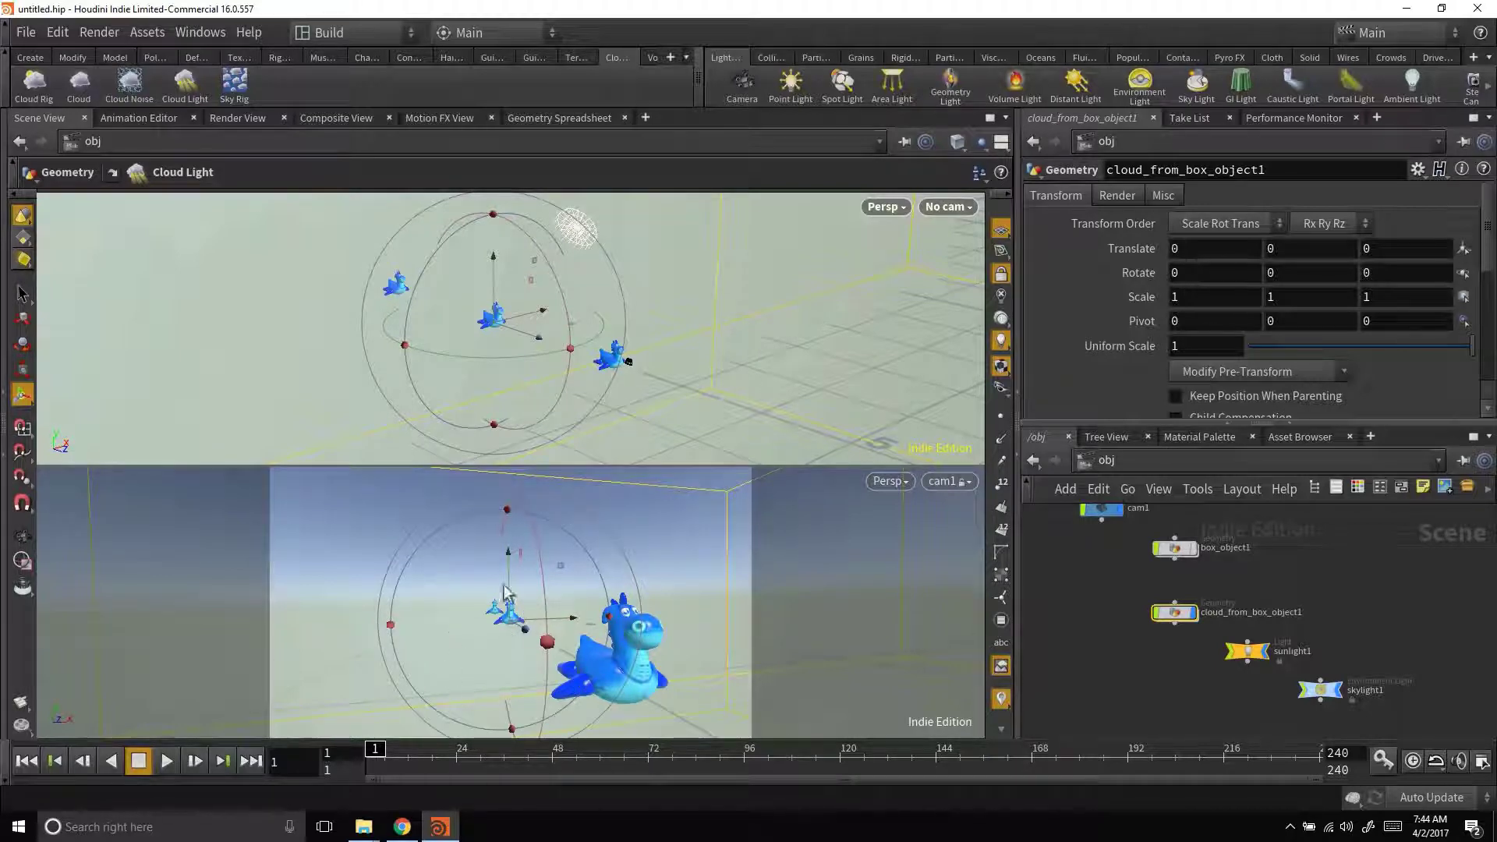
Step: Create a grid at the scene origin and scale it uniformly to about 15.85 as a ground plane
{"action": "left_click", "coordinate": [29, 59]}
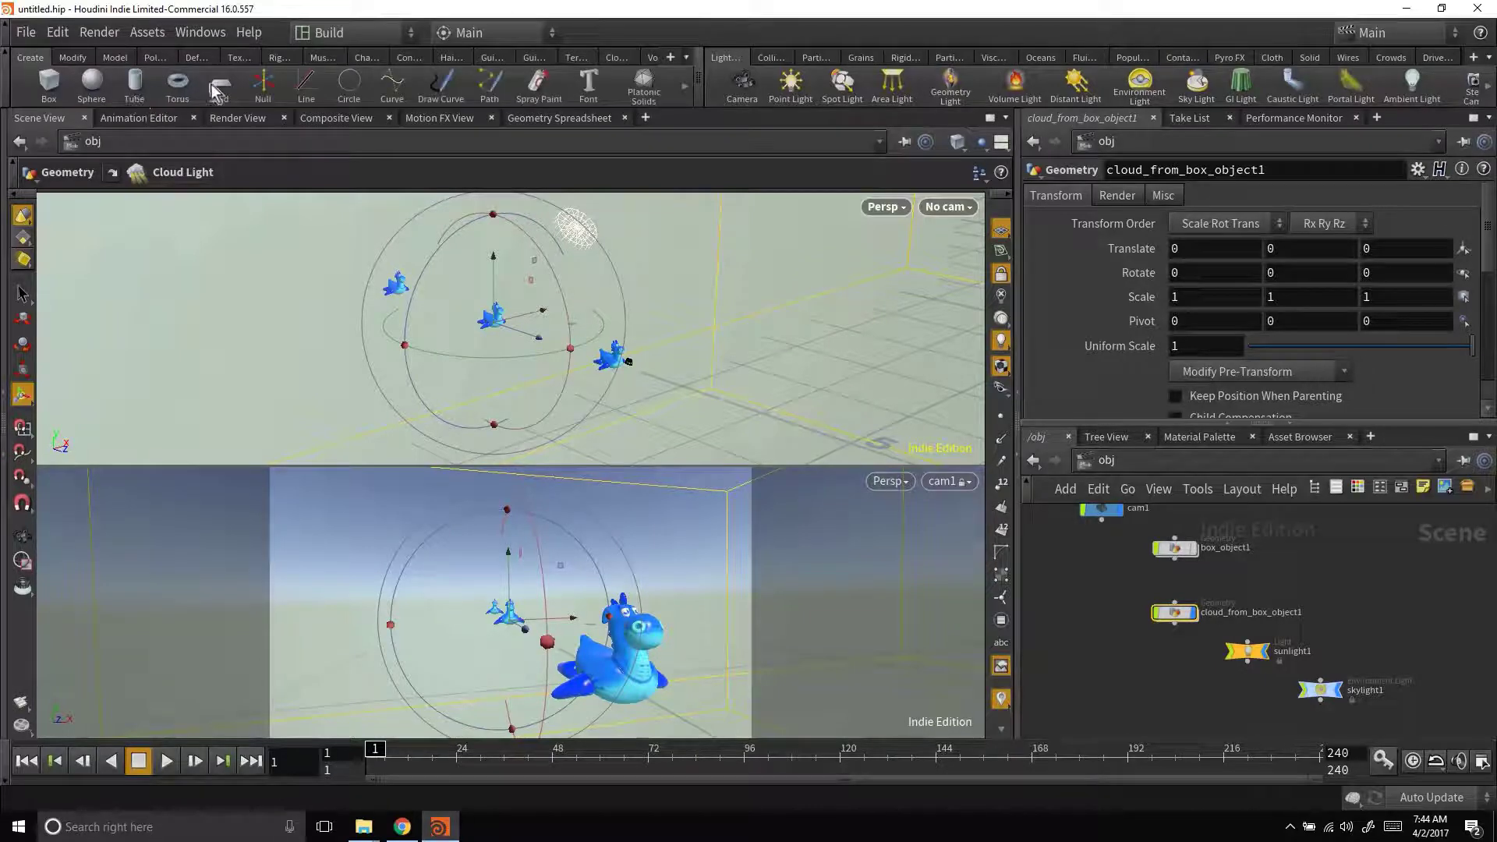
{"action": "key", "text": "Return"}
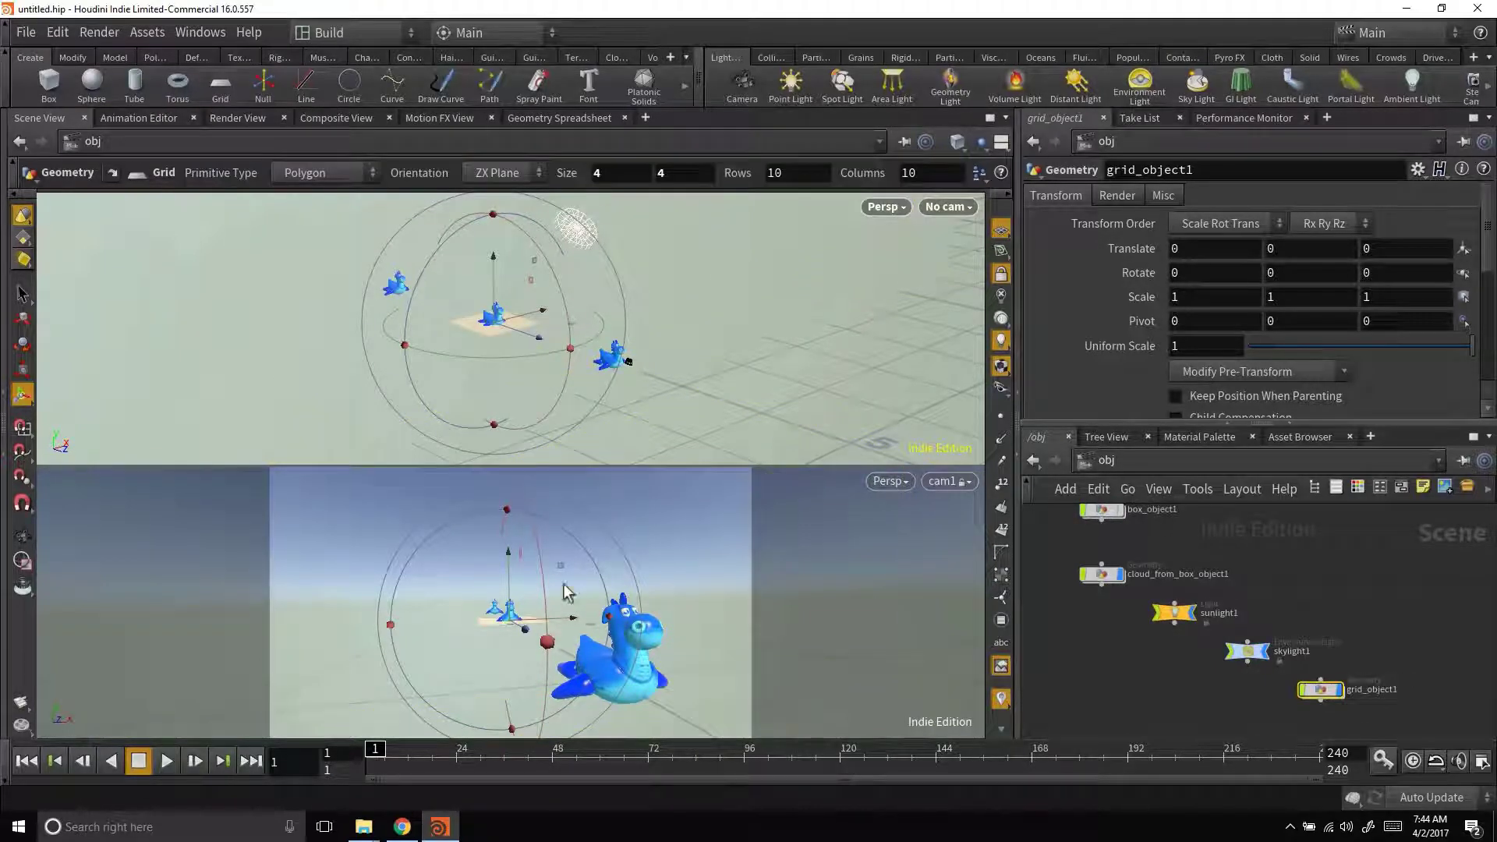
{"action": "left_click", "coordinate": [24, 369]}
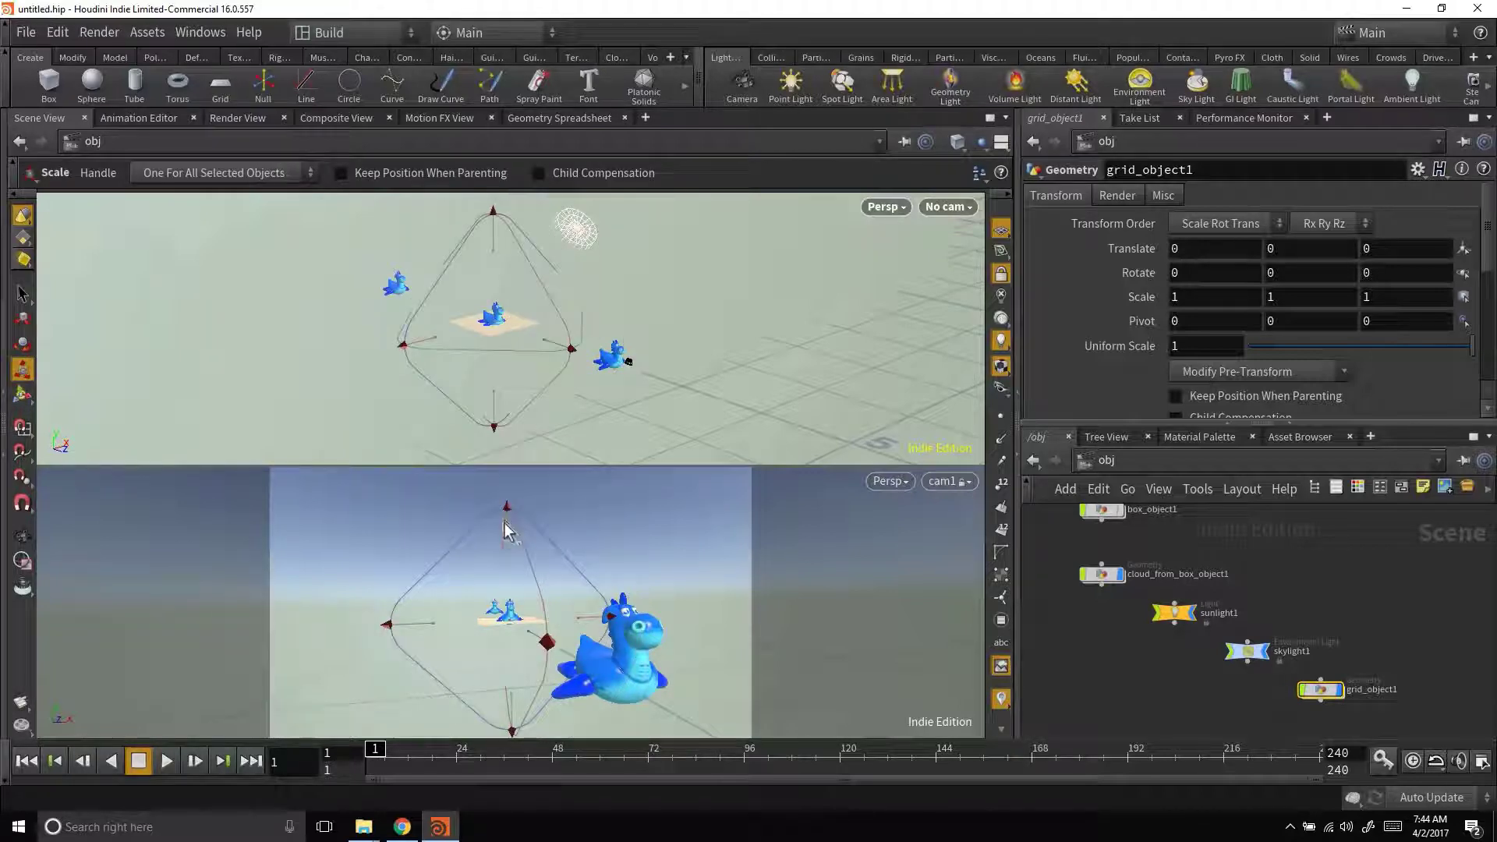
{"action": "left_click_drag", "start_coordinate": [509, 521], "coordinate": [504, 442]}
Step: Lower the grid about 0.25 in Y beneath the toys and show the scene in the render view
{"action": "key", "text": "t"}
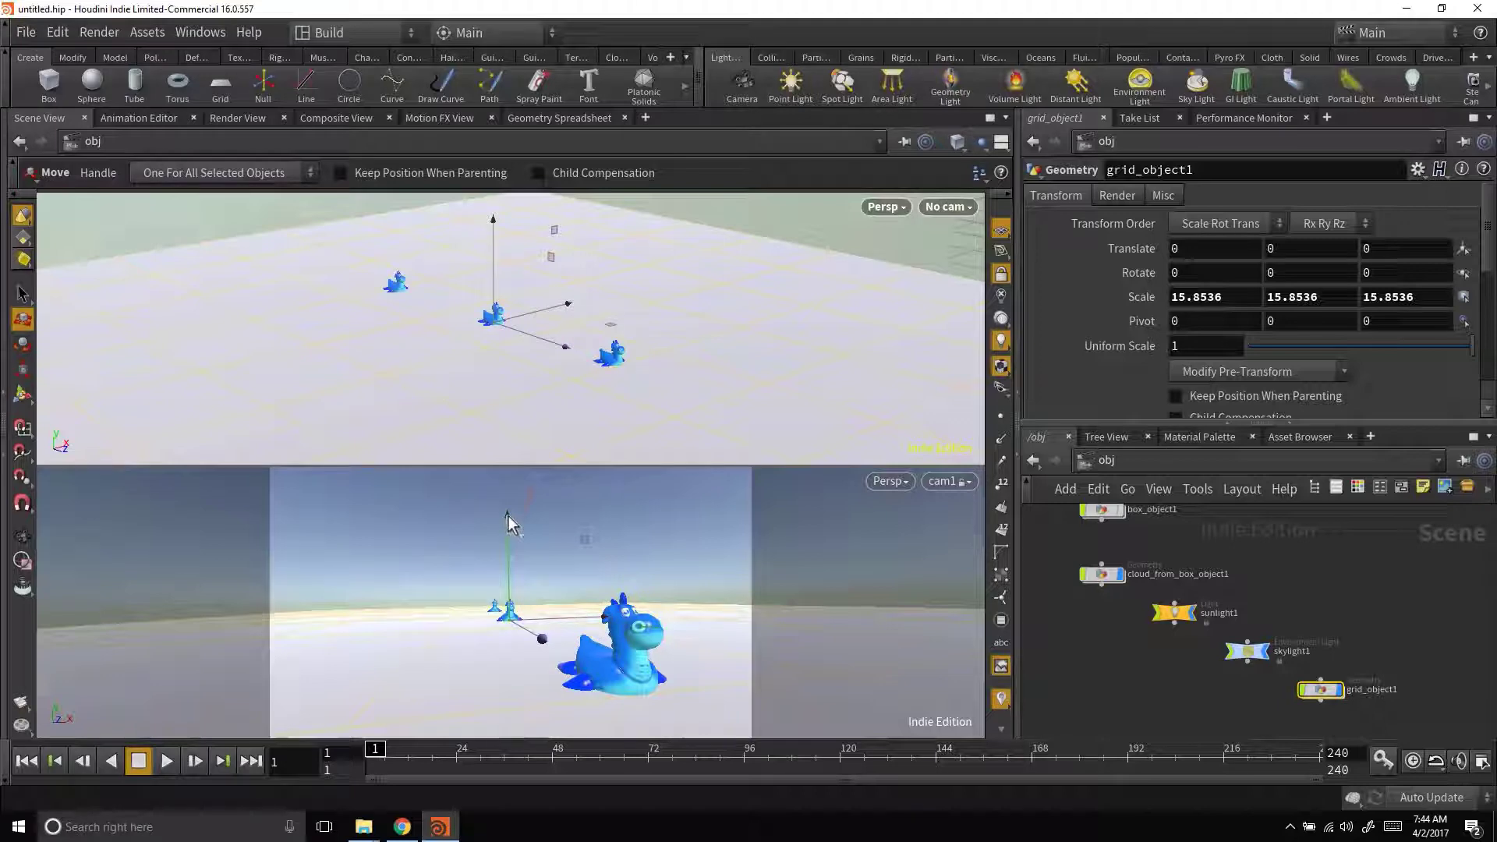
{"action": "left_click_drag", "start_coordinate": [507, 517], "coordinate": [510, 499]}
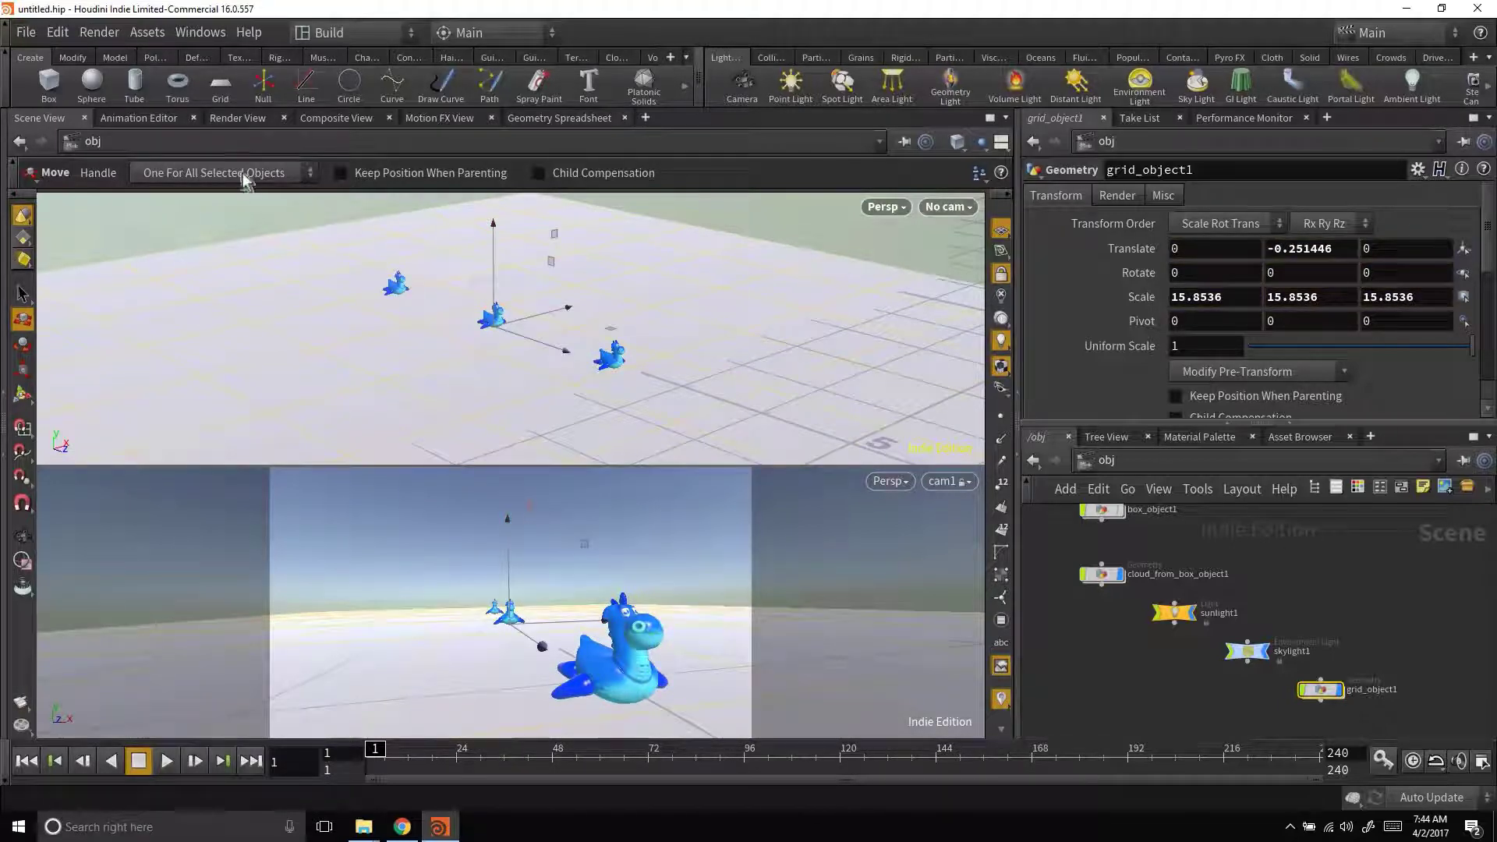
{"action": "left_click", "coordinate": [246, 117]}
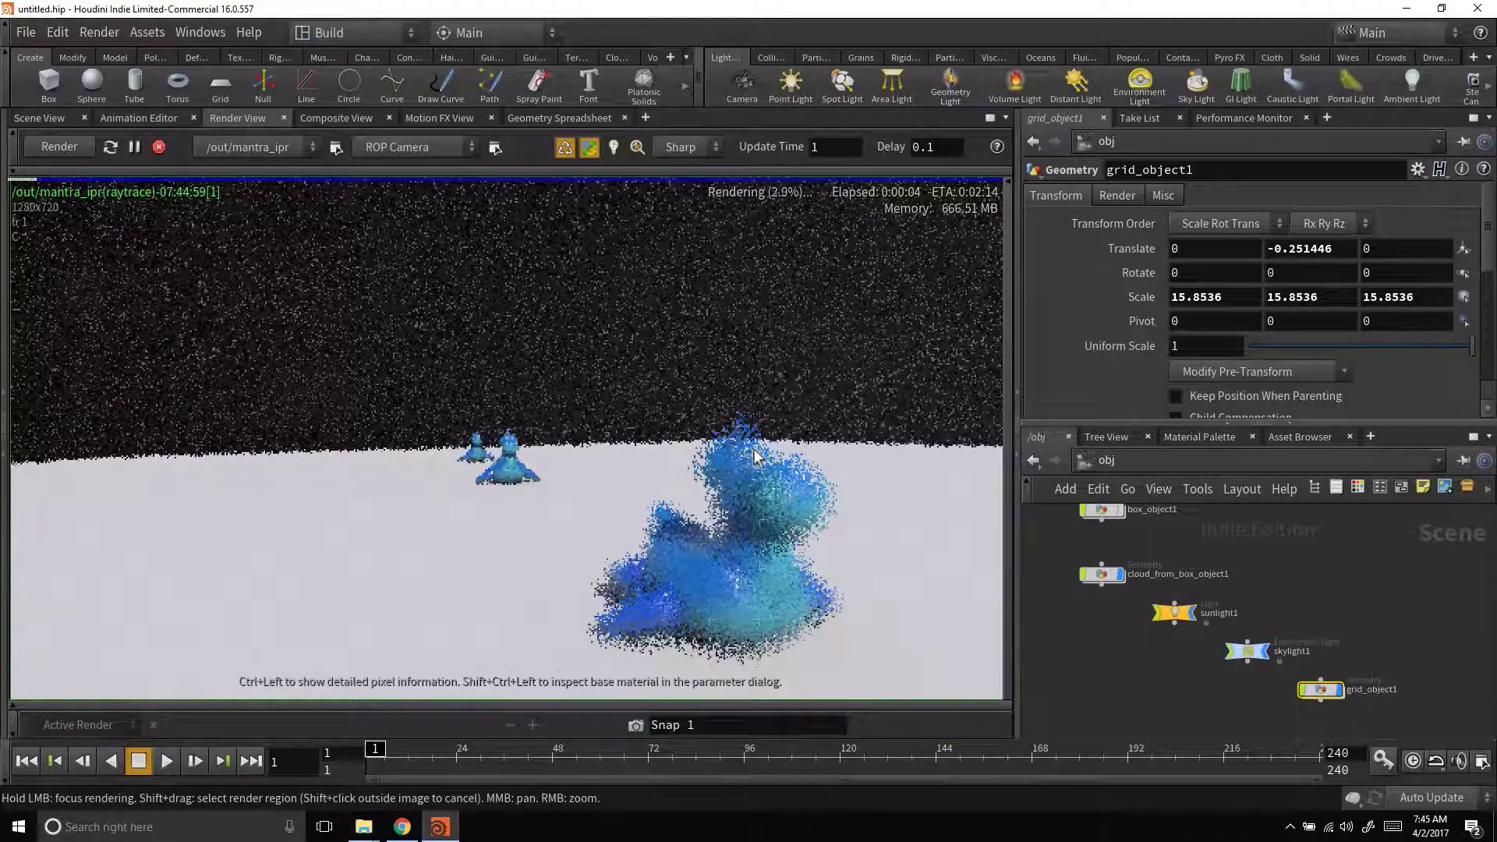
Step: Enable Render Light Geometry on skylight1
{"action": "left_click", "coordinate": [1248, 651]}
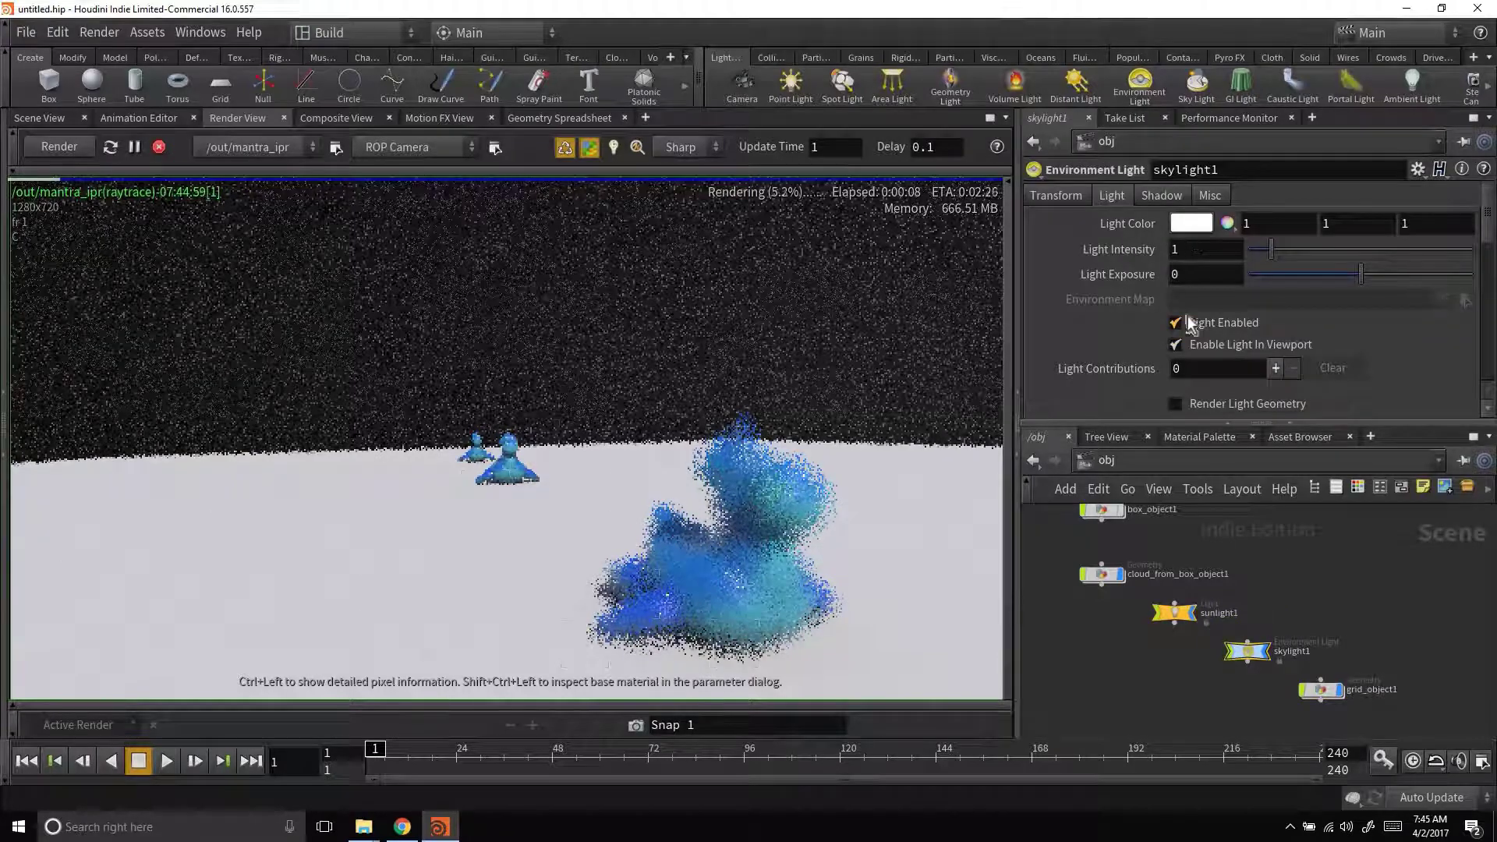
{"action": "scroll", "coordinate": [1193, 327], "scroll_direction": "down", "scroll_amount": 1}
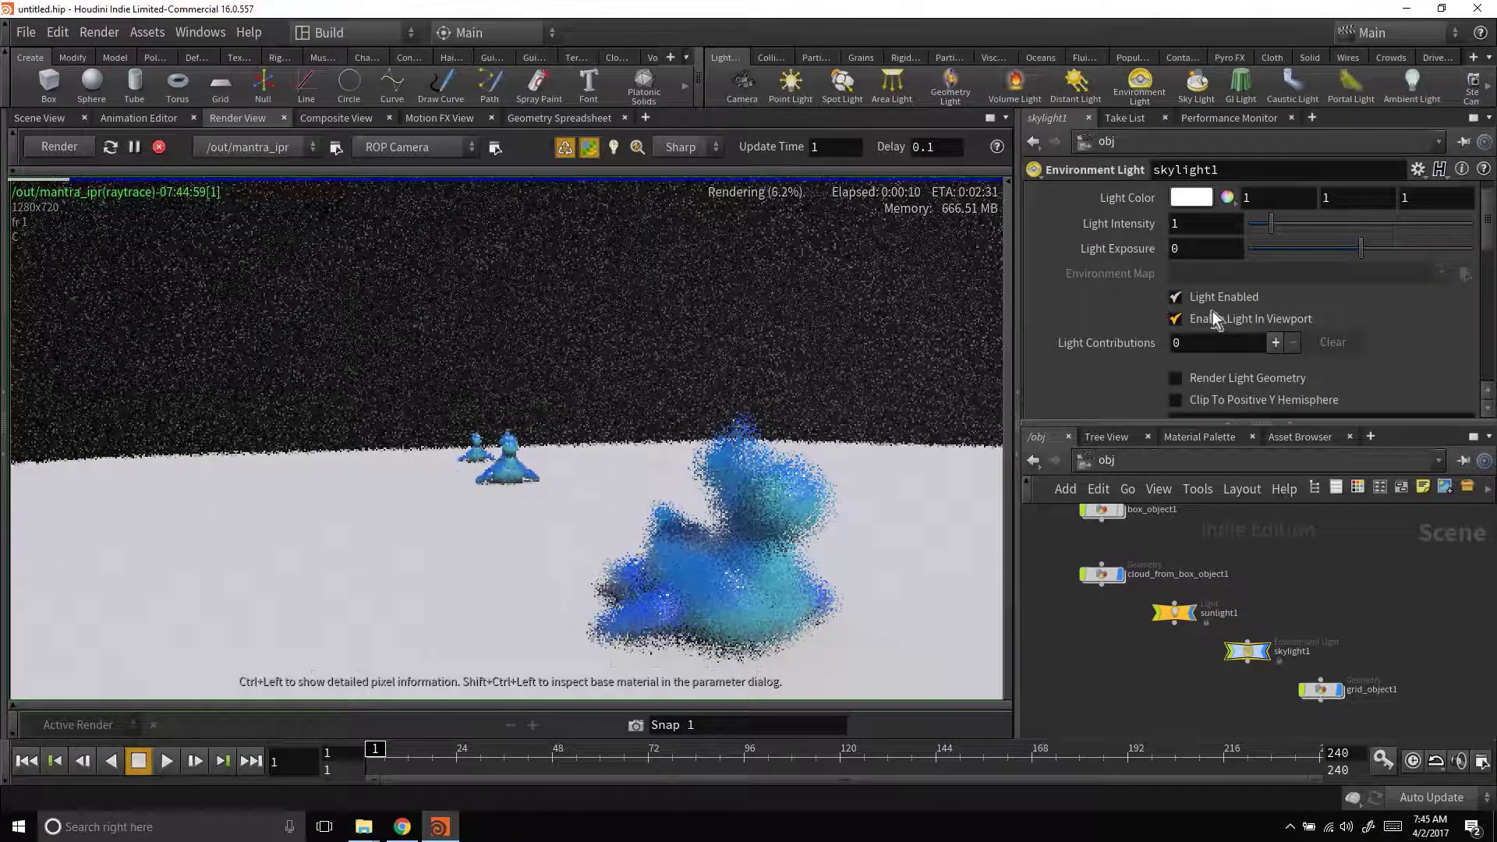
{"action": "scroll", "coordinate": [1180, 309], "scroll_direction": "down", "scroll_amount": 1}
{"action": "scroll", "coordinate": [1237, 296], "scroll_direction": "up", "scroll_amount": 1}
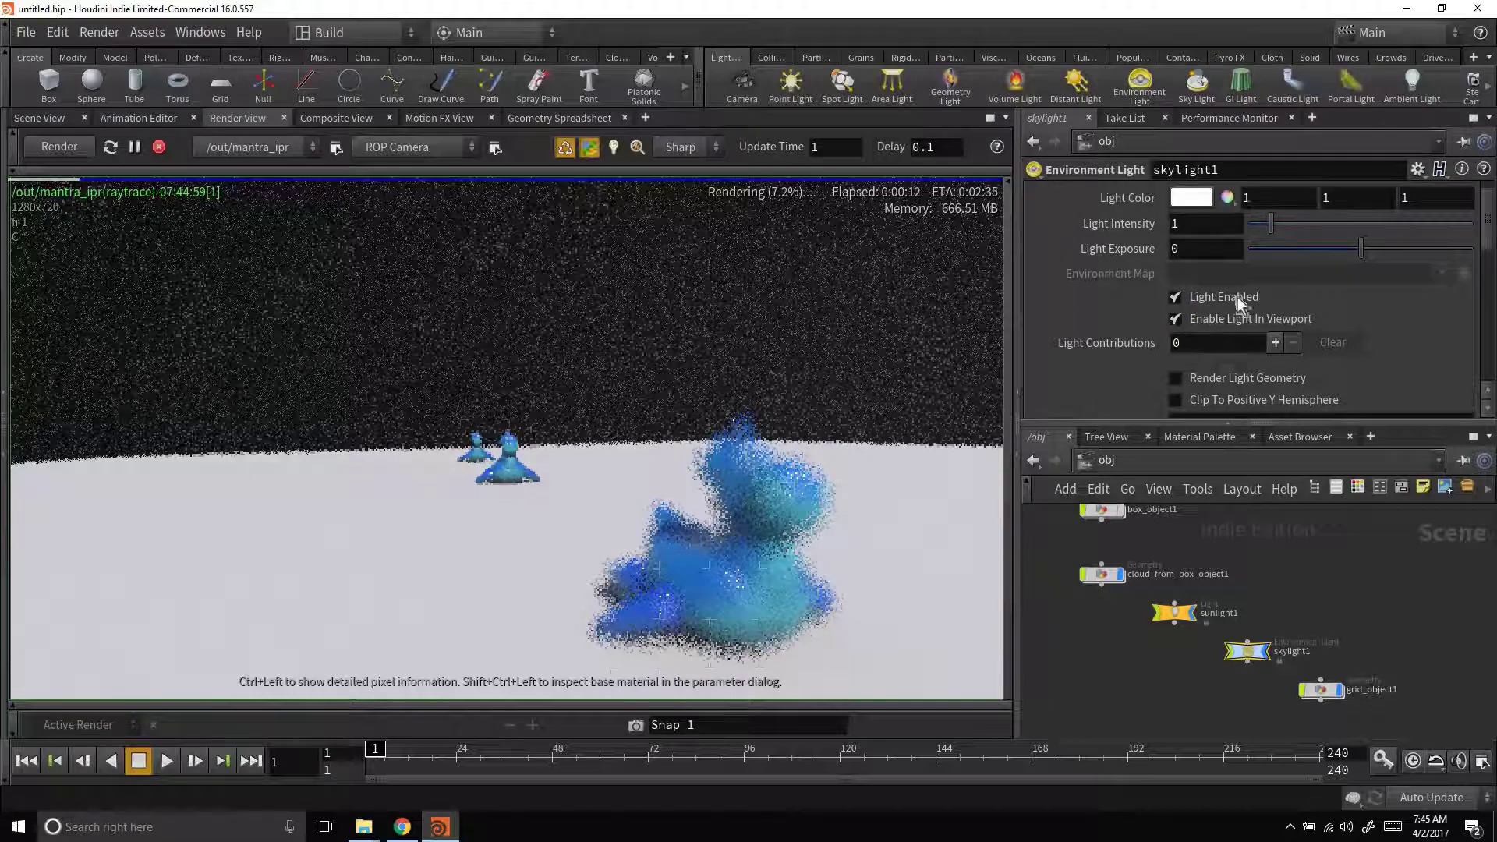
{"action": "scroll", "coordinate": [1210, 349], "scroll_direction": "down", "scroll_amount": 1}
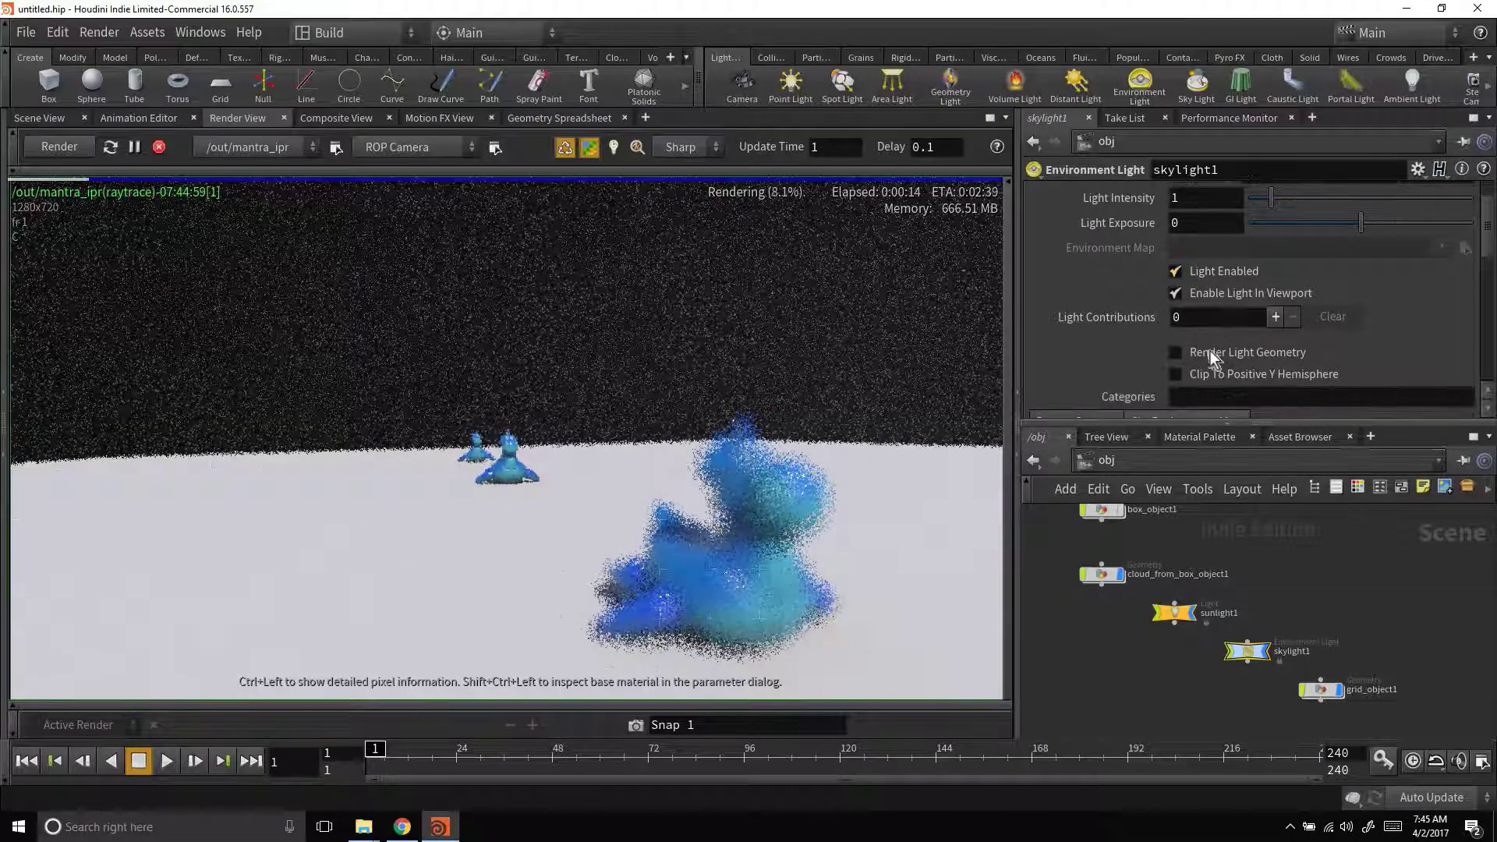
{"action": "left_click", "coordinate": [1210, 349]}
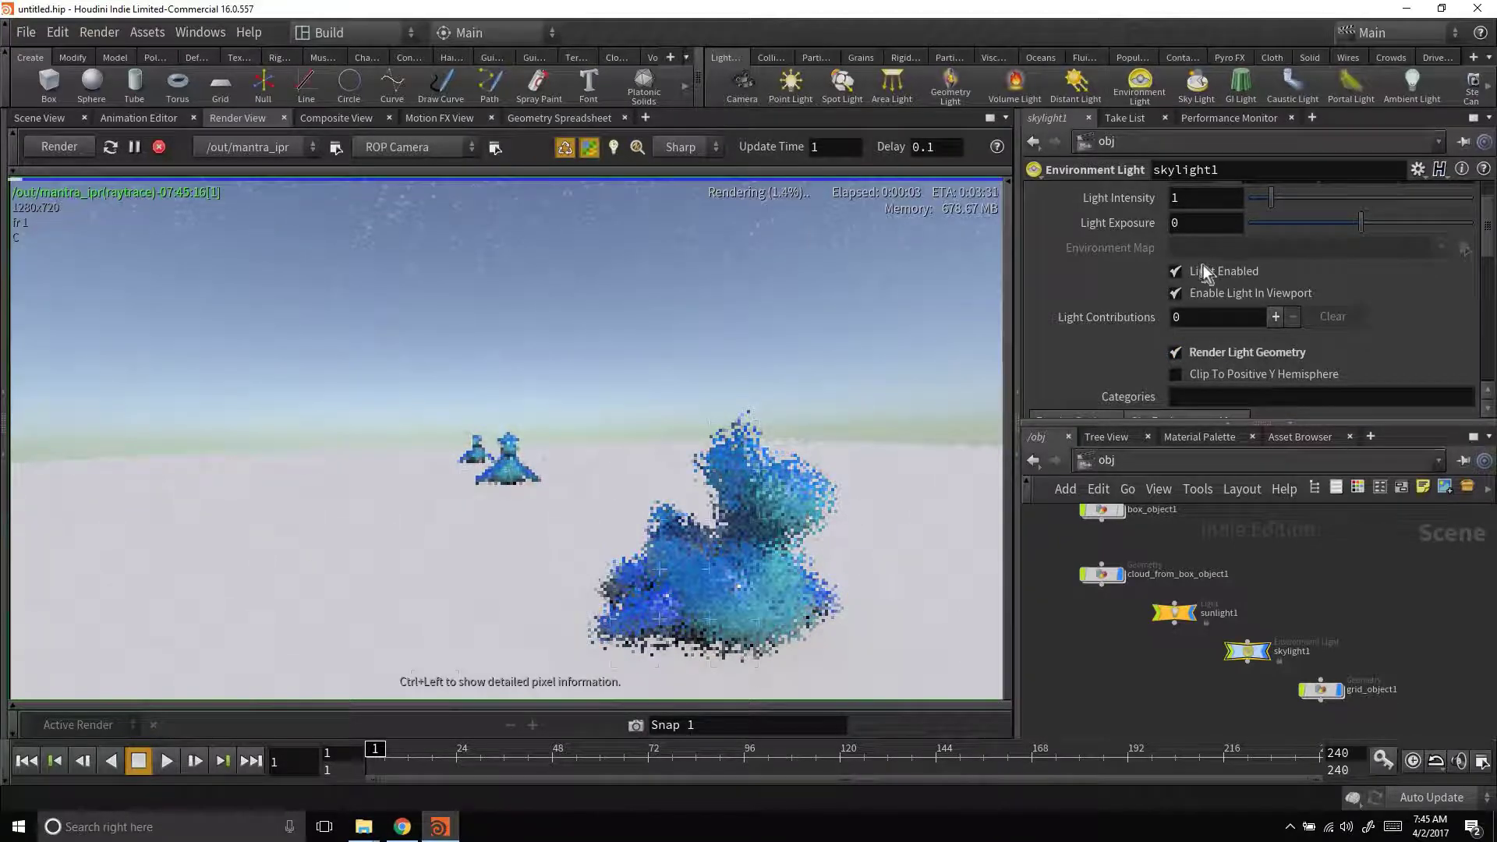
Step: Change skylight1's light color to a soft light blue of about 0.266, 0.698, 0.9
{"action": "scroll", "coordinate": [1224, 313], "scroll_direction": "up", "scroll_amount": 5}
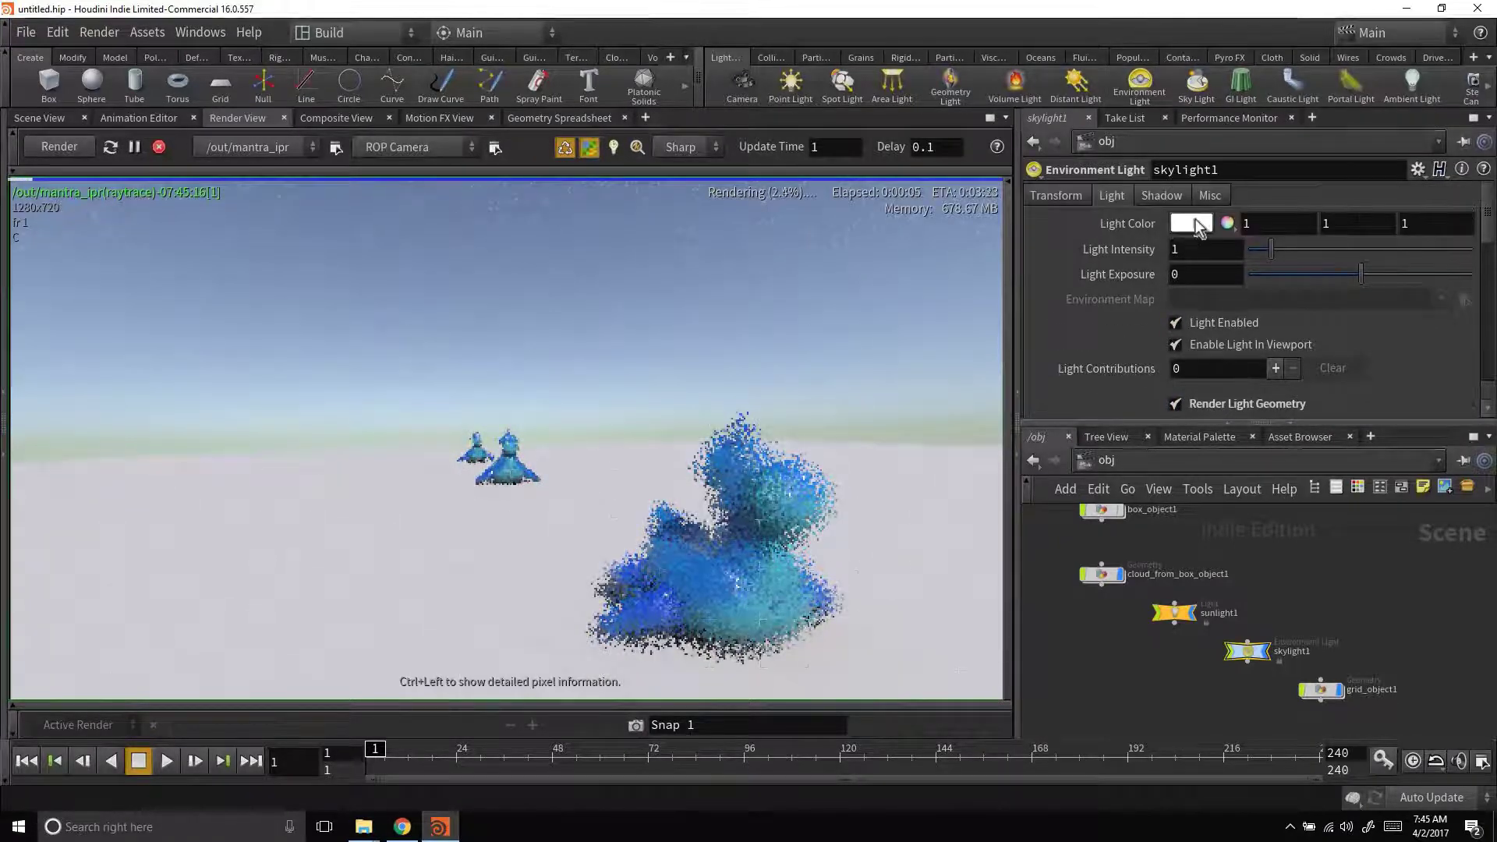
{"action": "left_click", "coordinate": [1181, 223]}
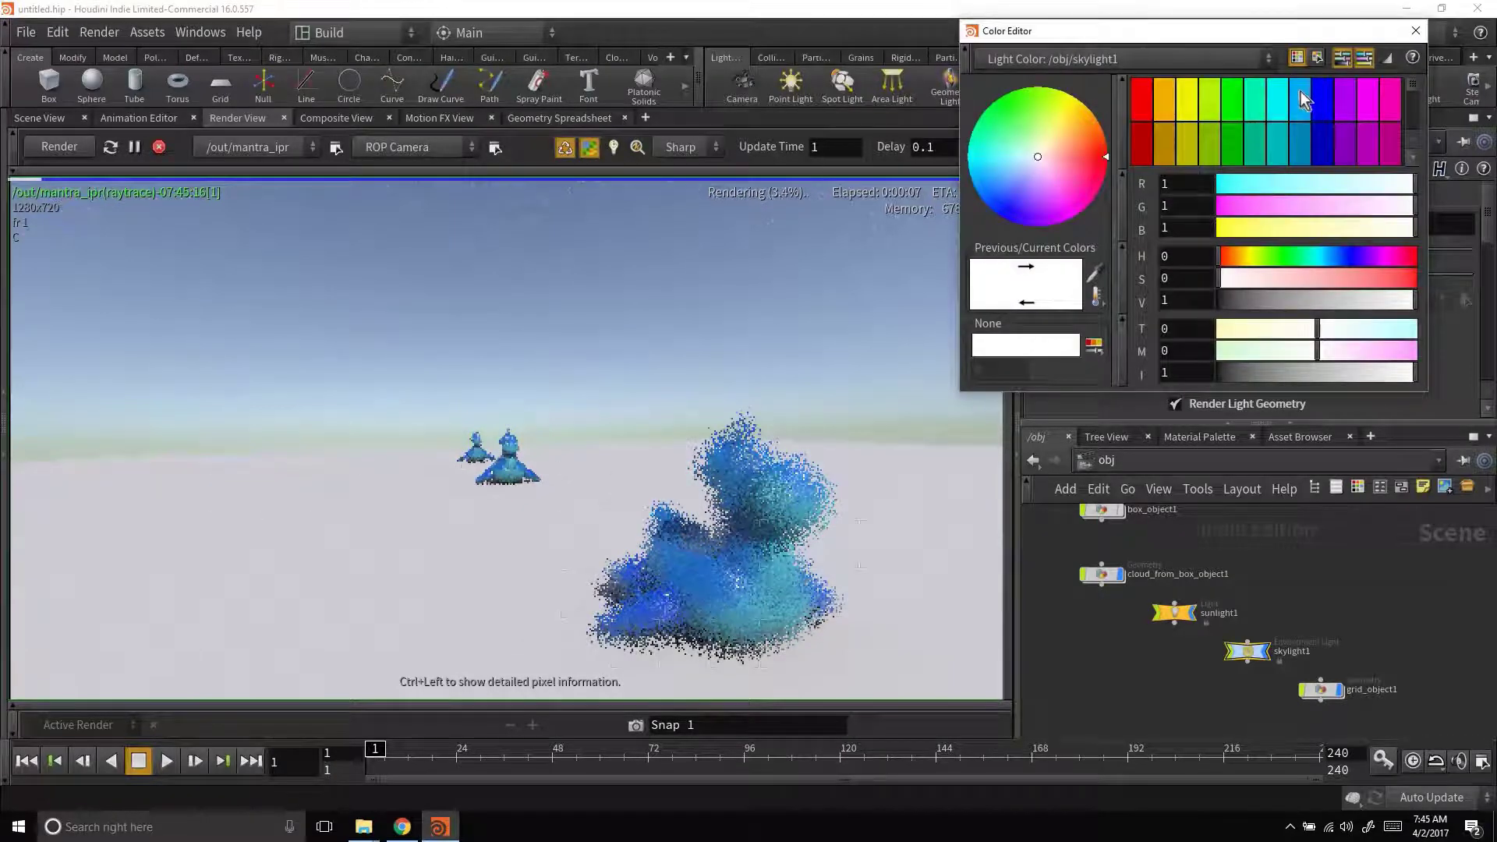
{"action": "left_click", "coordinate": [1299, 99]}
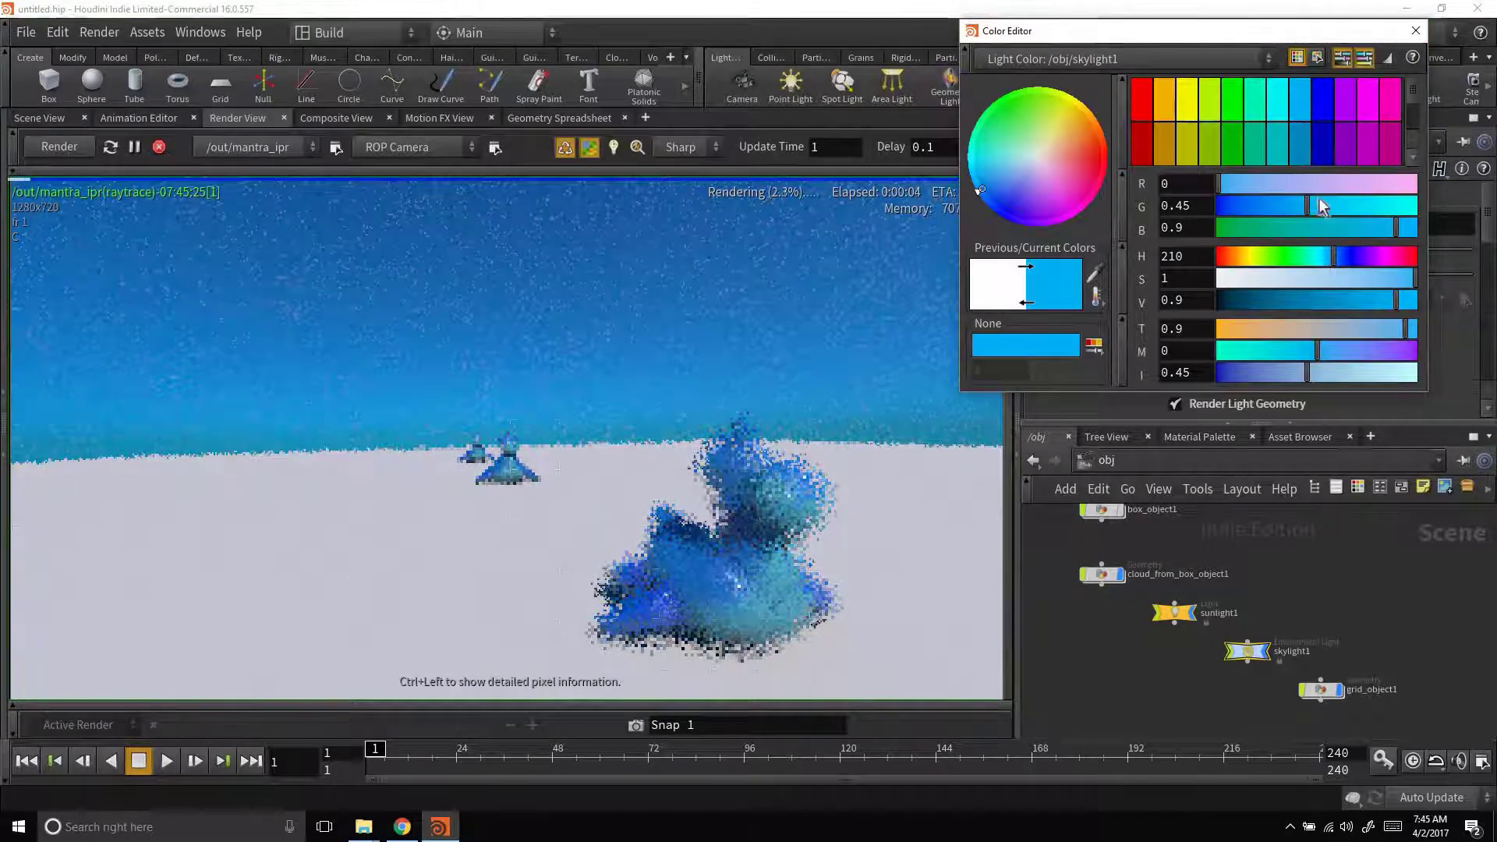
{"action": "left_click_drag", "start_coordinate": [1372, 278], "coordinate": [1359, 279]}
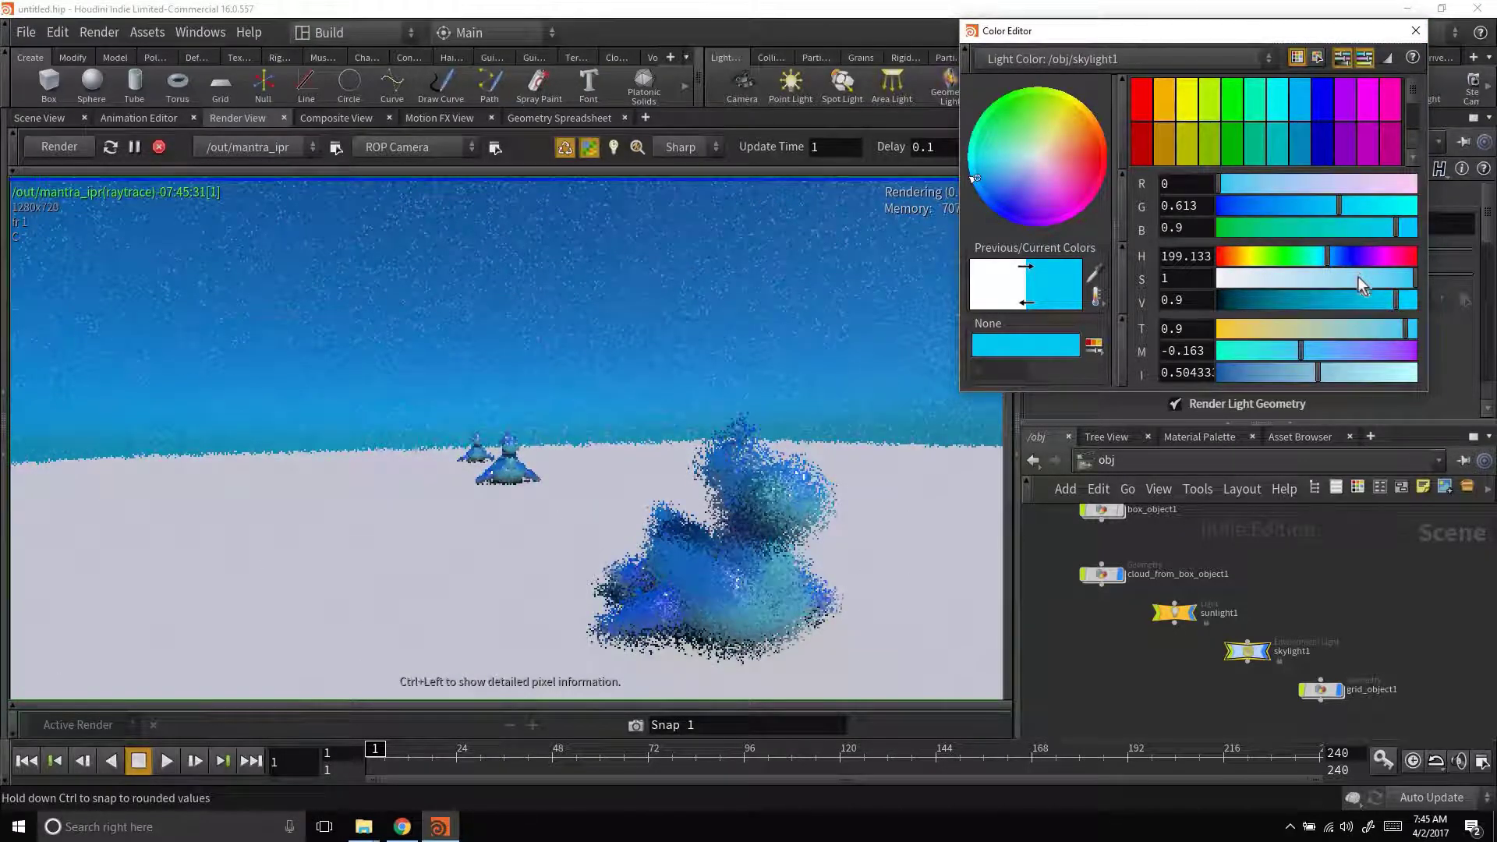
{"action": "left_click", "coordinate": [1415, 30]}
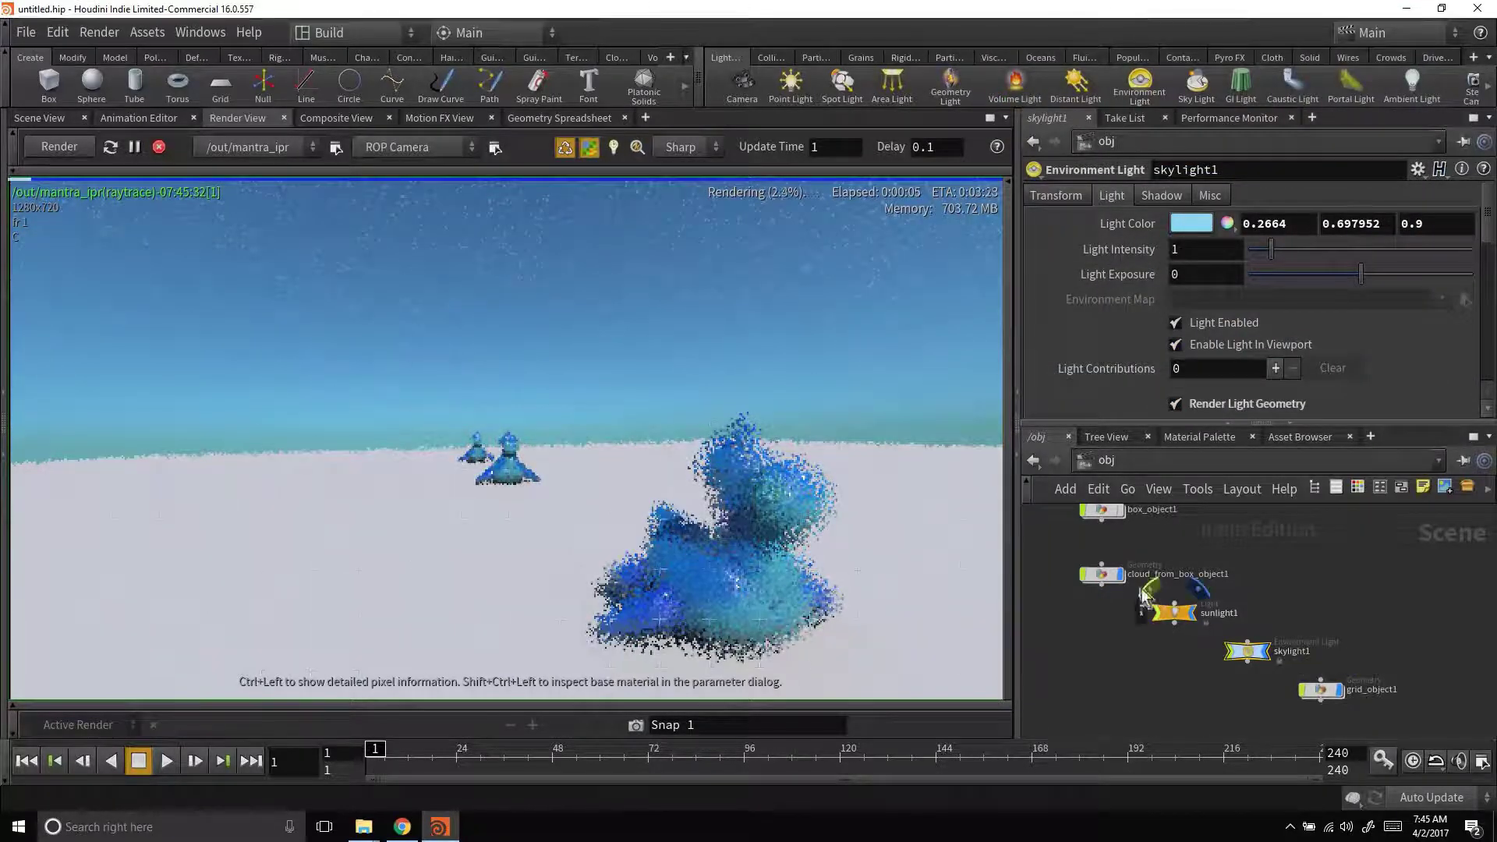
Step: Change sunlight1's color to a pale orange of about 0.952, 0.718, 0.484
{"action": "left_click", "coordinate": [1176, 612]}
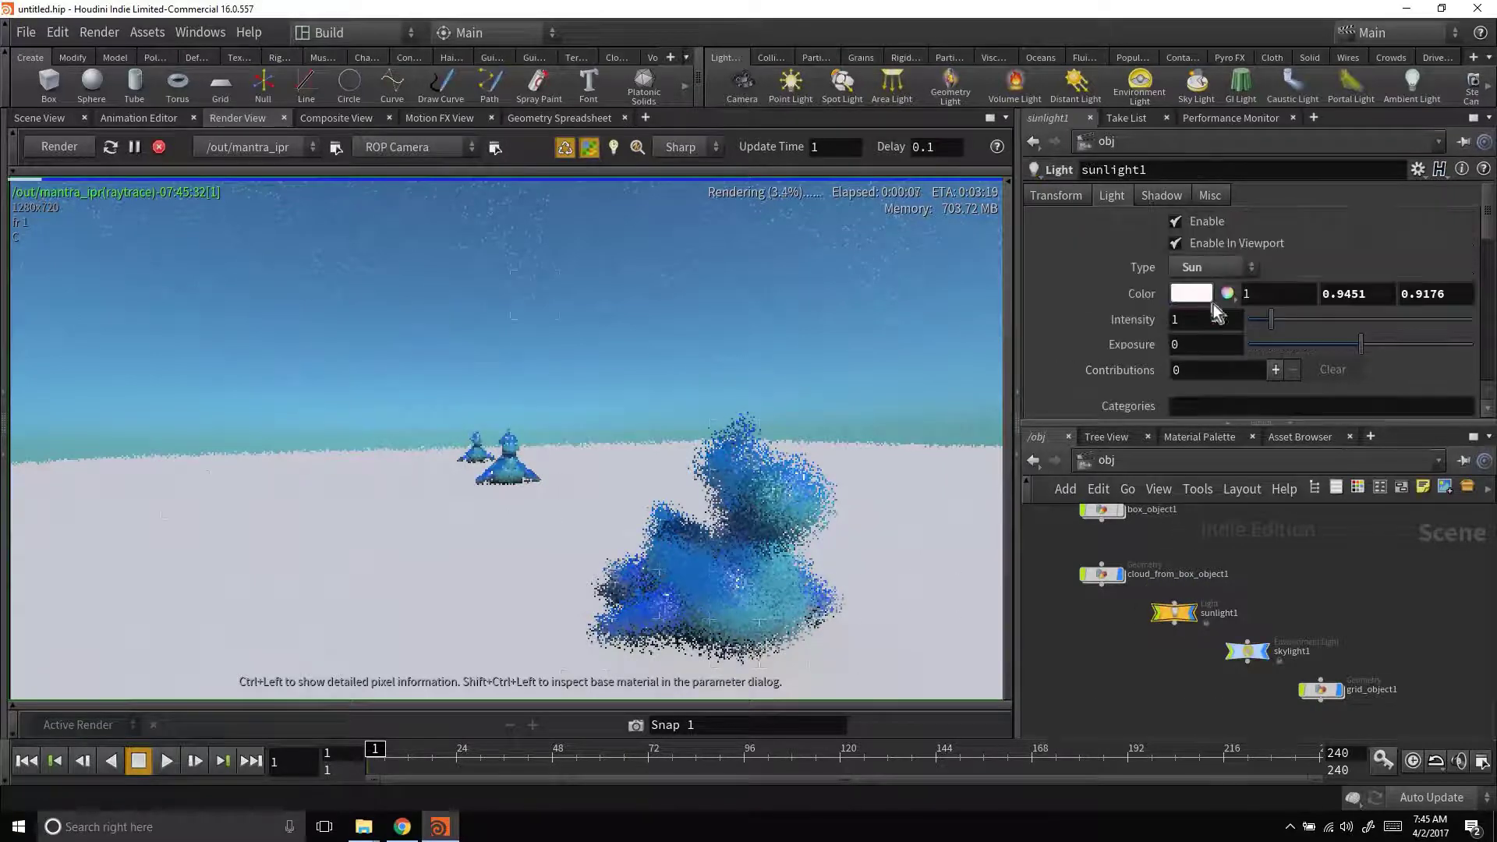
{"action": "left_click", "coordinate": [1204, 294]}
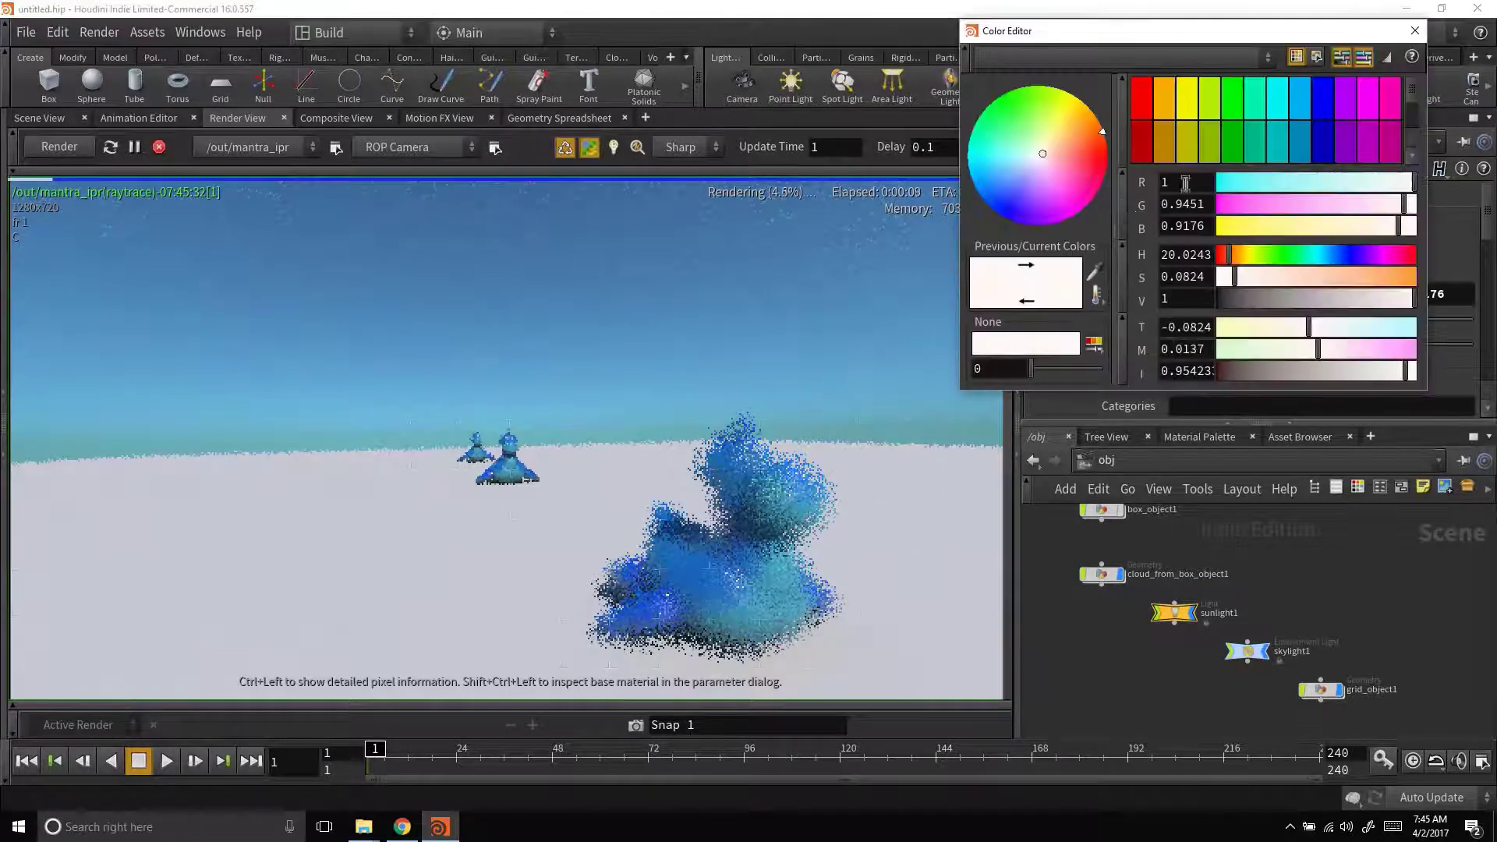
{"action": "left_click", "coordinate": [1163, 102]}
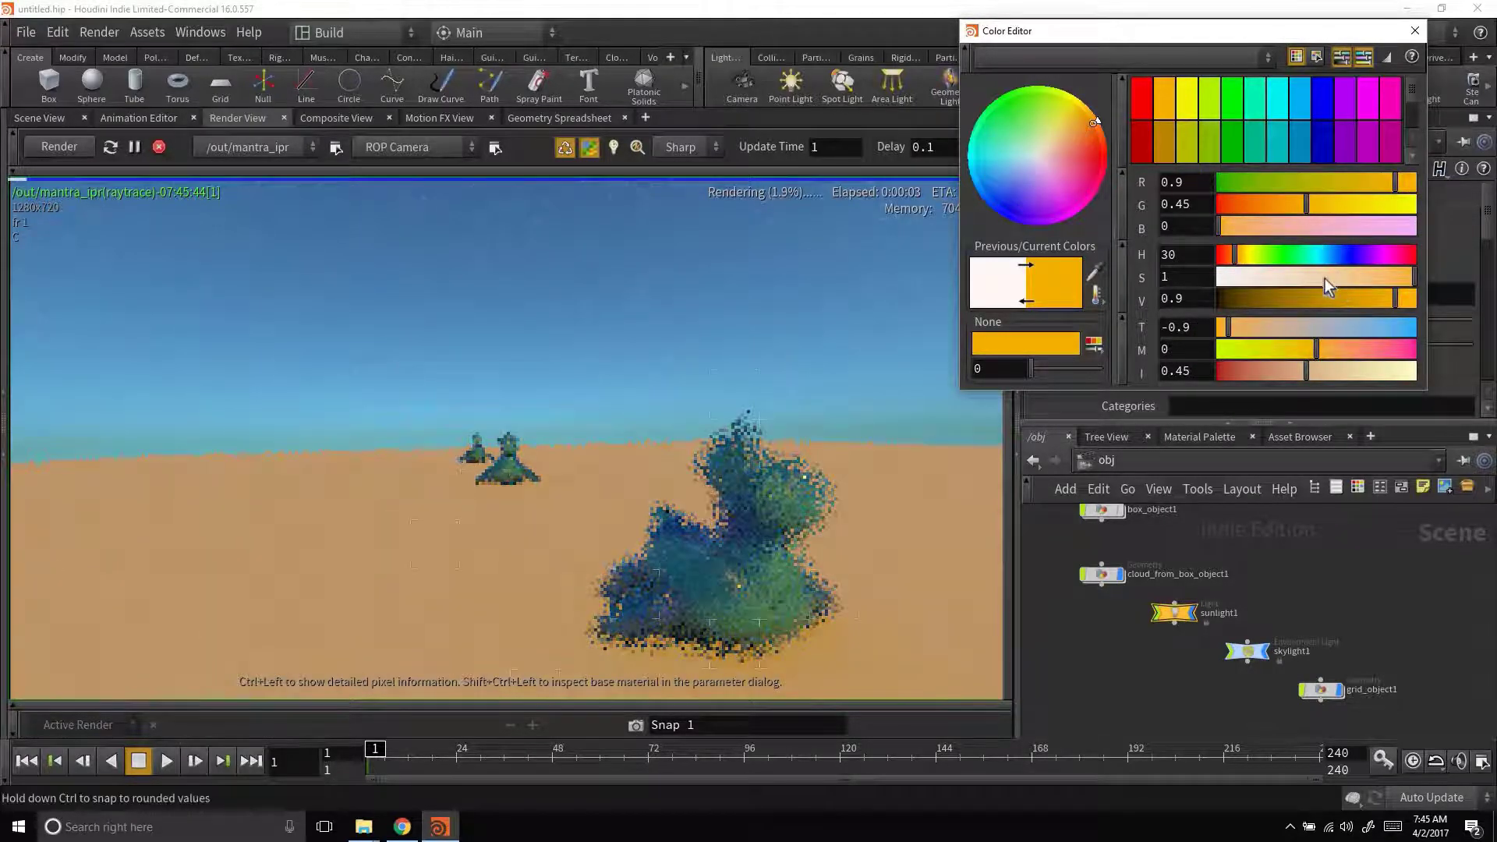
{"action": "left_click_drag", "start_coordinate": [1328, 287], "coordinate": [1409, 300]}
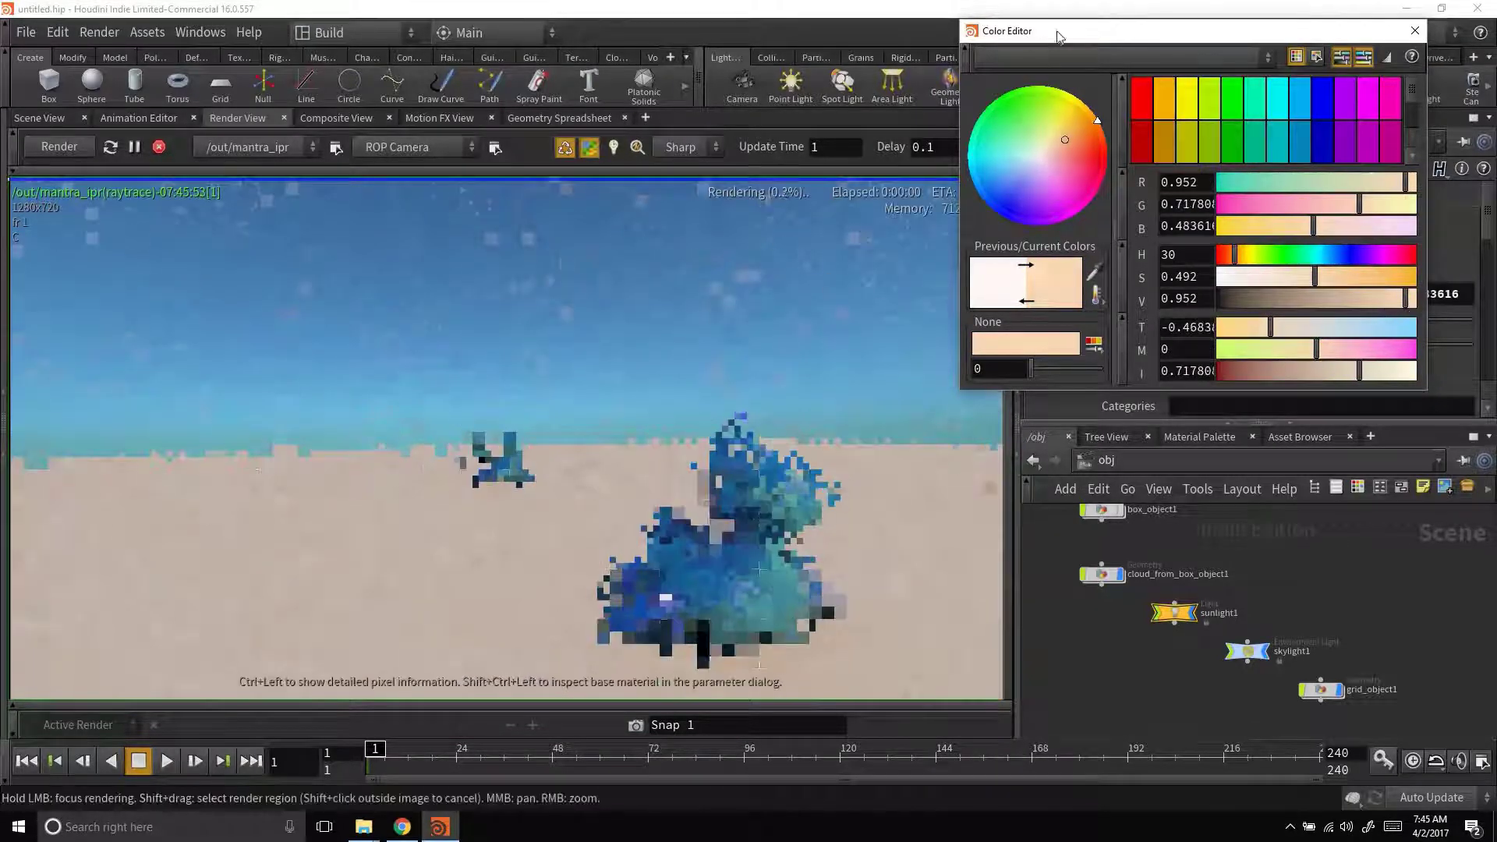
{"action": "left_click", "coordinate": [1415, 31]}
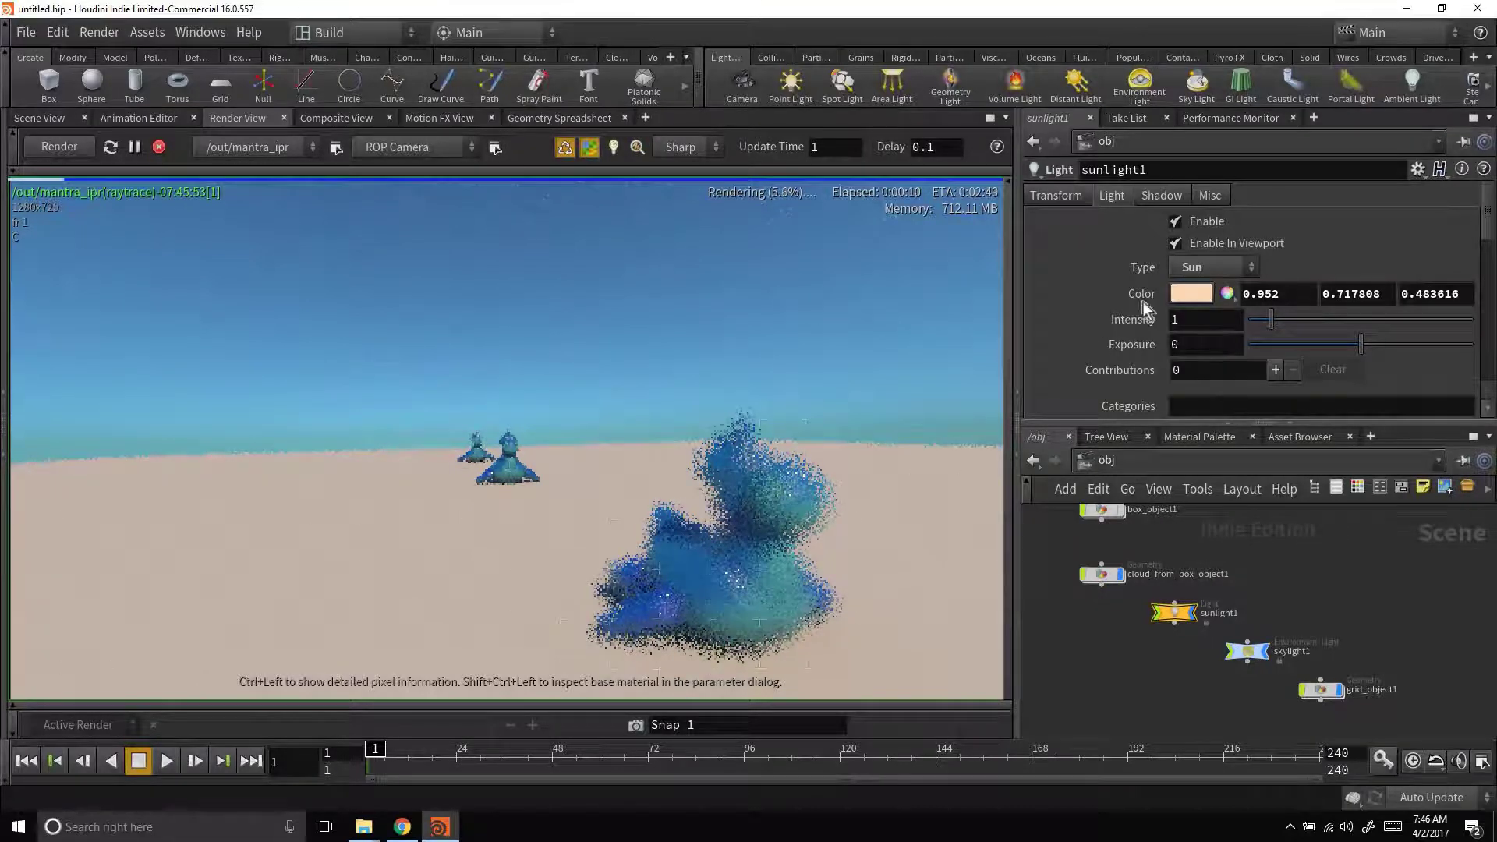
Step: Tint sunlight1's shadow color a very dark blue of 0, 0.026, 0.052
{"action": "left_click", "coordinate": [1161, 199]}
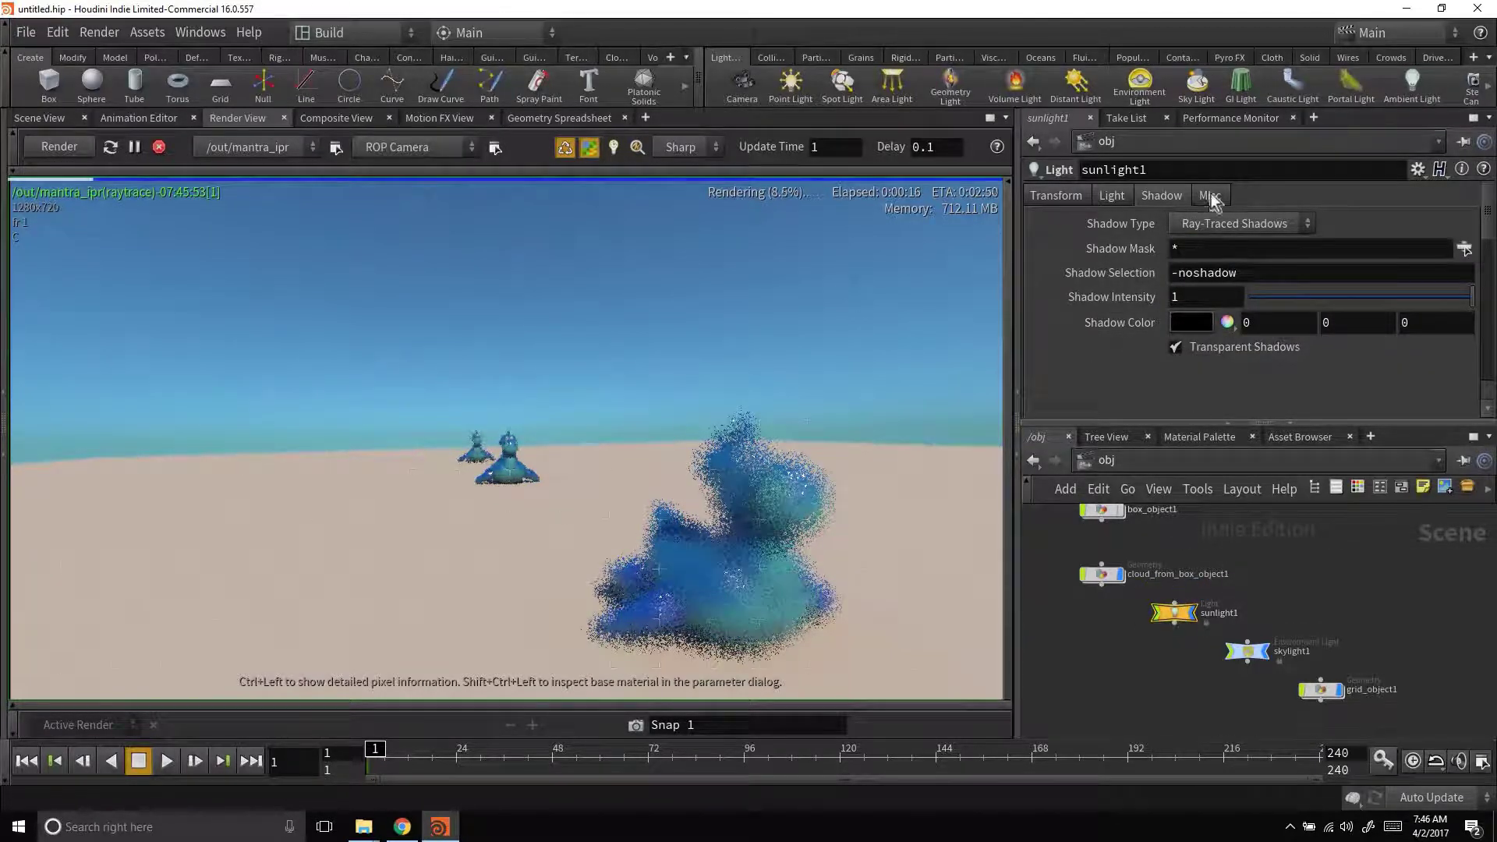
{"action": "left_click", "coordinate": [1193, 323]}
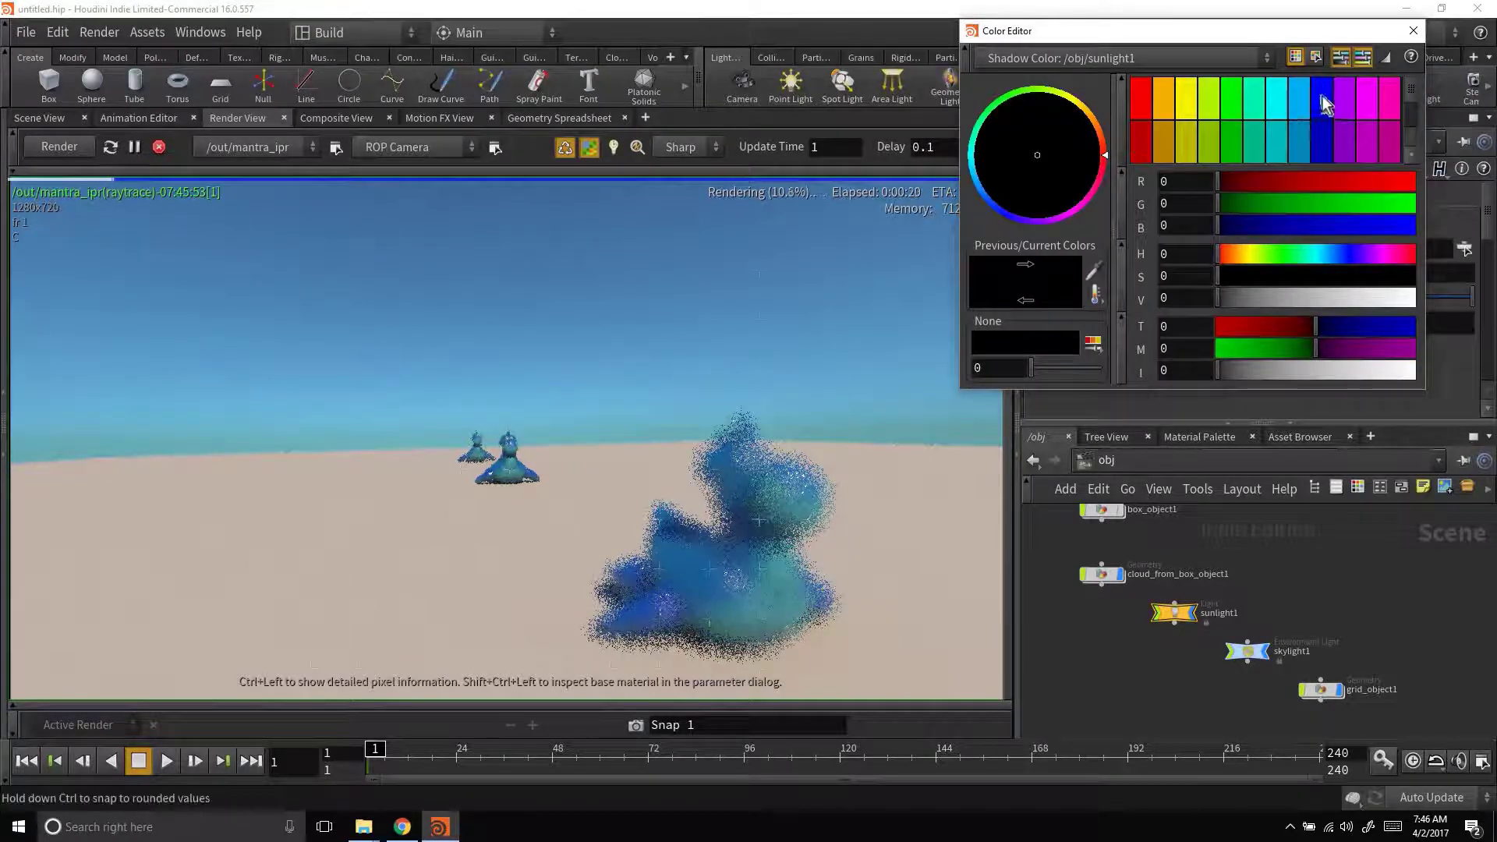
{"action": "left_click", "coordinate": [1305, 142]}
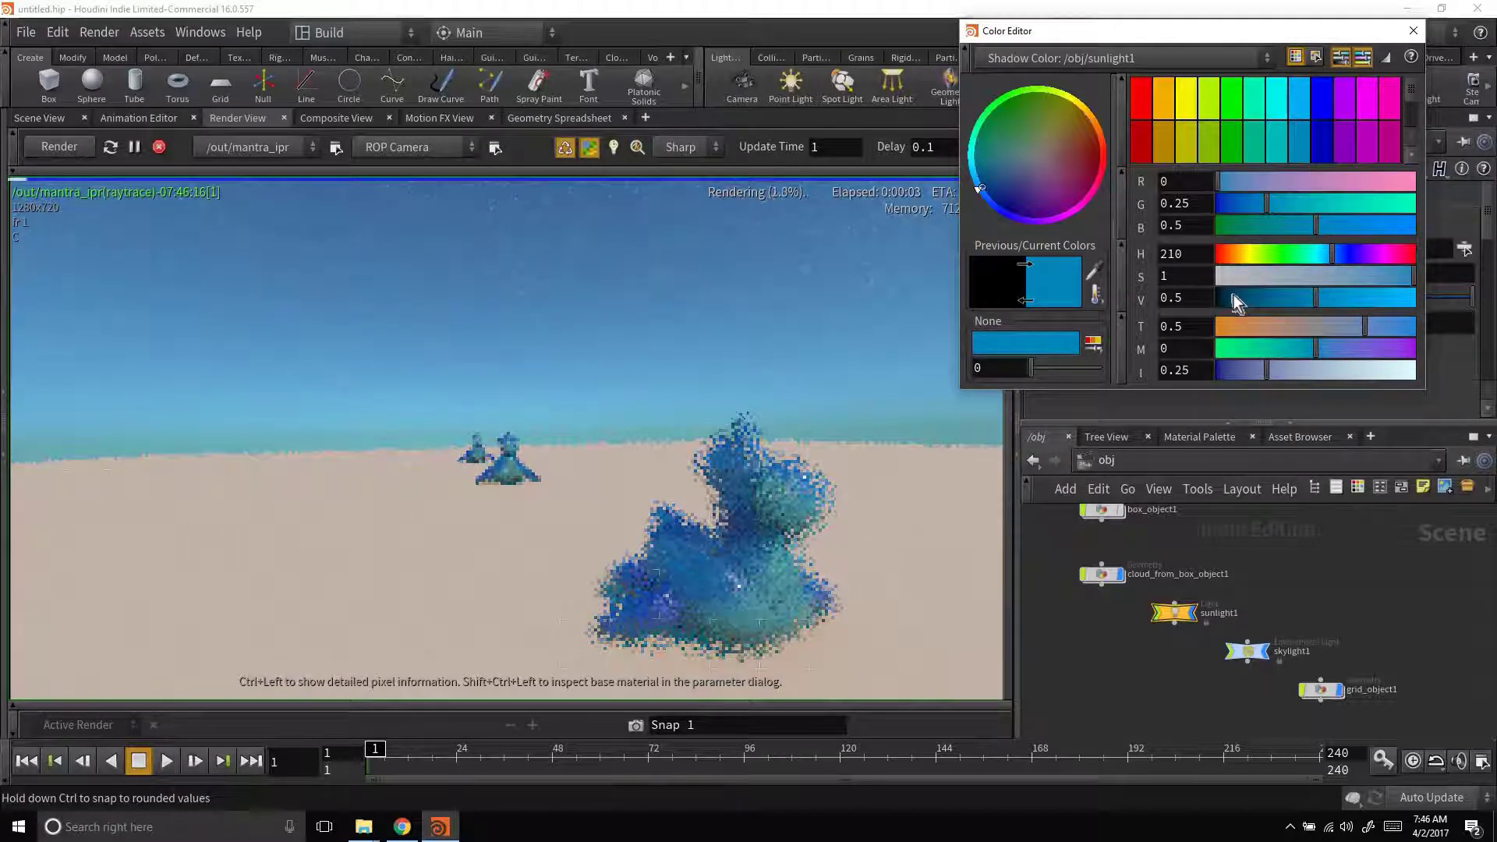
{"action": "left_click", "coordinate": [1230, 301]}
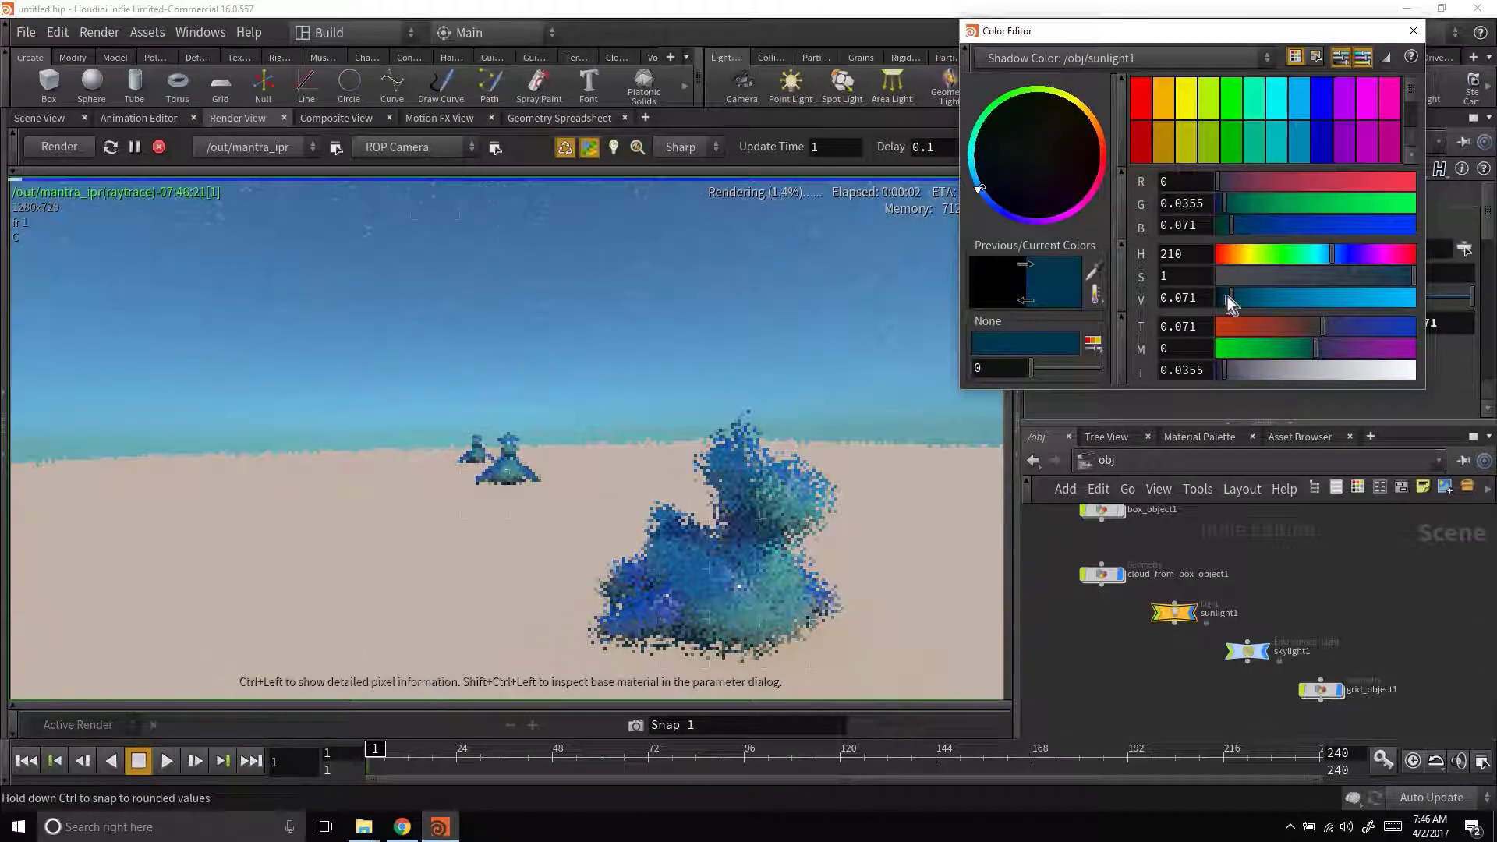
{"action": "left_click", "coordinate": [1228, 303]}
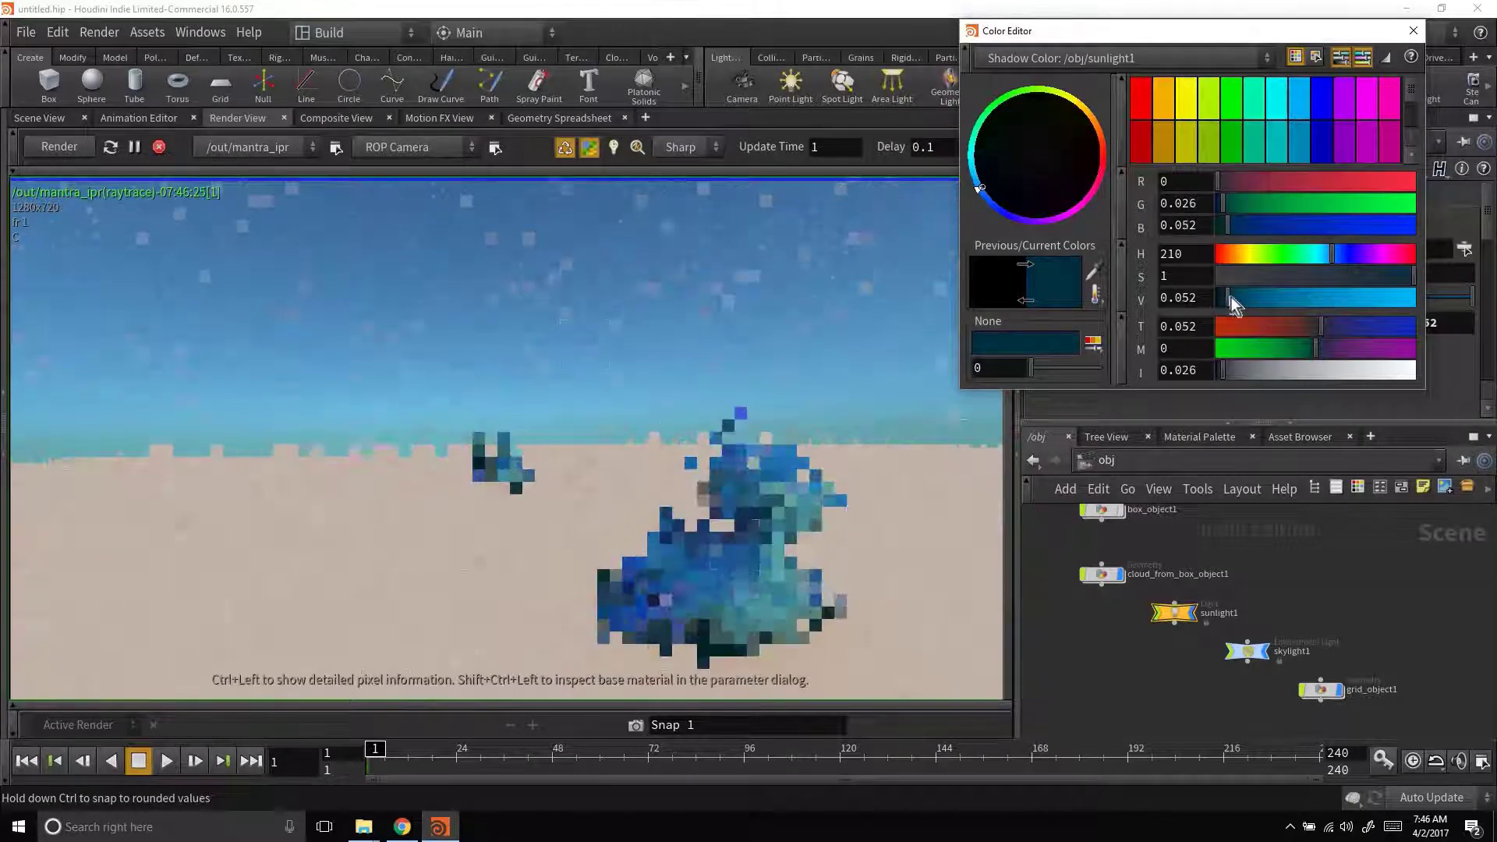
Step: Brighten sunlight1's shadow color slightly to 0, 0.0335, 0.067 and close the color editor
{"action": "left_click", "coordinate": [1231, 301]}
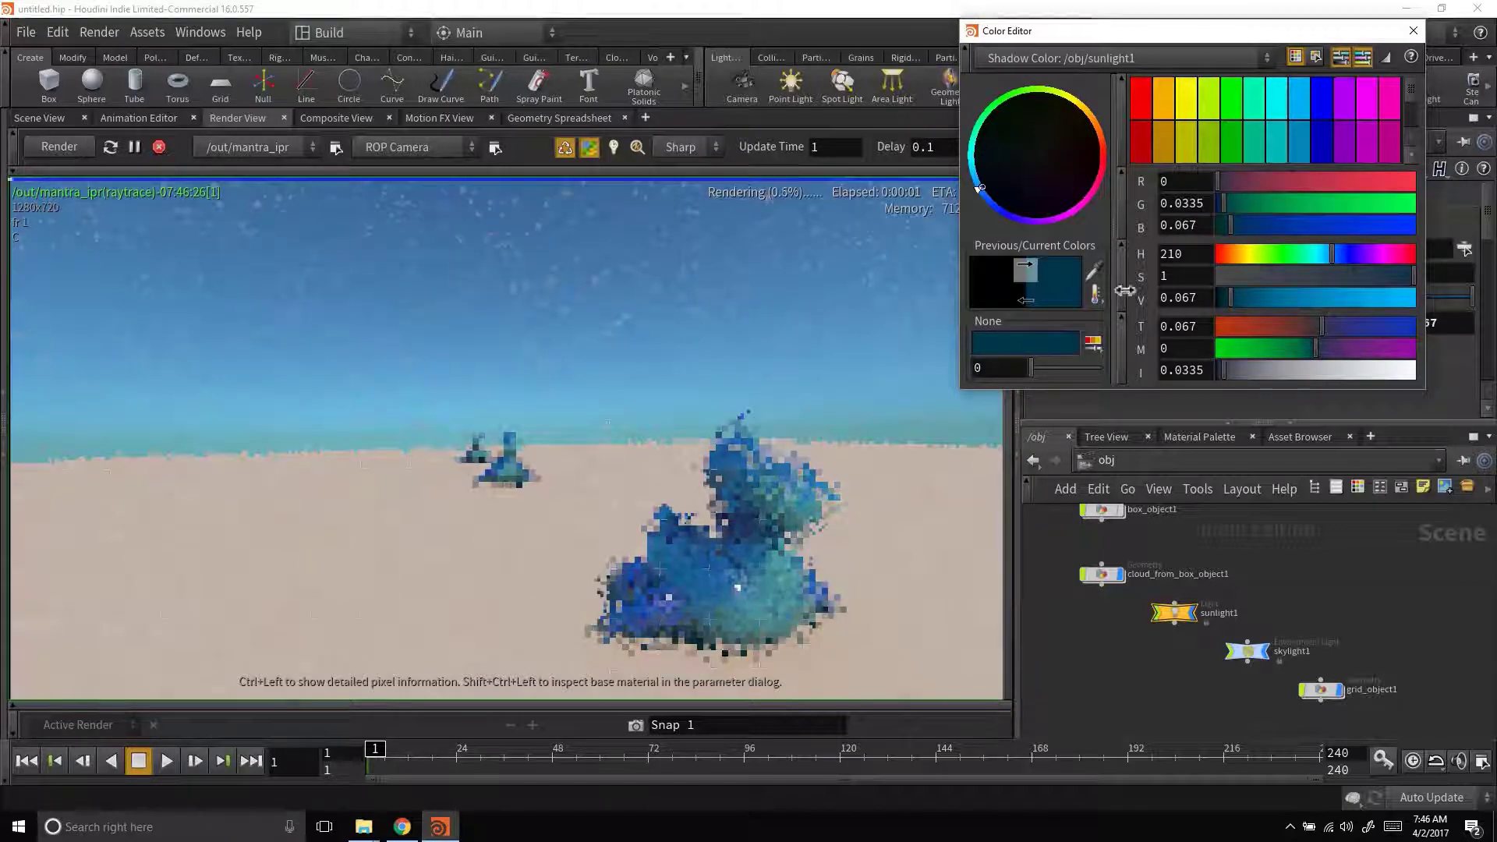
{"action": "left_click", "coordinate": [1414, 32]}
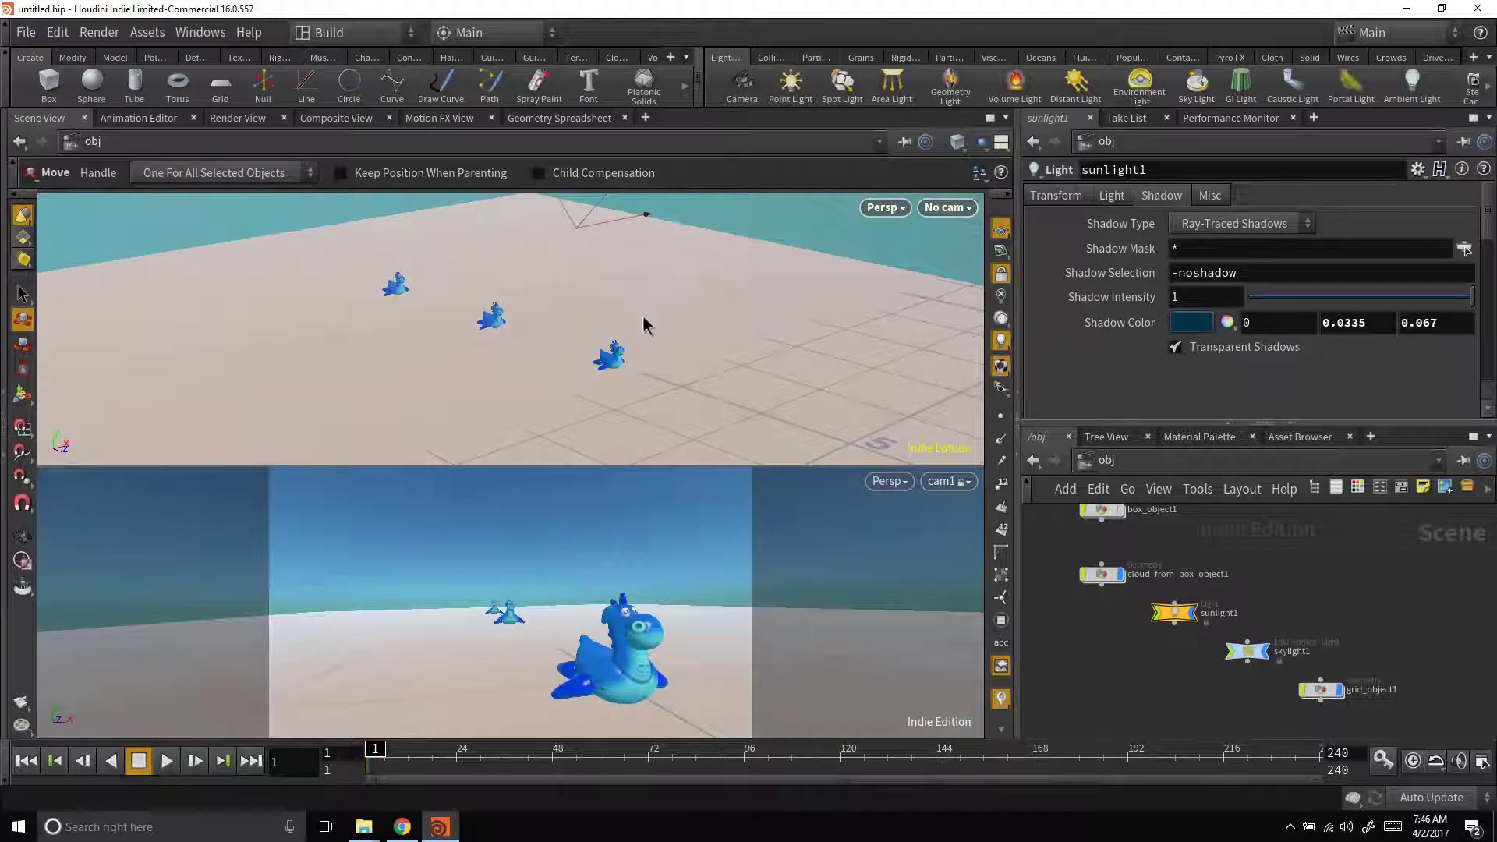
Step: Examine sunlight1's placement and direction relative to the toys from several angles in the perspective scene view
{"action": "key", "text": "space"}
{"action": "key", "text": "space"}
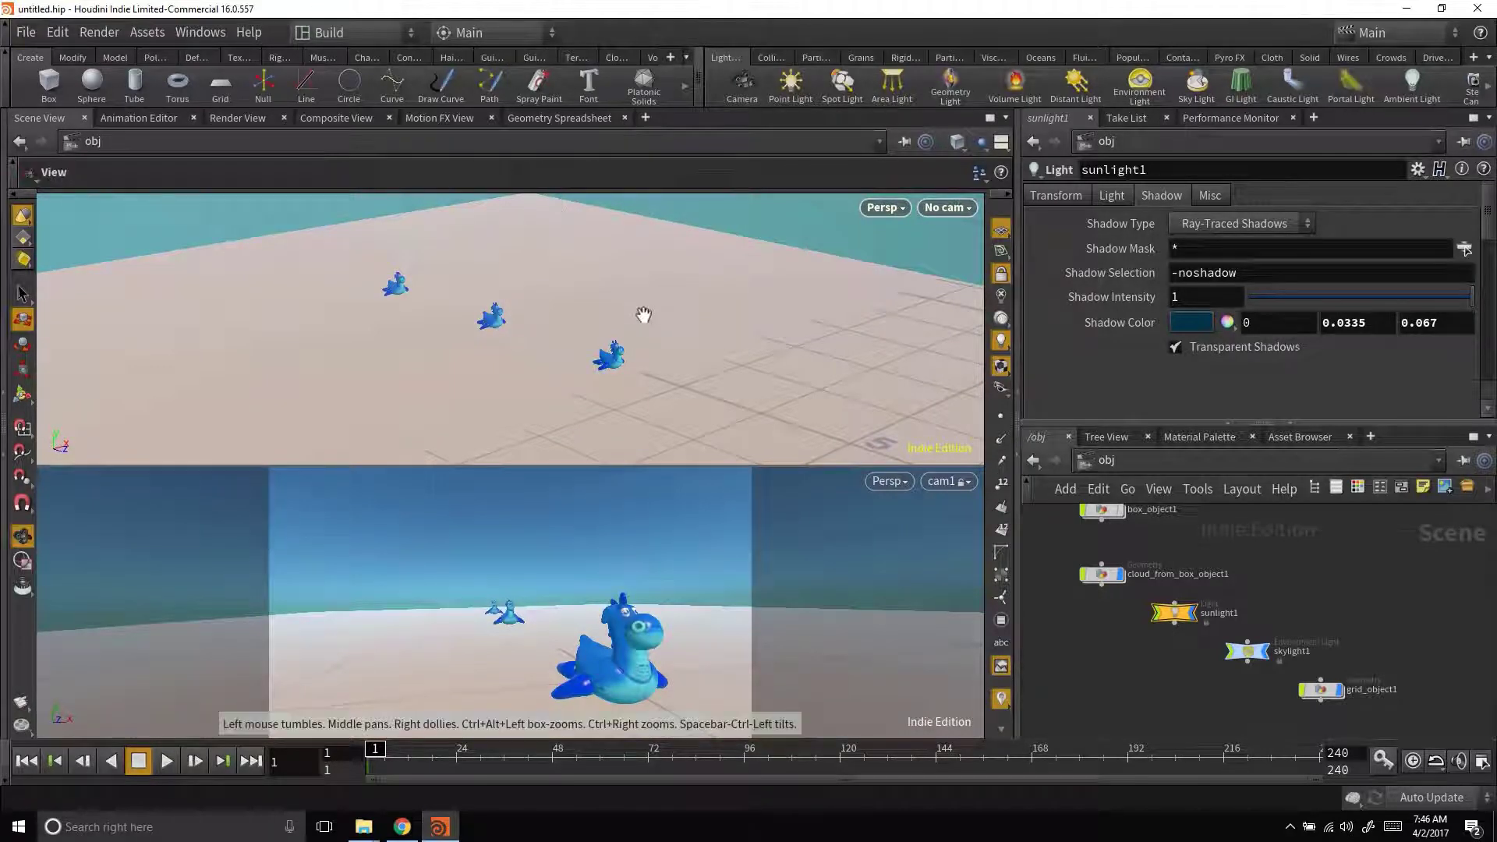
{"action": "key", "text": "g"}
{"action": "key", "text": "t"}
{"action": "key", "text": "space"}
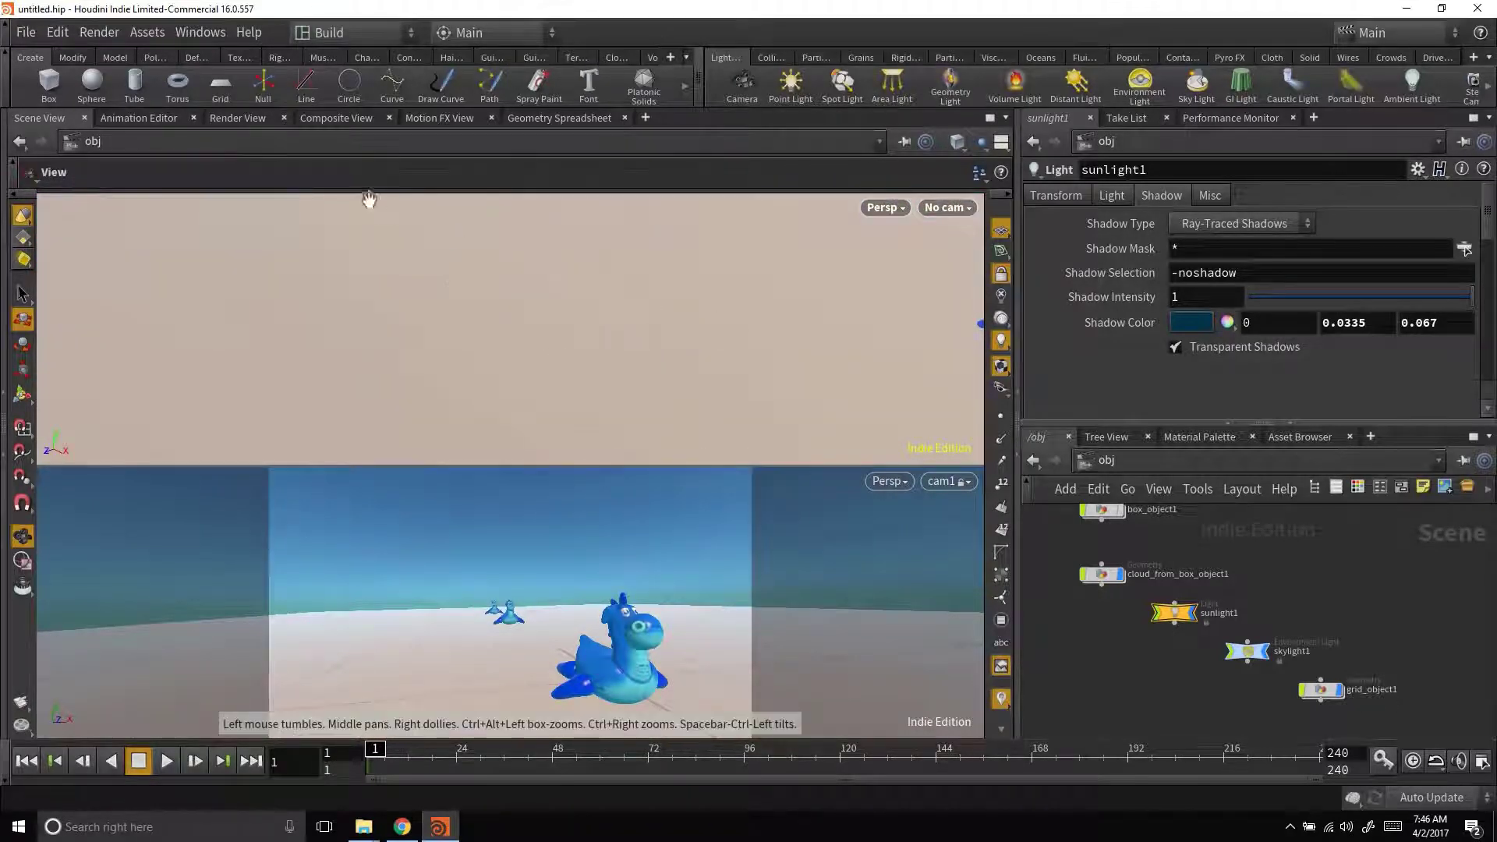
{"action": "left_click_drag", "start_coordinate": [367, 201], "coordinate": [315, 269]}
{"action": "key", "text": "t"}
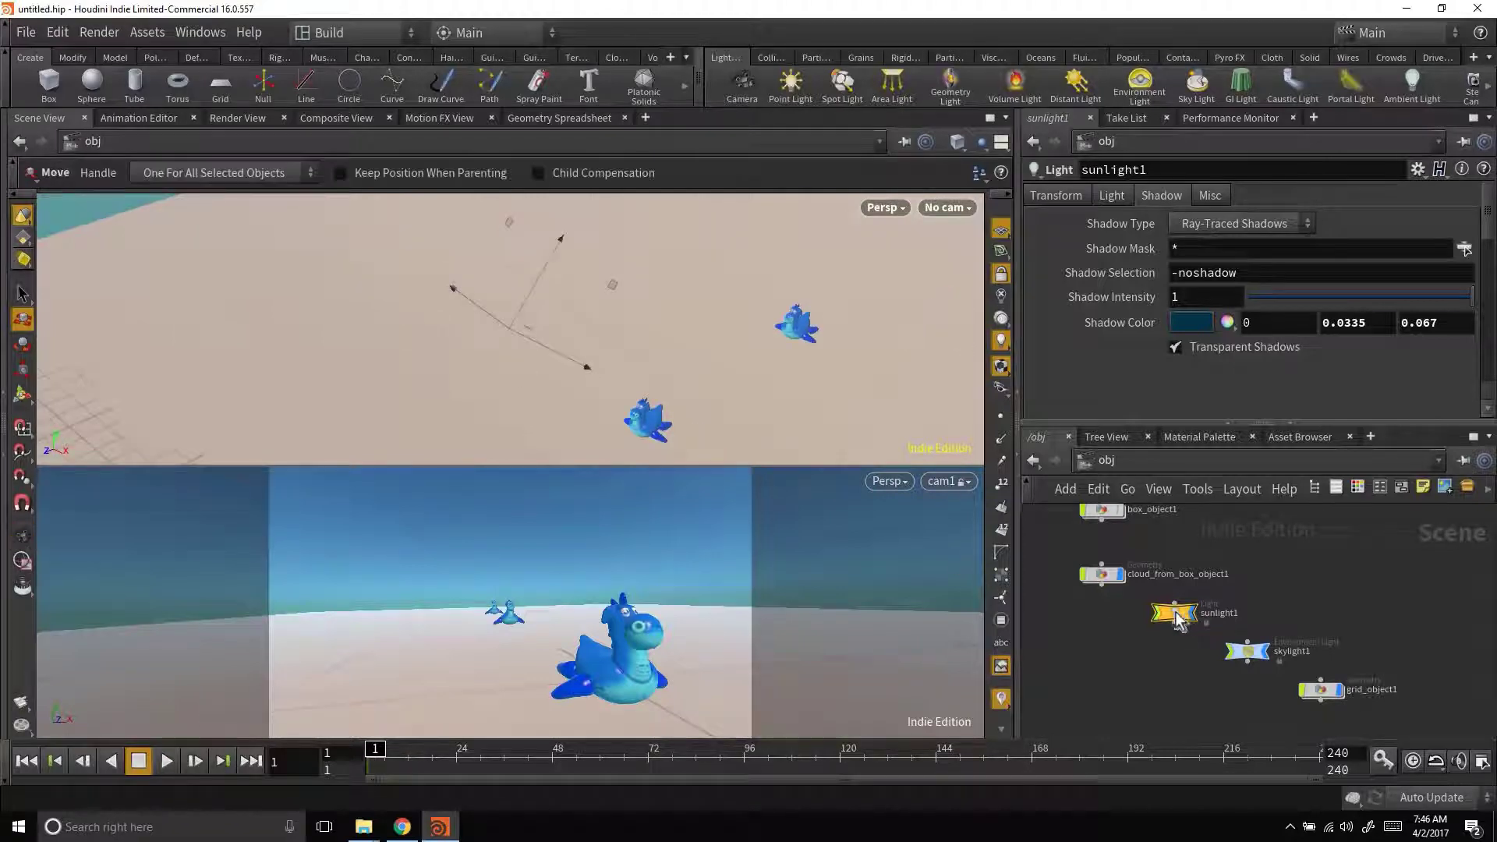
{"action": "key", "text": "space"}
{"action": "left_click_drag", "start_coordinate": [555, 291], "coordinate": [543, 359]}
{"action": "key", "text": "space"}
{"action": "left_click_drag", "start_coordinate": [574, 418], "coordinate": [809, 417]}
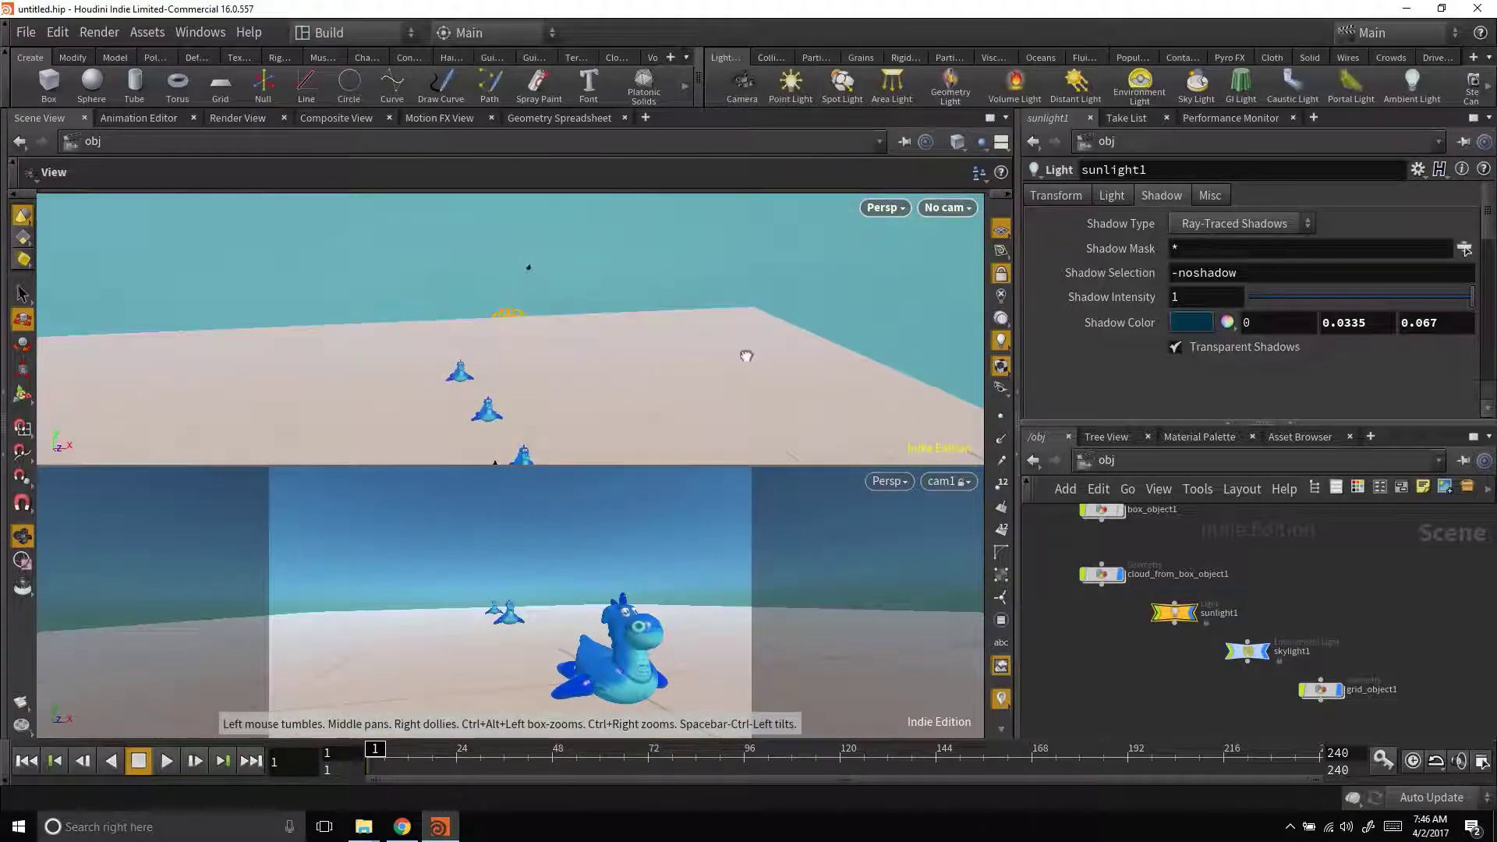
{"action": "left_click_drag", "start_coordinate": [765, 332], "coordinate": [632, 354]}
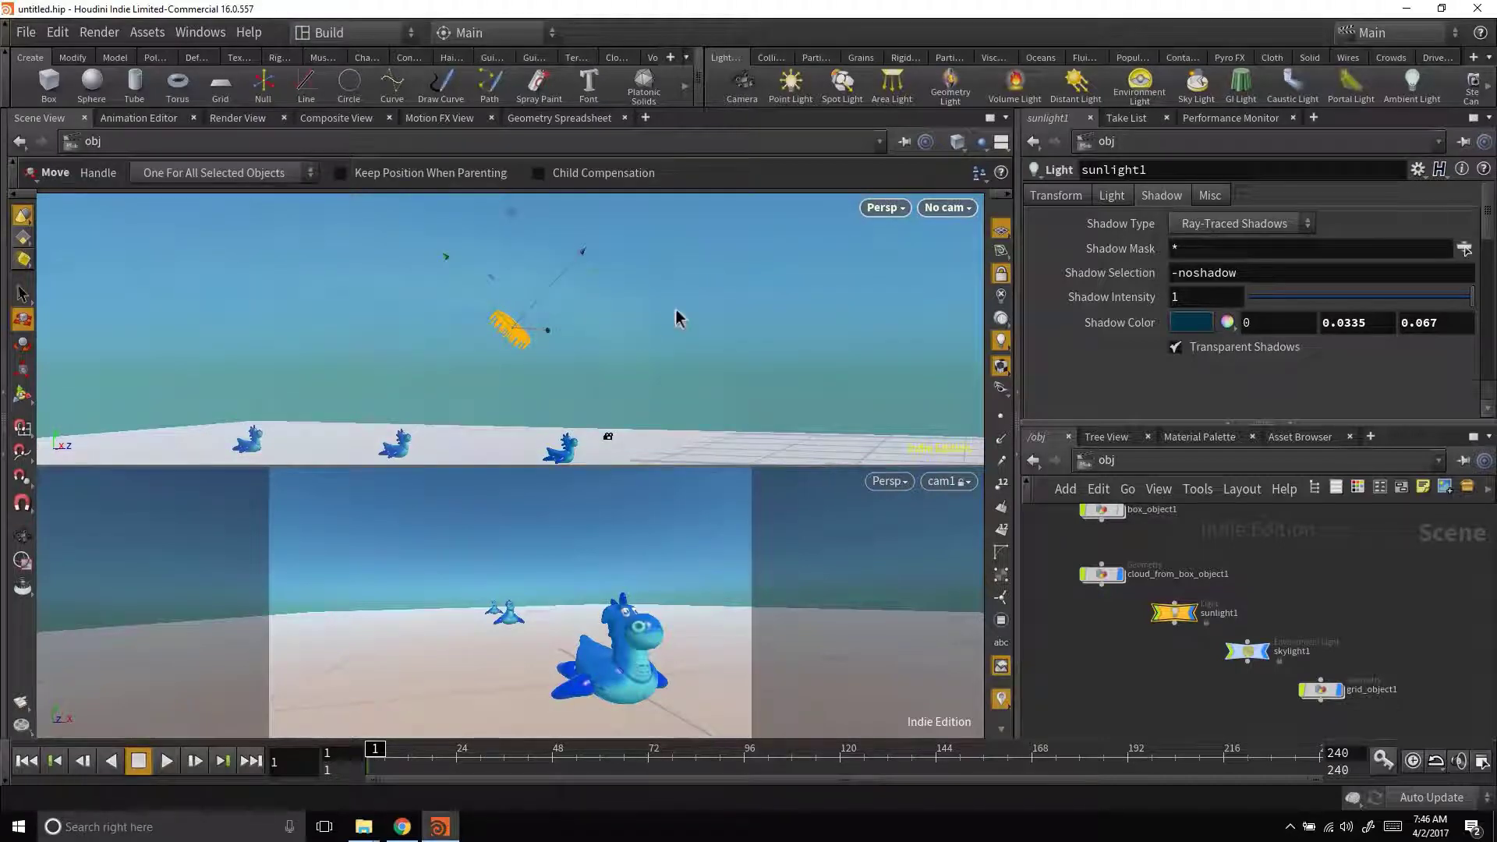
{"action": "left_click", "coordinate": [1076, 200]}
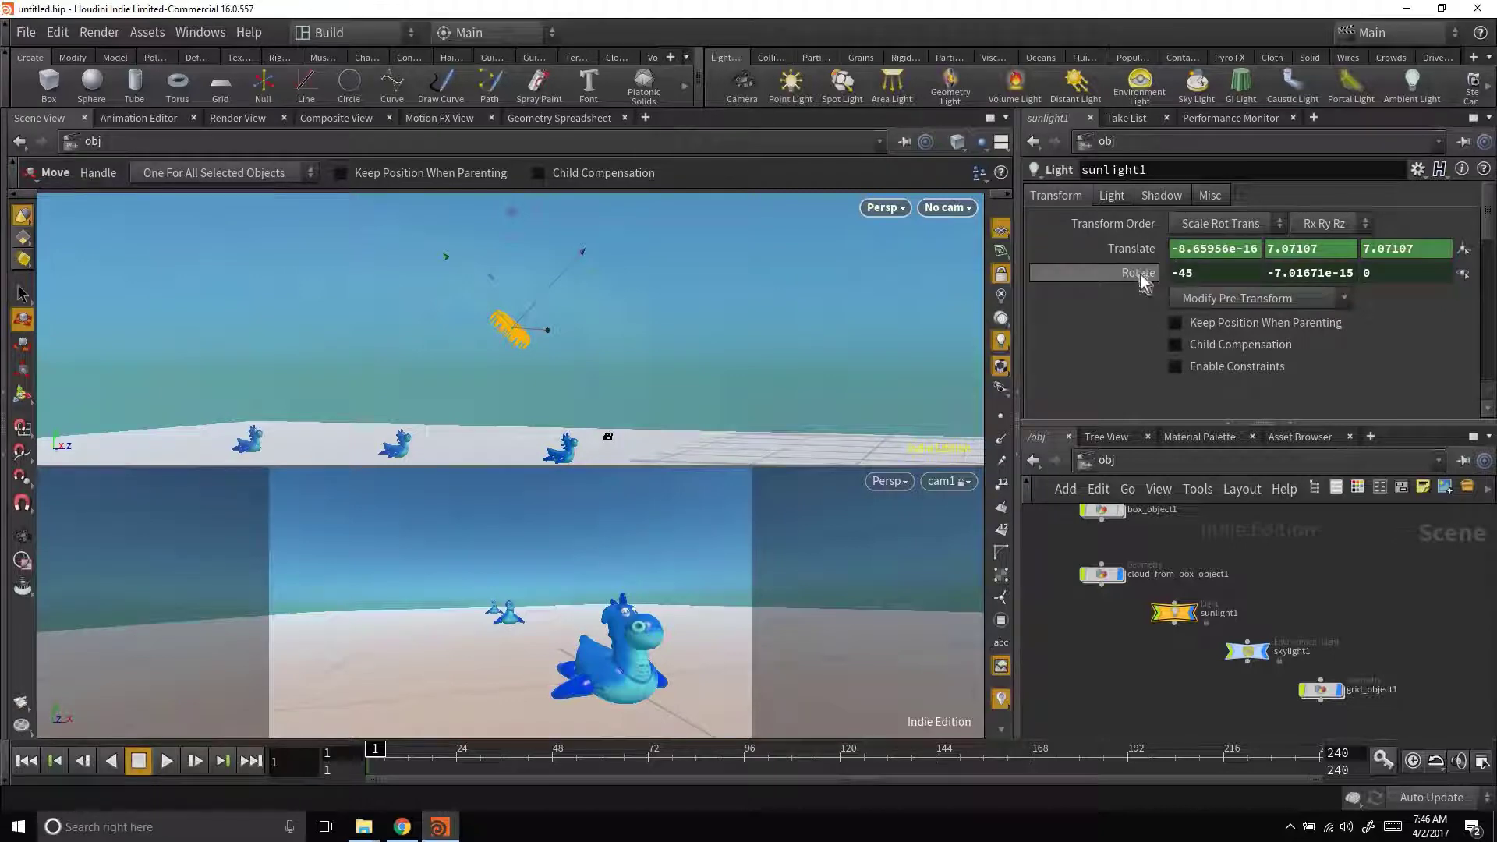
{"action": "right_click", "coordinate": [1144, 280]}
{"action": "left_click", "coordinate": [1222, 274]}
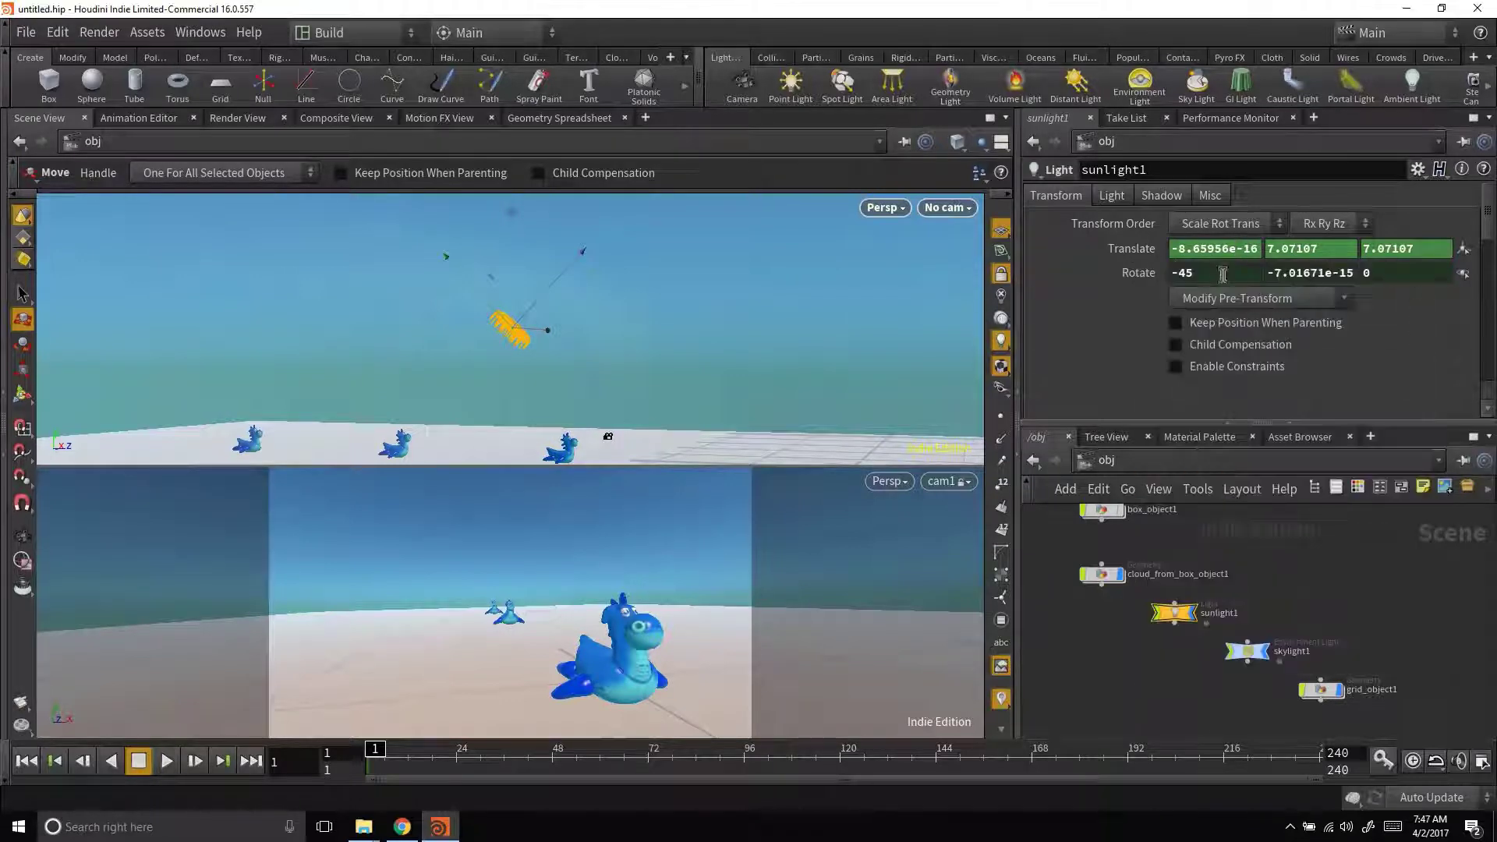
{"action": "right_click", "coordinate": [1145, 277]}
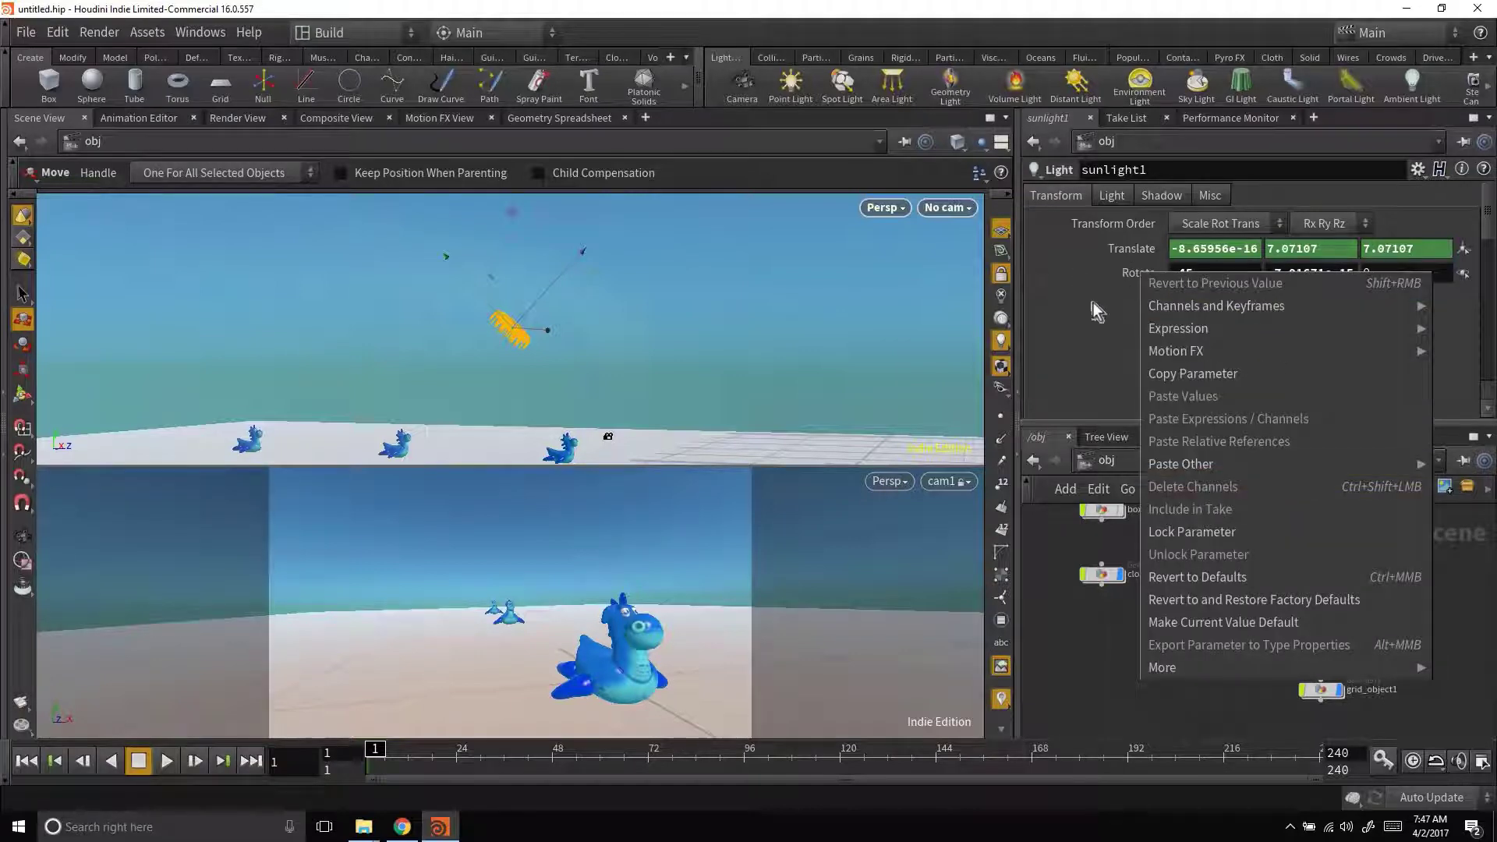
{"action": "left_click", "coordinate": [1115, 296]}
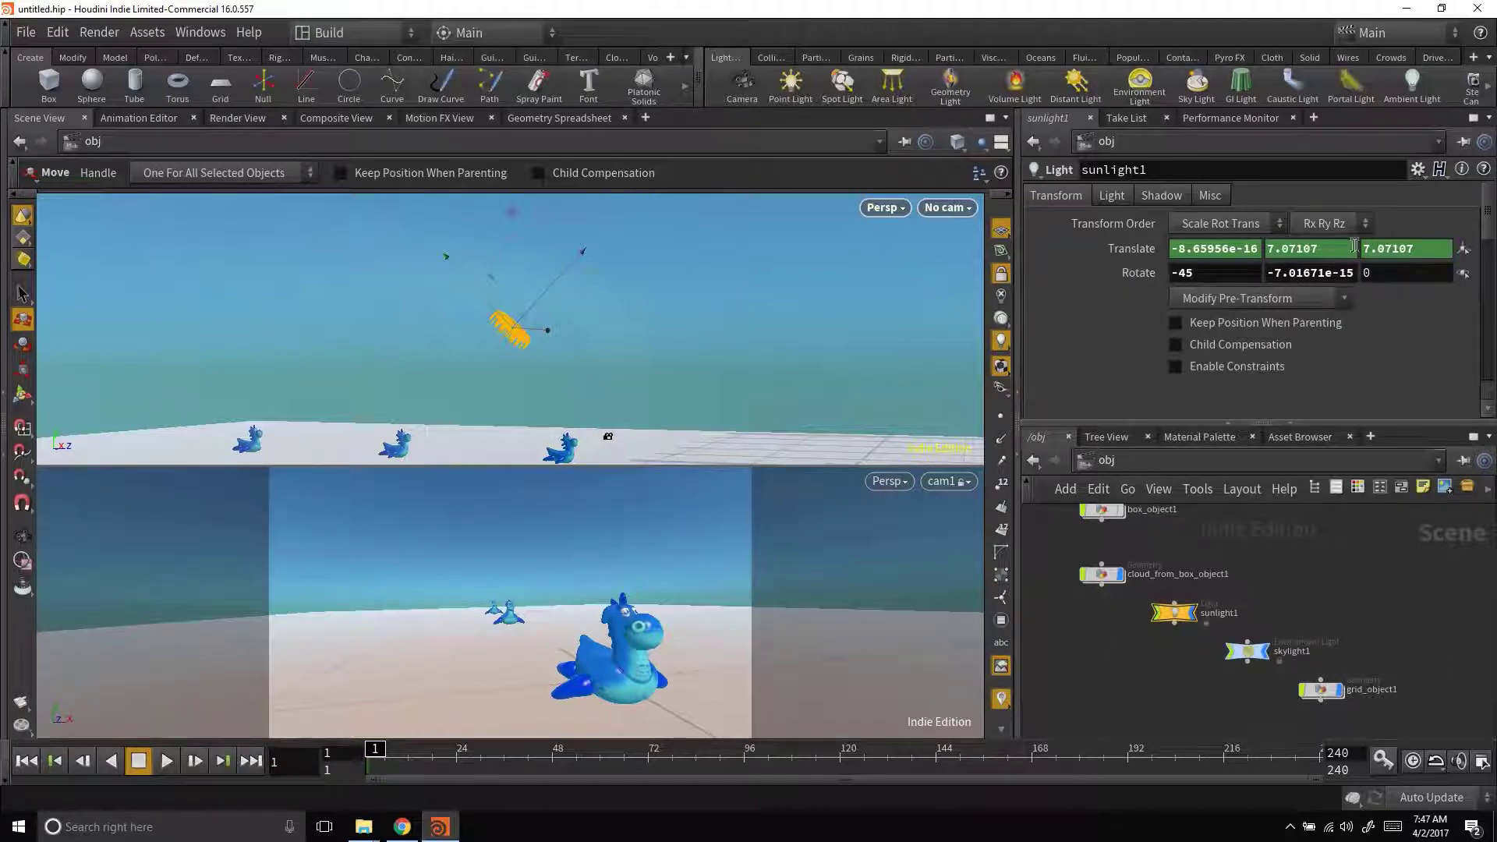
{"action": "key", "text": "Escape"}
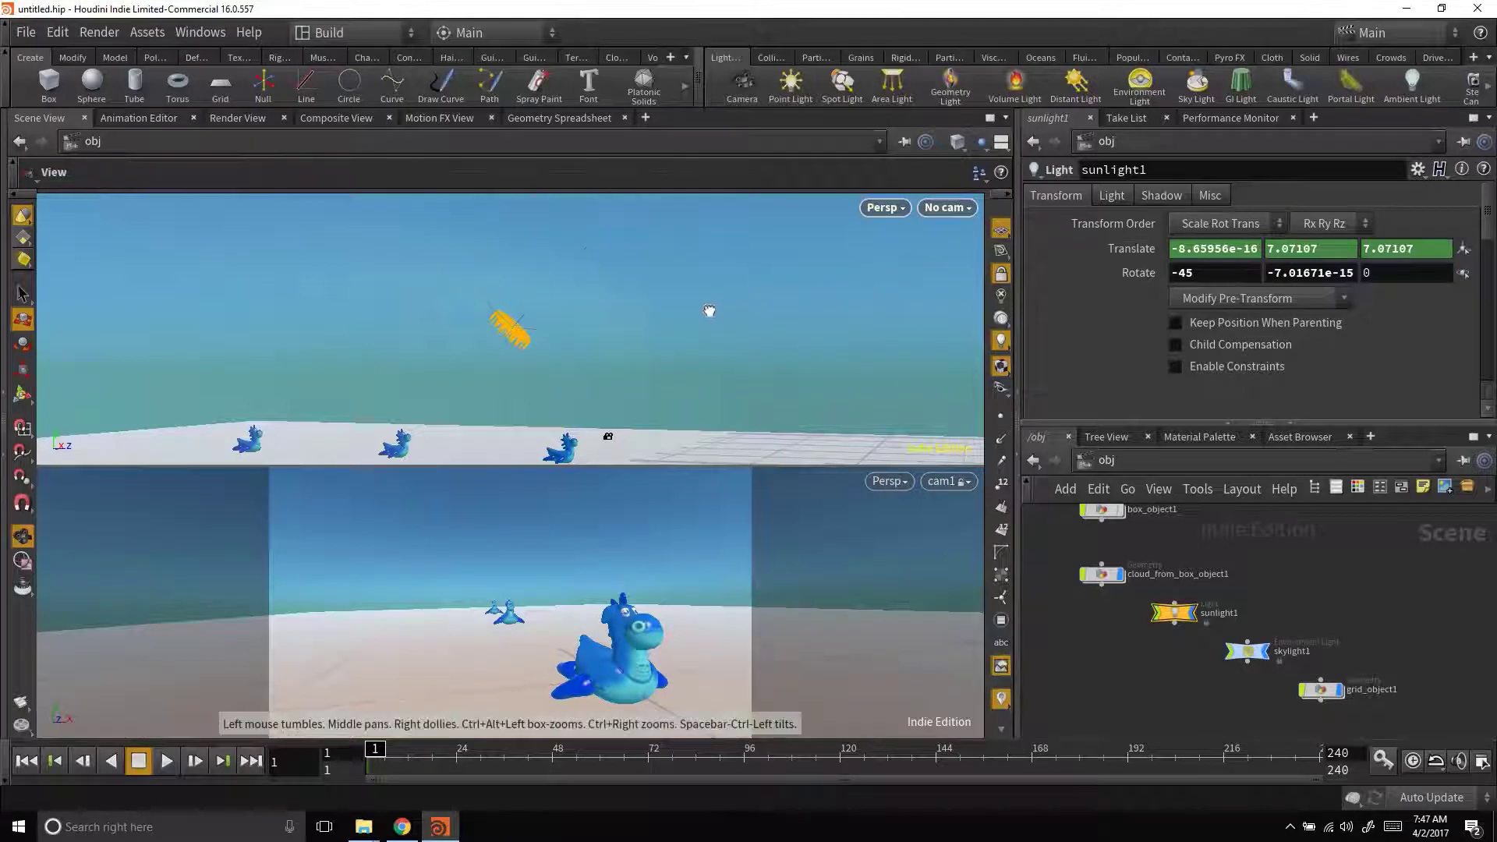
Step: Rotate sunlight1 to about -97.78, -15.57, 72.07 with the Rotate tool and switch back to the render view
{"action": "left_click_drag", "start_coordinate": [709, 307], "coordinate": [558, 343]}
{"action": "key", "text": "e"}
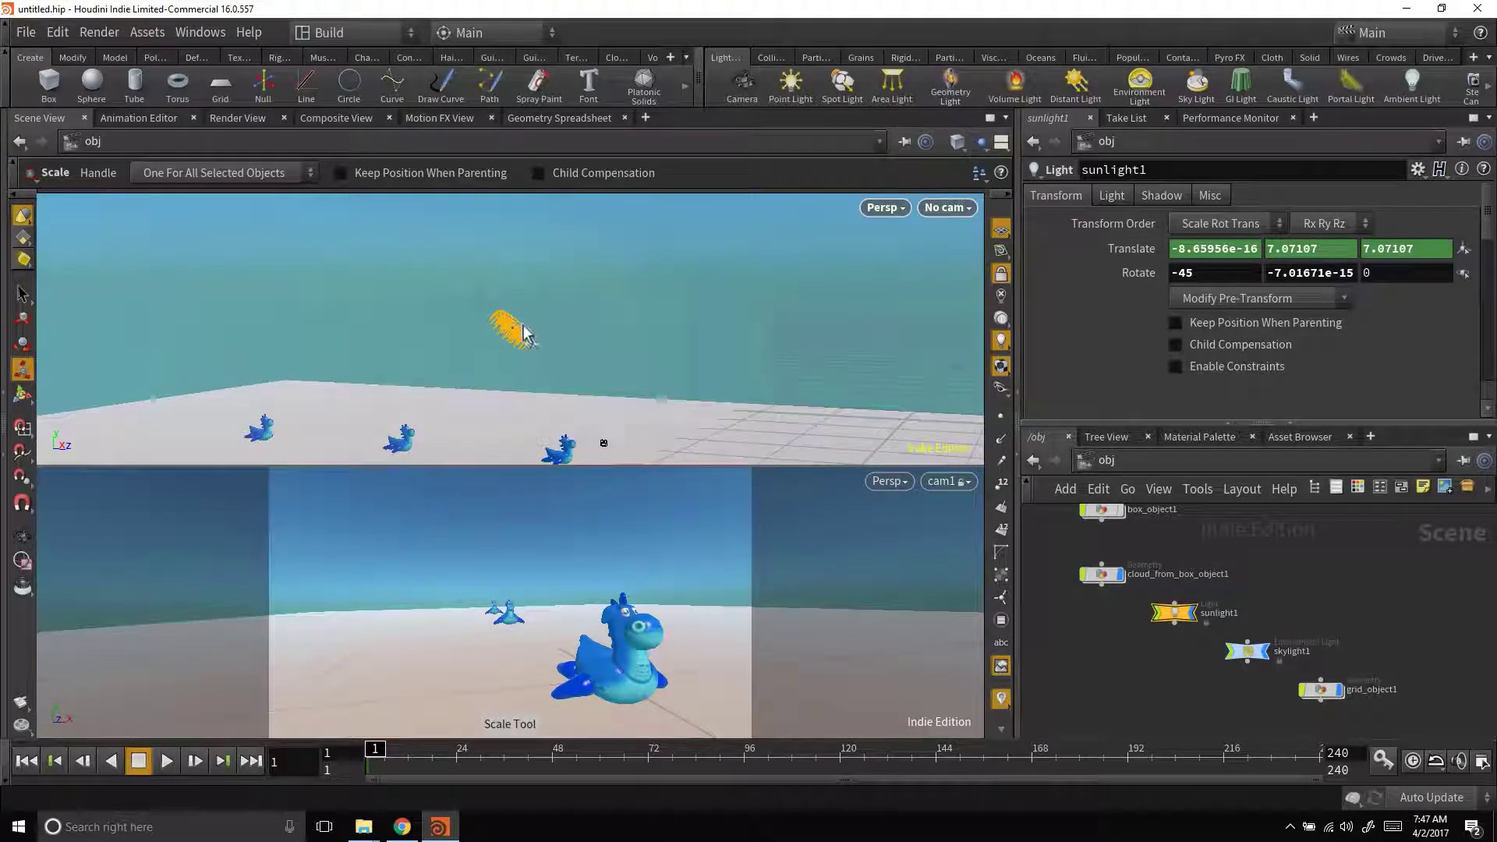
{"action": "key", "text": "r"}
{"action": "mouse_move", "coordinate": [544, 274]}
{"action": "left_mouse_down"}
{"action": "mouse_move", "coordinate": [437, 346]}
{"action": "mouse_move", "coordinate": [428, 374]}
{"action": "mouse_move", "coordinate": [620, 311]}
{"action": "mouse_move", "coordinate": [608, 250]}
{"action": "mouse_move", "coordinate": [592, 357]}
{"action": "mouse_move", "coordinate": [580, 346]}
{"action": "mouse_move", "coordinate": [573, 643]}
{"action": "left_mouse_up"}
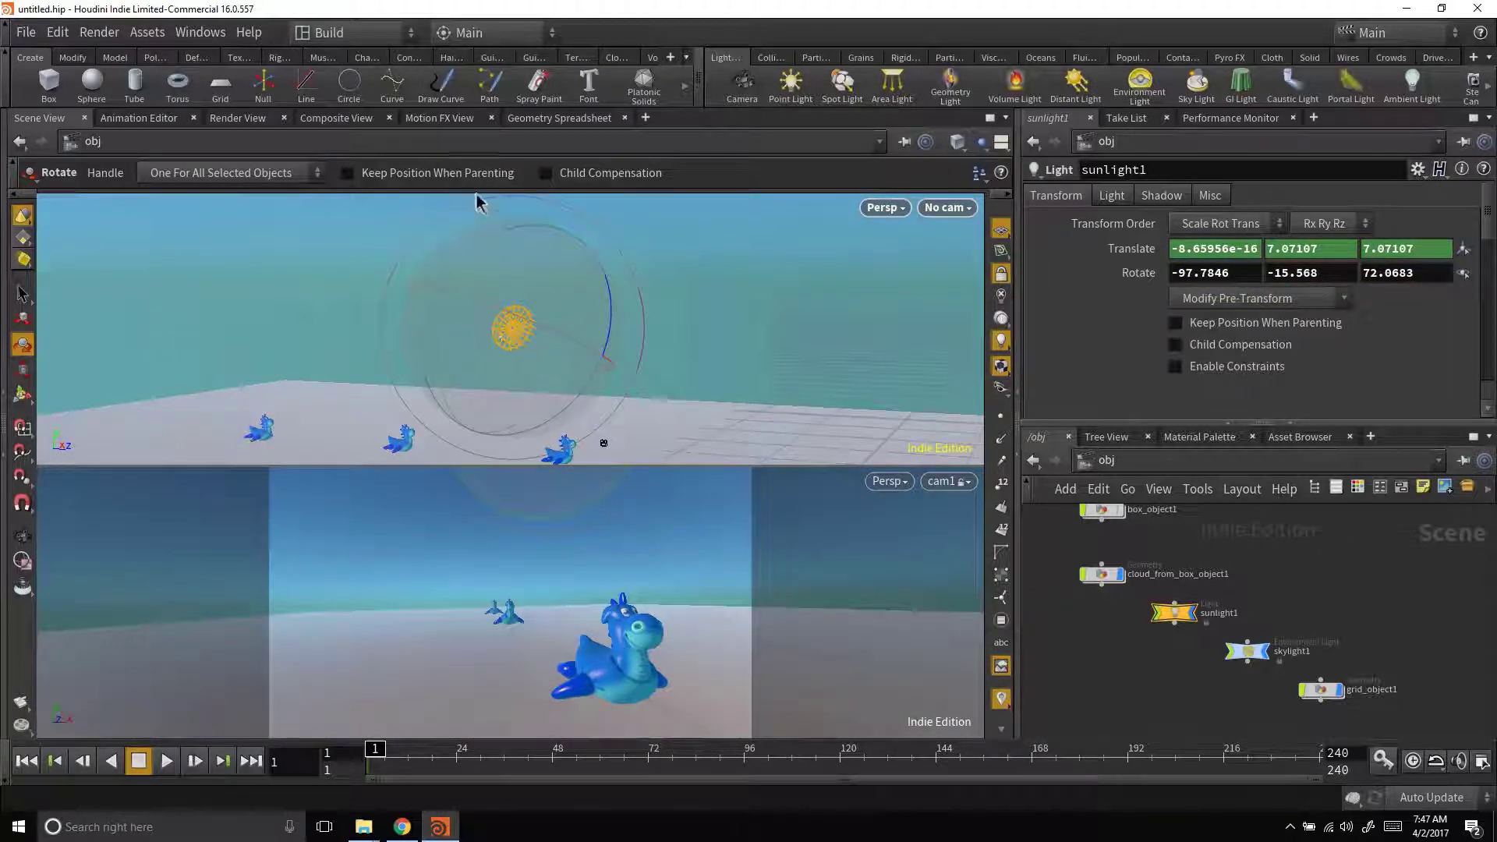
{"action": "left_click", "coordinate": [237, 117]}
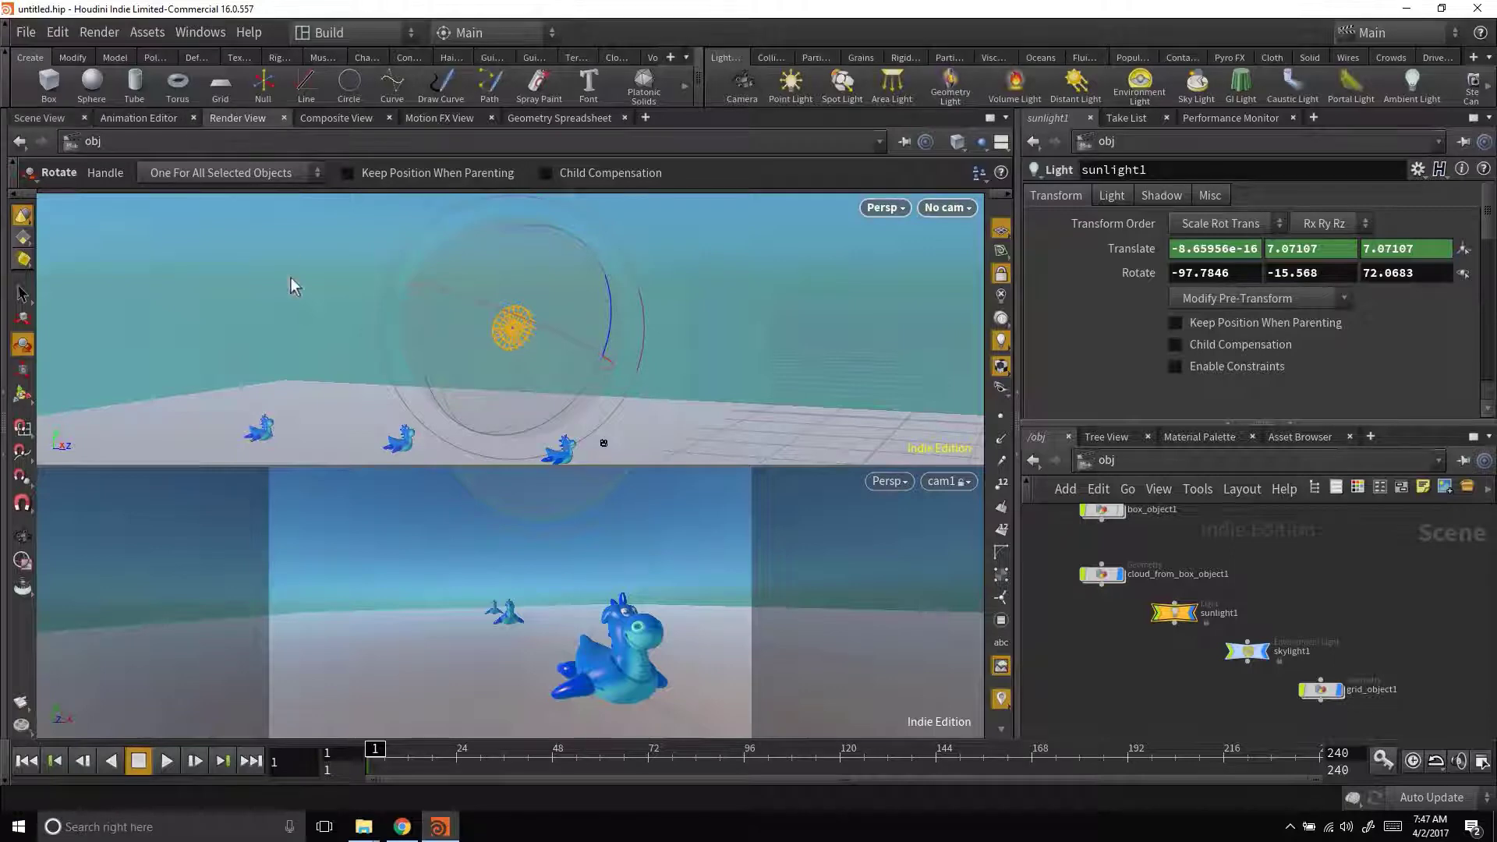